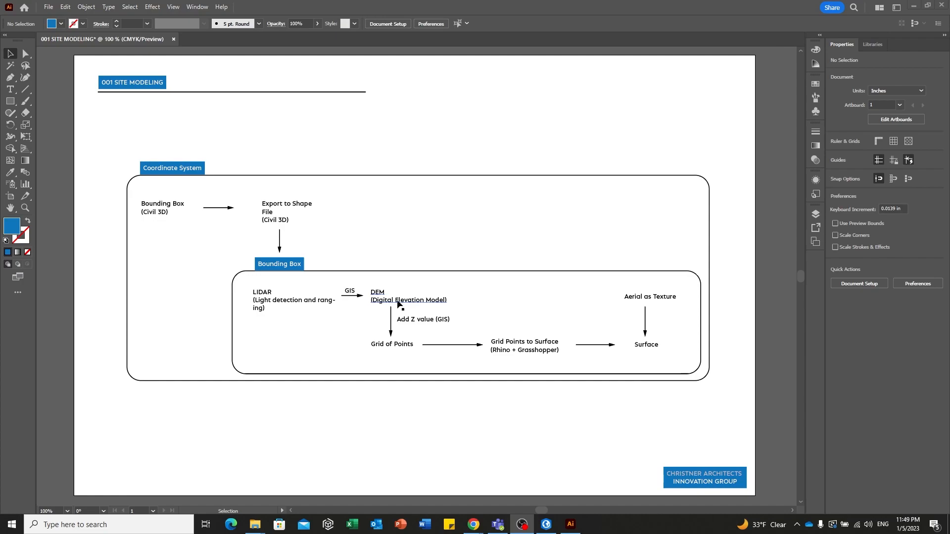
Examine the site modeling workflow diagram, from the coordinate system and bounding box through to the textured surface.
{"action": "left_click_drag", "start_coordinate": [400, 304], "coordinate": [351, 296]}
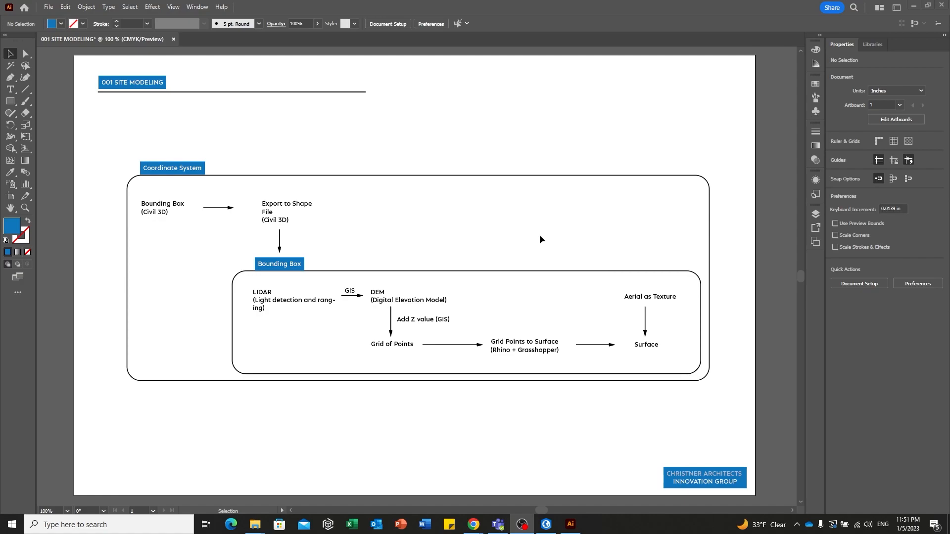
{"action": "left_click_drag", "start_coordinate": [542, 237], "coordinate": [515, 236]}
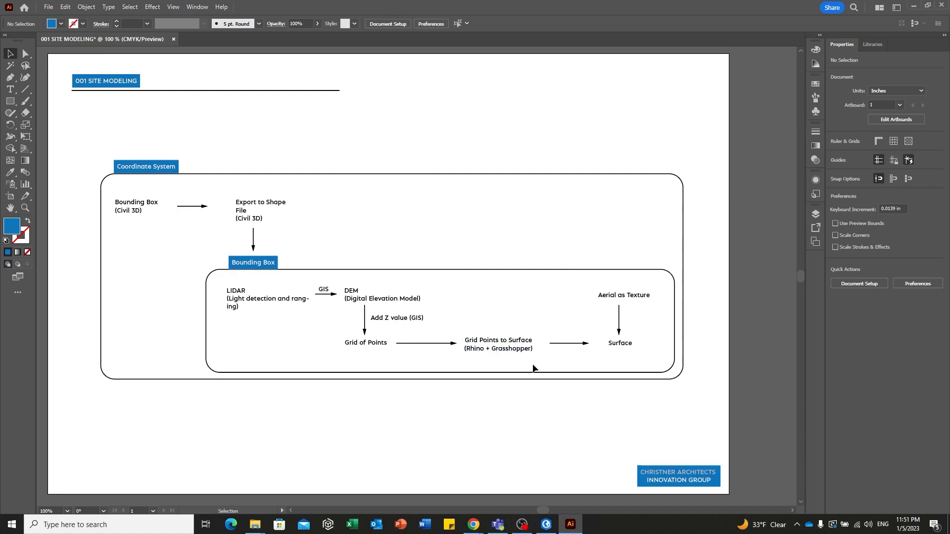
{"action": "left_click_drag", "start_coordinate": [552, 360], "coordinate": [488, 360]}
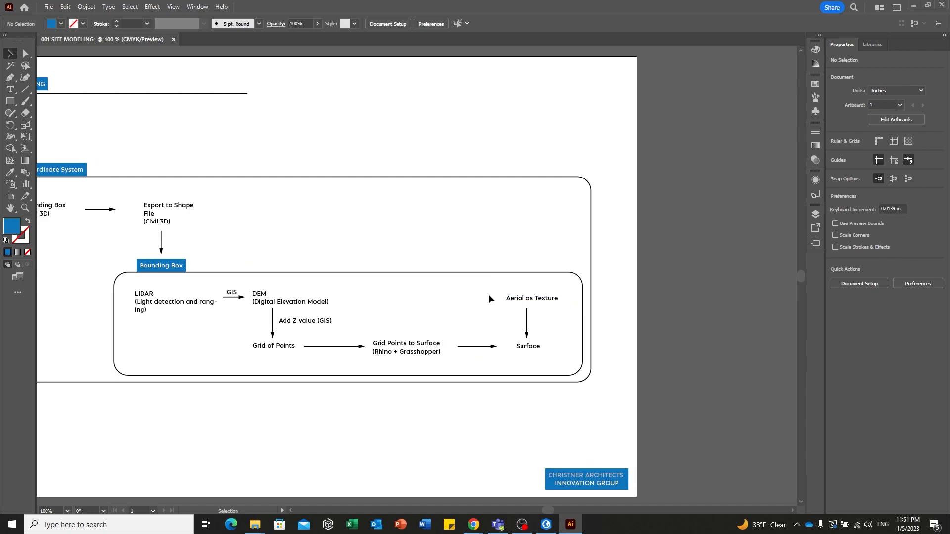
{"action": "left_click_drag", "start_coordinate": [458, 328], "coordinate": [524, 325]}
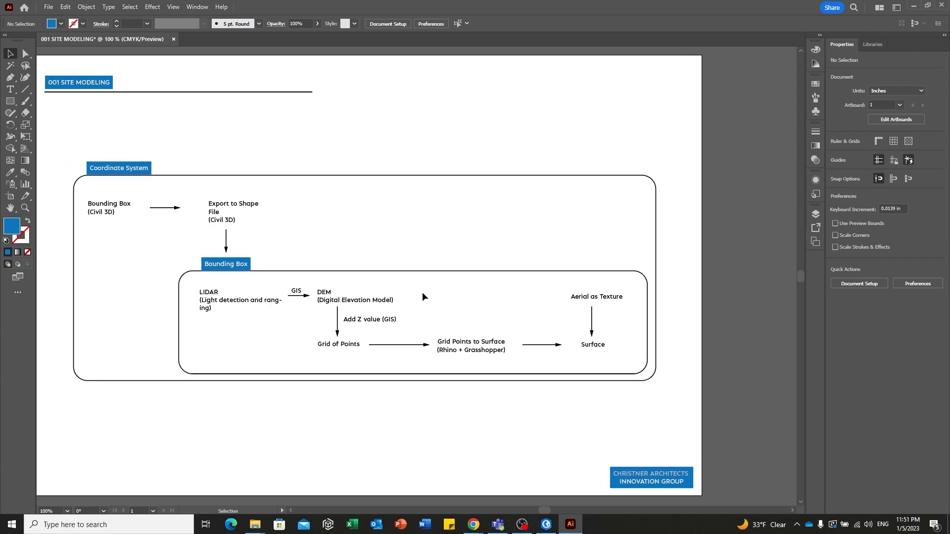
{"action": "left_click_drag", "start_coordinate": [423, 296], "coordinate": [457, 293]}
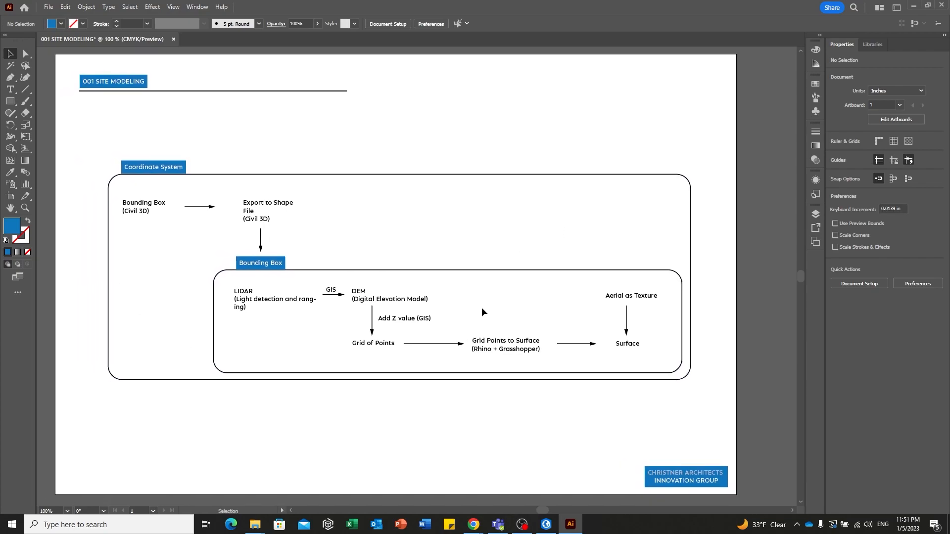
Switch to File Explorer and look through the Hi-Pointe aerial imagery folder under GIS in 001 Site Model Base.
{"action": "left_click", "coordinate": [912, 6]}
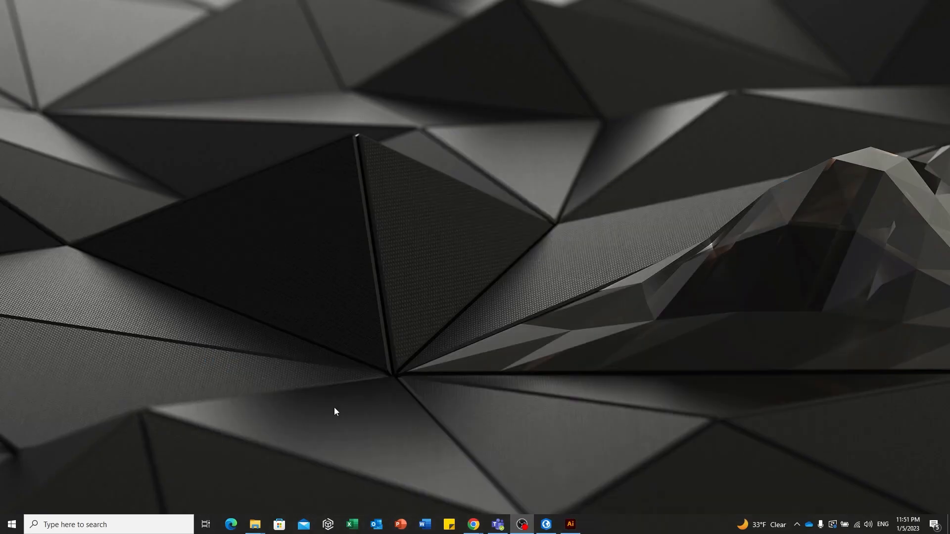
{"action": "left_click", "coordinate": [546, 524]}
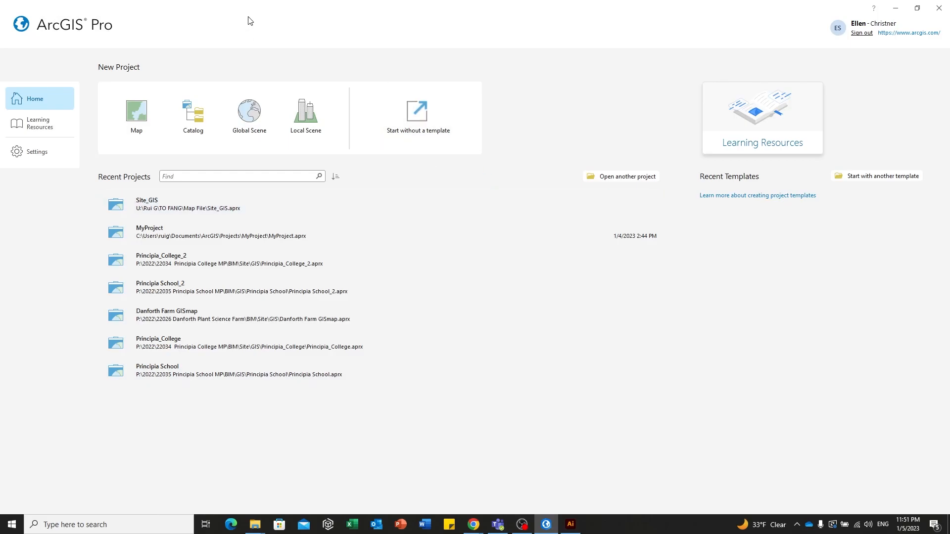
{"action": "mouse_move", "coordinate": [255, 524]}
{"action": "mouse_move", "coordinate": [233, 491]}
{"action": "left_click_drag", "start_coordinate": [307, 532], "coordinate": [459, 0]}
{"action": "left_click", "coordinate": [271, 164]}
{"action": "double_click", "coordinate": [221, 88]}
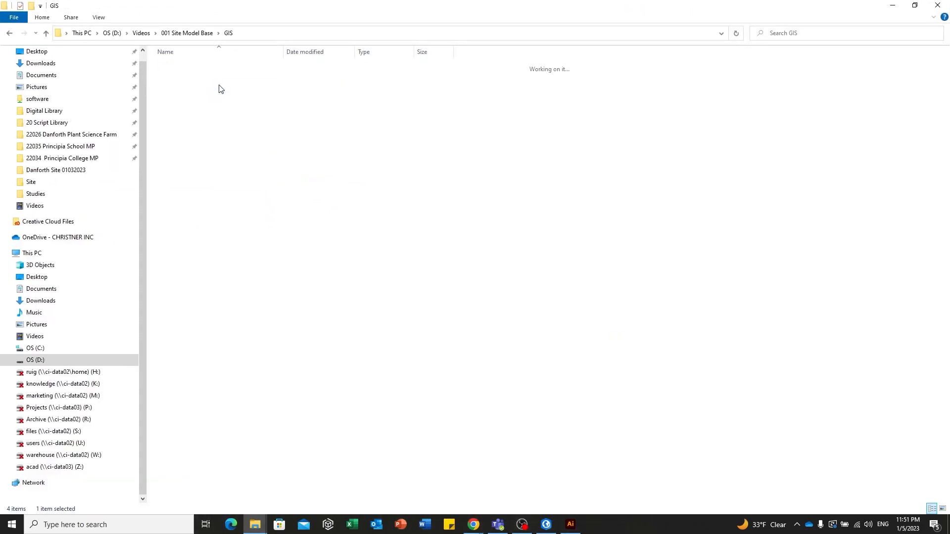
{"action": "double_click", "coordinate": [224, 67]}
{"action": "double_click", "coordinate": [210, 66]}
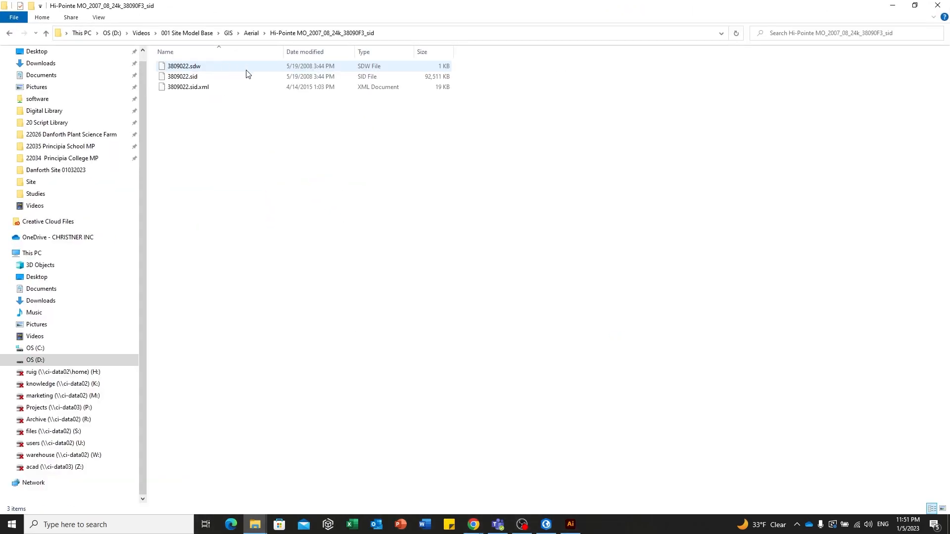
Inspect the contents of the DEM_1.4m folder with full file names shown, and return to the 001 Site Model Base folder.
{"action": "left_click", "coordinate": [246, 33]}
{"action": "left_click", "coordinate": [228, 32]}
{"action": "double_click", "coordinate": [191, 76]}
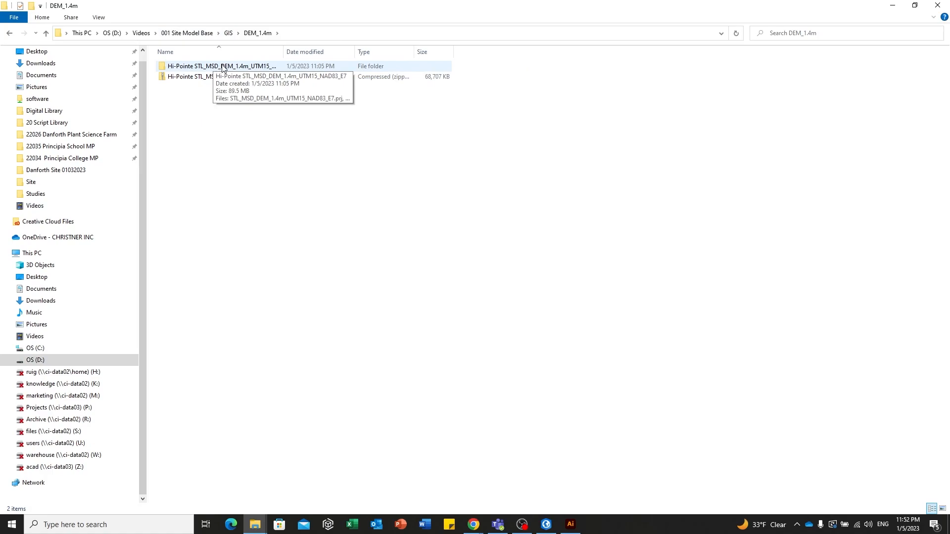
{"action": "left_click_drag", "start_coordinate": [283, 49], "coordinate": [352, 48]}
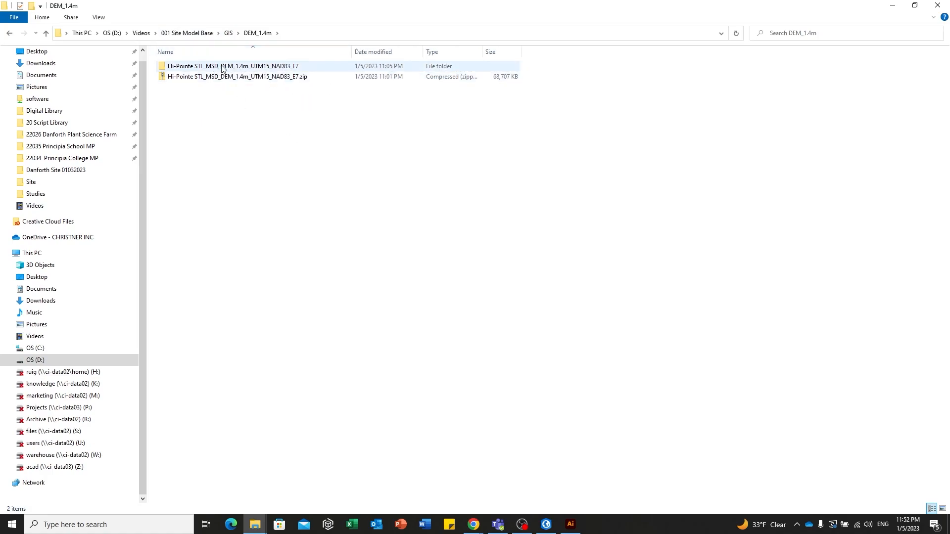
{"action": "left_click", "coordinate": [229, 33]}
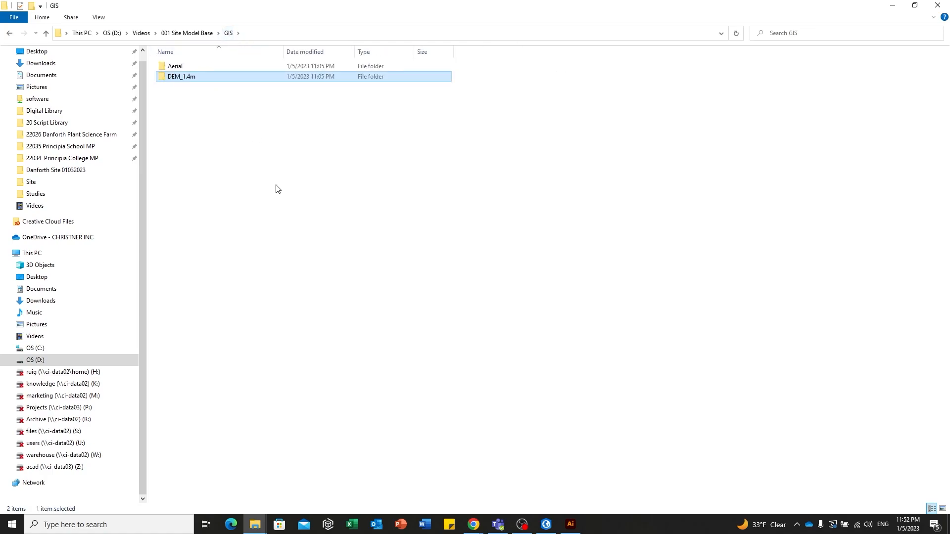
{"action": "left_click", "coordinate": [208, 32]}
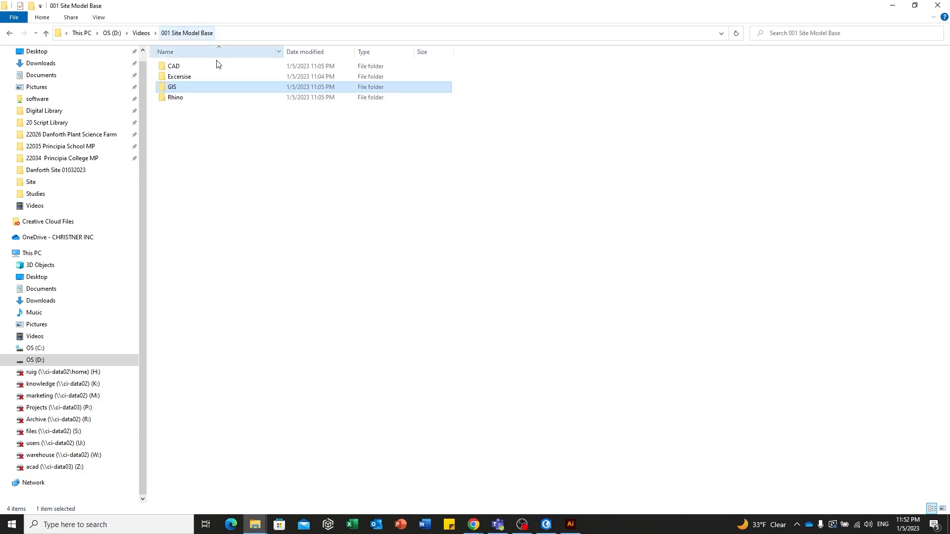
{"action": "left_click", "coordinate": [892, 5]}
Launch Civil 3D 2023 Imperial and start a new drawing from the default Imperial NCS template.
{"action": "left_click", "coordinate": [109, 526]}
{"action": "key", "text": "Caps_Lock"}
{"action": "type", "text": "ci"}
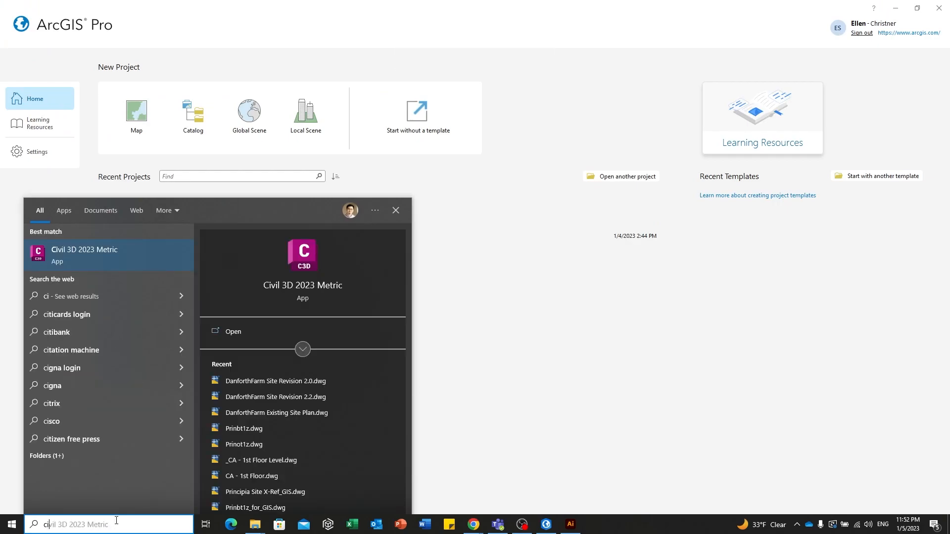
{"action": "type", "text": "vil"}
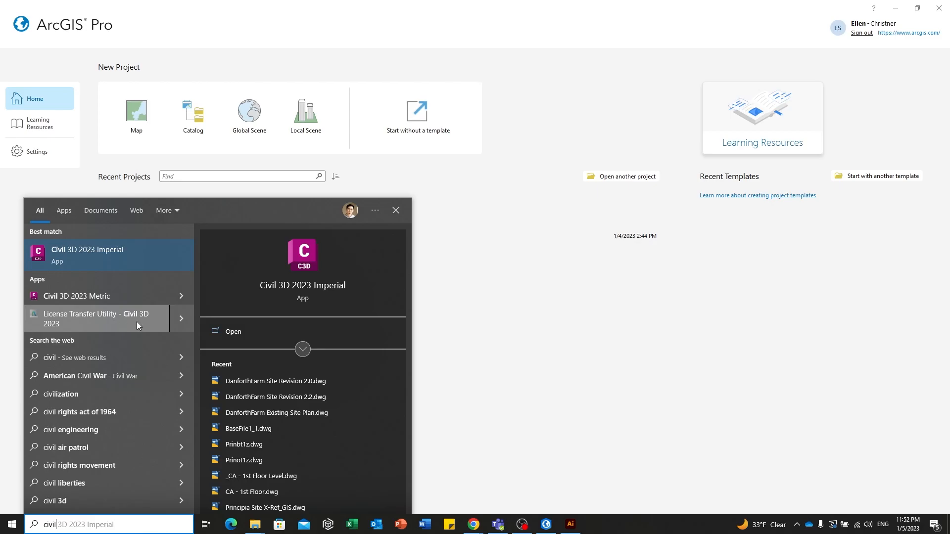
{"action": "left_click", "coordinate": [162, 257]}
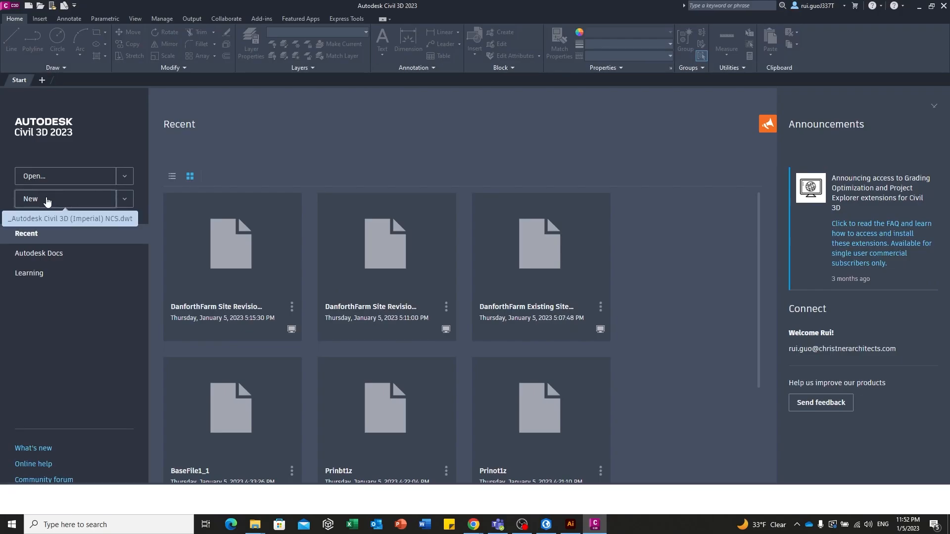
{"action": "left_click", "coordinate": [47, 201]}
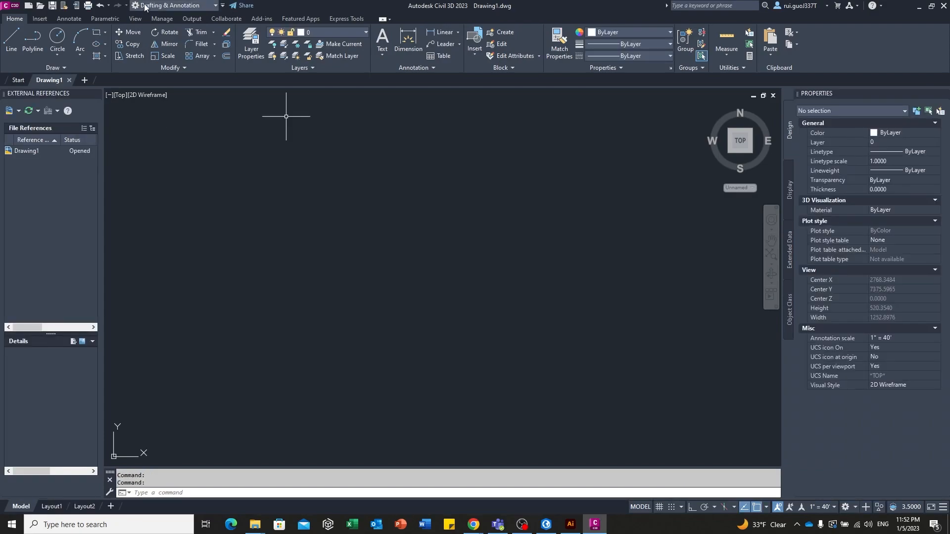
Switch the workspace to Civil 3D and close the External References palette.
{"action": "left_click", "coordinate": [203, 6]}
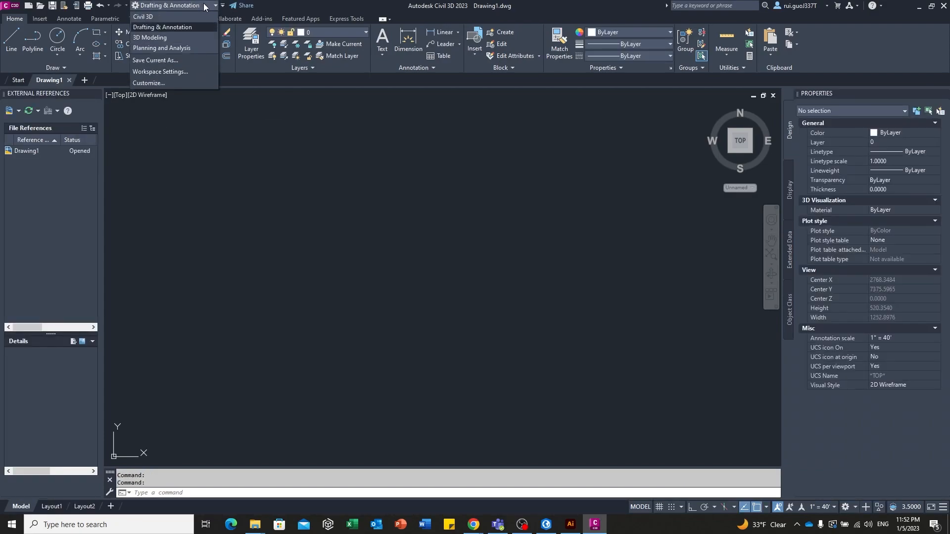
{"action": "left_click", "coordinate": [145, 16]}
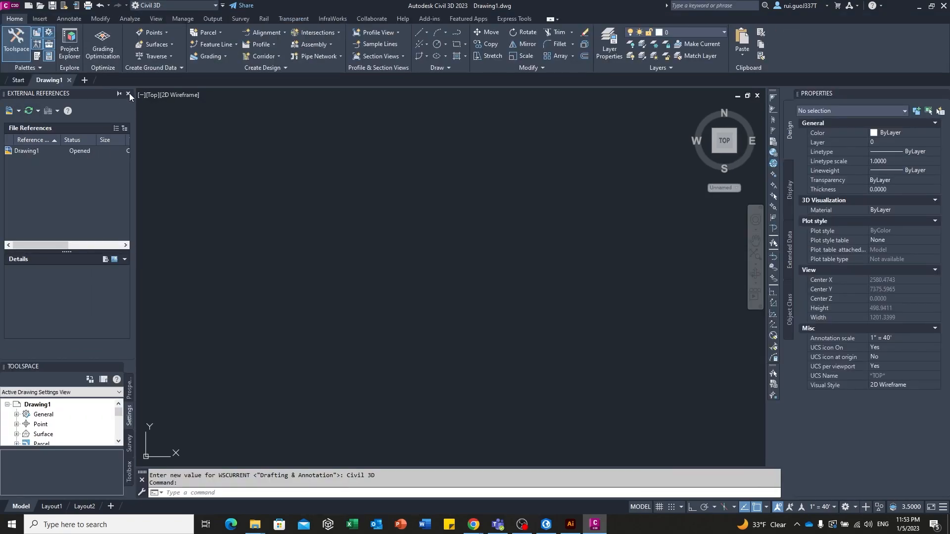
{"action": "left_click", "coordinate": [129, 93]}
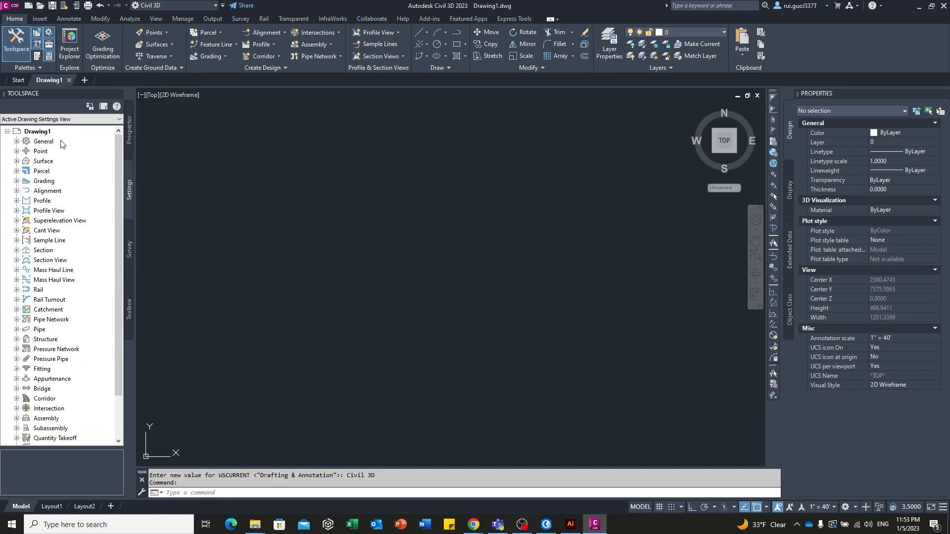
Open the drawing settings of Drawing1 and set the zone category to USA, Missouri.
{"action": "right_click", "coordinate": [40, 134]}
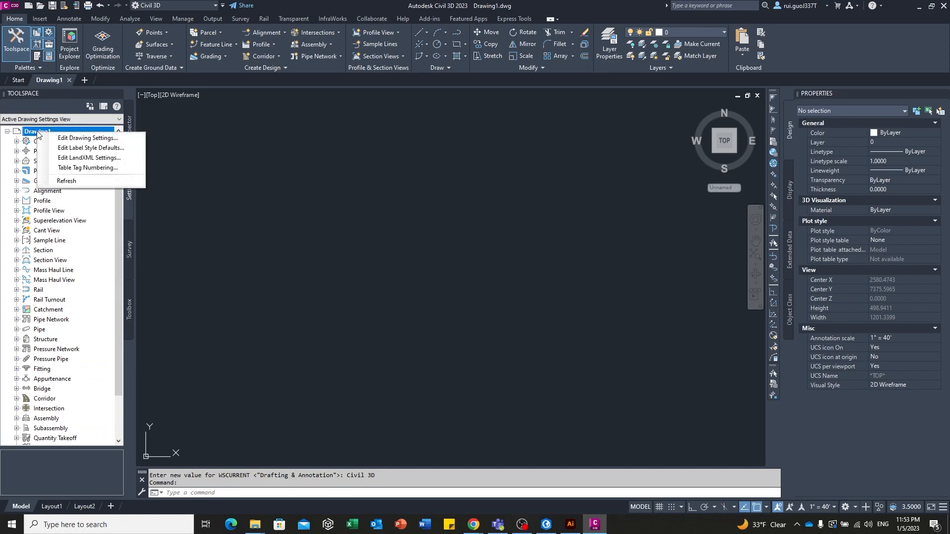
{"action": "left_click", "coordinate": [77, 139]}
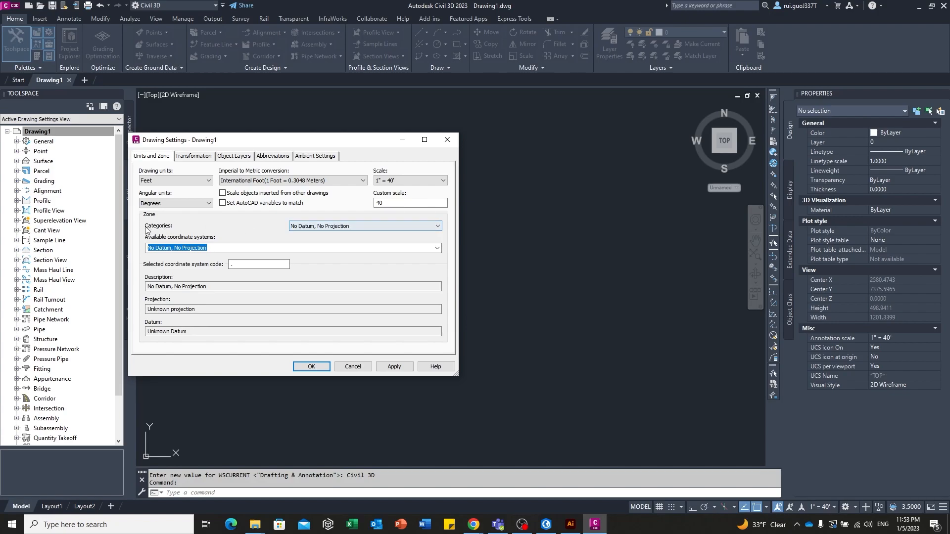
{"action": "left_click", "coordinate": [353, 226]}
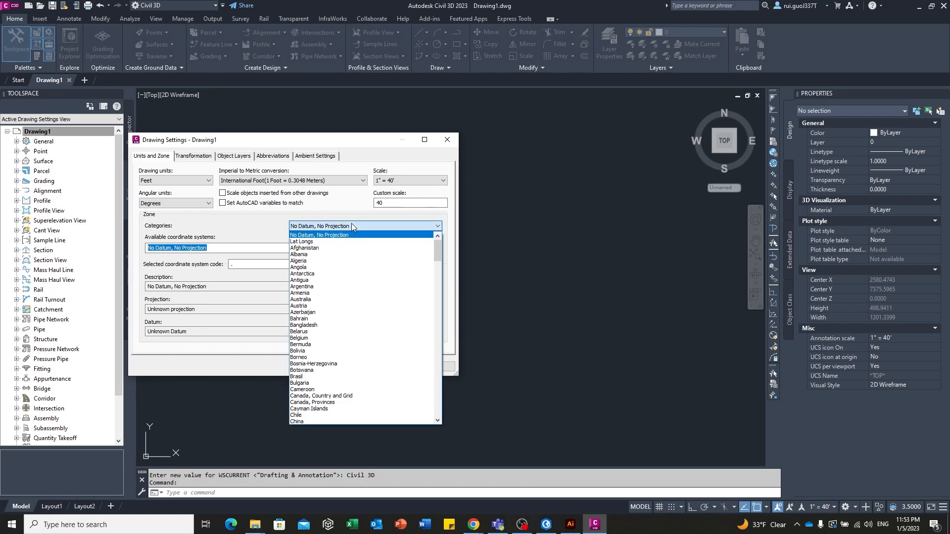
{"action": "left_click_drag", "start_coordinate": [439, 248], "coordinate": [446, 388]}
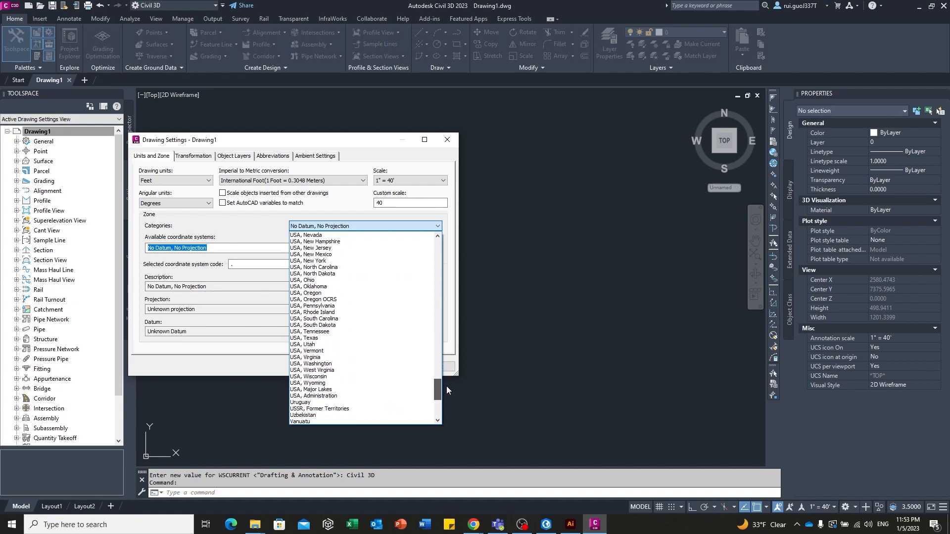
{"action": "scroll", "coordinate": [358, 297], "scroll_direction": "up", "scroll_amount": 3}
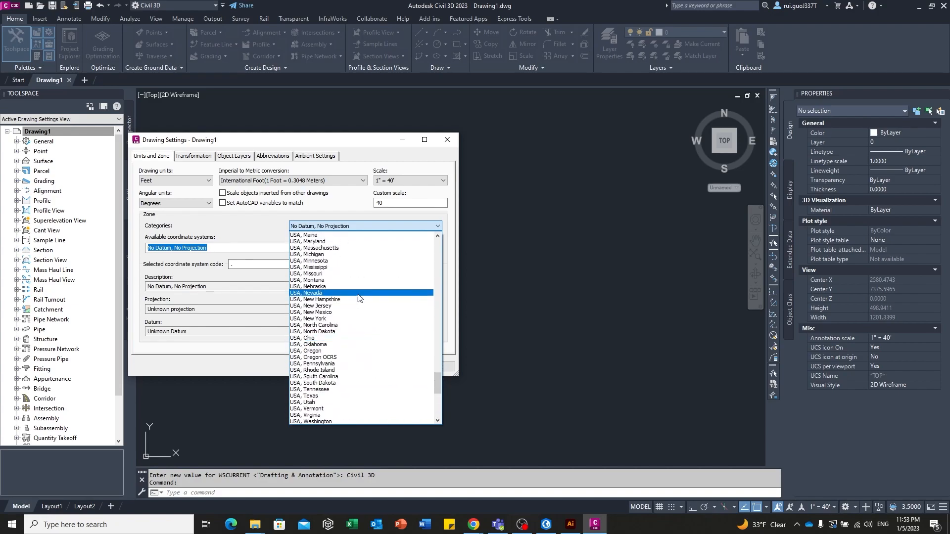
{"action": "left_click", "coordinate": [346, 273]}
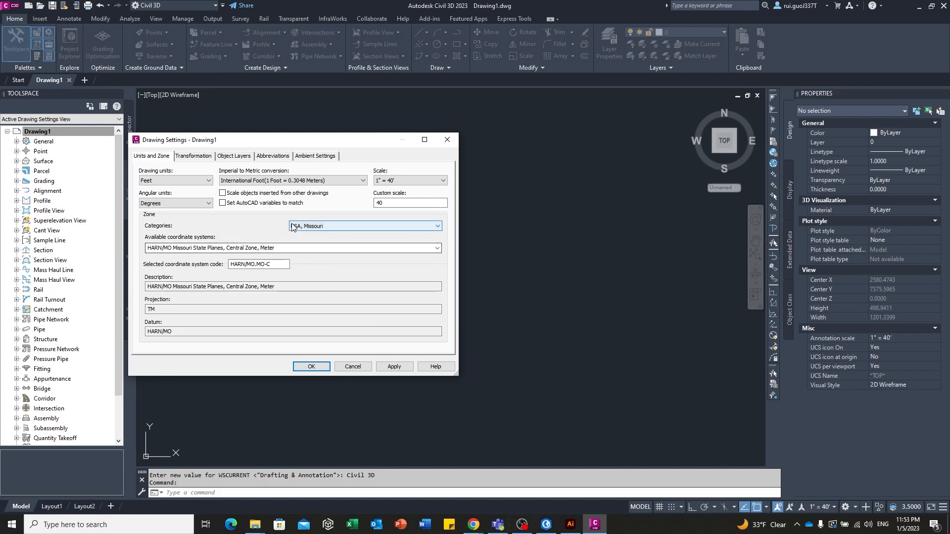
Assign the NAD83 Missouri State Planes, East Zone, US Foot coordinate system to the drawing.
{"action": "left_click", "coordinate": [407, 248]}
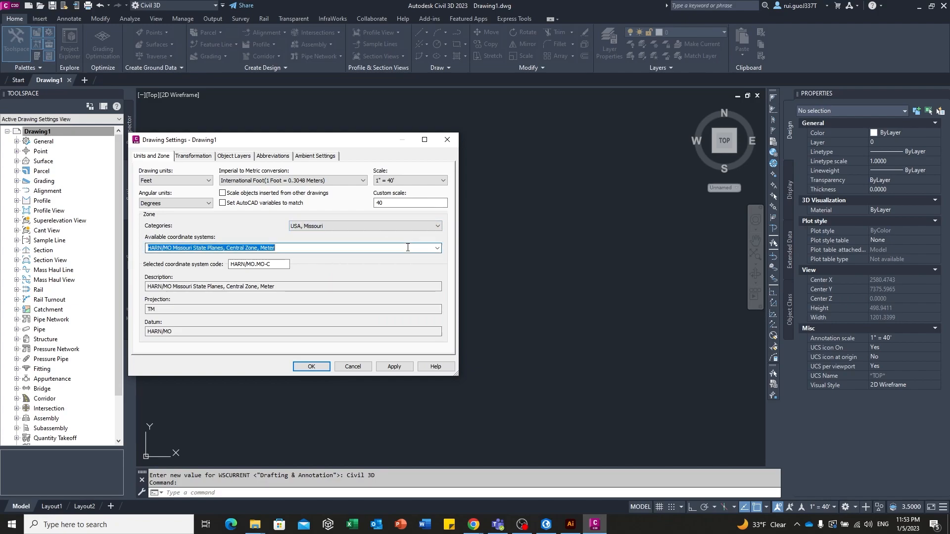
{"action": "left_click", "coordinate": [437, 248]}
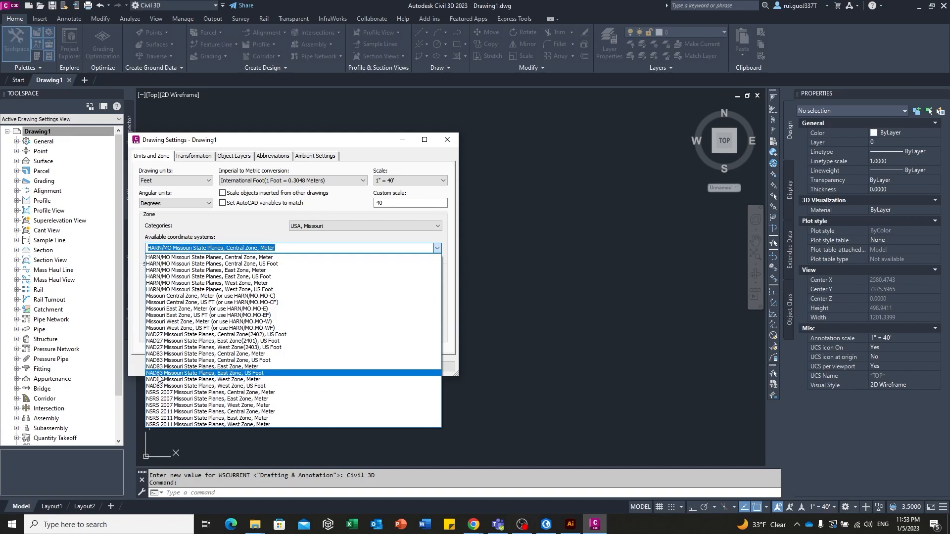
{"action": "left_click", "coordinate": [267, 374]}
{"action": "left_click", "coordinate": [316, 366]}
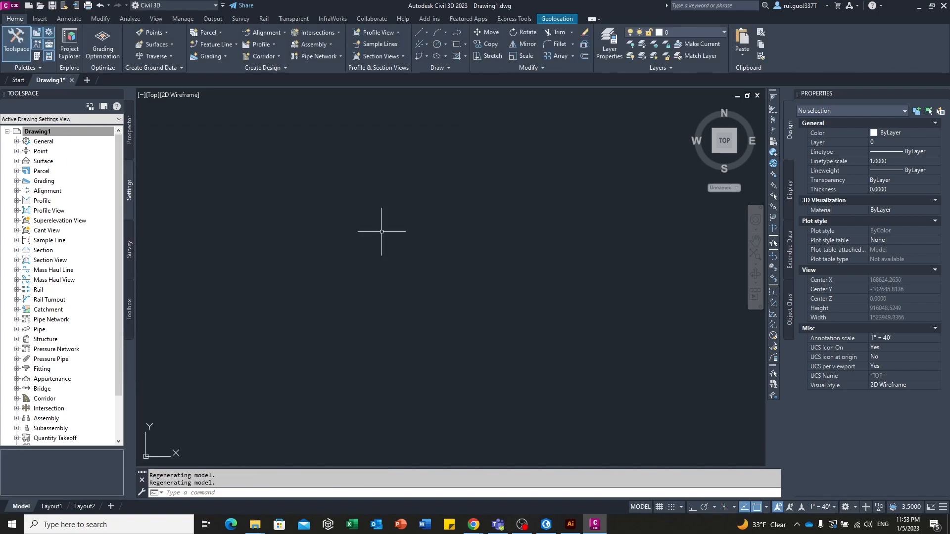
Turn on the aerial online map with GEOMAP, accepting the use of online map data.
{"action": "scroll", "coordinate": [425, 213], "scroll_direction": "up", "scroll_amount": 4}
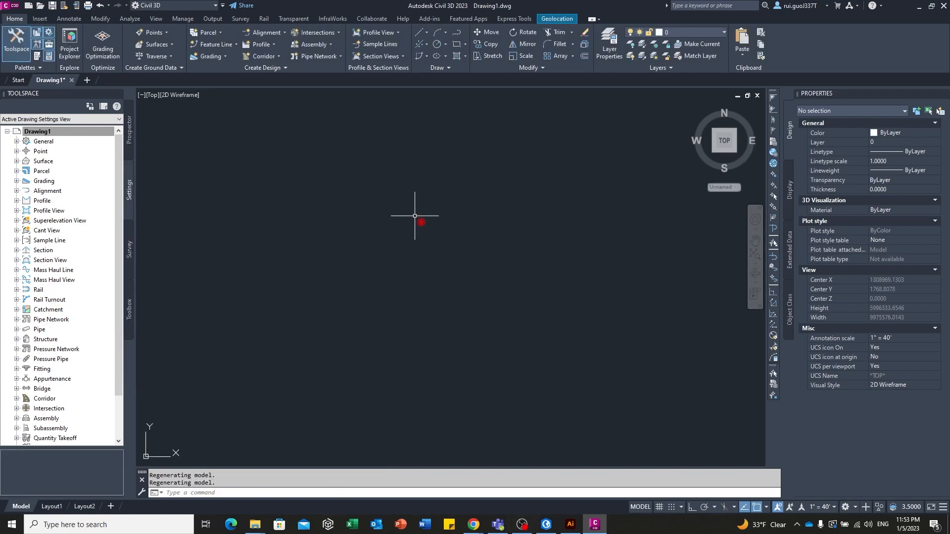
{"action": "scroll", "coordinate": [439, 205], "scroll_direction": "up", "scroll_amount": 2}
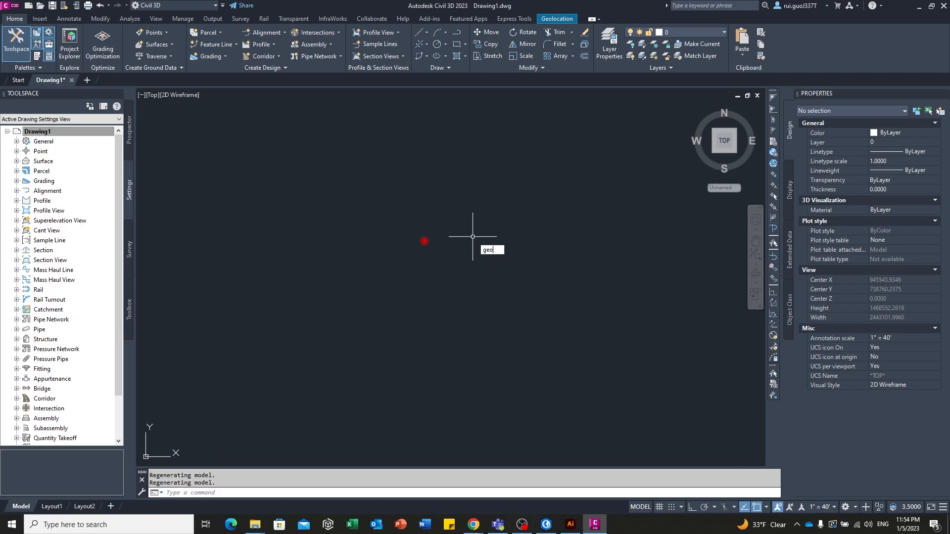
{"action": "key", "text": "Return"}
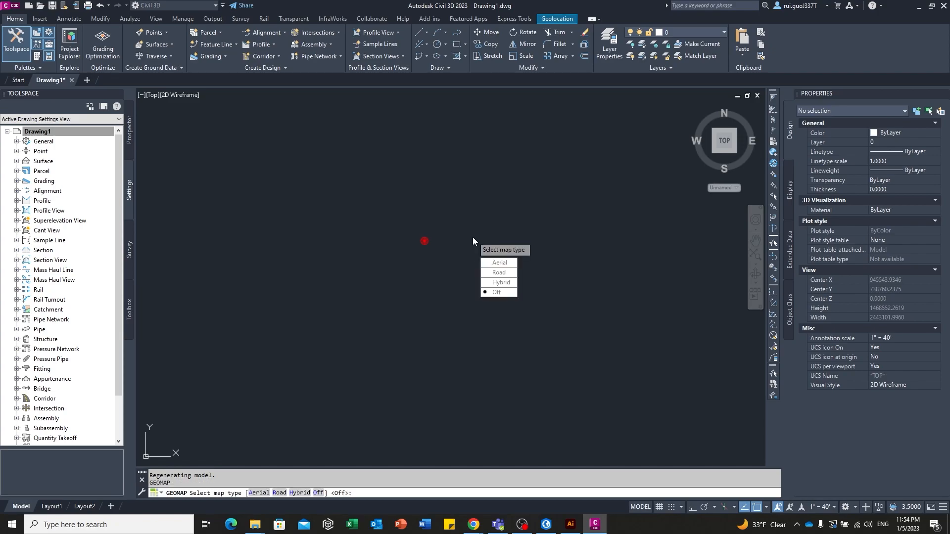
{"action": "left_click", "coordinate": [499, 263]}
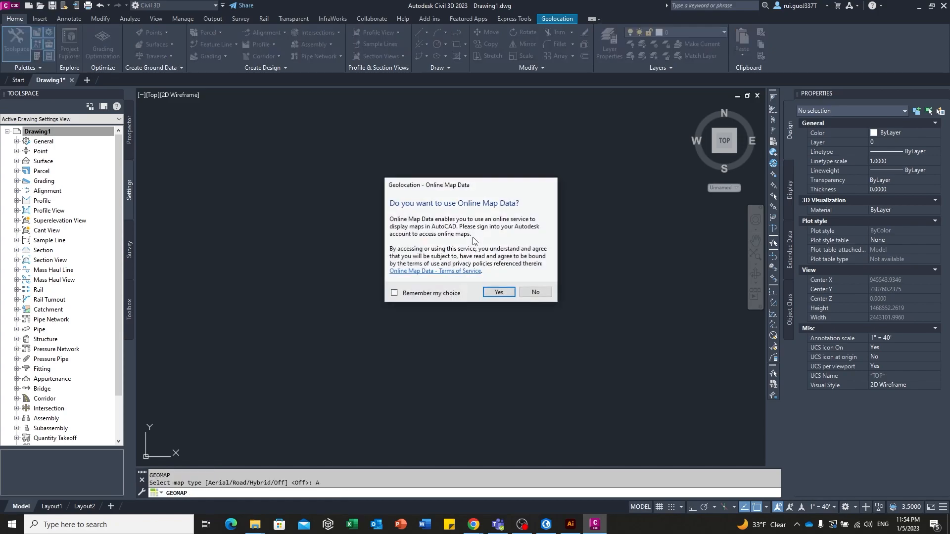
{"action": "left_click", "coordinate": [495, 293]}
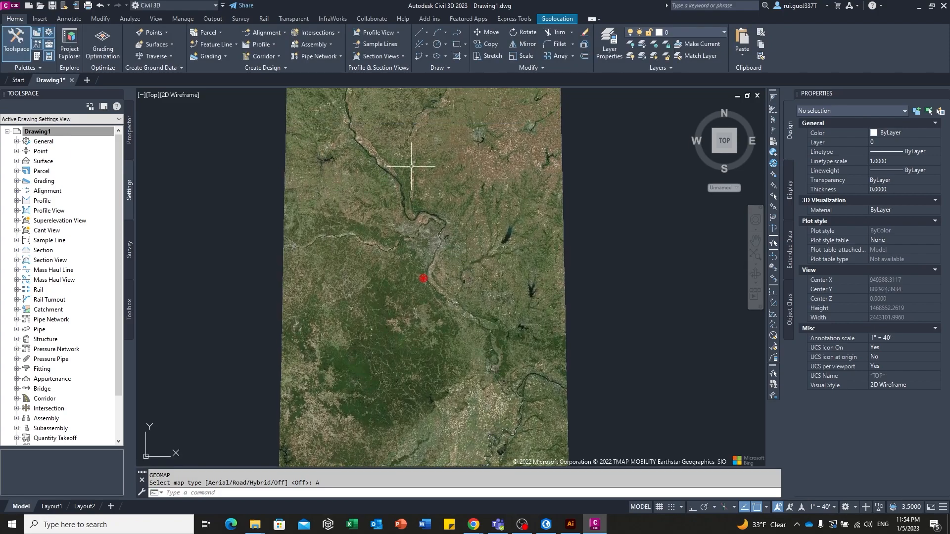
{"action": "scroll", "coordinate": [436, 208], "scroll_direction": "up", "scroll_amount": 6}
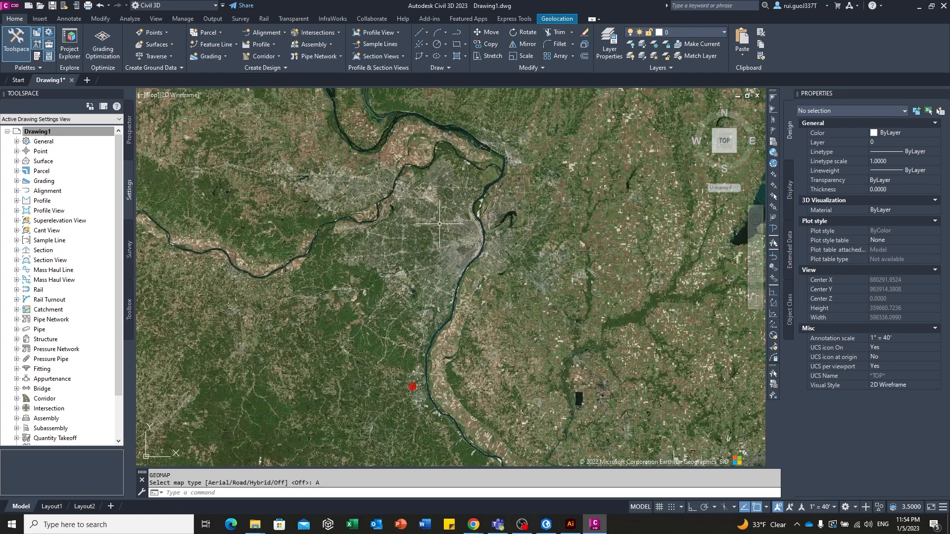
Examine the aerial map around the wooded southwest corner of the park and the neighbouring highway interchange.
{"action": "scroll", "coordinate": [444, 241], "scroll_direction": "up", "scroll_amount": 8}
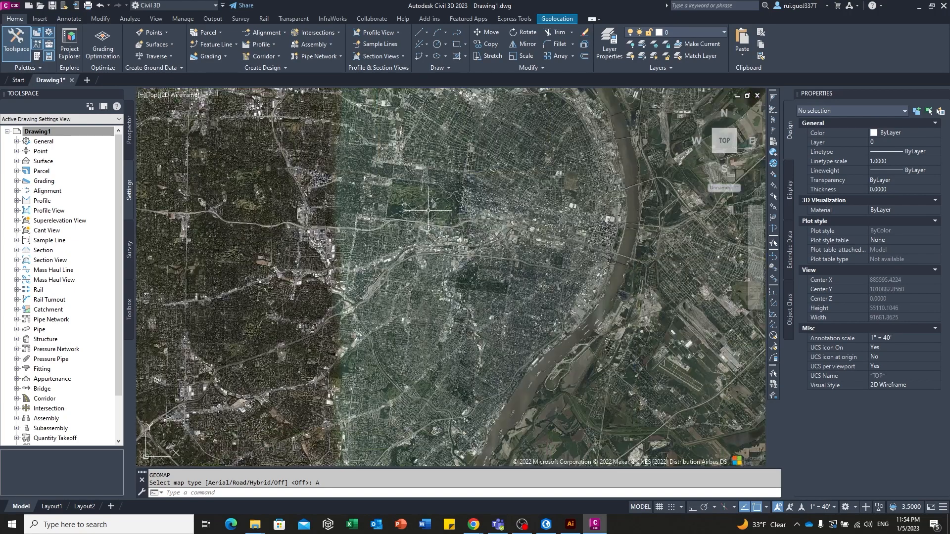
{"action": "scroll", "coordinate": [435, 268], "scroll_direction": "up", "scroll_amount": 10}
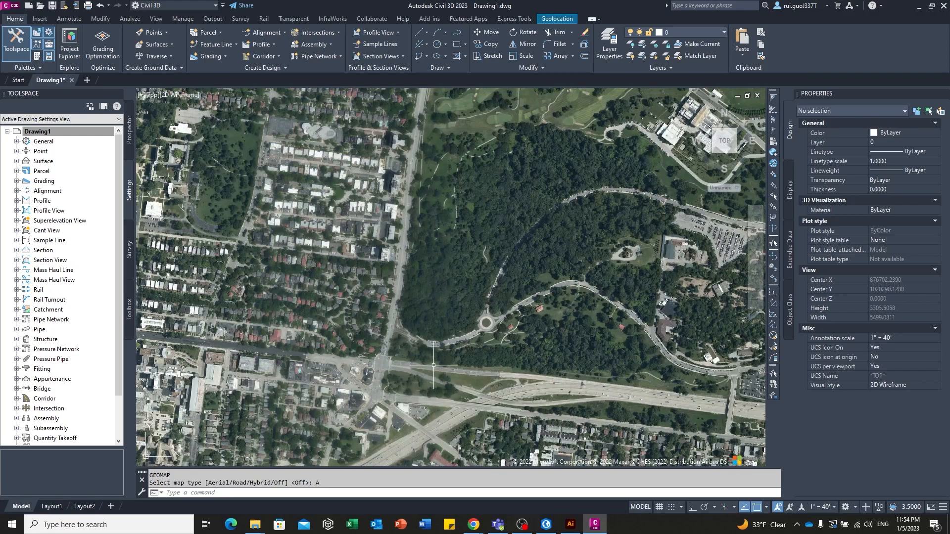
{"action": "scroll", "coordinate": [454, 319], "scroll_direction": "up", "scroll_amount": 2}
{"action": "scroll", "coordinate": [455, 319], "scroll_direction": "down", "scroll_amount": 4}
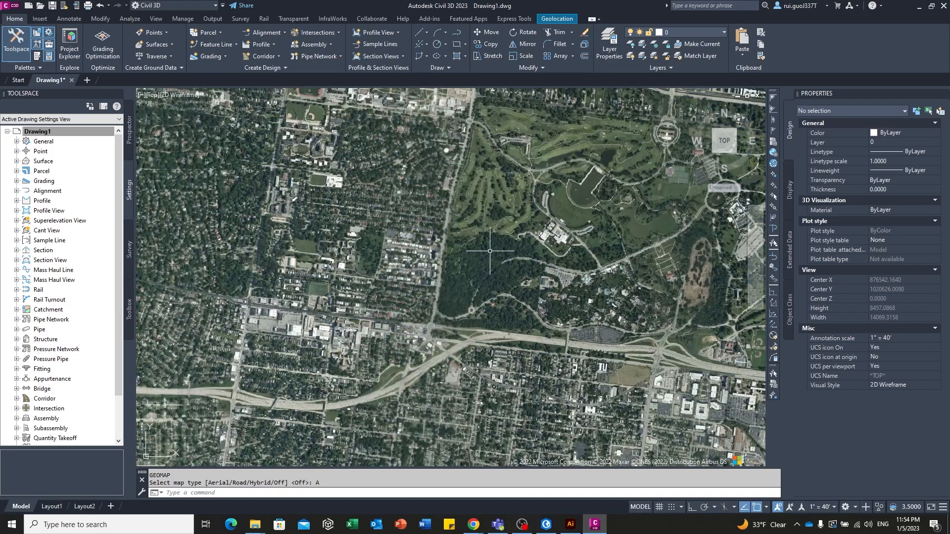
{"action": "scroll", "coordinate": [439, 335], "scroll_direction": "up", "scroll_amount": 2}
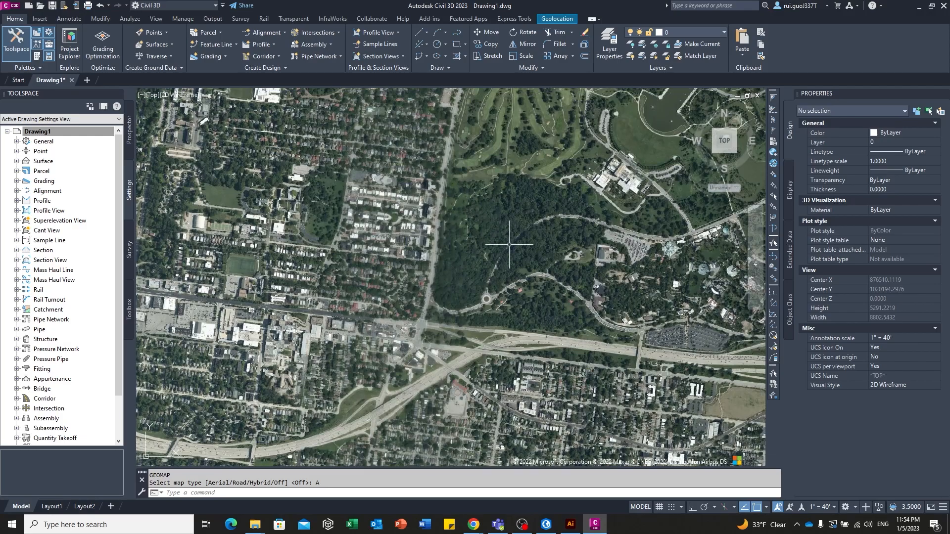
{"action": "left_click_drag", "start_coordinate": [519, 211], "coordinate": [406, 280]}
{"action": "scroll", "coordinate": [312, 273], "scroll_direction": "down", "scroll_amount": 2}
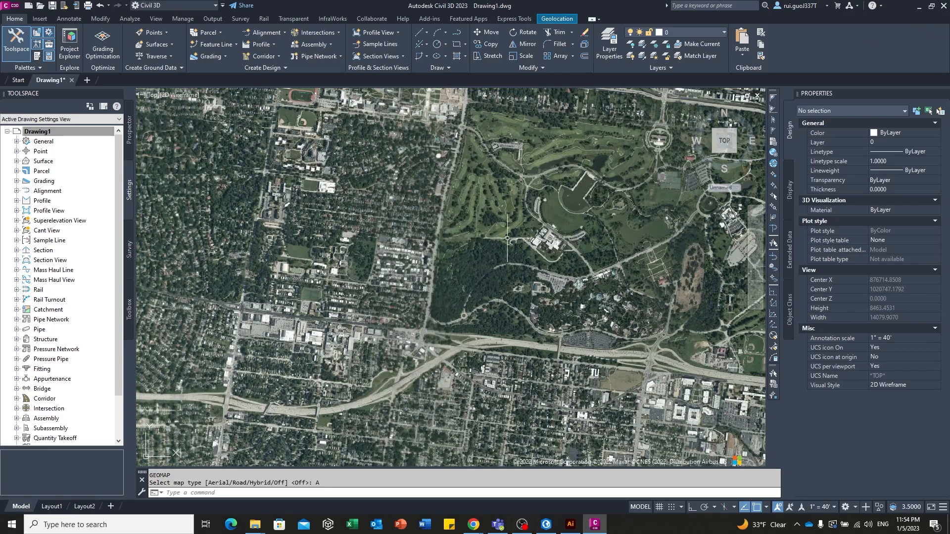
Switch to ArcGIS Pro and create a new map project named Hi-Pointe Map in D:\Videos\001 Site Model Base\GIS.
{"action": "left_click", "coordinate": [918, 7]}
{"action": "left_click", "coordinate": [547, 524]}
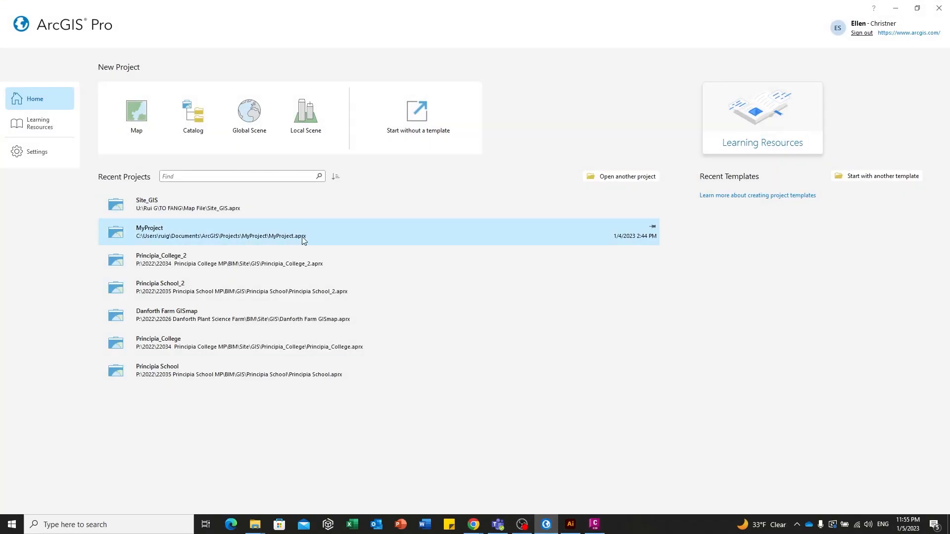
{"action": "left_click", "coordinate": [137, 118]}
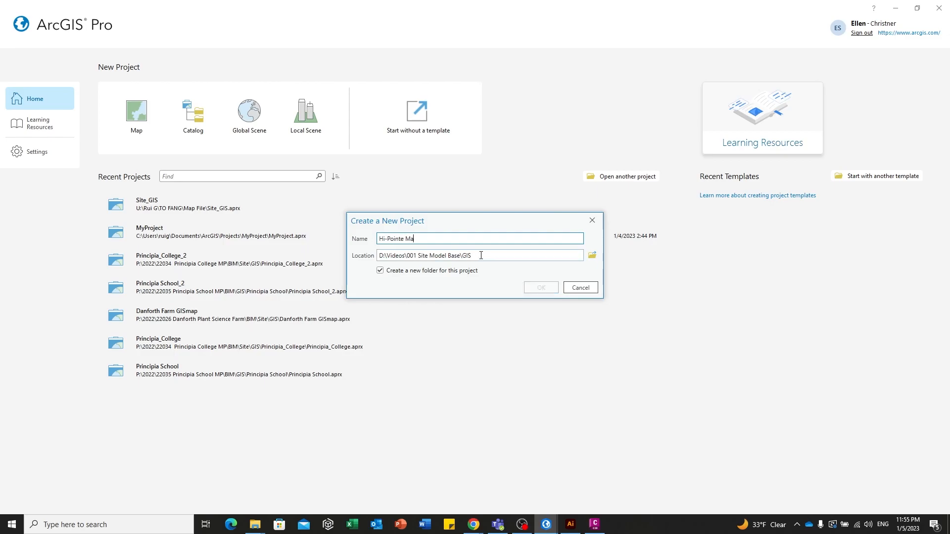
{"action": "left_click", "coordinate": [542, 288]}
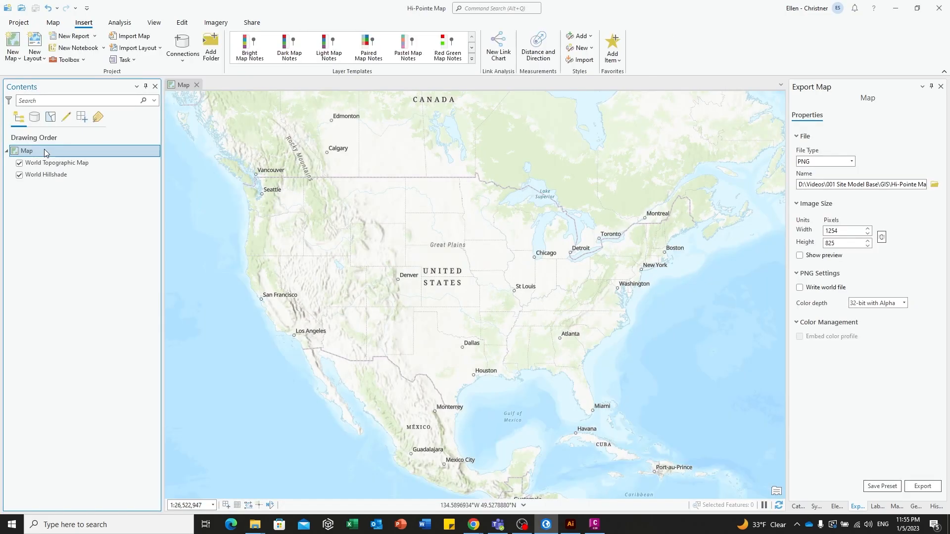
Open the map's coordinate system properties and search the available XY systems for "missouri".
{"action": "right_click", "coordinate": [44, 152]}
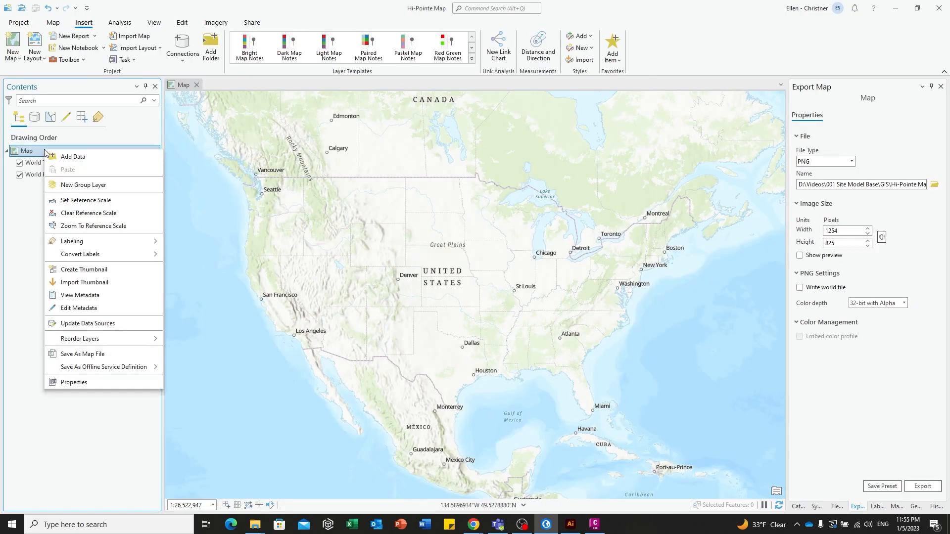
{"action": "left_click", "coordinate": [118, 382]}
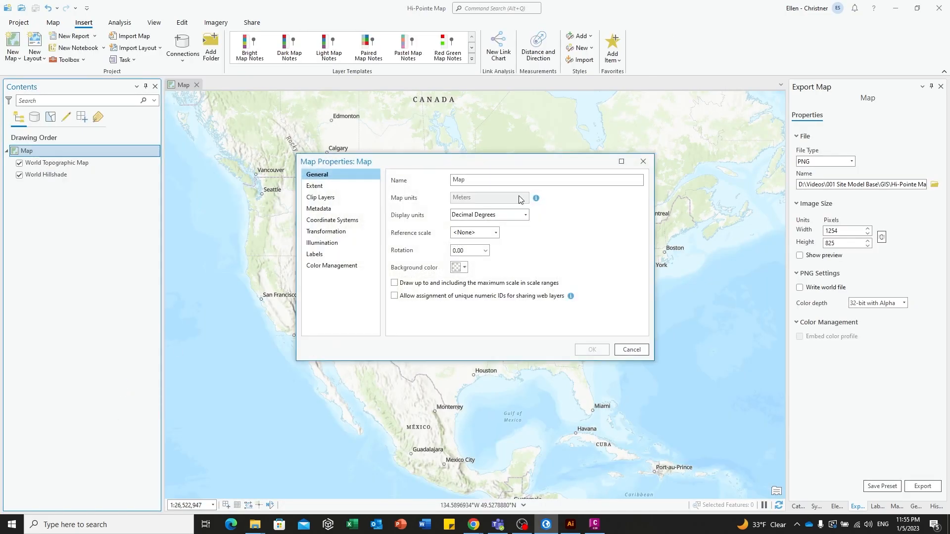
{"action": "left_click", "coordinate": [342, 220]}
{"action": "left_click", "coordinate": [518, 237]}
{"action": "type", "text": "missouri"}
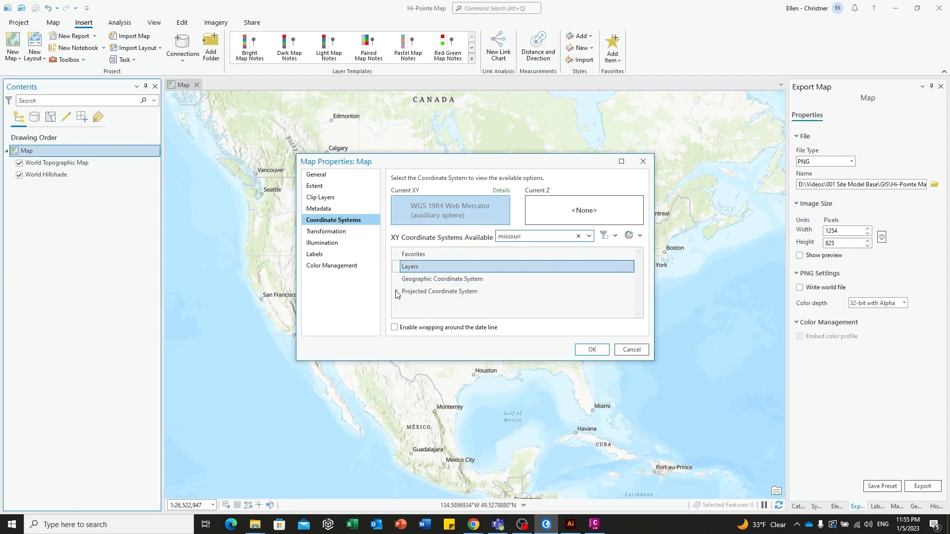
Assign the projected State Plane system NAD 1983 StatePlane Missouri East FIPS 2401 (US Feet) to the map.
{"action": "left_click", "coordinate": [429, 292]}
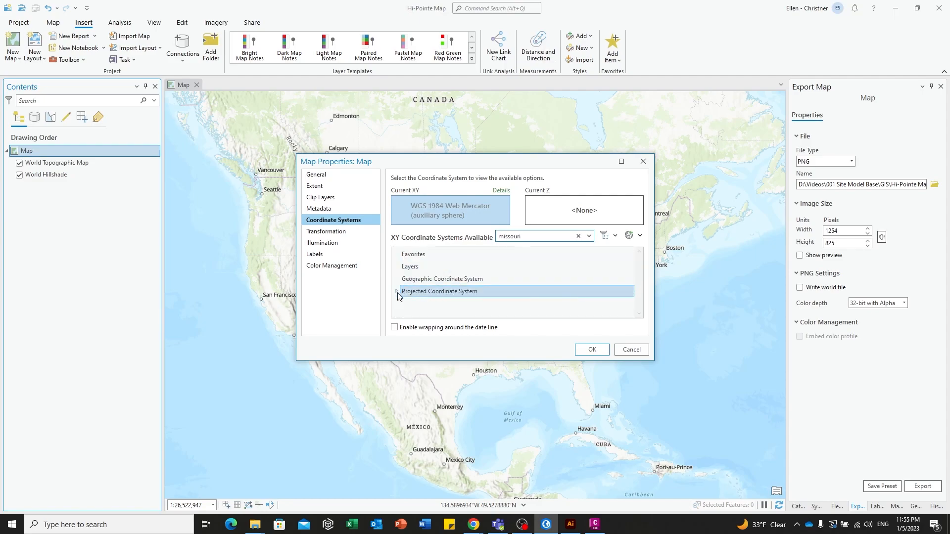
{"action": "left_click", "coordinate": [405, 303]}
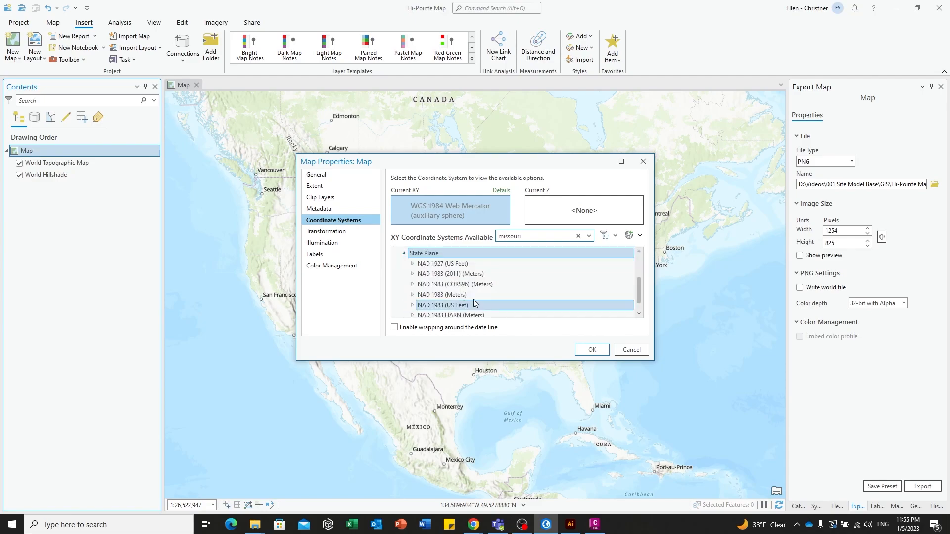
{"action": "scroll", "coordinate": [451, 303], "scroll_direction": "down", "scroll_amount": 1}
{"action": "left_click", "coordinate": [444, 293]}
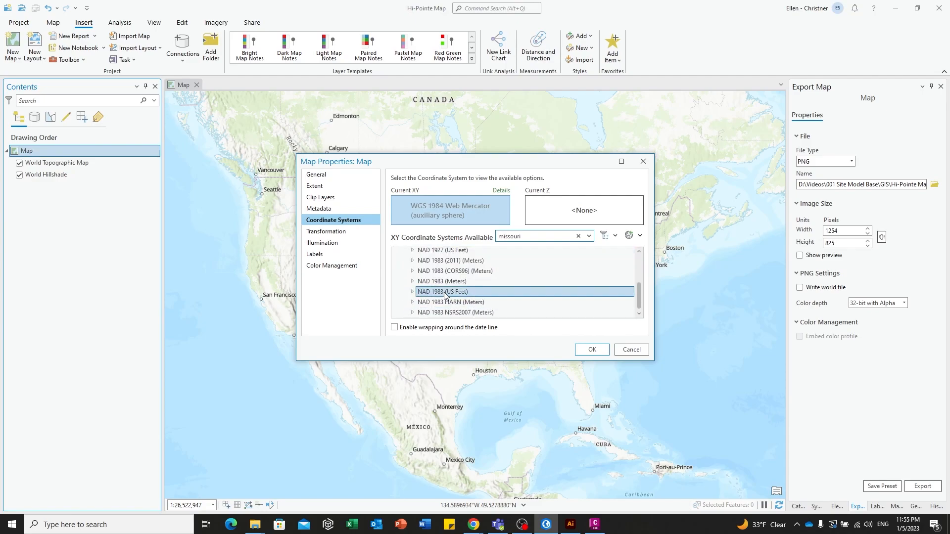
{"action": "left_click", "coordinate": [412, 292]}
{"action": "scroll", "coordinate": [506, 288], "scroll_direction": "down", "scroll_amount": 1}
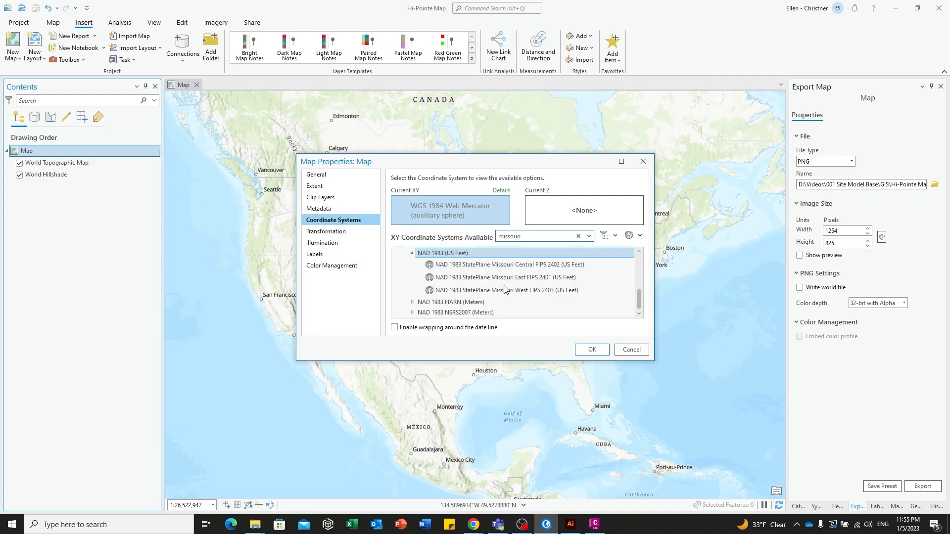
{"action": "left_click", "coordinate": [522, 280]}
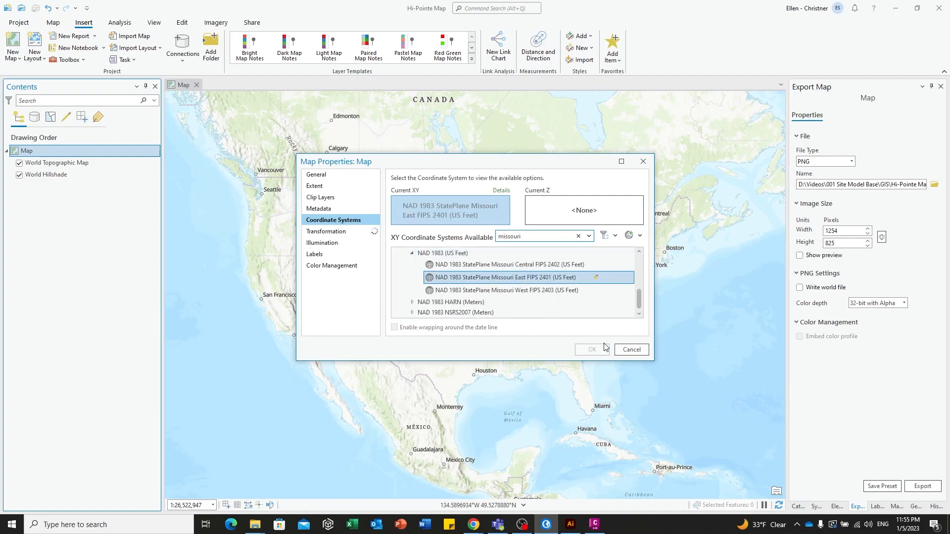
{"action": "left_click", "coordinate": [597, 349]}
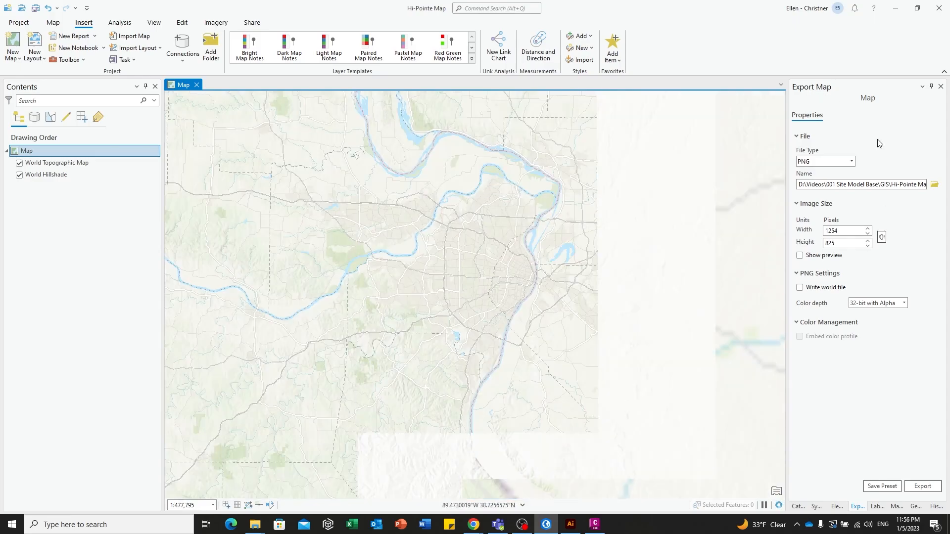
Add a folder connection to 001 Site Model Base in the Videos folder on the D: drive.
{"action": "left_click", "coordinate": [797, 506]}
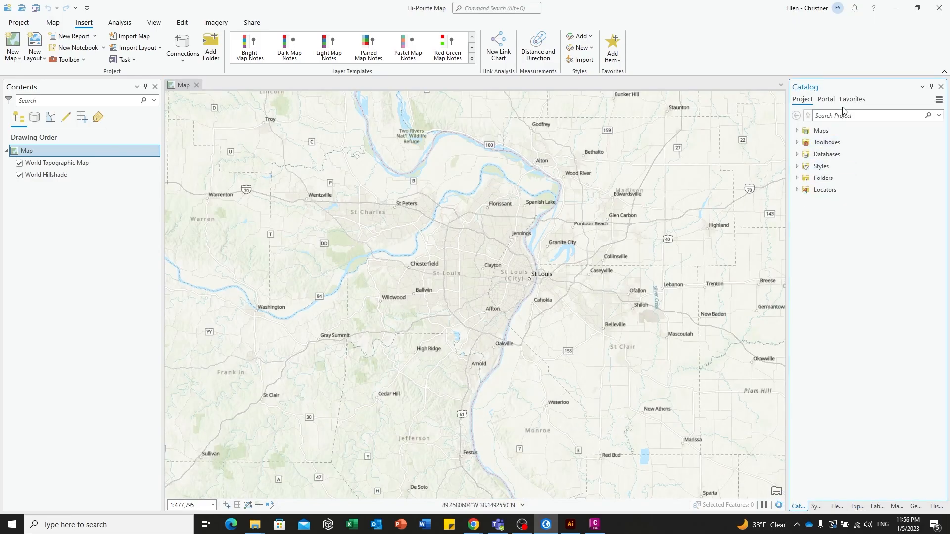
{"action": "left_click", "coordinate": [797, 178]}
{"action": "right_click", "coordinate": [828, 181]}
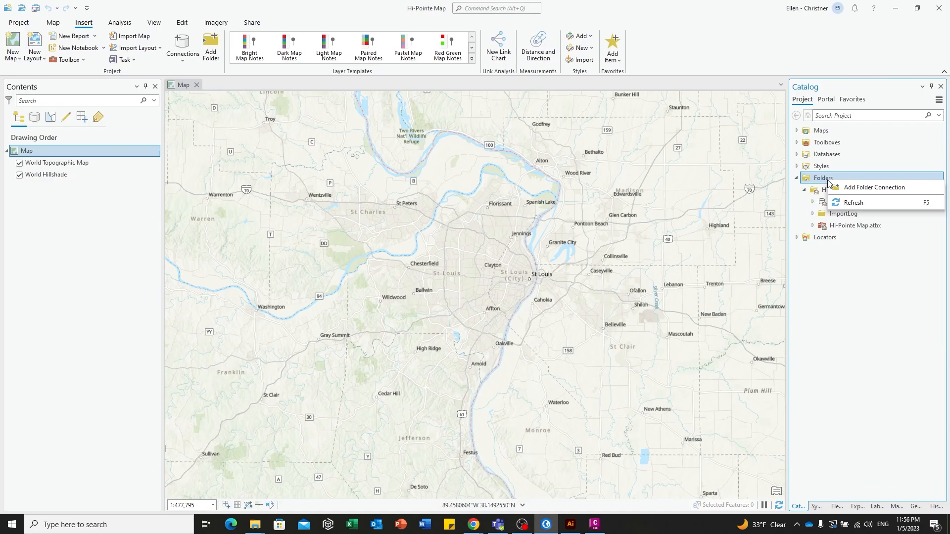
{"action": "left_click", "coordinate": [866, 188]}
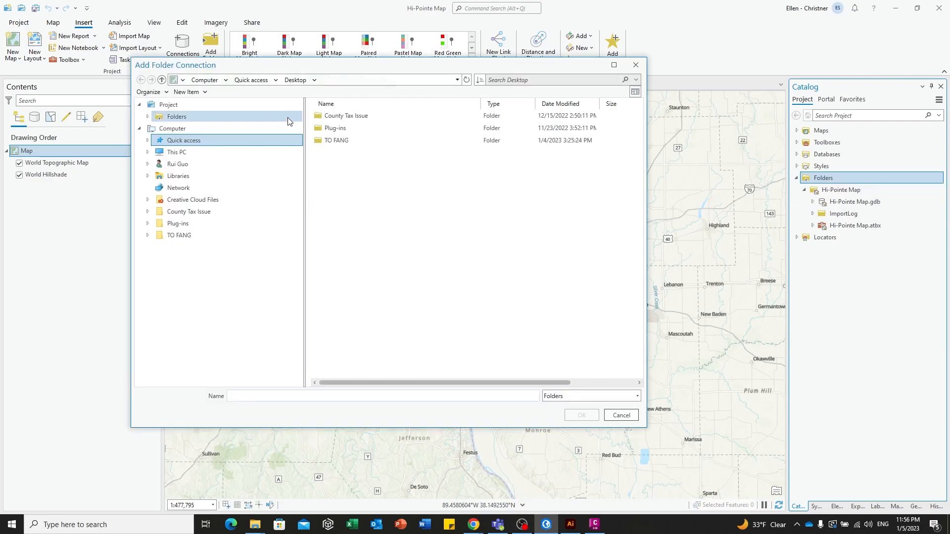
{"action": "left_click", "coordinate": [178, 153]}
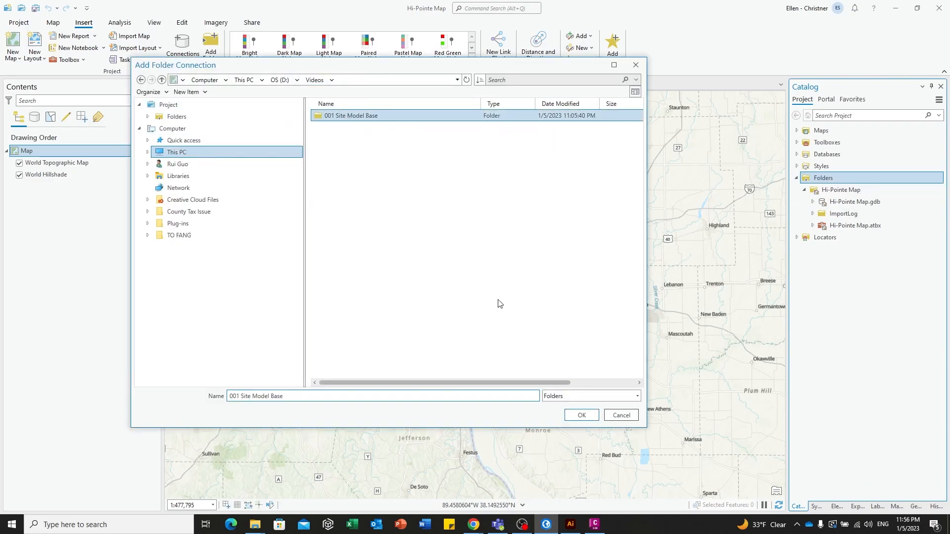
{"action": "left_click", "coordinate": [575, 415]}
Add the aerial image 3809022.sid from the GIS Aerial folder of 001 Site Model Base to the map.
{"action": "left_click", "coordinate": [805, 238]}
{"action": "left_click", "coordinate": [813, 272]}
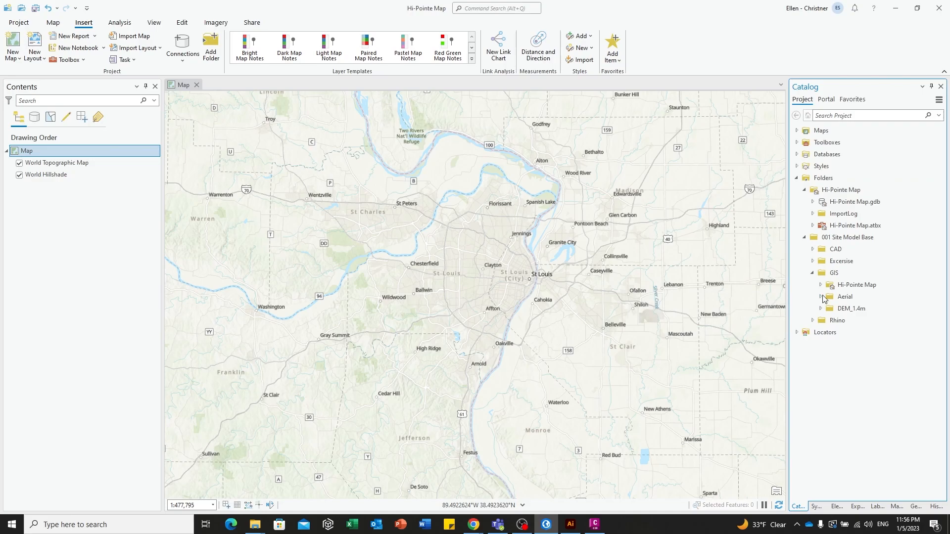
{"action": "left_click", "coordinate": [820, 296]}
{"action": "left_click", "coordinate": [829, 308]}
{"action": "left_click", "coordinate": [865, 320]}
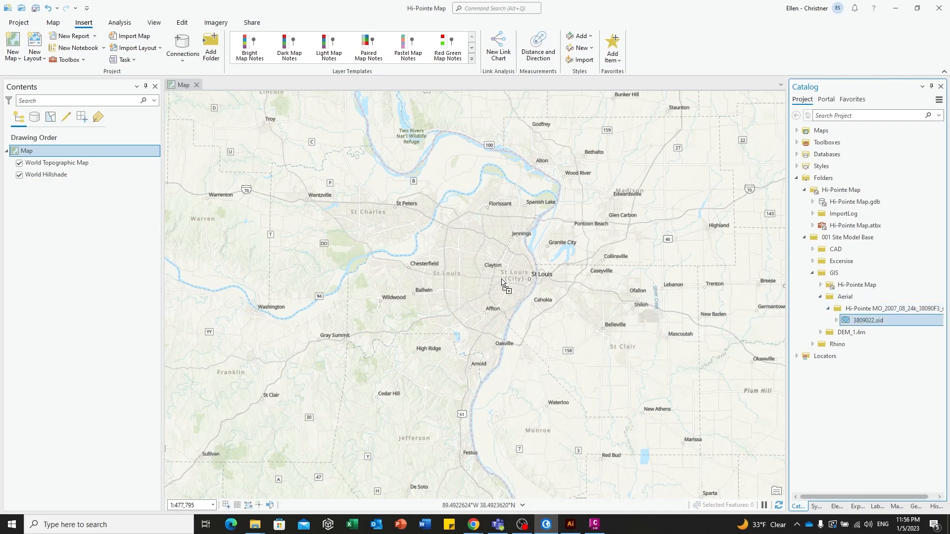
{"action": "left_click_drag", "start_coordinate": [664, 303], "coordinate": [312, 255]}
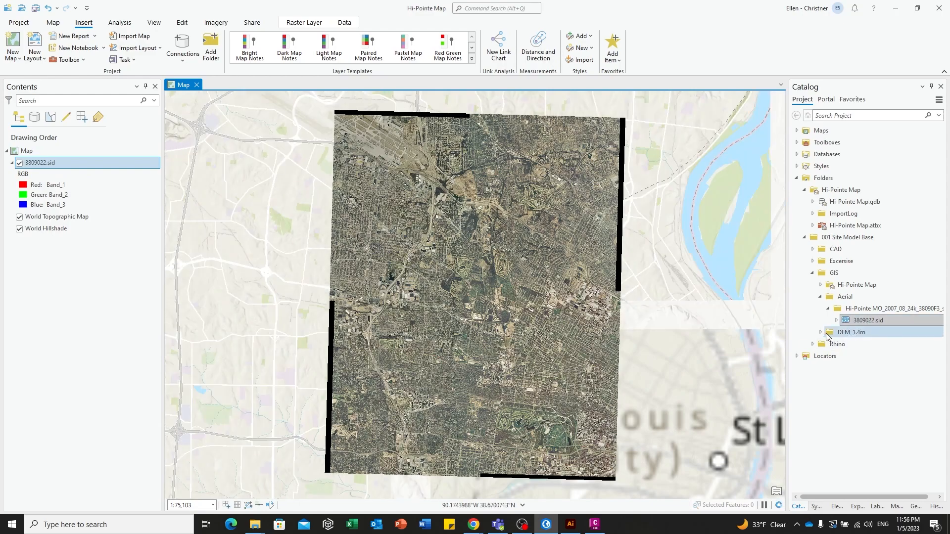
Add the STL_MSD_DEM_1.4m_UTM15_NAD83_E7.tif raster from the DEM_1.4m folder to the map, building pyramids and calculating statistics.
{"action": "left_click", "coordinate": [820, 332]}
{"action": "left_click", "coordinate": [828, 344]}
{"action": "left_click_drag", "start_coordinate": [864, 356], "coordinate": [417, 297]}
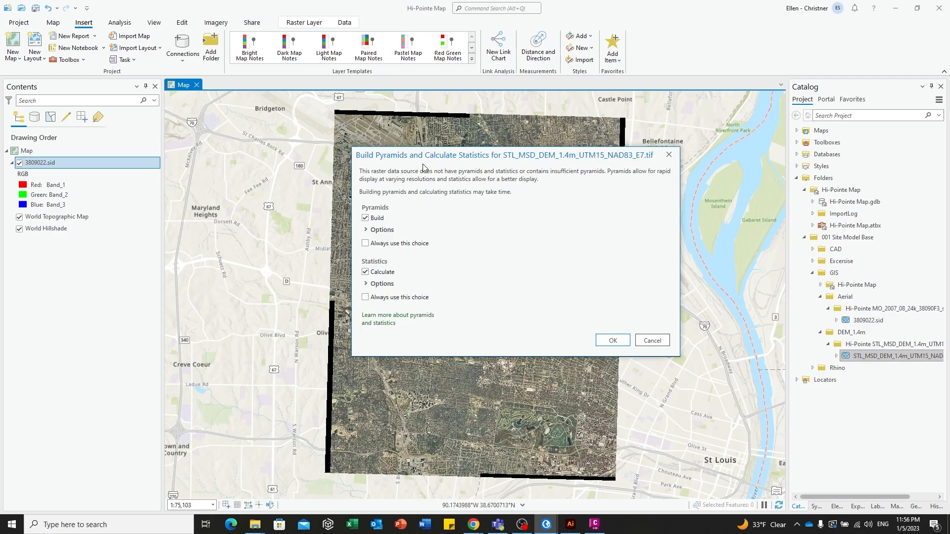
{"action": "left_click", "coordinate": [612, 341]}
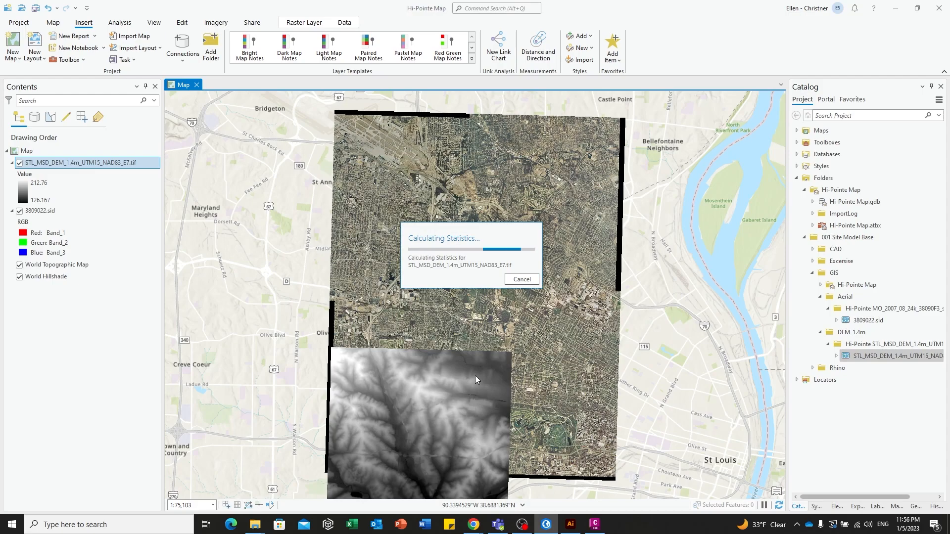
Hide the aerial image, compare the DEM's coverage with the base map around Forest Park, and leave the DEM layer hidden.
{"action": "left_click_drag", "start_coordinate": [446, 385], "coordinate": [486, 268]}
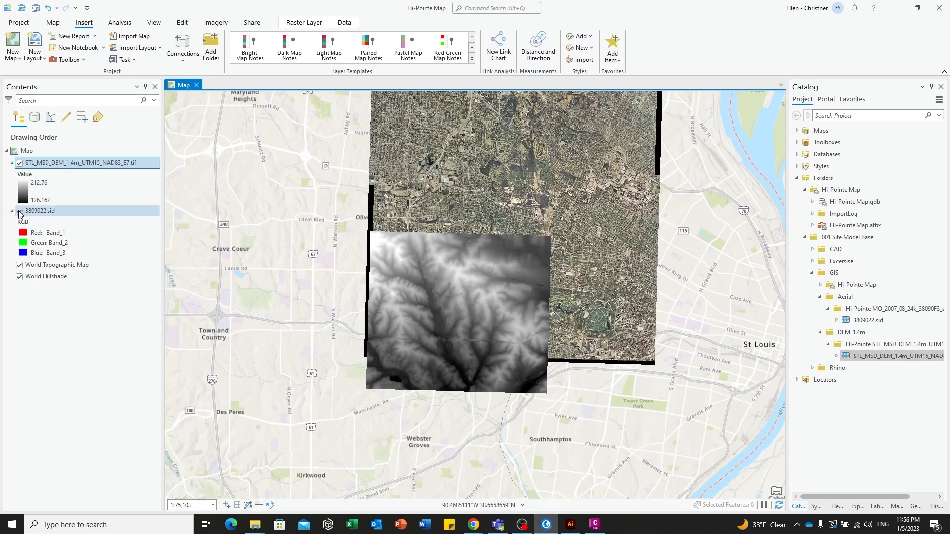
{"action": "left_click", "coordinate": [19, 212]}
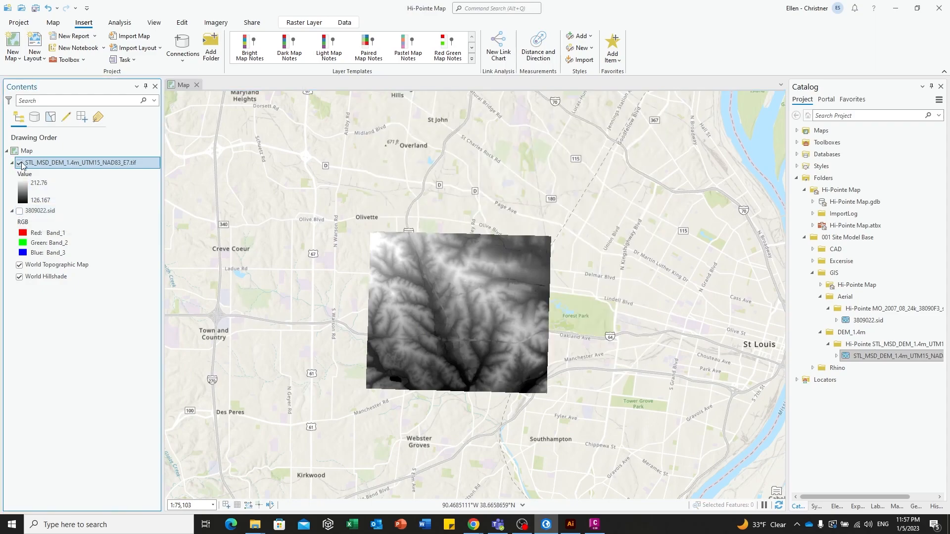
{"action": "left_click", "coordinate": [19, 163]}
{"action": "scroll", "coordinate": [549, 327], "scroll_direction": "up", "scroll_amount": 5}
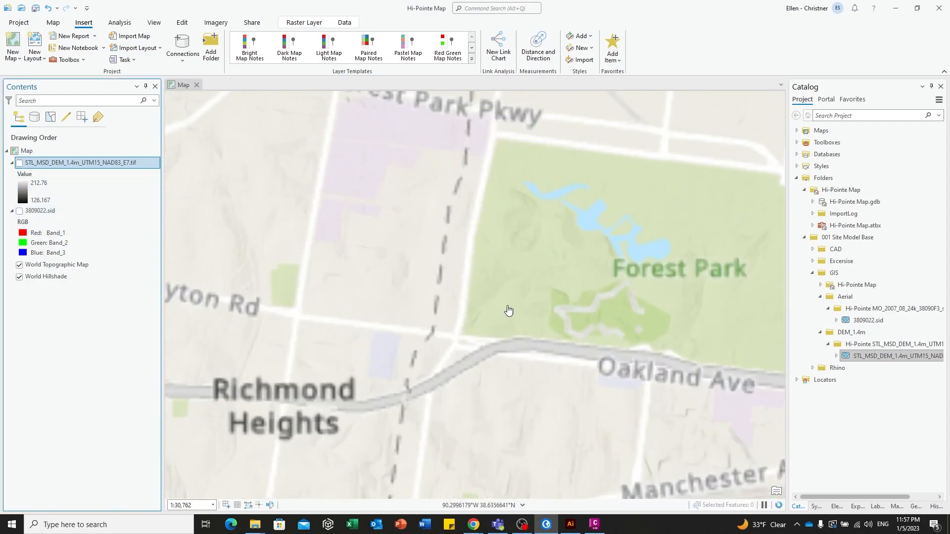
{"action": "left_click", "coordinate": [20, 162]}
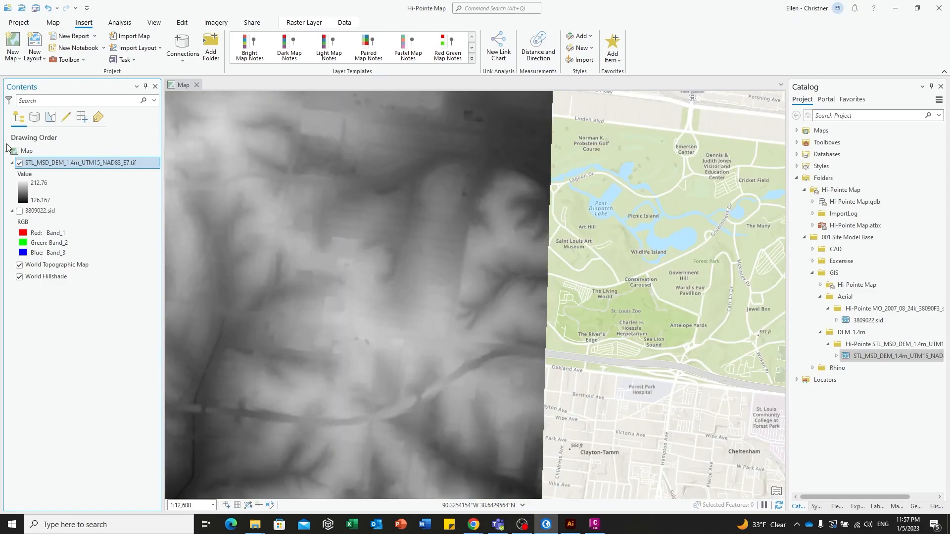
{"action": "left_click", "coordinate": [19, 163]}
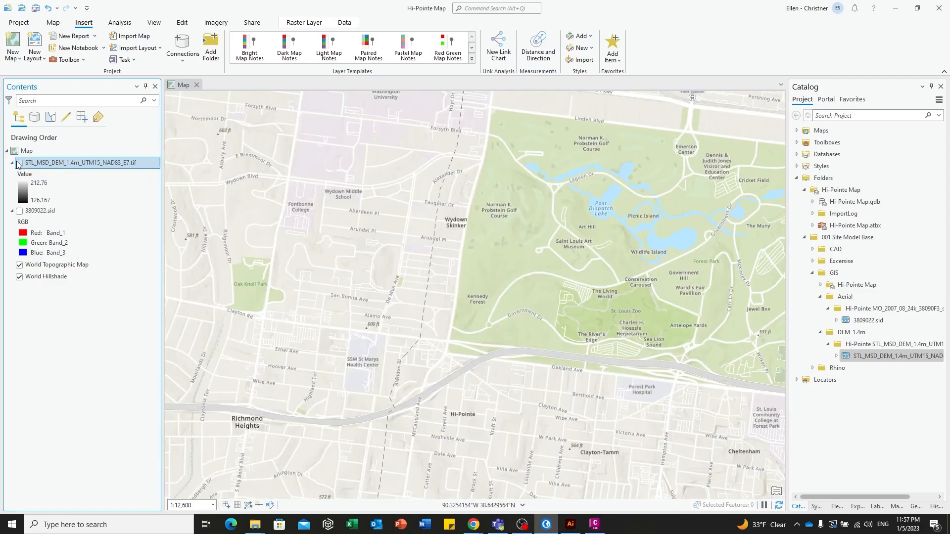
Show the 3809022.sid aerial layer and examine the road intersection at the southwest corner of Forest Park.
{"action": "left_click", "coordinate": [20, 211]}
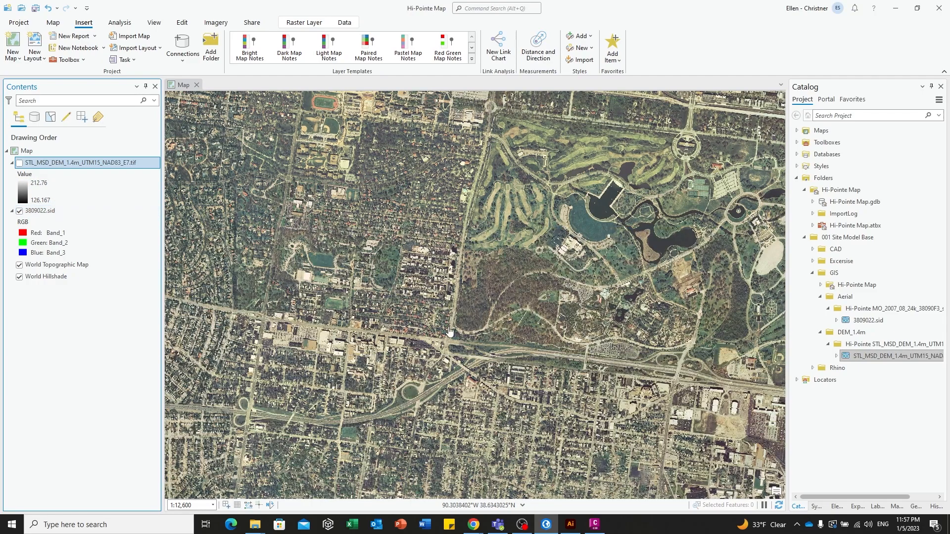
{"action": "scroll", "coordinate": [449, 330], "scroll_direction": "up", "scroll_amount": 2}
{"action": "scroll", "coordinate": [449, 331], "scroll_direction": "up", "scroll_amount": 6}
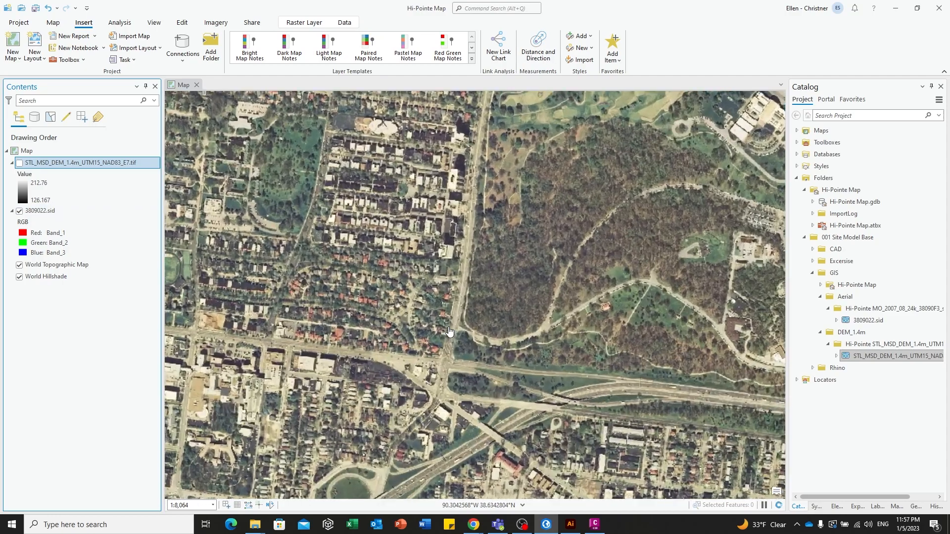
{"action": "left_click_drag", "start_coordinate": [472, 368], "coordinate": [459, 304]}
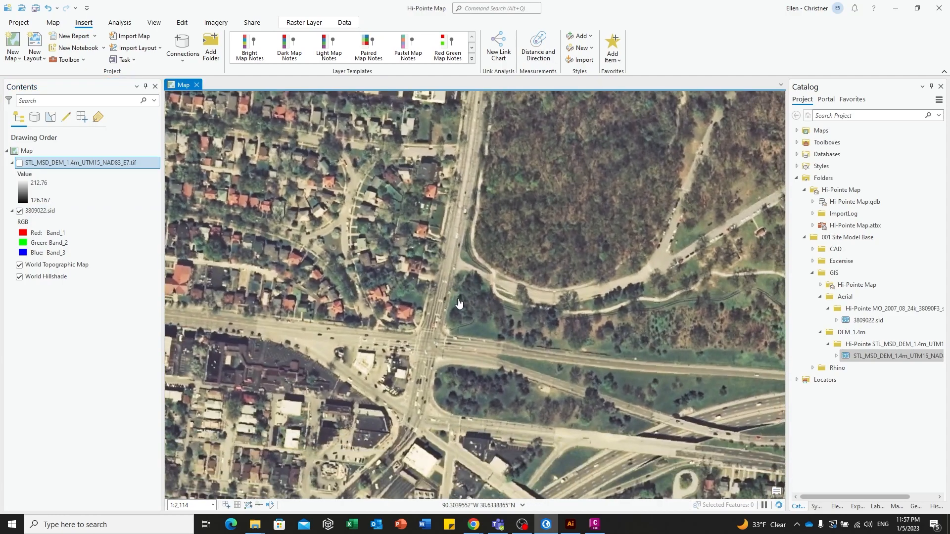
{"action": "scroll", "coordinate": [460, 301], "scroll_direction": "down", "scroll_amount": 2}
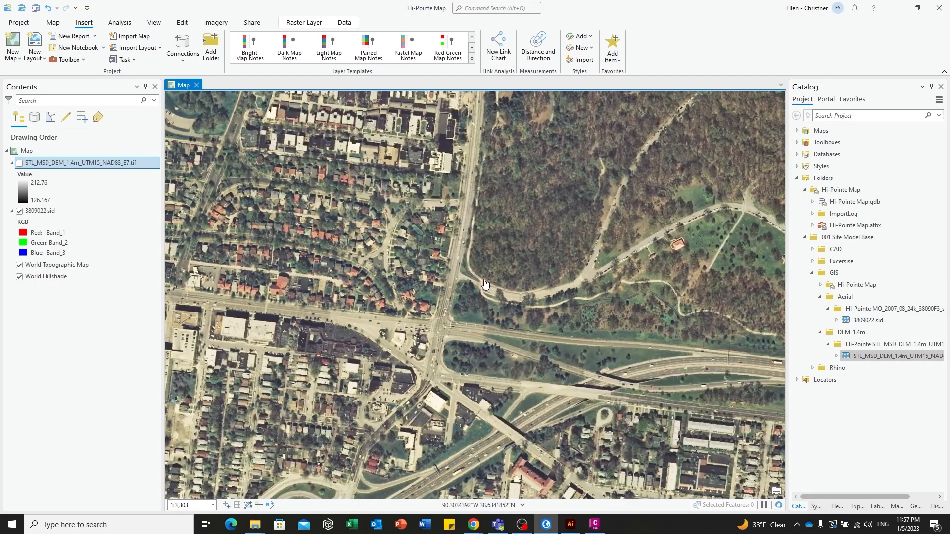
Examine the intersection southwest of Forest Park in the aerial image, and hide the 3809022.sid layer.
{"action": "scroll", "coordinate": [456, 287], "scroll_direction": "up", "scroll_amount": 6}
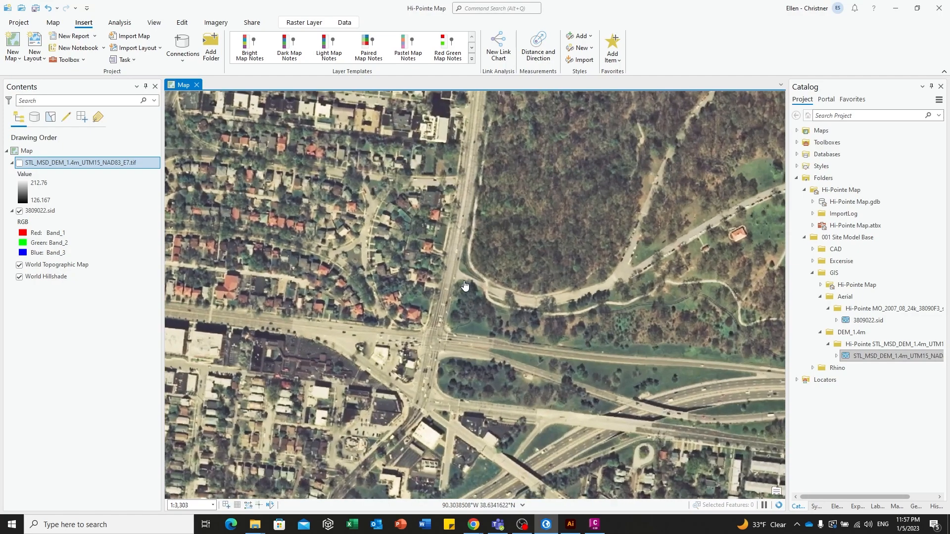
{"action": "scroll", "coordinate": [463, 281], "scroll_direction": "down", "scroll_amount": 3}
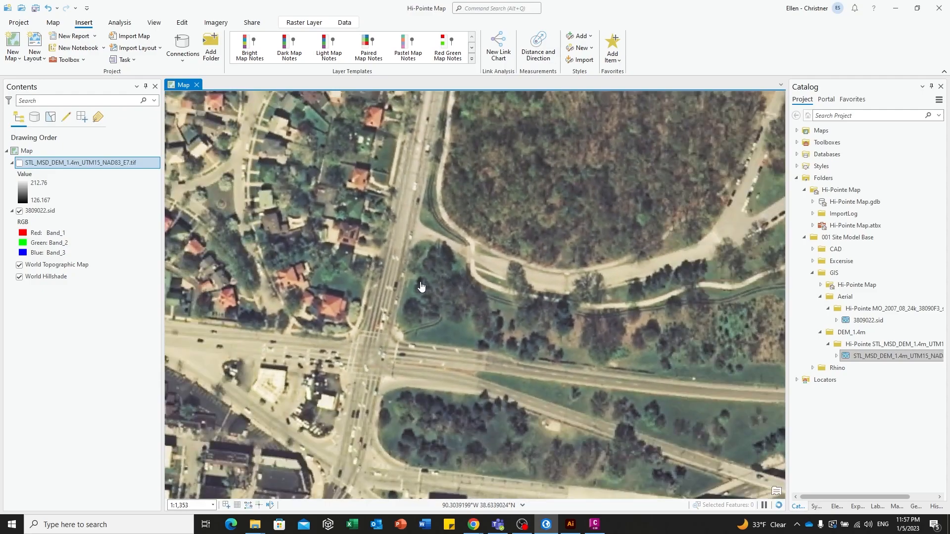
{"action": "left_click_drag", "start_coordinate": [421, 287], "coordinate": [449, 273]}
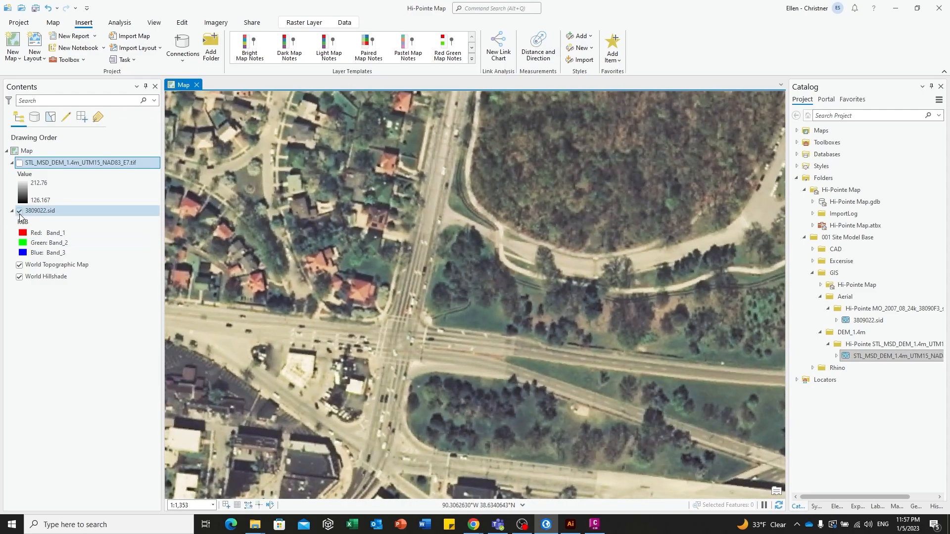
{"action": "left_click", "coordinate": [19, 212]}
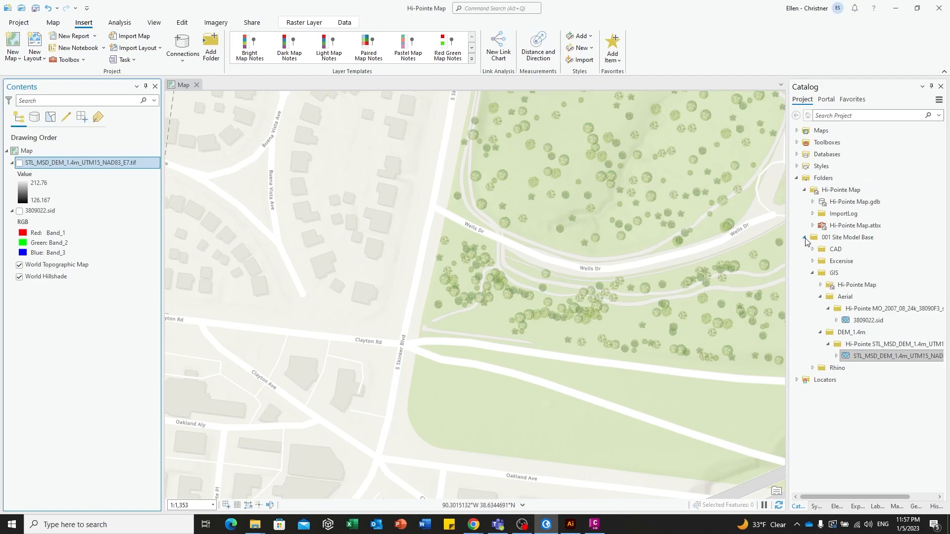
Add the Google Satellite Map layer package from the portal's My Content to the map.
{"action": "left_click", "coordinate": [829, 103]}
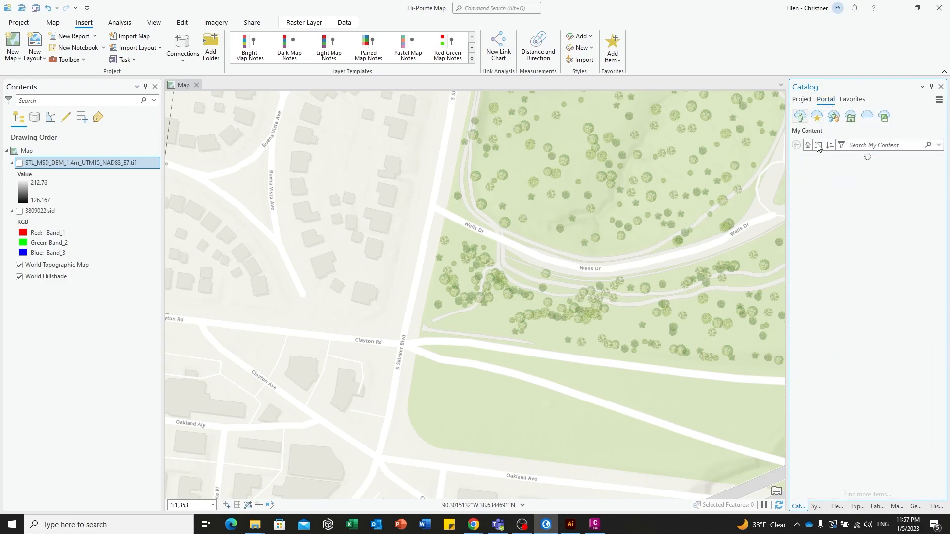
{"action": "left_click", "coordinate": [816, 163]}
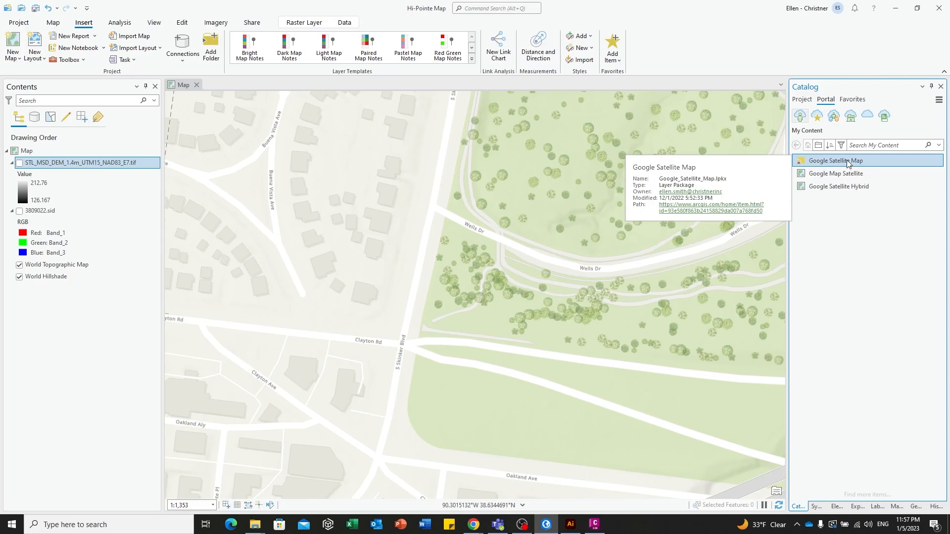
{"action": "left_click_drag", "start_coordinate": [848, 163], "coordinate": [457, 238]}
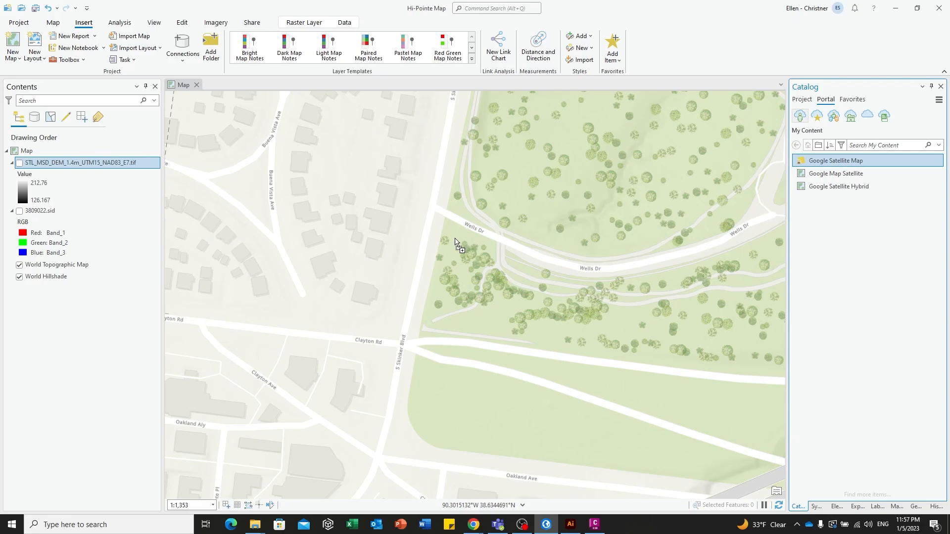
{"action": "left_click_drag", "start_coordinate": [827, 100], "coordinate": [507, 293]}
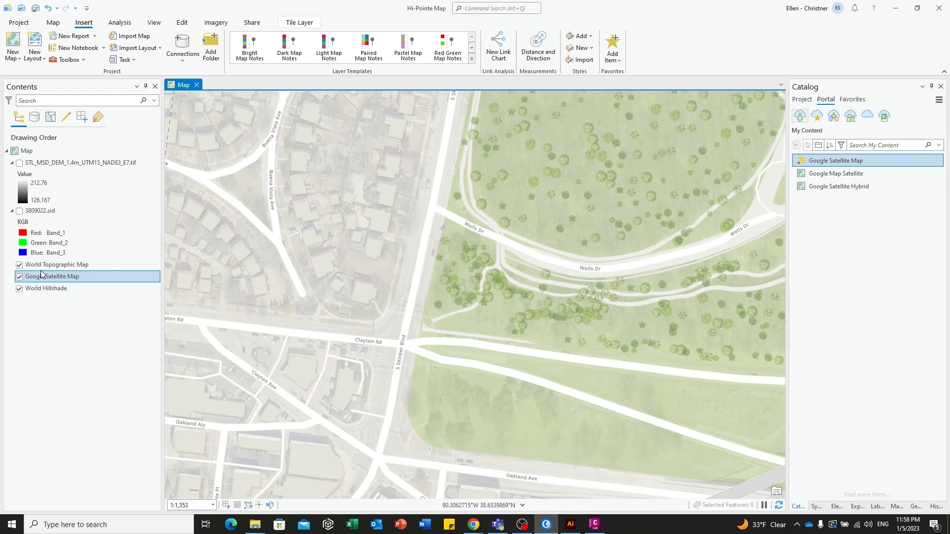
Place the Google Satellite Map above World Topographic Map and hide the World Topographic Map and World Hillshade layers.
{"action": "left_click_drag", "start_coordinate": [42, 275], "coordinate": [43, 265]}
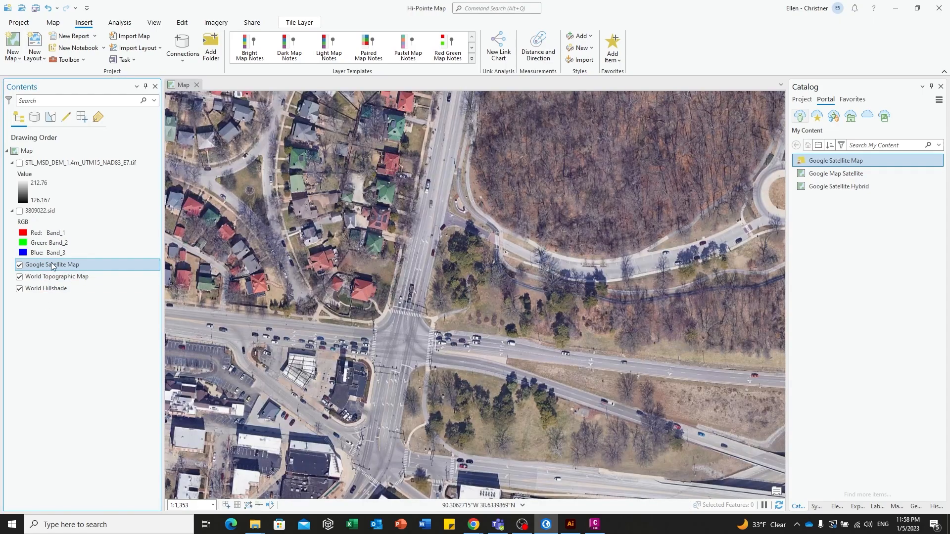
{"action": "scroll", "coordinate": [446, 267], "scroll_direction": "down", "scroll_amount": 2}
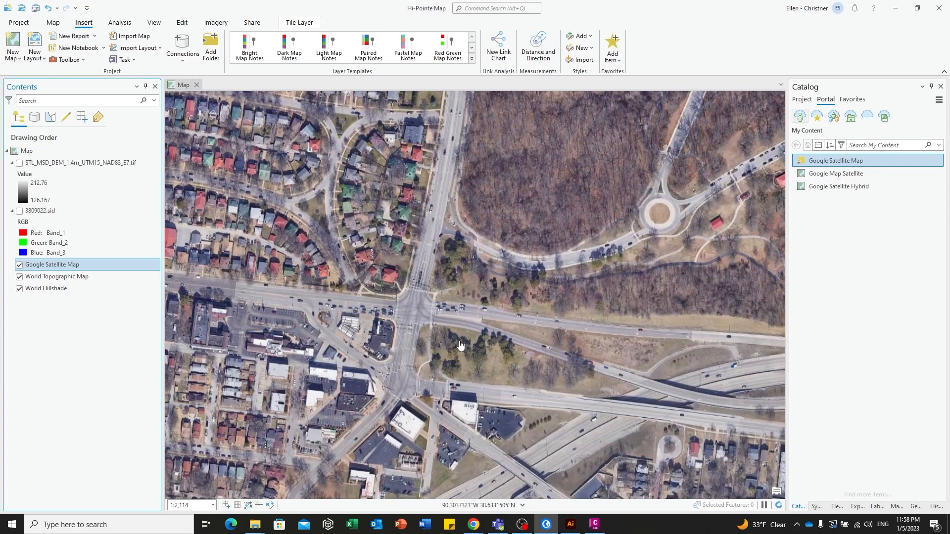
{"action": "left_click_drag", "start_coordinate": [460, 345], "coordinate": [458, 311]}
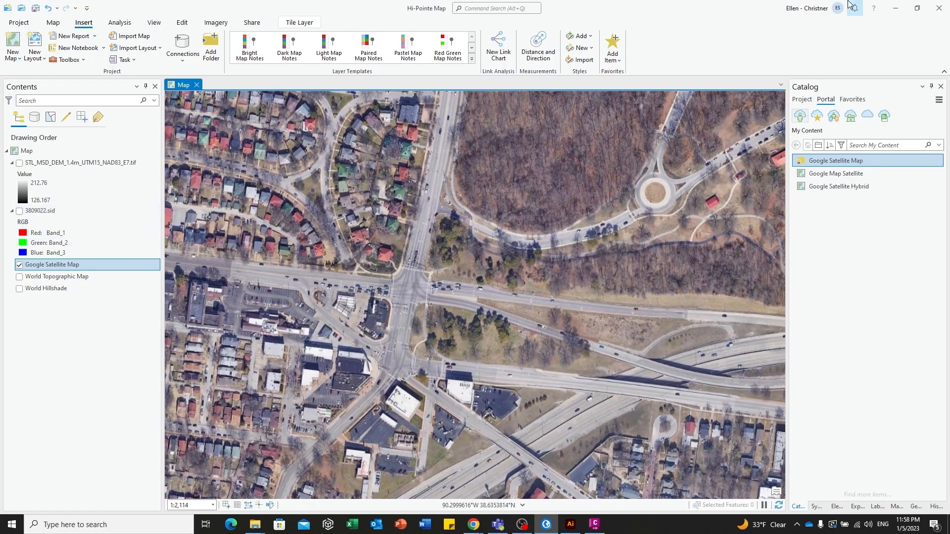
Switch to Civil 3D and create a new layer named BBOX with red as its color.
{"action": "left_click", "coordinate": [895, 8]}
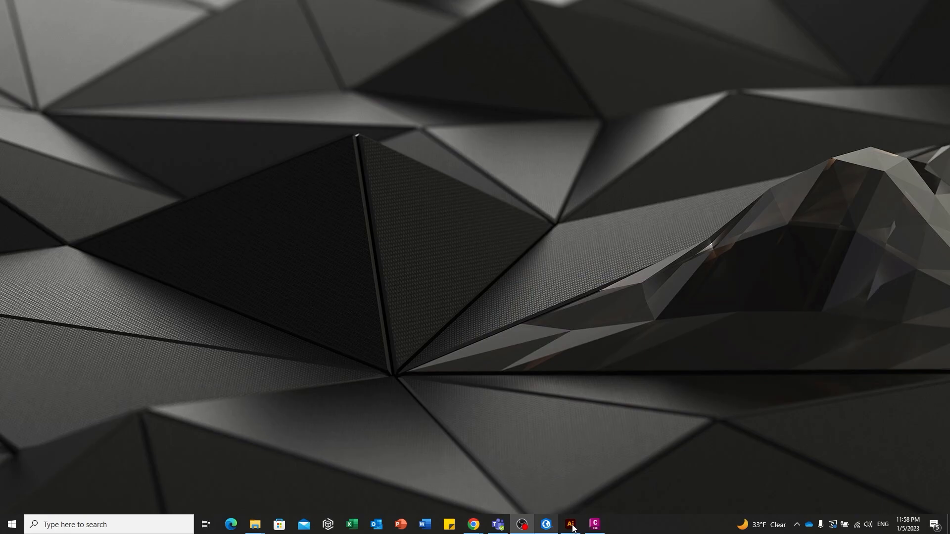
{"action": "left_click", "coordinate": [595, 524]}
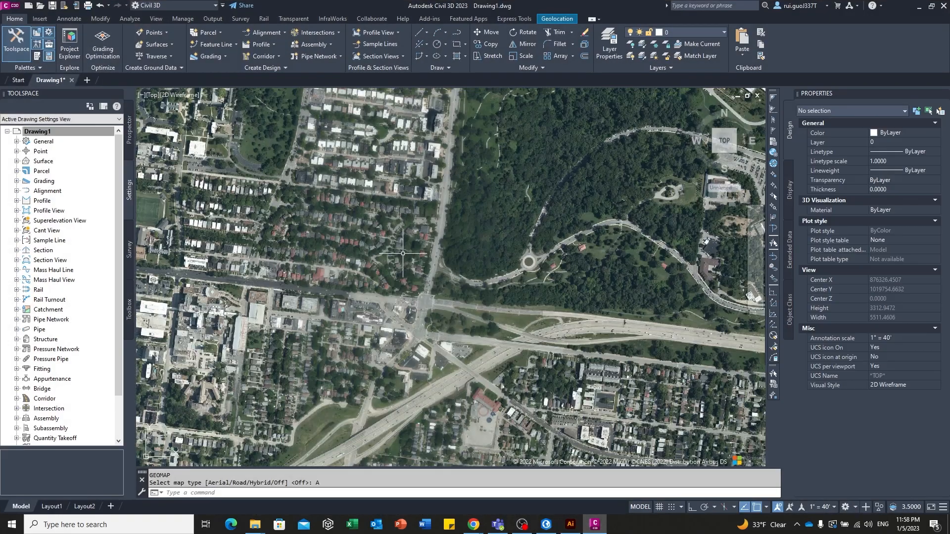
{"action": "left_click", "coordinate": [611, 47]}
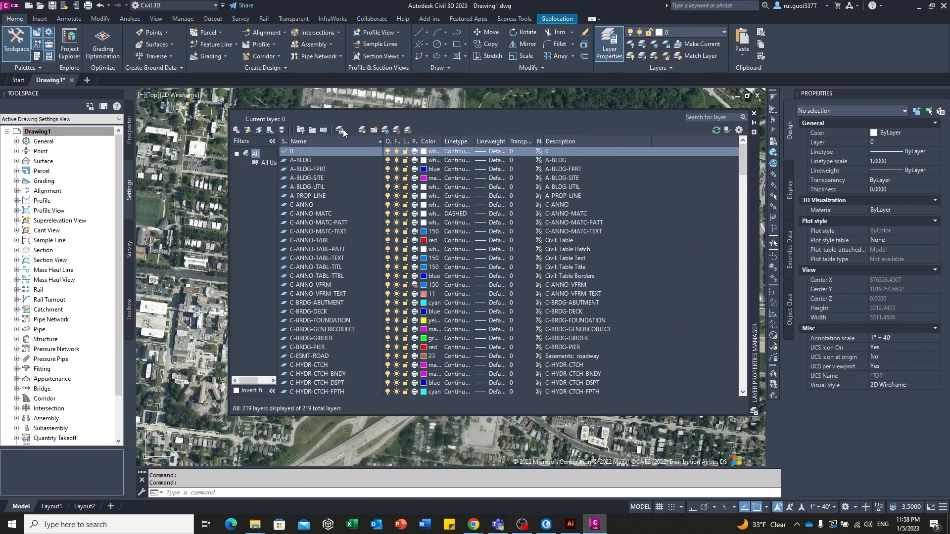
{"action": "left_click", "coordinate": [363, 130]}
{"action": "key", "text": "Caps_Lock"}
{"action": "type", "text": "B"}
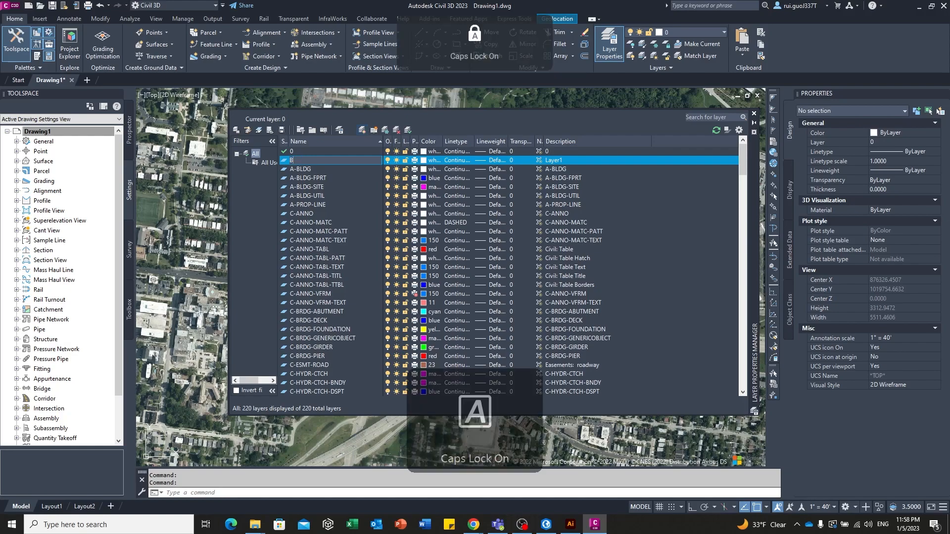
{"action": "type", "text": "BOX"}
{"action": "key", "text": "Return"}
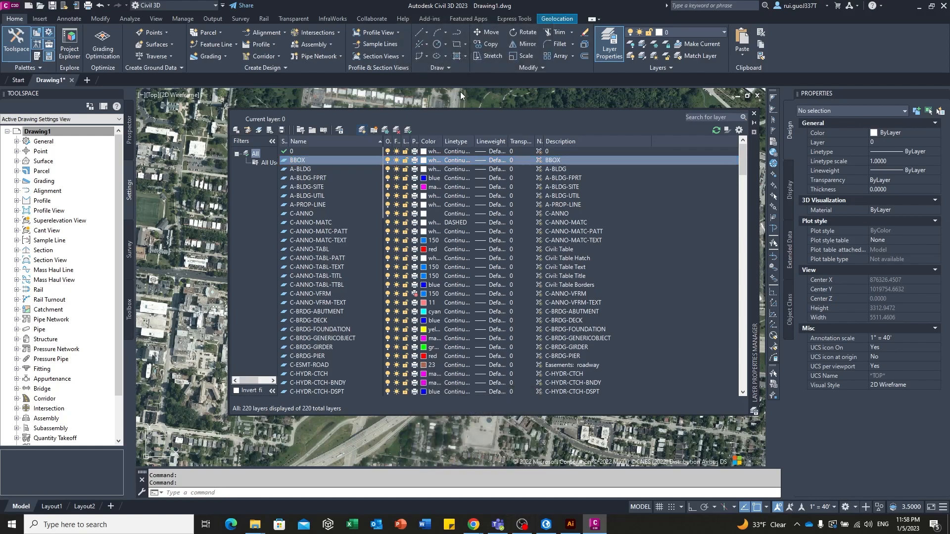
{"action": "left_click", "coordinate": [425, 160]}
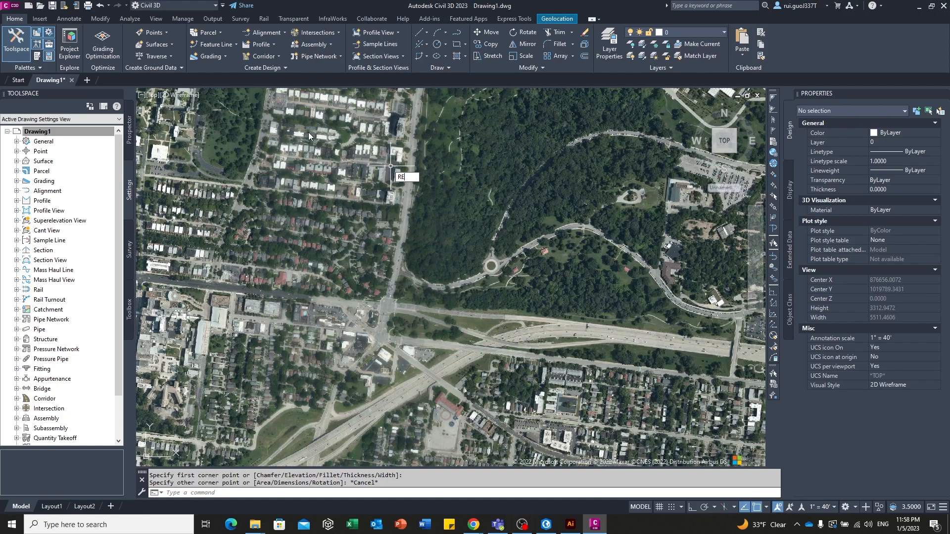
Draw a 2000 by 2000 rectangle on the BBOX layer, enclosing the intersection at the park's southwest corner.
{"action": "key", "text": "space"}
{"action": "left_click", "coordinate": [316, 131]}
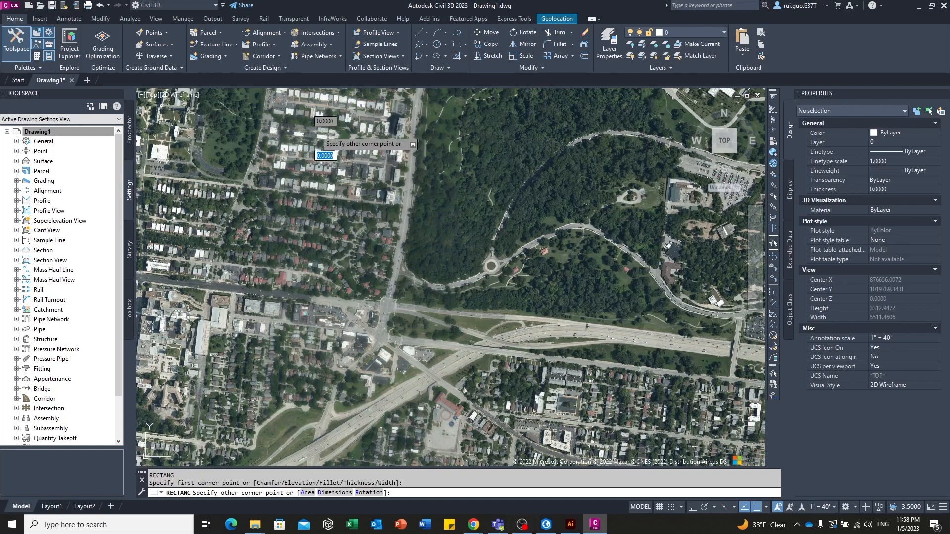
{"action": "type", "text": "200"}
{"action": "key", "text": "Tab"}
{"action": "type", "text": "2"}
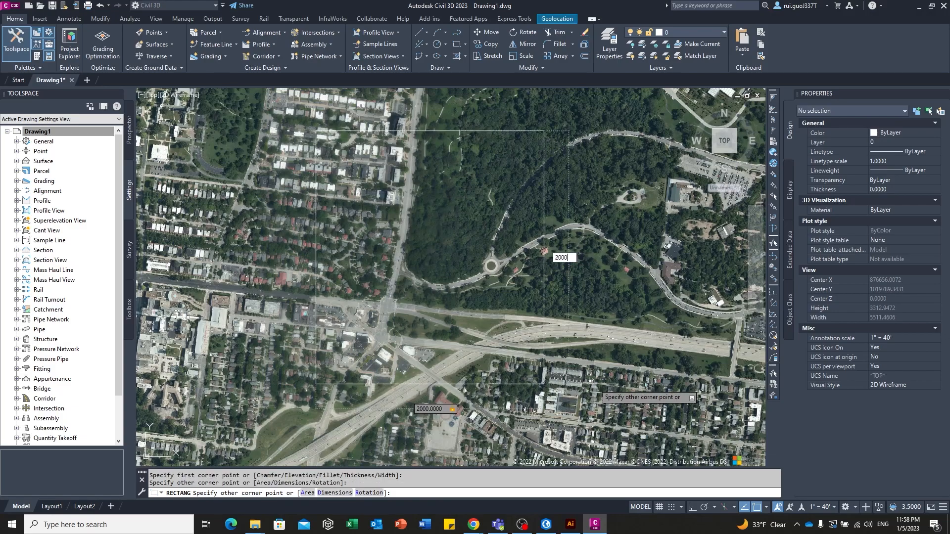
{"action": "key", "text": "Return"}
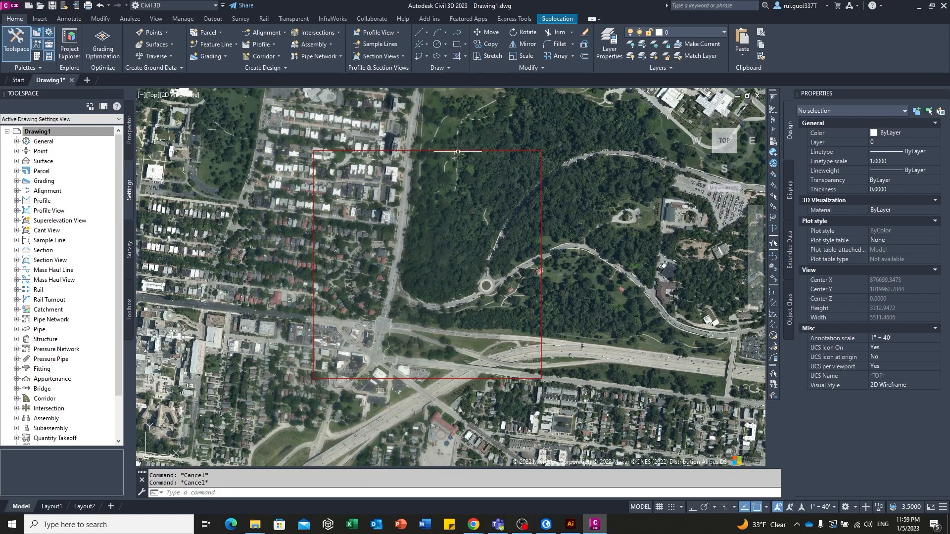
{"action": "left_click", "coordinate": [475, 132]}
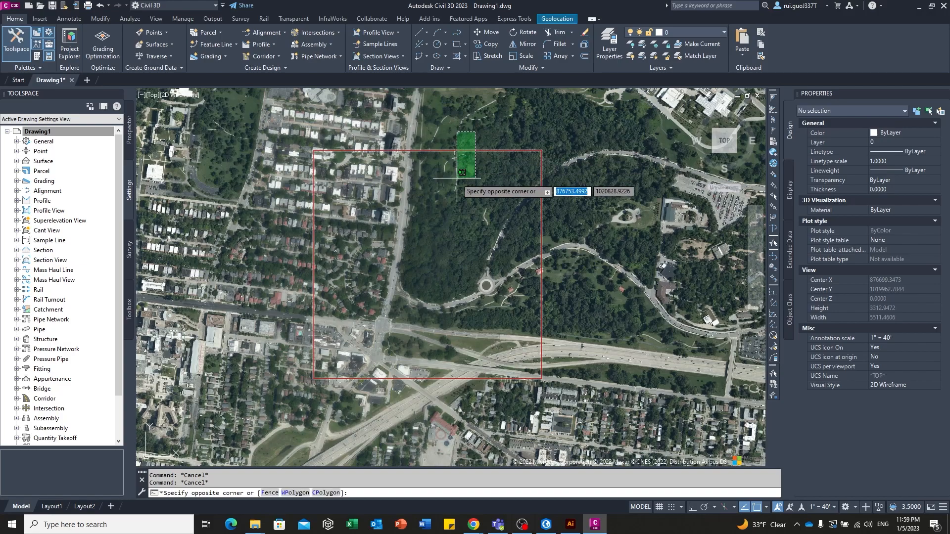
{"action": "left_click", "coordinate": [456, 176]}
{"action": "key", "text": "Escape"}
Start a MAPEXPORT to ESRI Shapefile and create a new folder named Shape inside the project's GIS folder.
{"action": "type", "text": "MAPEXPORT"}
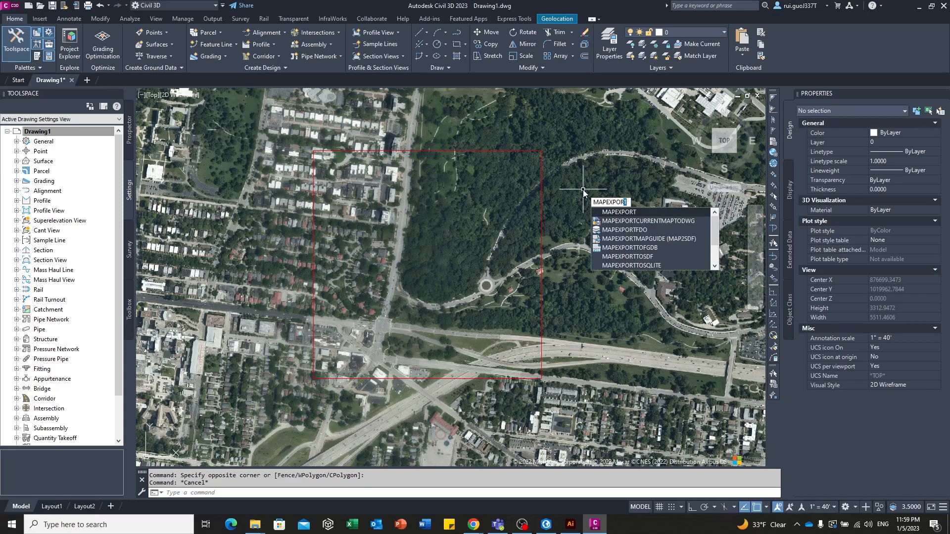
{"action": "key", "text": "Return"}
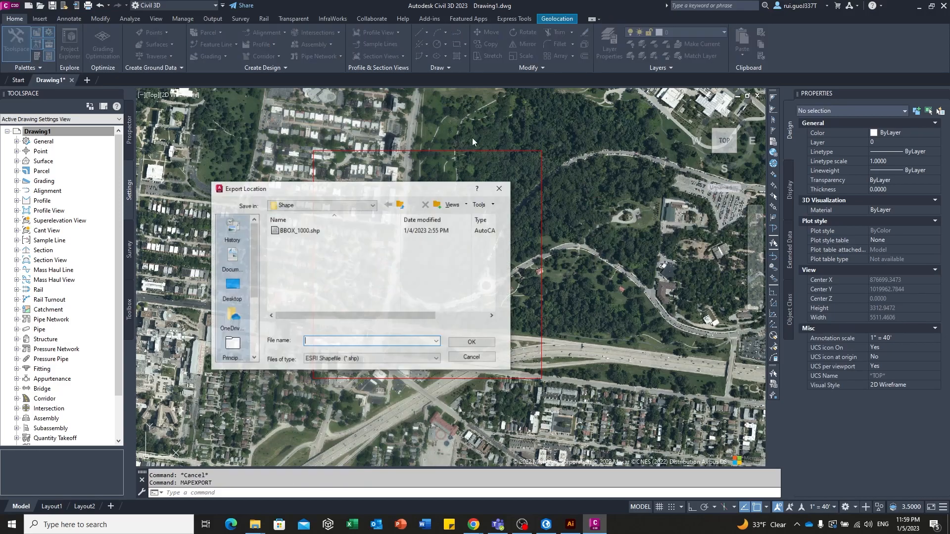
{"action": "right_click", "coordinate": [296, 270]}
{"action": "mouse_move", "coordinate": [345, 375]}
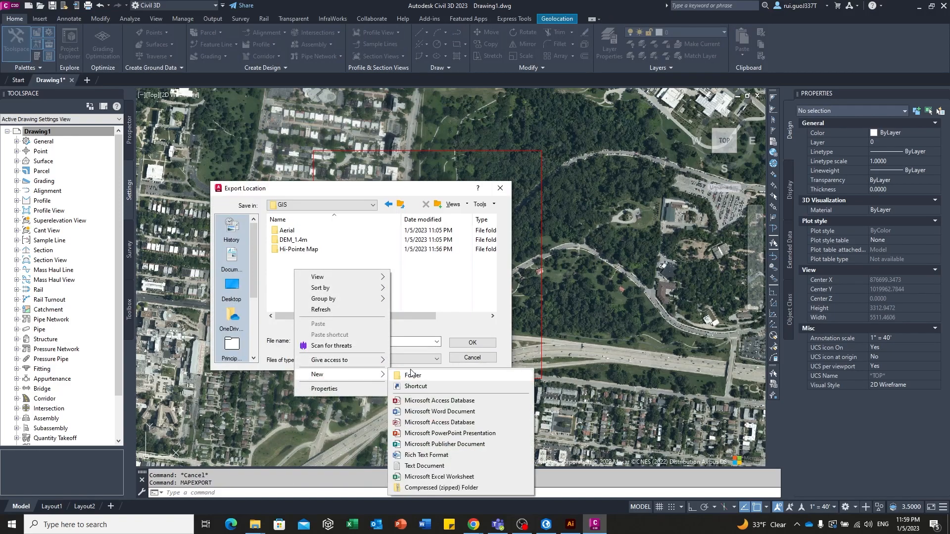
{"action": "left_click", "coordinate": [409, 375]}
{"action": "type", "text": "sHAP"}
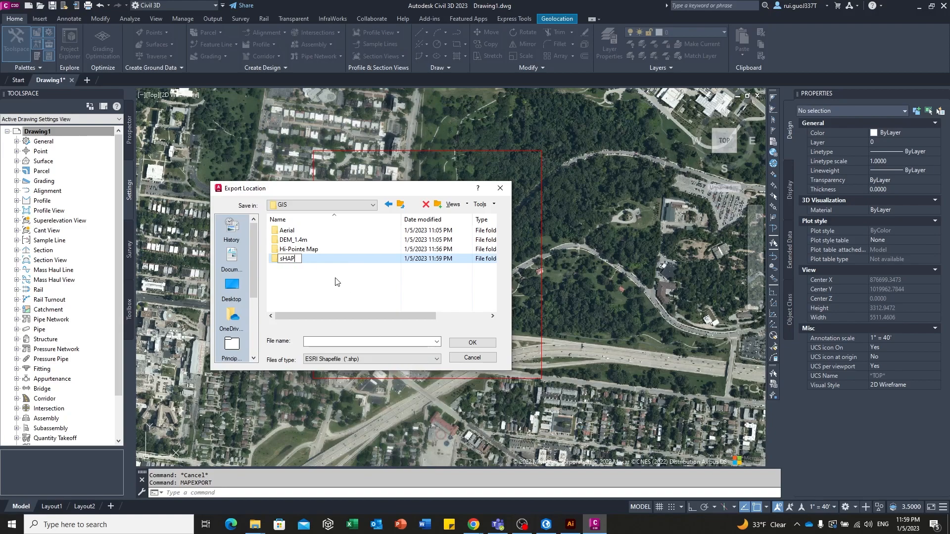
{"action": "key", "text": "Caps_Lock"}
{"action": "type", "text": "hape"}
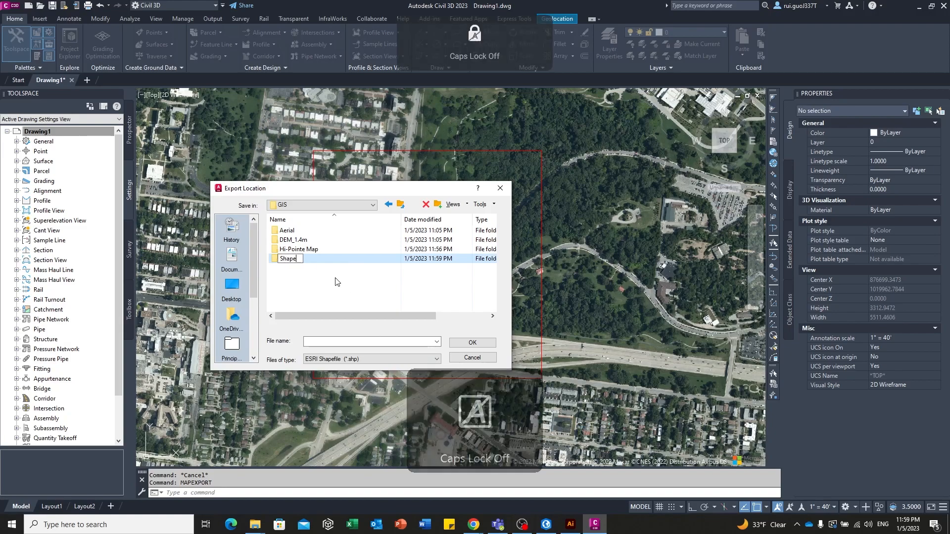
{"action": "key", "text": "Return"}
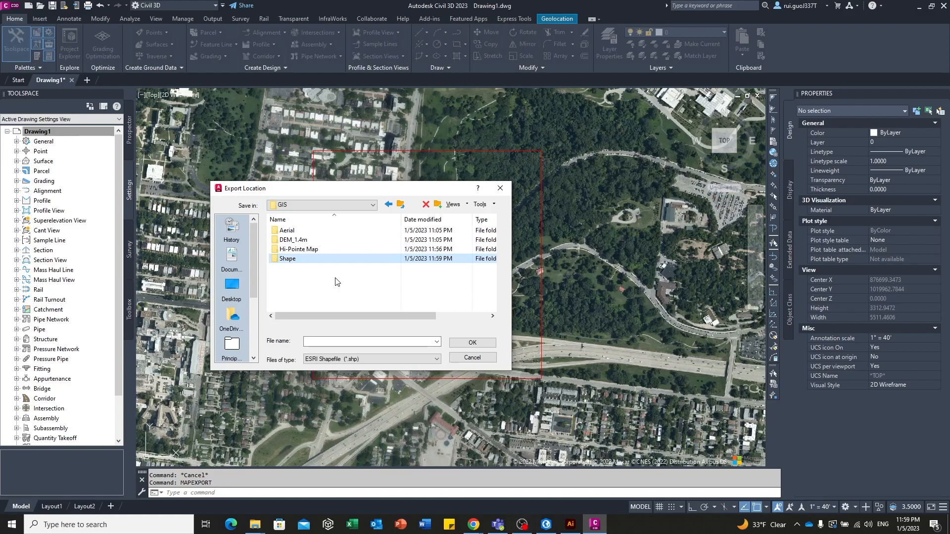
Set the export file to an ESRI shapefile named BBOX in the new Shape folder.
{"action": "double_click", "coordinate": [350, 259]}
{"action": "left_click", "coordinate": [346, 340]}
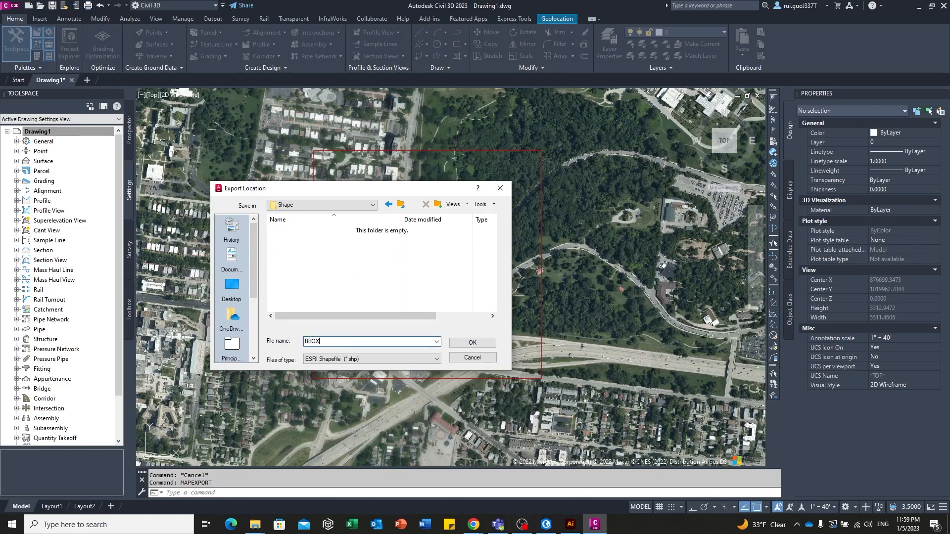
{"action": "left_click", "coordinate": [460, 342]}
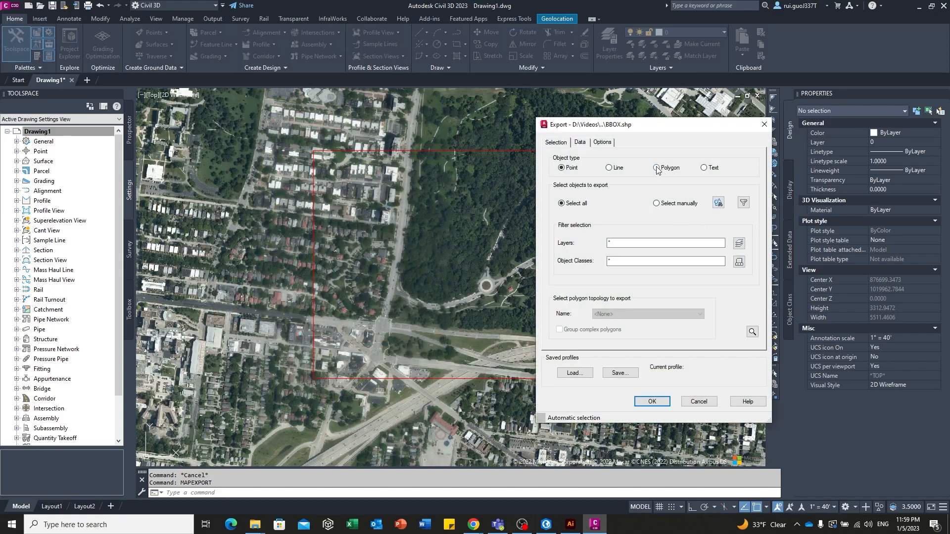
Export the manually selected red rectangle as a polygon, treating closed polylines as polygons and keeping the drawing's coordinate system.
{"action": "left_click", "coordinate": [718, 203]}
{"action": "left_click", "coordinate": [465, 150]}
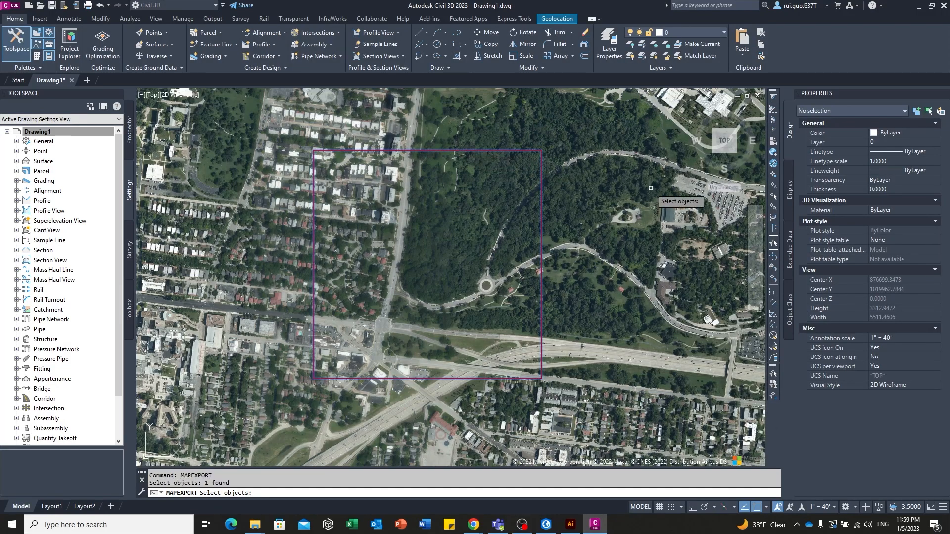
{"action": "key", "text": "Return"}
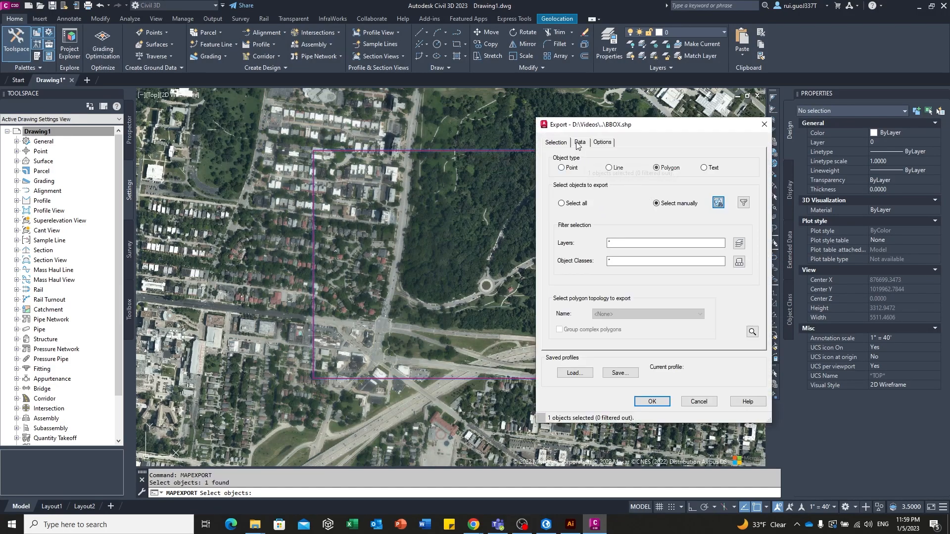
{"action": "left_click", "coordinate": [578, 142]}
{"action": "left_click", "coordinate": [603, 143]}
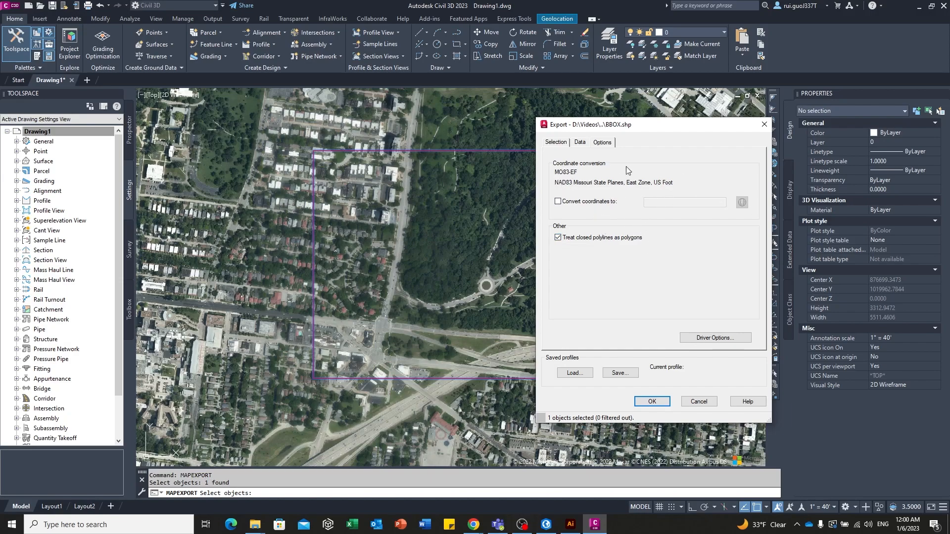
{"action": "left_click", "coordinate": [652, 401]}
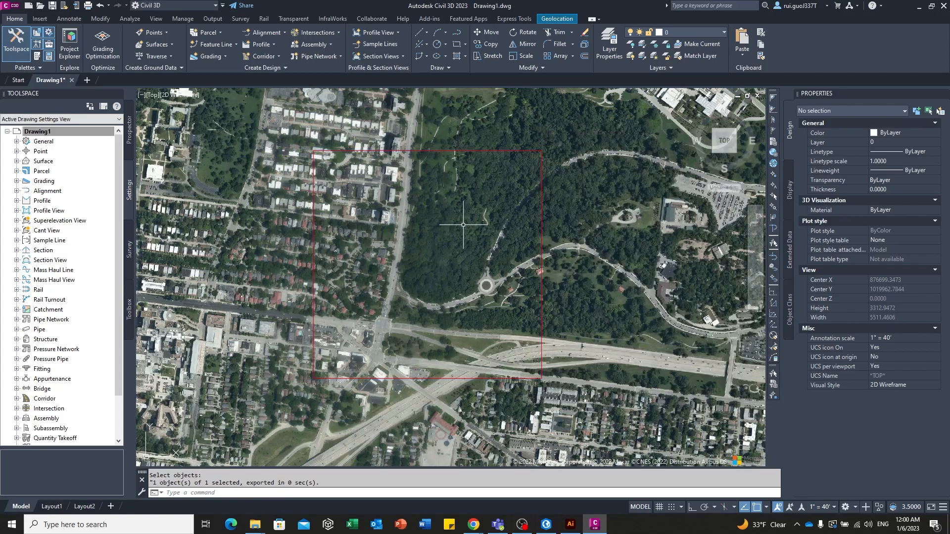
Switch to File Explorer and check the exported BBOX files in the Shape folder under GIS.
{"action": "left_click", "coordinate": [919, 6]}
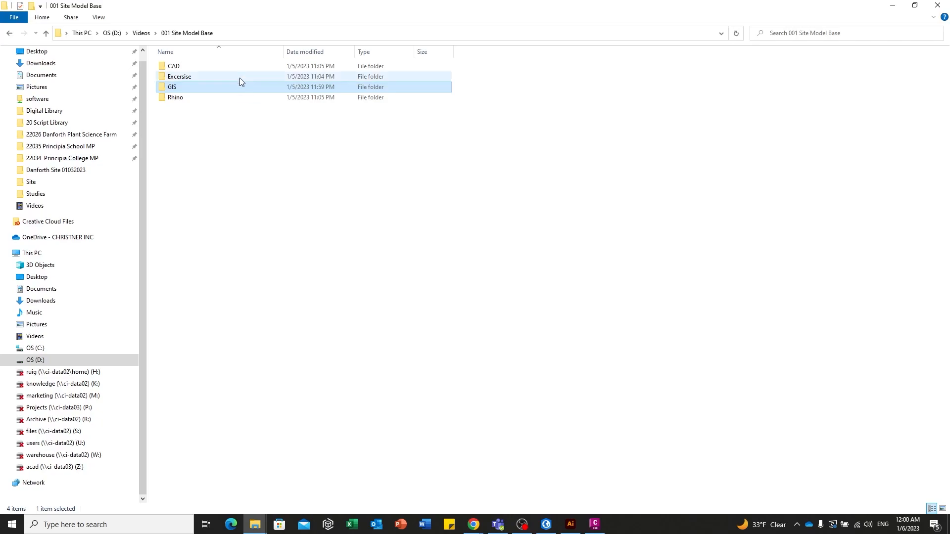
{"action": "double_click", "coordinate": [217, 89]}
{"action": "double_click", "coordinate": [208, 98]}
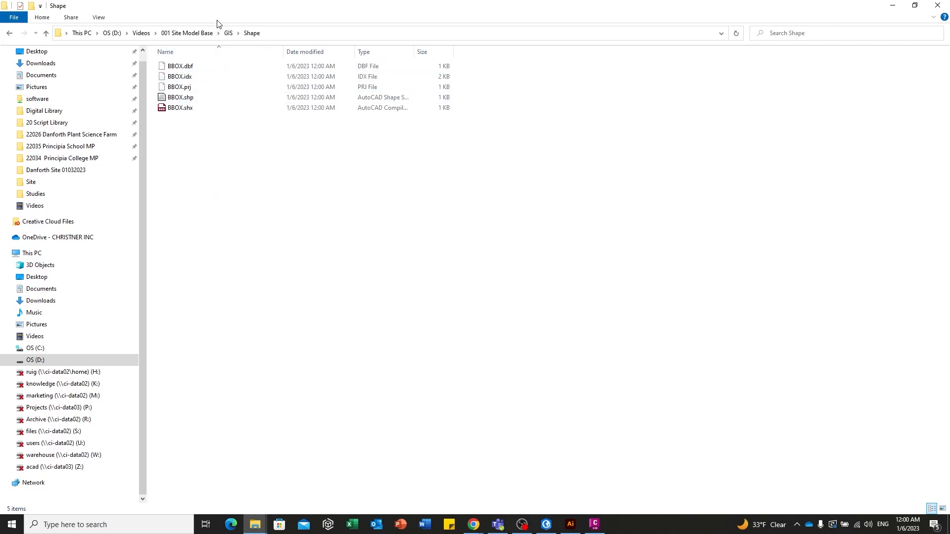
Switch to ArcGIS Pro and refresh the GIS folder under 001 Site Model Base in the project catalog.
{"action": "left_click", "coordinate": [229, 34]}
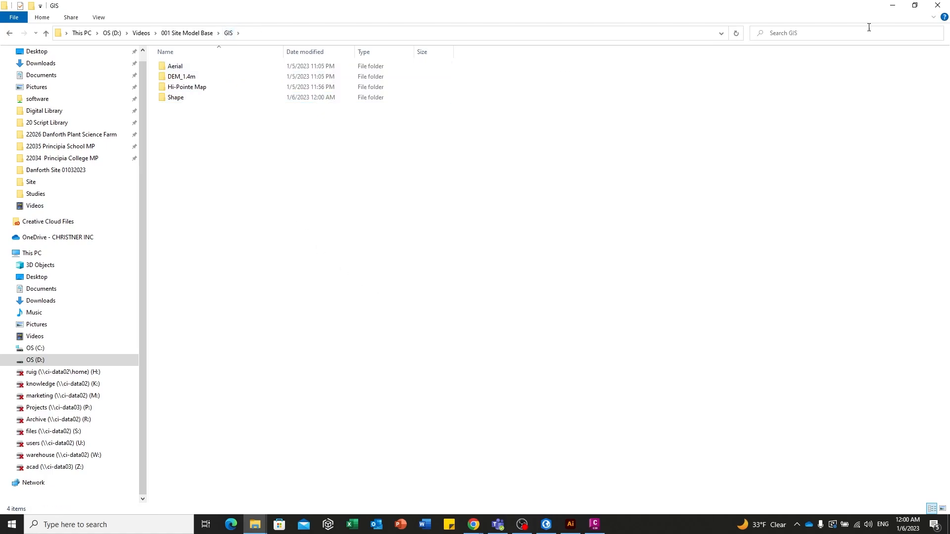
{"action": "left_click", "coordinate": [892, 6]}
{"action": "left_click", "coordinate": [547, 524]}
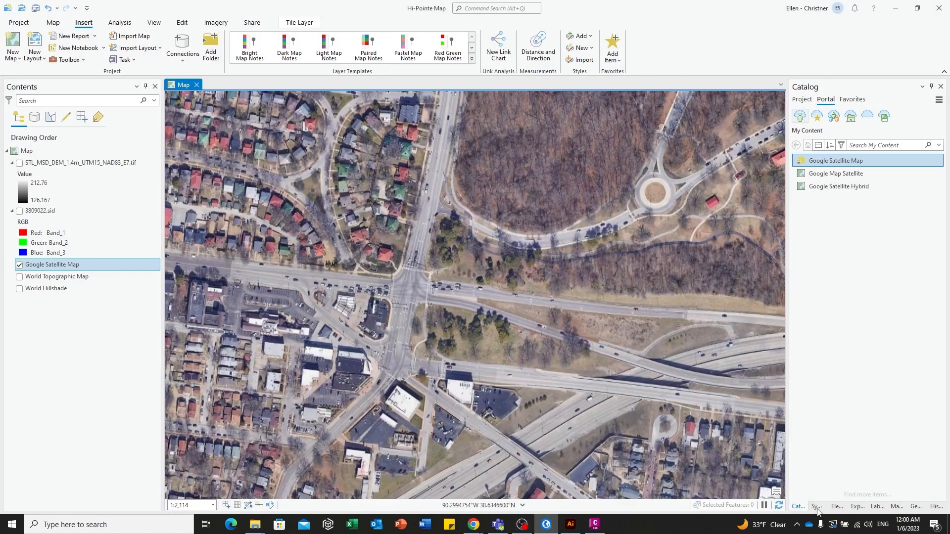
{"action": "left_click", "coordinate": [802, 99]}
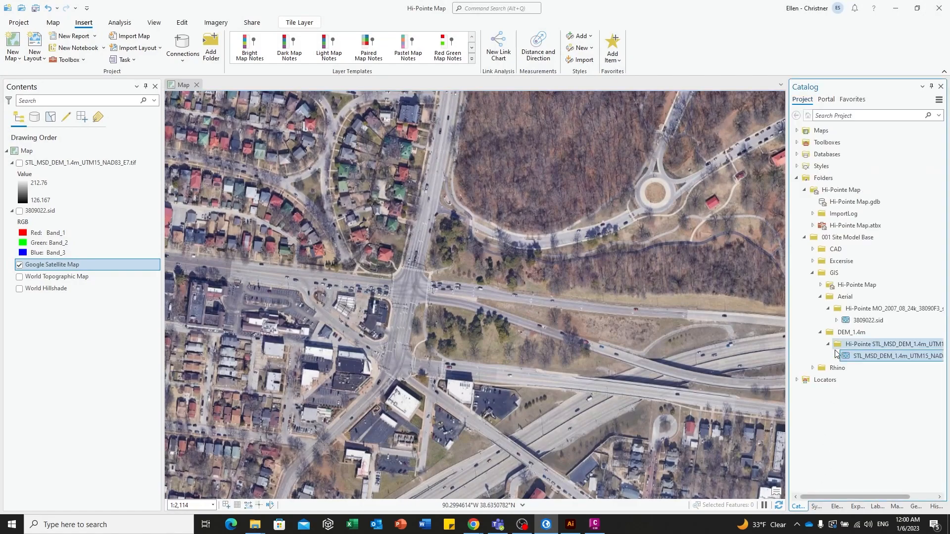
{"action": "right_click", "coordinate": [834, 273]}
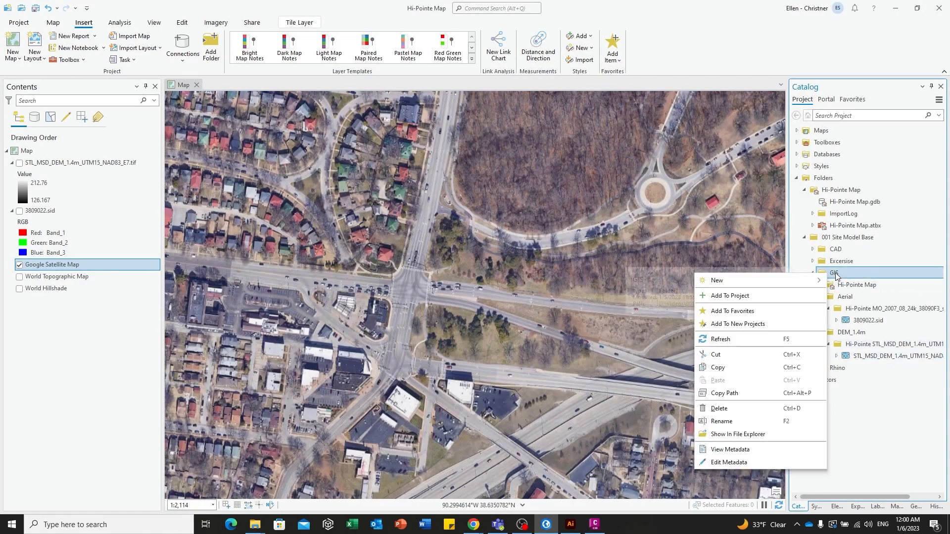
{"action": "left_click", "coordinate": [801, 376]}
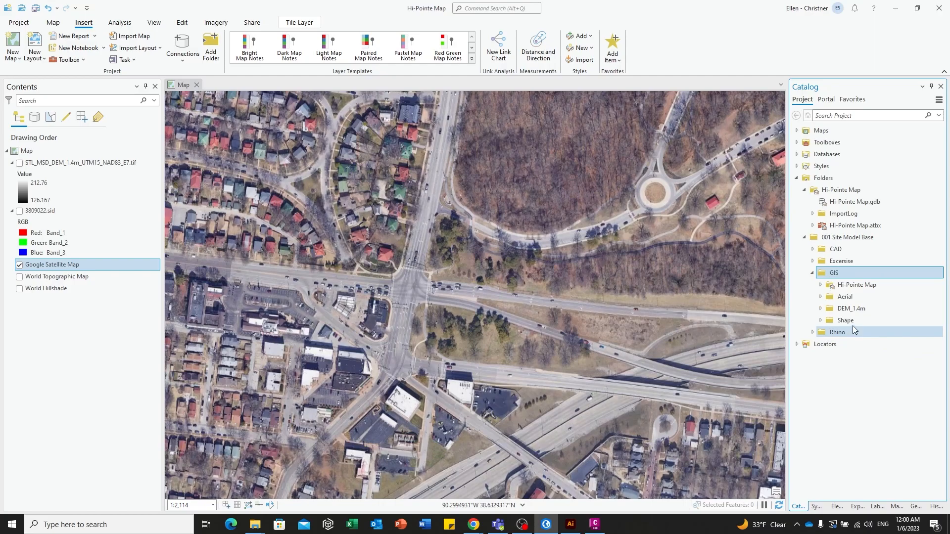
Add BBOX.shp from the Shape folder to the map.
{"action": "left_click", "coordinate": [820, 320]}
{"action": "left_click_drag", "start_coordinate": [845, 333], "coordinate": [448, 263]}
{"action": "scroll", "coordinate": [360, 263], "scroll_direction": "down", "scroll_amount": 2}
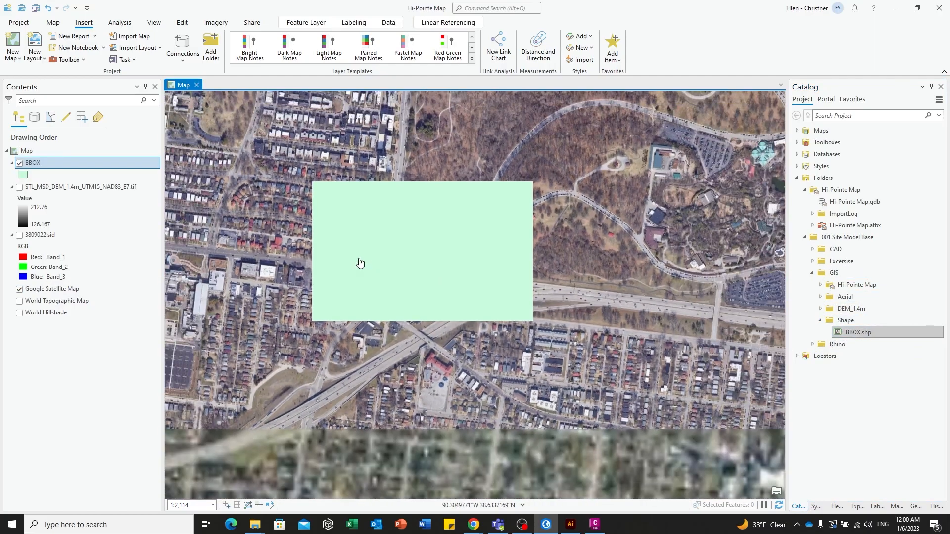
{"action": "left_click_drag", "start_coordinate": [443, 214], "coordinate": [425, 272]}
{"action": "scroll", "coordinate": [424, 221], "scroll_direction": "up", "scroll_amount": 1}
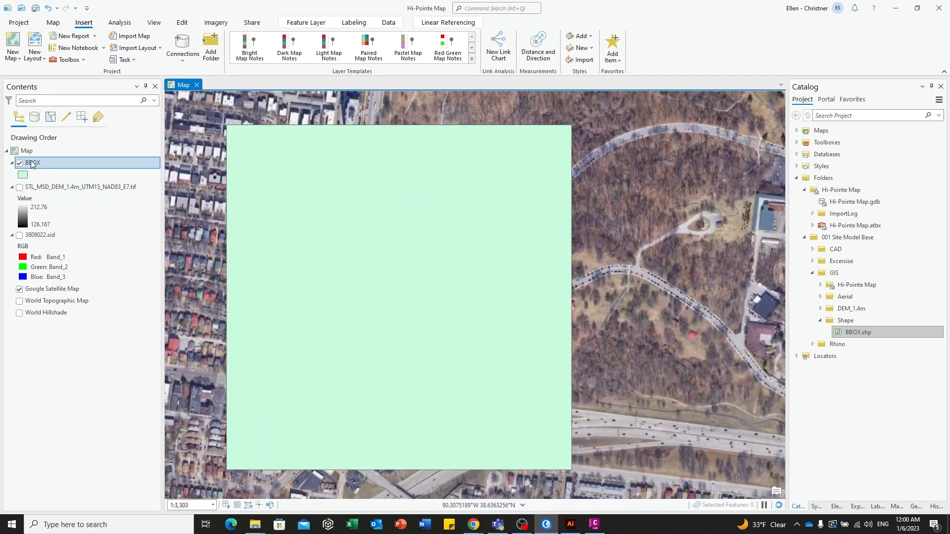
Restyle the BBOX layer with an unfilled black outline symbol, changing the outline to red with a 1 pt width.
{"action": "left_click", "coordinate": [22, 175]}
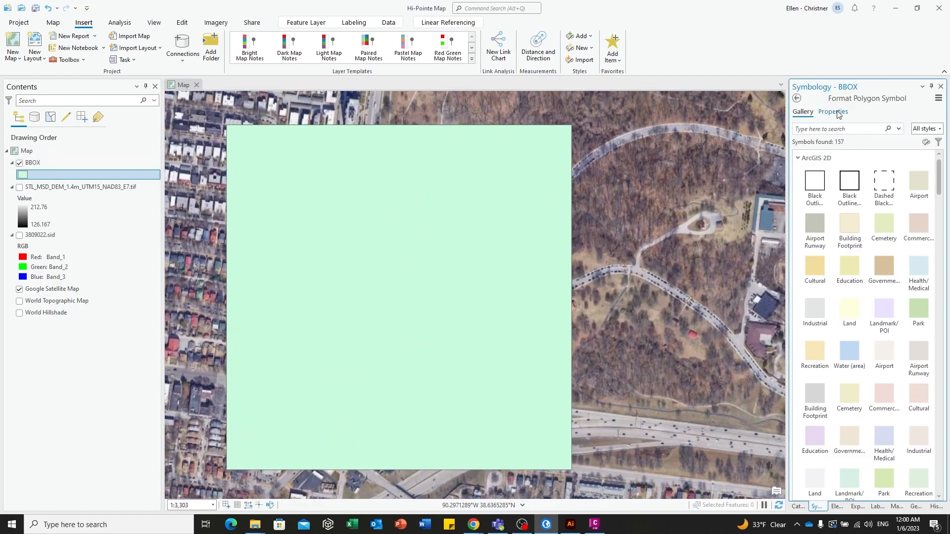
{"action": "left_click", "coordinate": [849, 189]}
{"action": "left_click", "coordinate": [834, 112]}
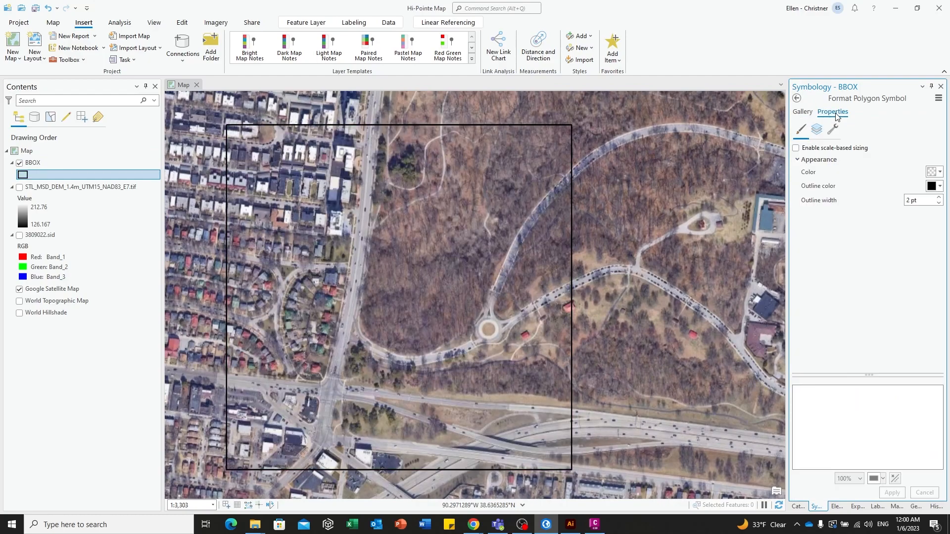
{"action": "left_click", "coordinate": [932, 187]}
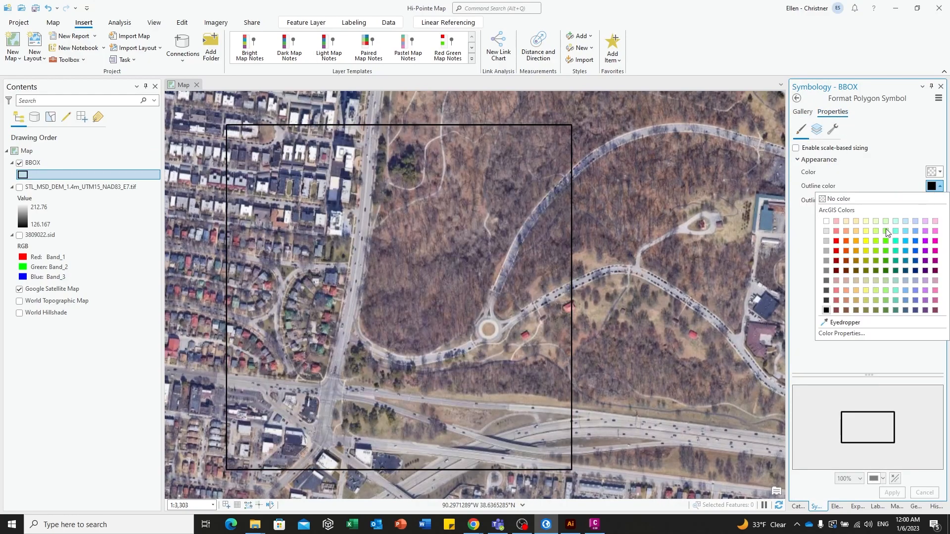
{"action": "left_click", "coordinate": [836, 241]}
{"action": "left_click", "coordinate": [940, 204]}
{"action": "left_click", "coordinate": [888, 491]}
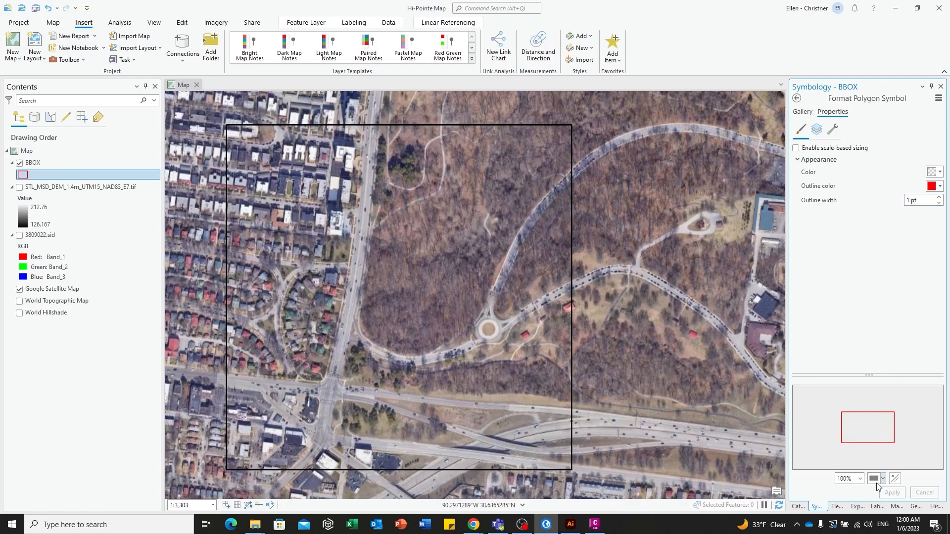
{"action": "left_click_drag", "start_coordinate": [391, 234], "coordinate": [410, 224]}
{"action": "scroll", "coordinate": [410, 224], "scroll_direction": "down", "scroll_amount": 2}
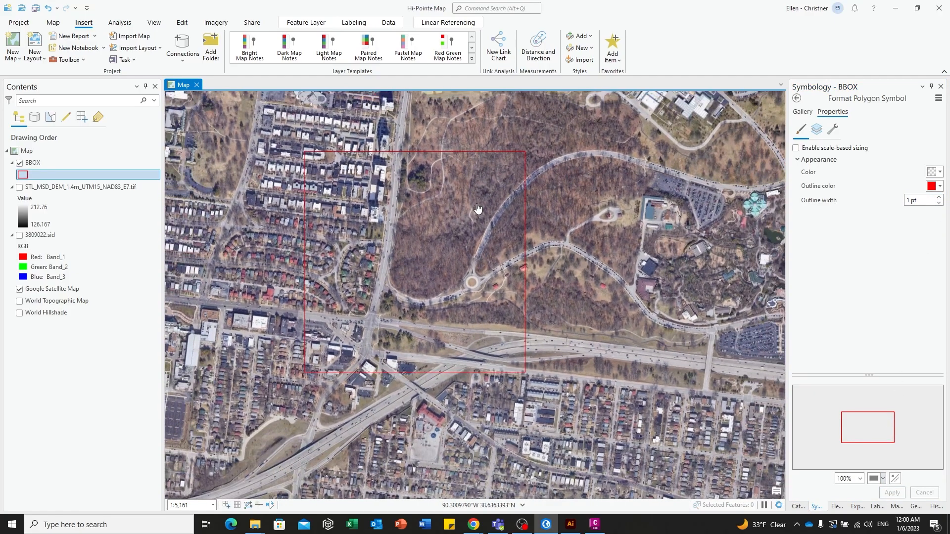
Show the STL_MSD_DEM_1.4m_UTM15_NAD83_E7.tif layer to compare its coverage with the bounding box, and hide it again.
{"action": "left_click", "coordinate": [19, 187]}
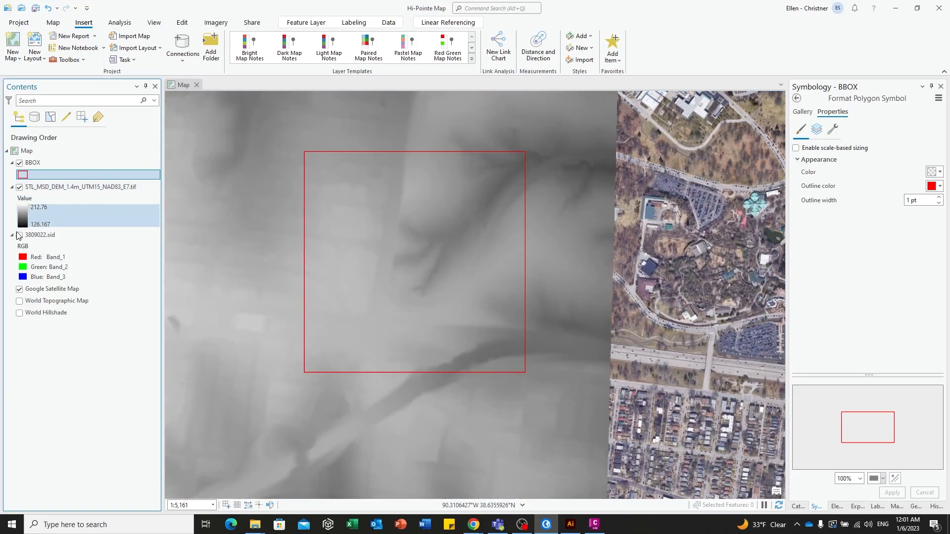
{"action": "left_click", "coordinate": [20, 187]}
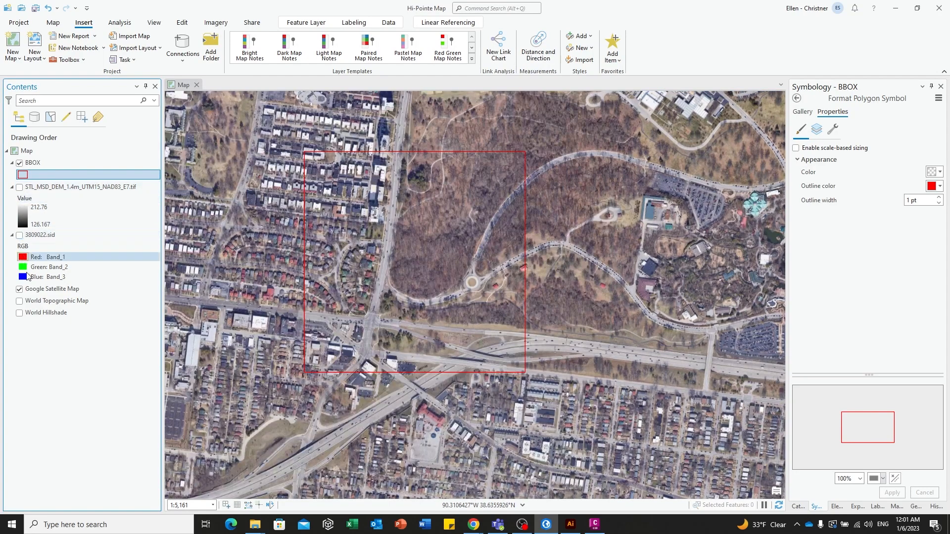
{"action": "left_click_drag", "start_coordinate": [505, 246], "coordinate": [551, 258]}
Search the geoprocessing tools for "create fishnet" and open the Create Fishnet tool.
{"action": "left_click", "coordinate": [797, 98]}
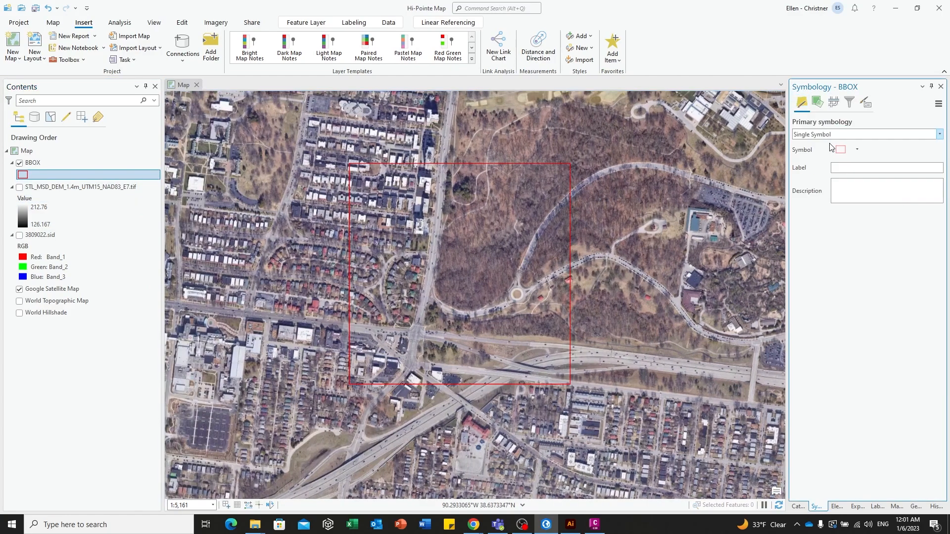
{"action": "left_click", "coordinate": [119, 22]}
{"action": "left_click", "coordinate": [116, 47]}
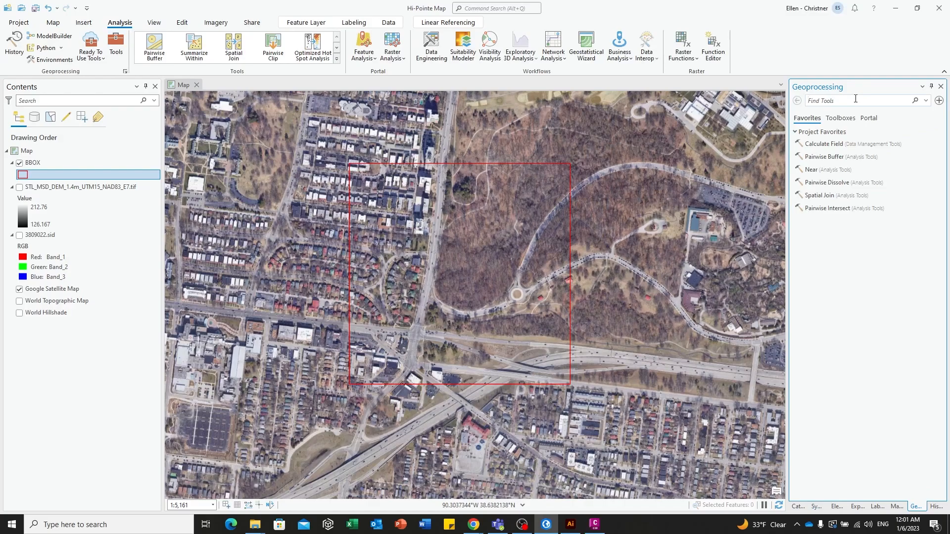
{"action": "type", "text": "create fishnet"}
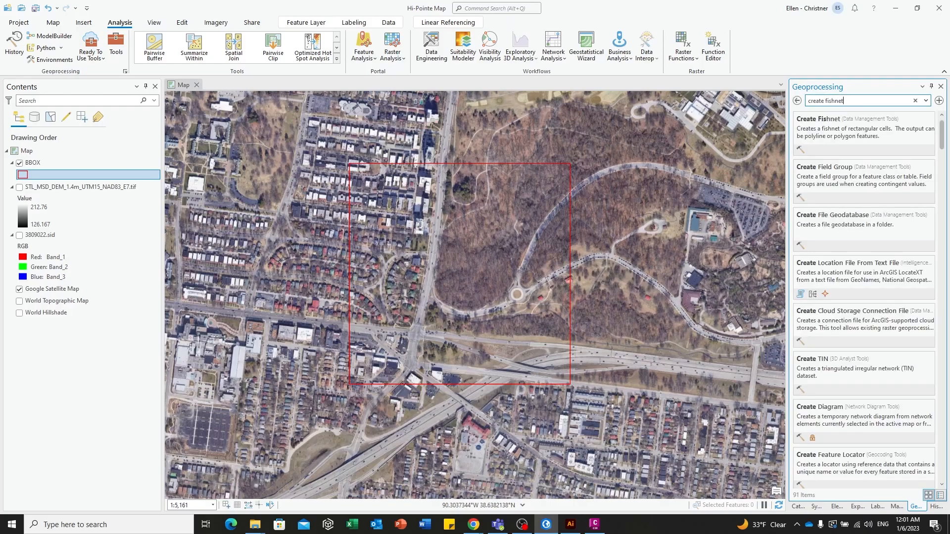
{"action": "left_click", "coordinate": [847, 118]}
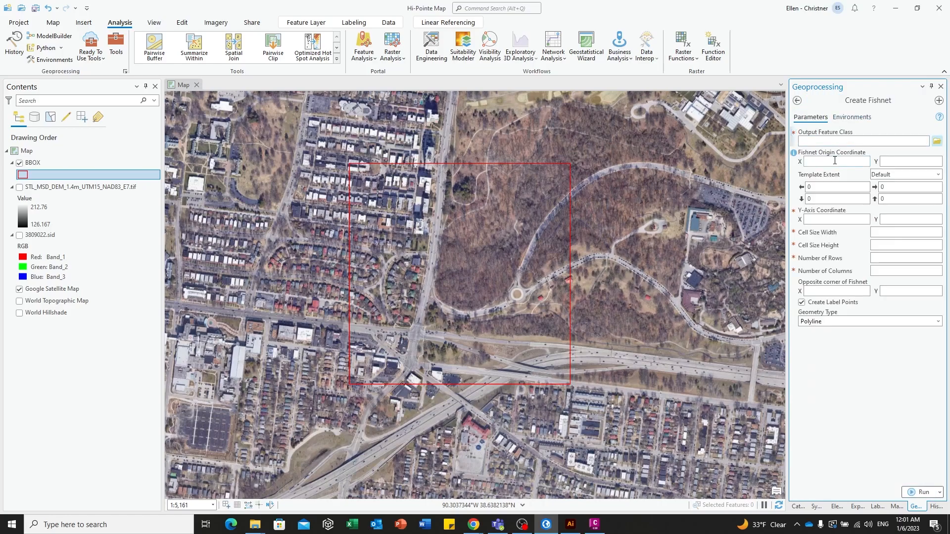
{"action": "left_click", "coordinate": [938, 142]}
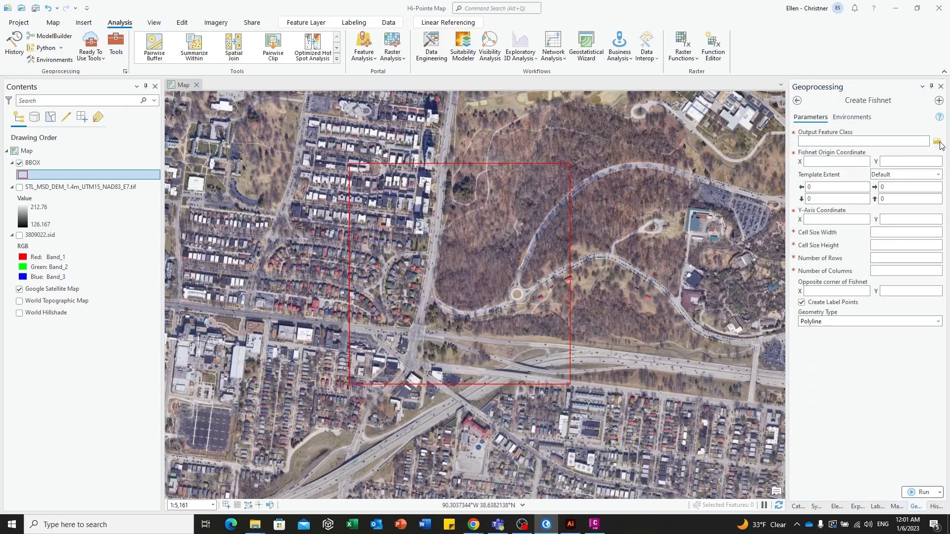
{"action": "left_click", "coordinate": [341, 121]}
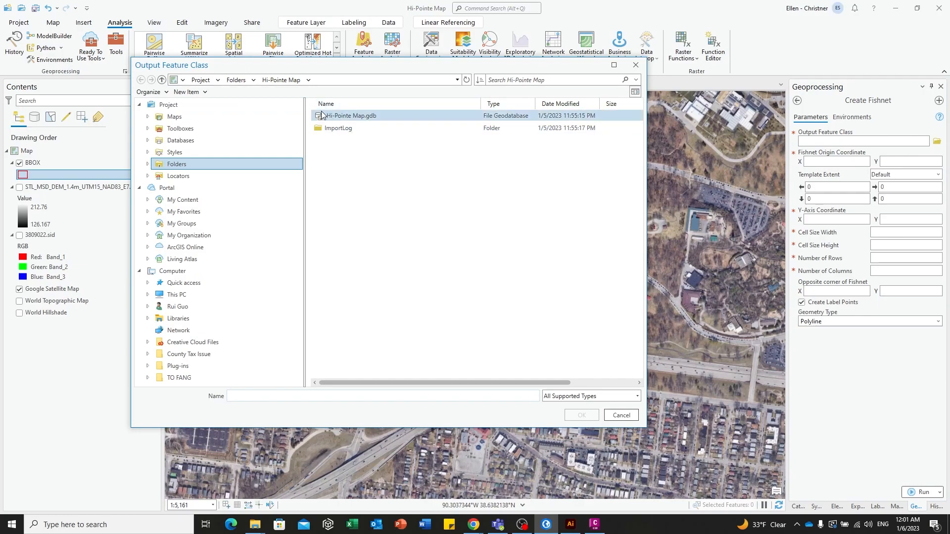
{"action": "left_click", "coordinate": [621, 416]}
Name the fishnet's output feature class Grid and match its template extent to the BBOX layer.
{"action": "left_click", "coordinate": [876, 138]}
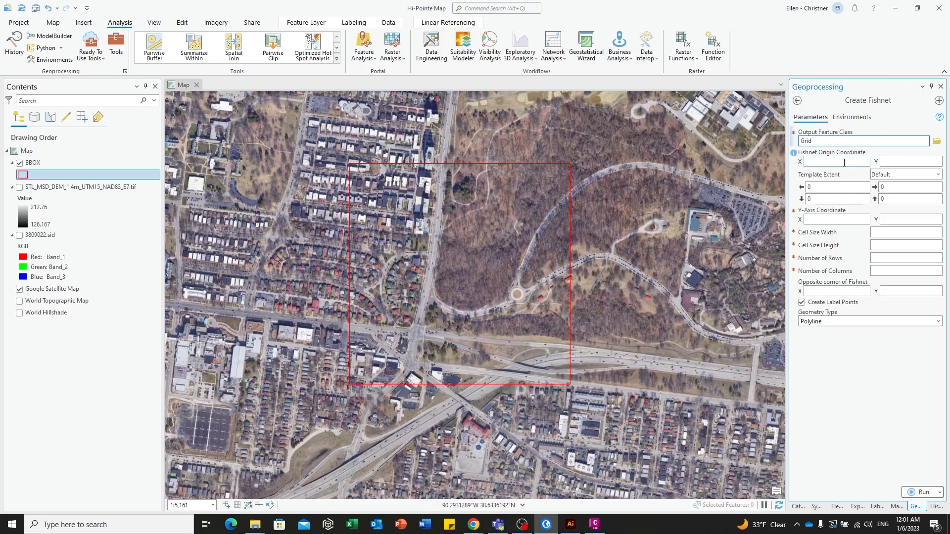
{"action": "left_click", "coordinate": [914, 176]}
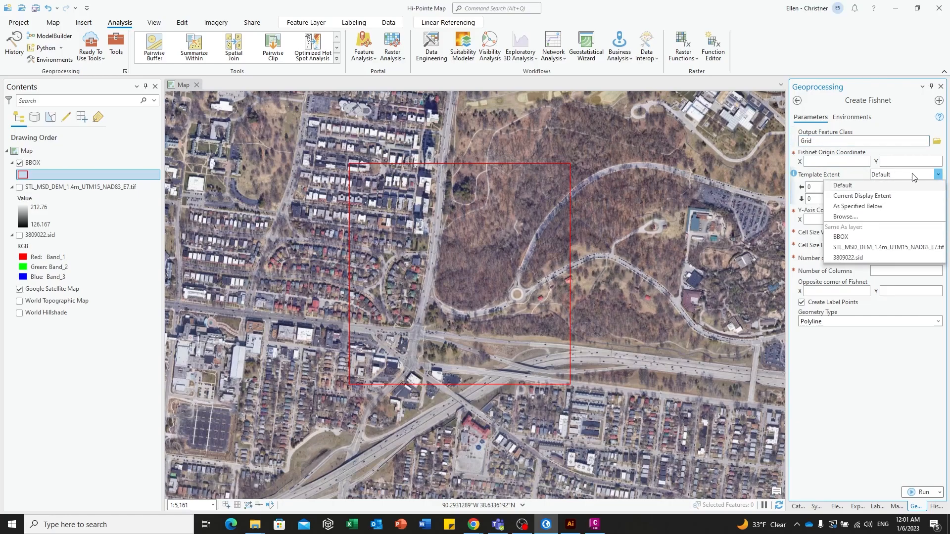
{"action": "left_click", "coordinate": [861, 236]}
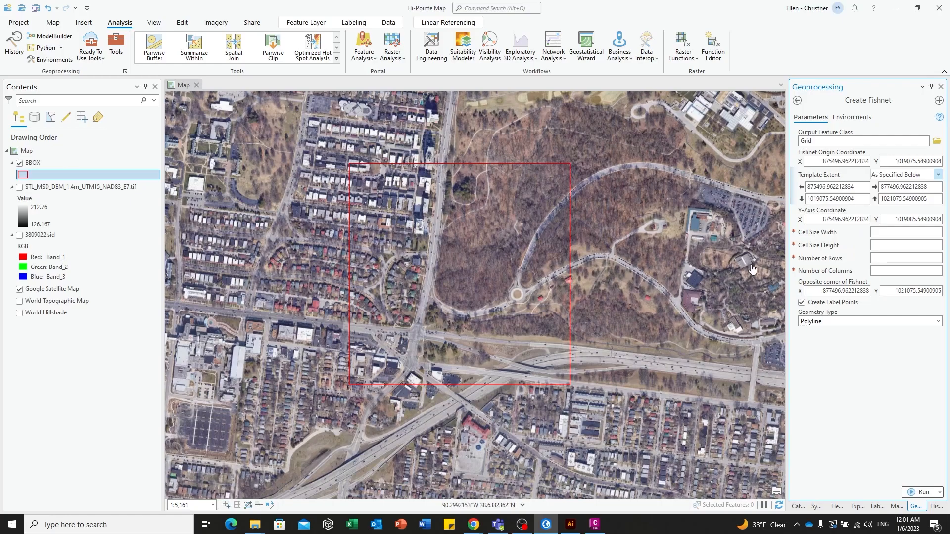
Set the fishnet's cell size width and height to 5, leaving the number of rows and columns blank.
{"action": "left_click", "coordinate": [889, 233]}
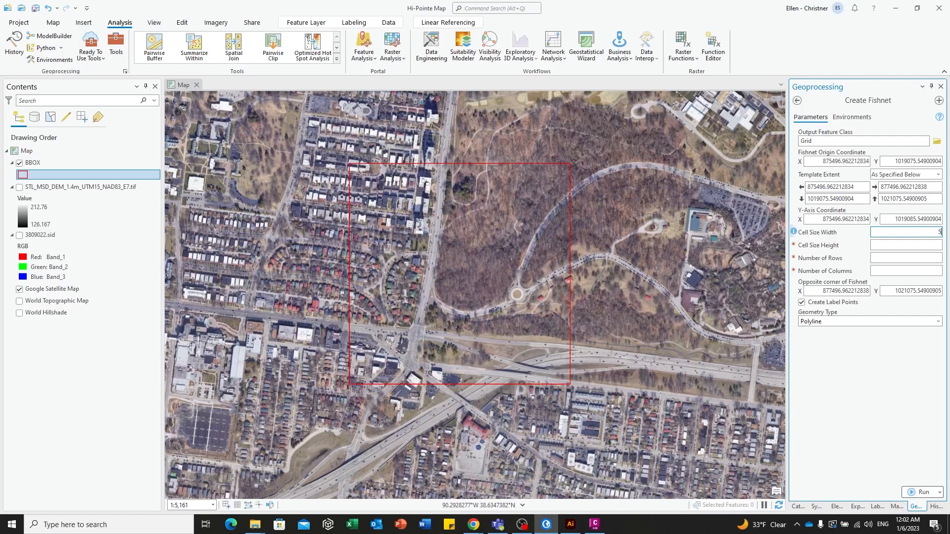
{"action": "left_click", "coordinate": [931, 244]}
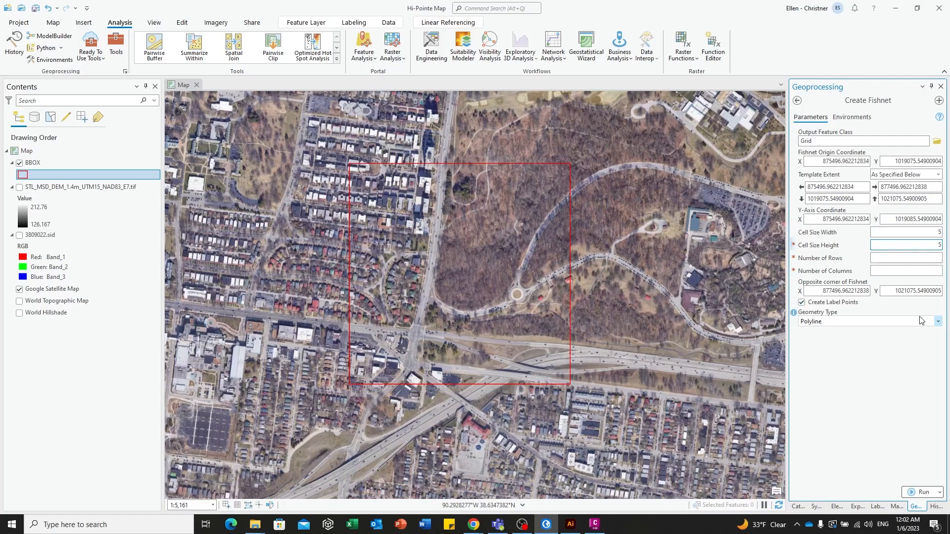
{"action": "left_click", "coordinate": [922, 368]}
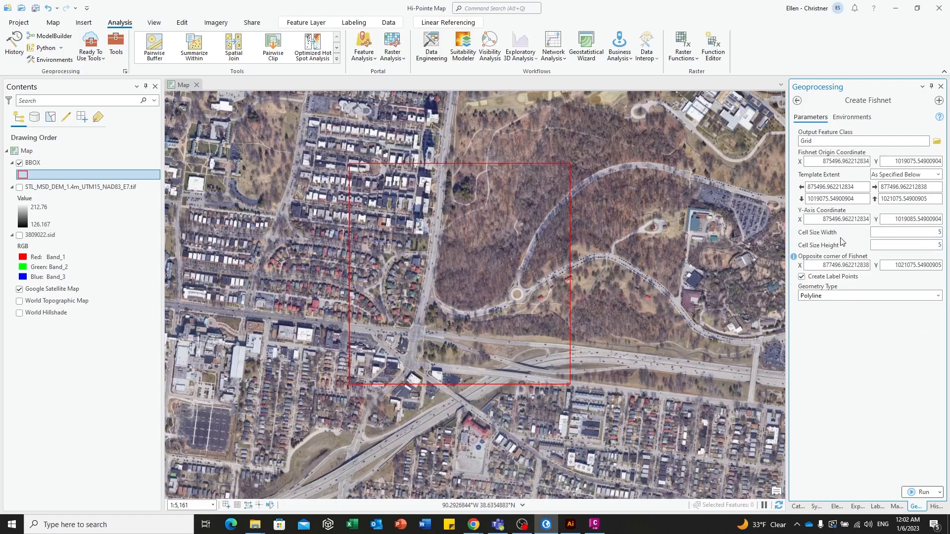
Set the output coordinate system to NAD 1983 StatePlane Missouri East and the processing extent to BBOX, and run Create Fishnet.
{"action": "left_click", "coordinate": [852, 118]}
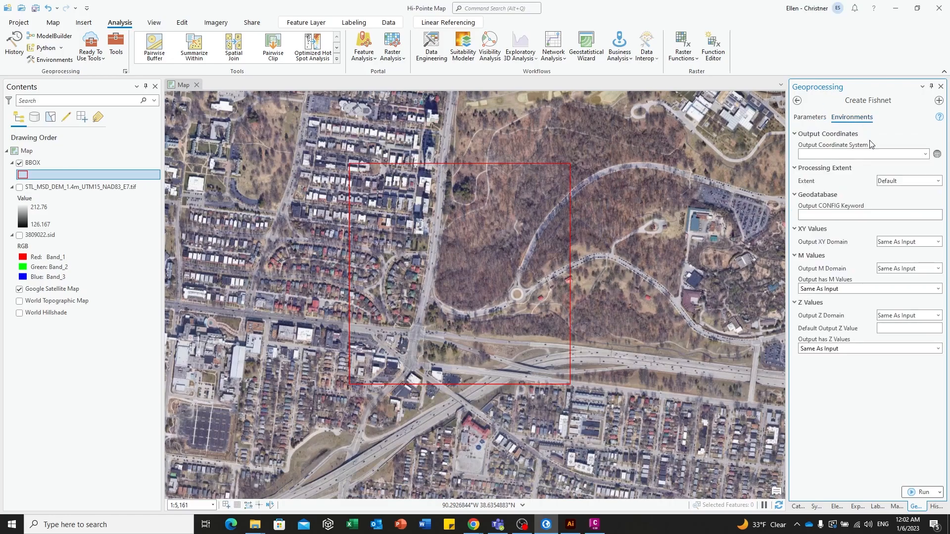
{"action": "left_click", "coordinate": [924, 154]}
{"action": "left_click", "coordinate": [908, 162]}
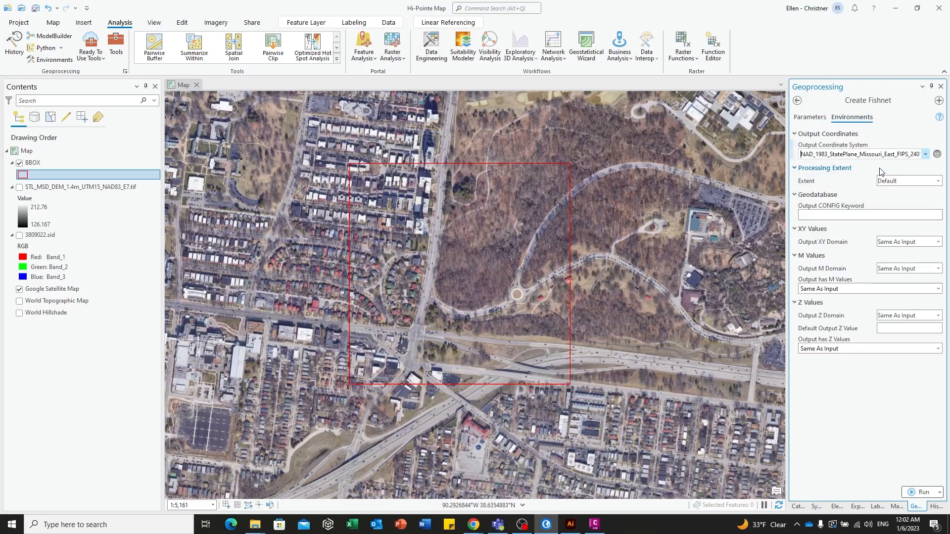
{"action": "left_click", "coordinate": [937, 181]}
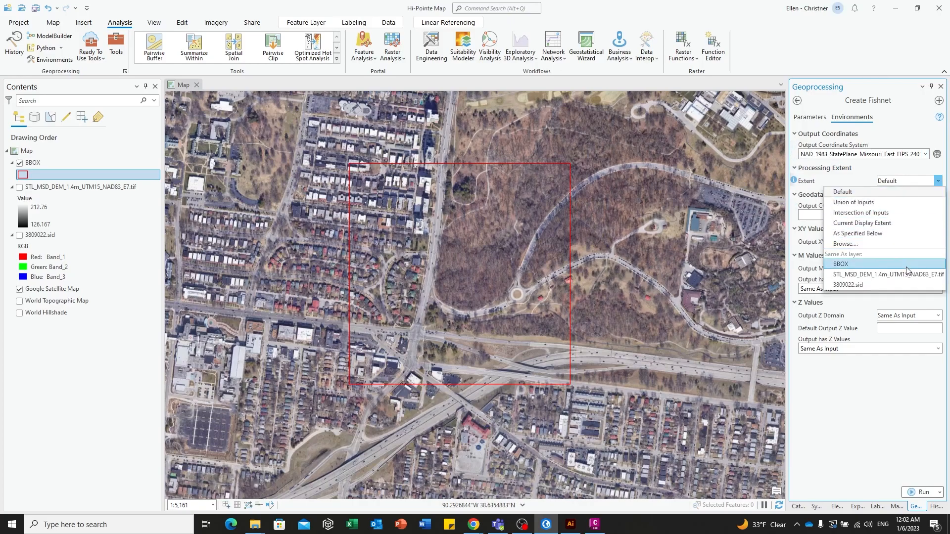
{"action": "left_click", "coordinate": [907, 266]}
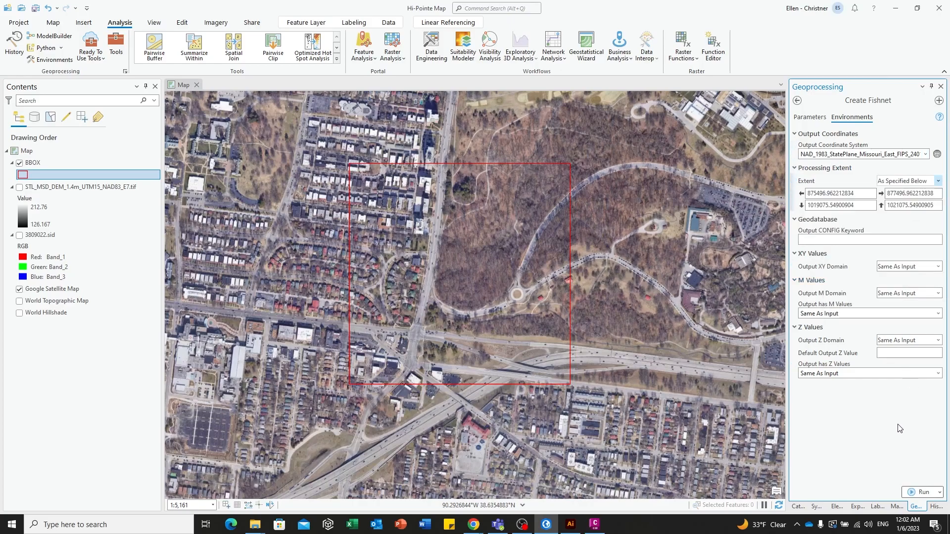
{"action": "left_click", "coordinate": [922, 492]}
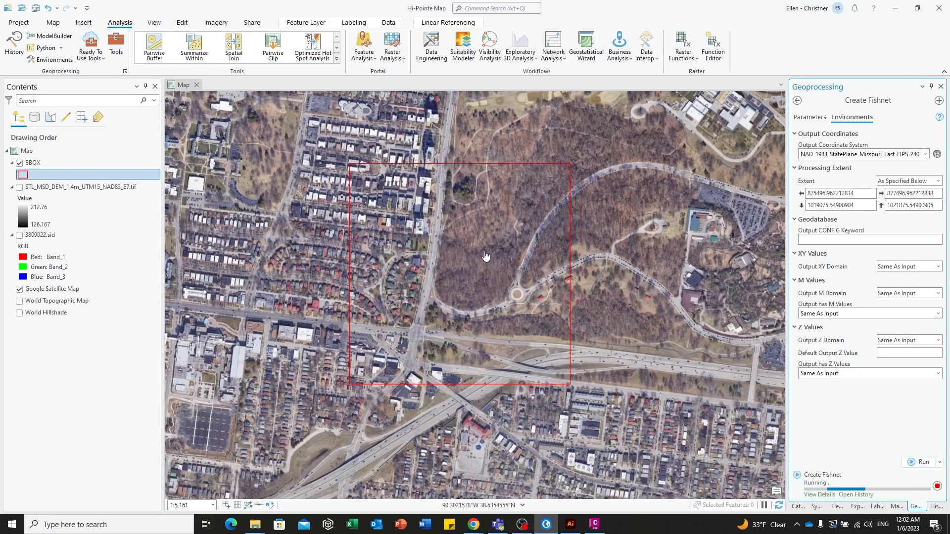
Remove the Grid polyline layer from the map, keeping the Grid_label points.
{"action": "scroll", "coordinate": [348, 160], "scroll_direction": "up", "scroll_amount": 5}
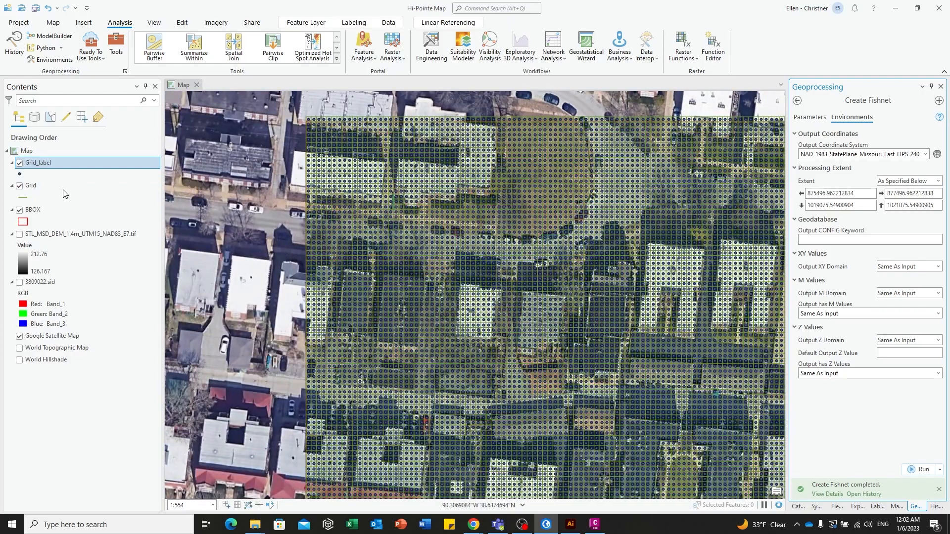
{"action": "left_click", "coordinate": [63, 190]}
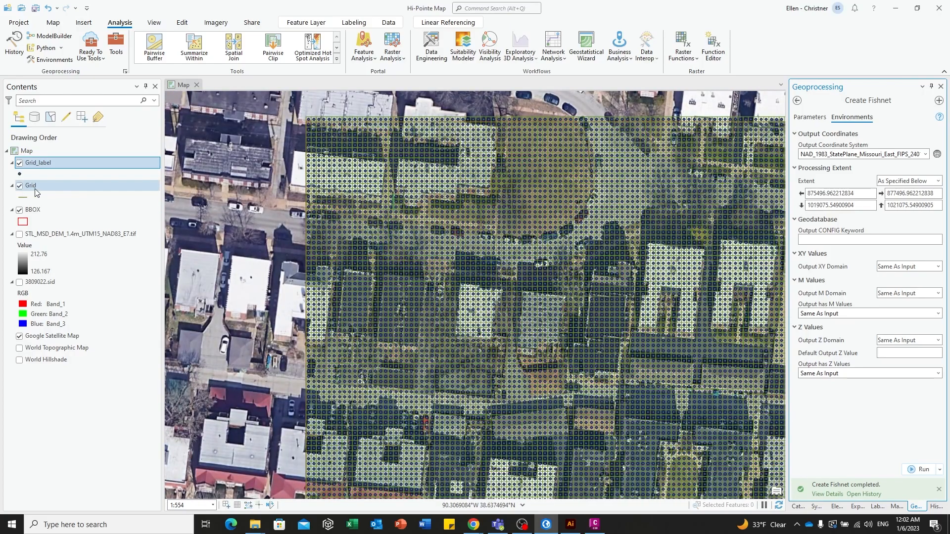
{"action": "right_click", "coordinate": [72, 185]}
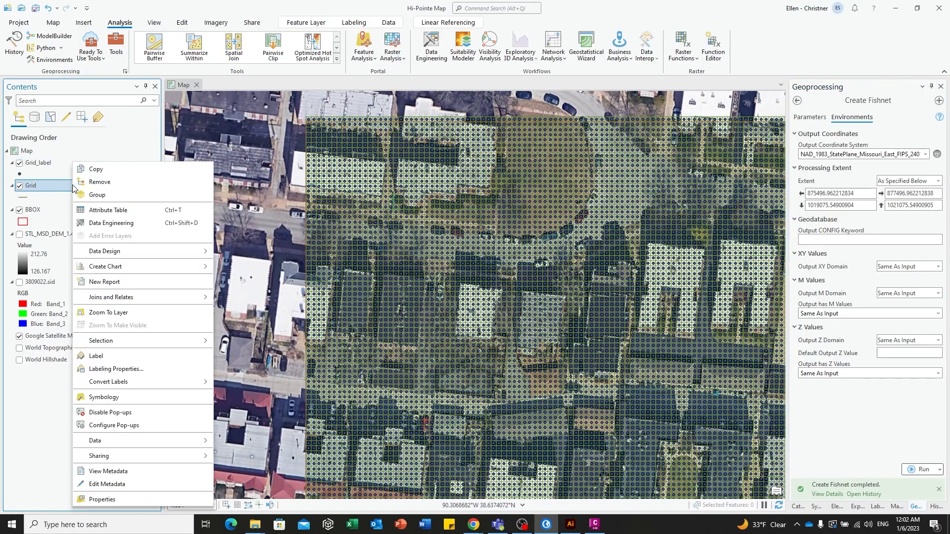
{"action": "left_click", "coordinate": [77, 182]}
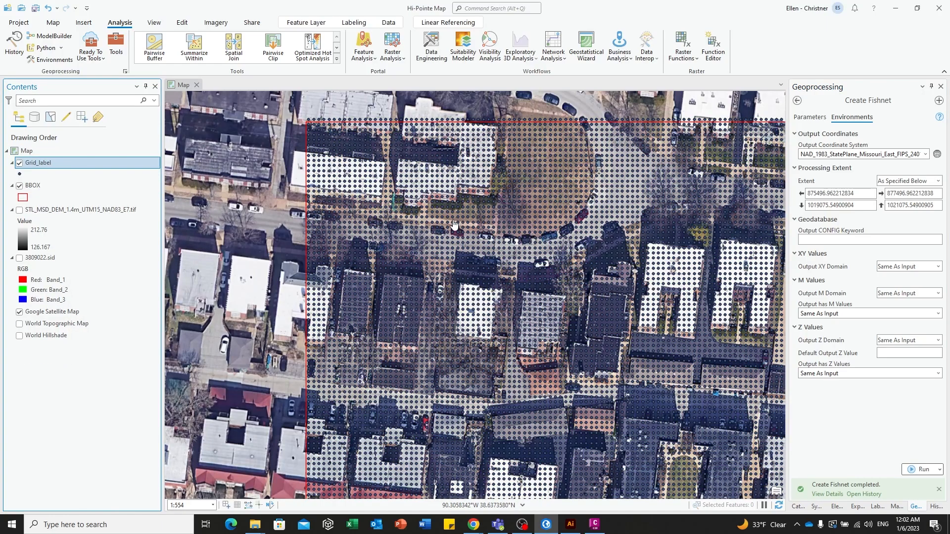
Inspect the Grid_label points across the map and open the layer's attribute table to examine its fields.
{"action": "left_click_drag", "start_coordinate": [347, 154], "coordinate": [264, 181]}
{"action": "scroll", "coordinate": [265, 181], "scroll_direction": "down", "scroll_amount": 3}
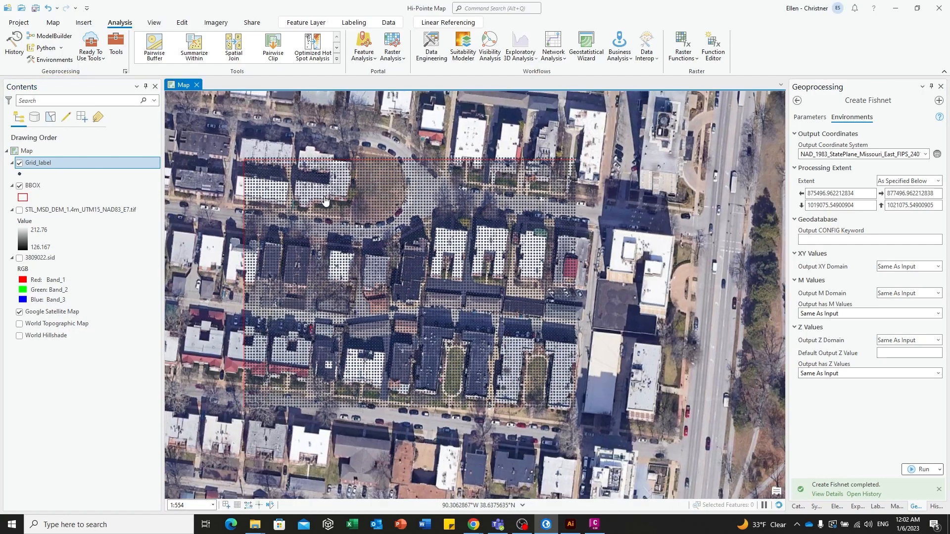
{"action": "scroll", "coordinate": [548, 204], "scroll_direction": "up", "scroll_amount": 3}
{"action": "left_click_drag", "start_coordinate": [580, 209], "coordinate": [274, 198]}
{"action": "left_click_drag", "start_coordinate": [700, 198], "coordinate": [383, 211]}
{"action": "right_click", "coordinate": [43, 163]}
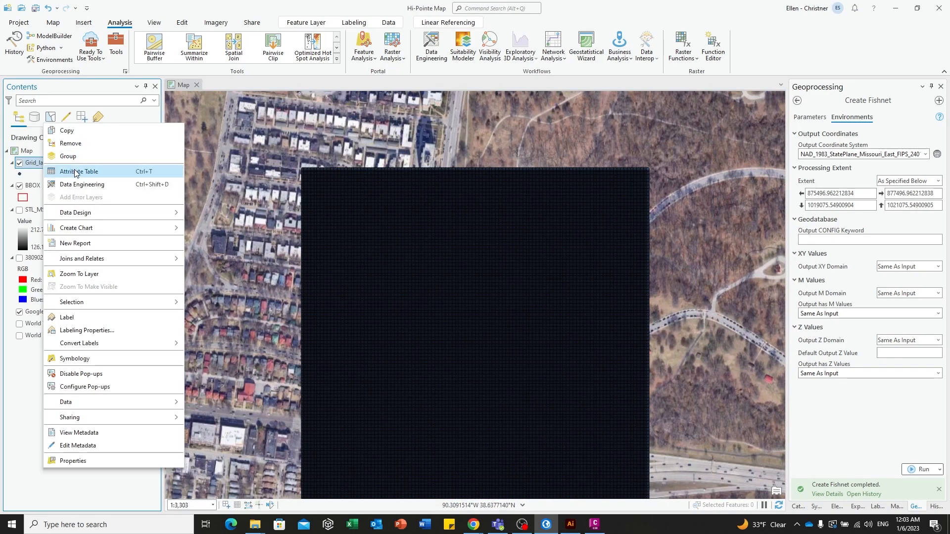
{"action": "left_click", "coordinate": [73, 170]}
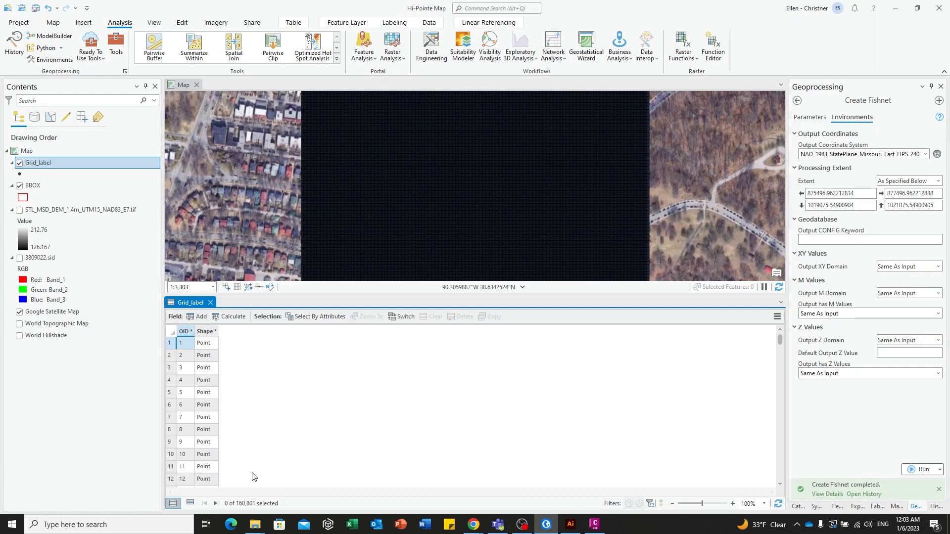
Switch to Illustrator to review the site modeling workflow diagram, and return to ArcGIS Pro and close the Grid_label table.
{"action": "left_click", "coordinate": [570, 524]}
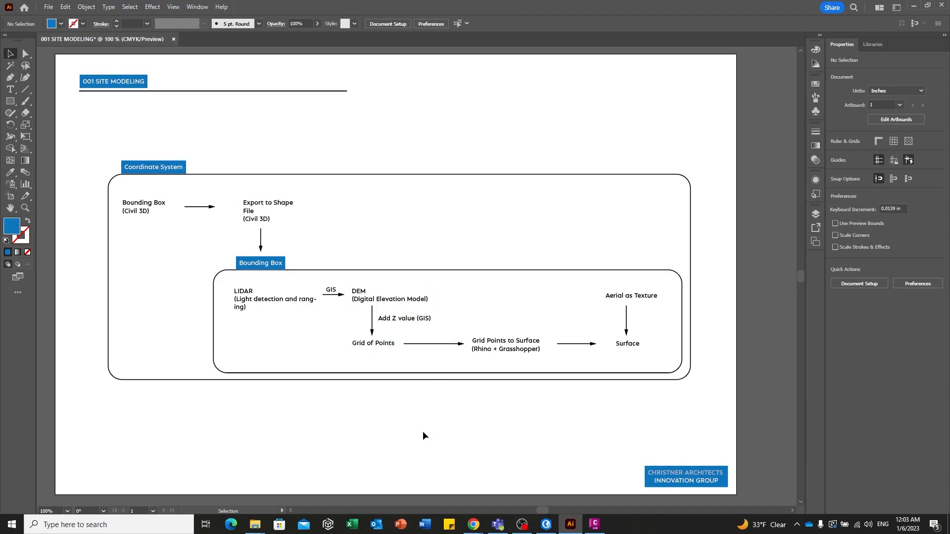
{"action": "left_click", "coordinate": [914, 6]}
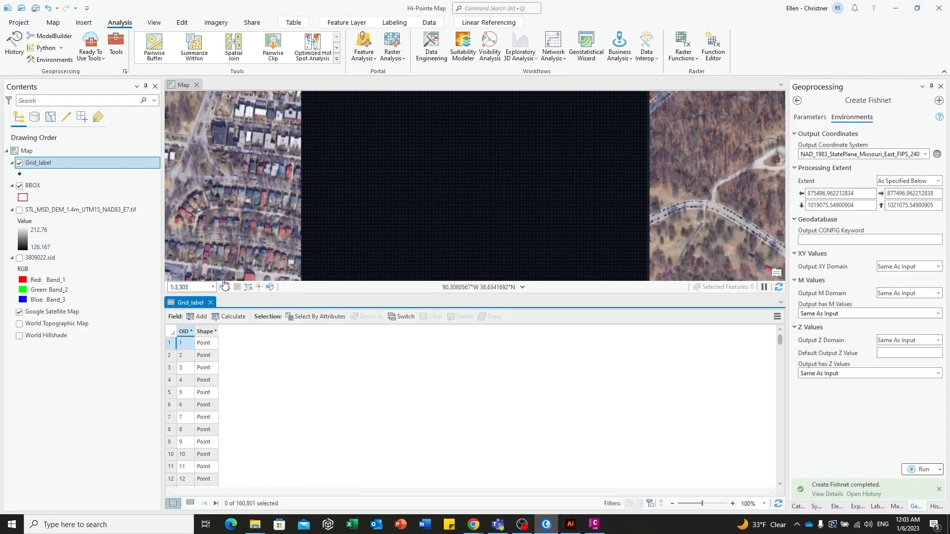
{"action": "left_click", "coordinate": [211, 303]}
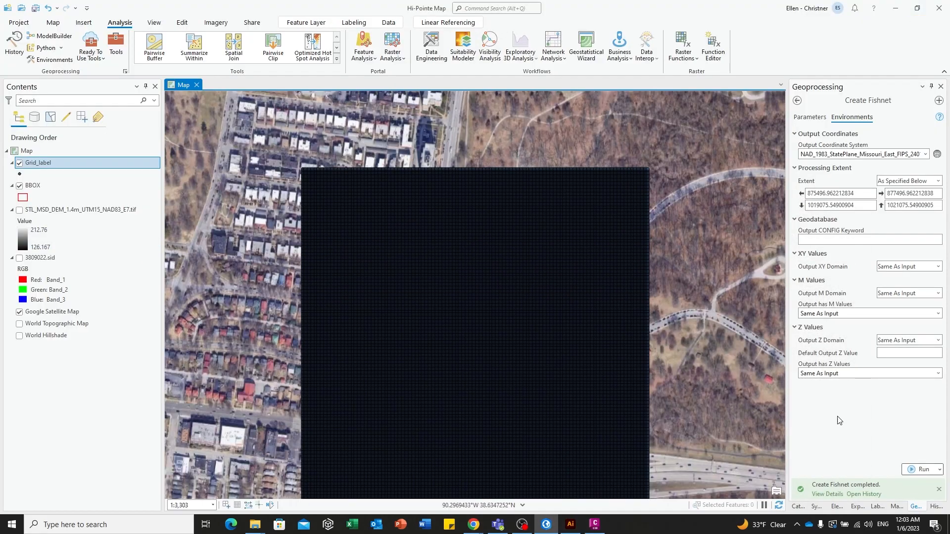
Search the geoprocessing tools for "add surface information" and open the 3D Analyst version of Add Surface Information.
{"action": "left_click", "coordinate": [116, 46]}
{"action": "left_click", "coordinate": [870, 100]}
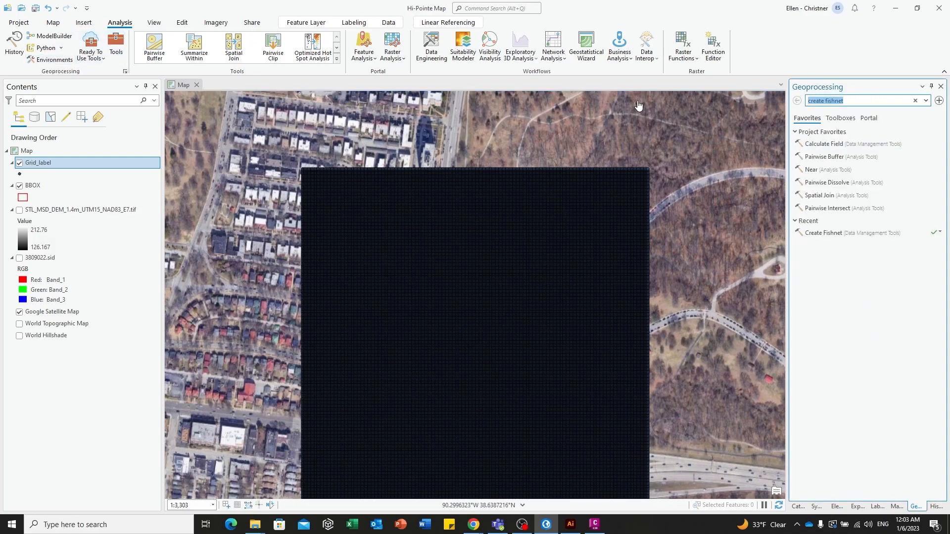
{"action": "key", "text": "BackSpace"}
{"action": "type", "text": "add surface information"}
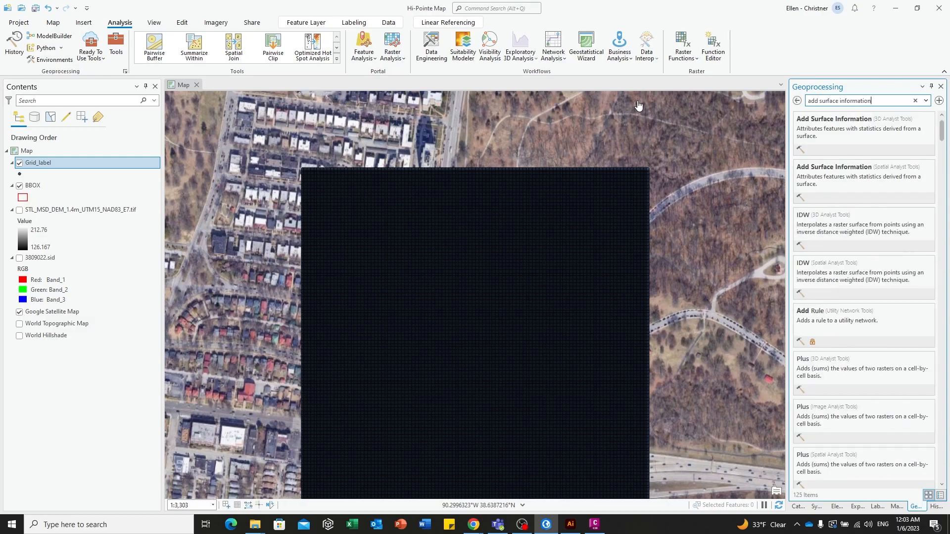
{"action": "left_click", "coordinate": [821, 122]}
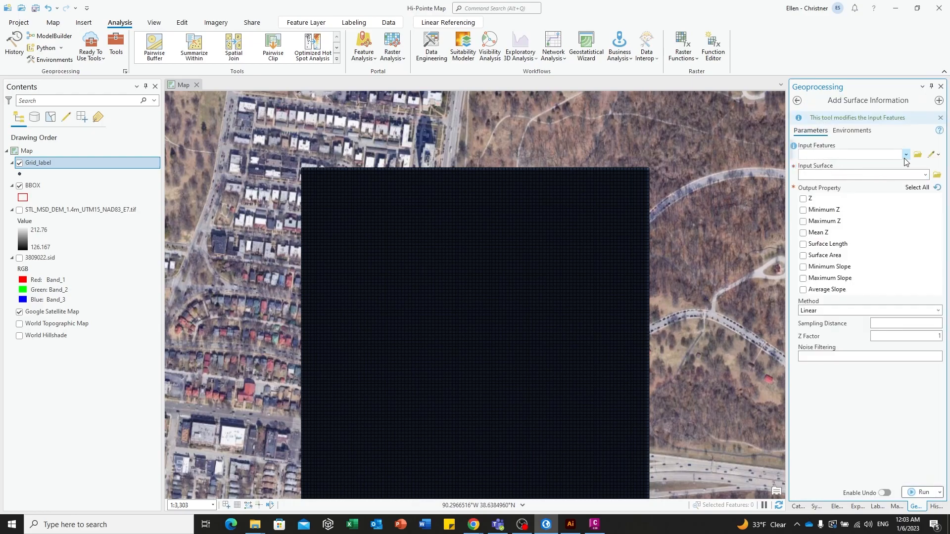
Set the input features to Grid_label, the input surface to STL_MSD_DEM_1.4m_UTM15_NAD83_E7.tif, and the output property to Z.
{"action": "left_click", "coordinate": [906, 156]}
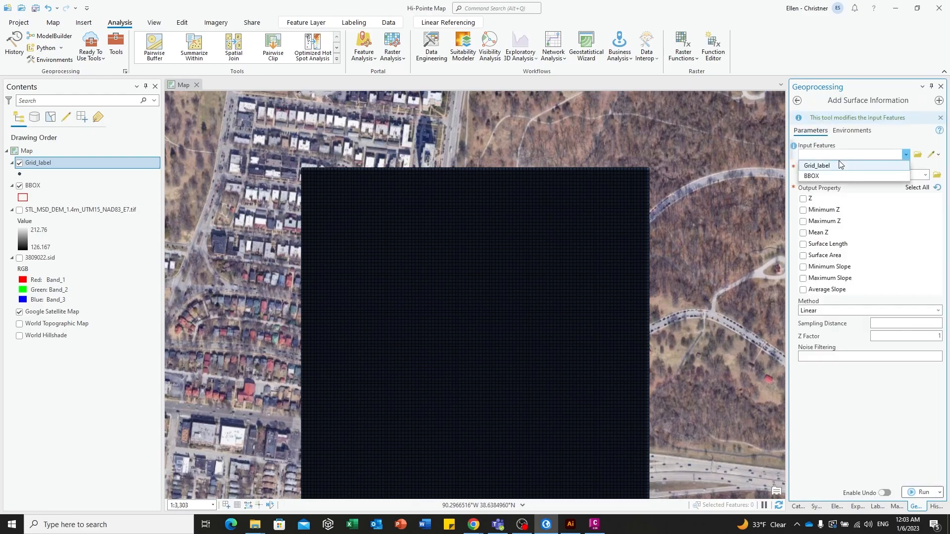
{"action": "left_click", "coordinate": [823, 166]}
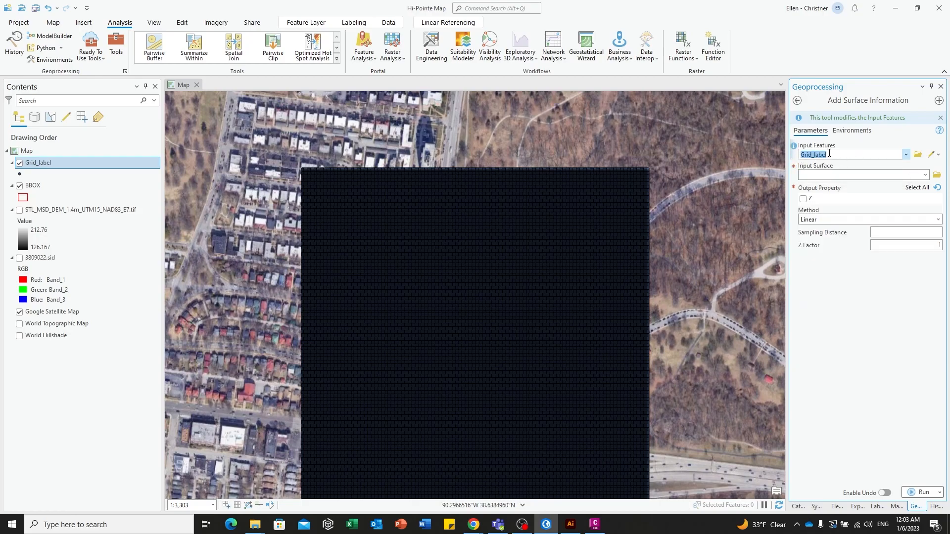
{"action": "left_click", "coordinate": [907, 176]}
{"action": "left_click", "coordinate": [925, 176]}
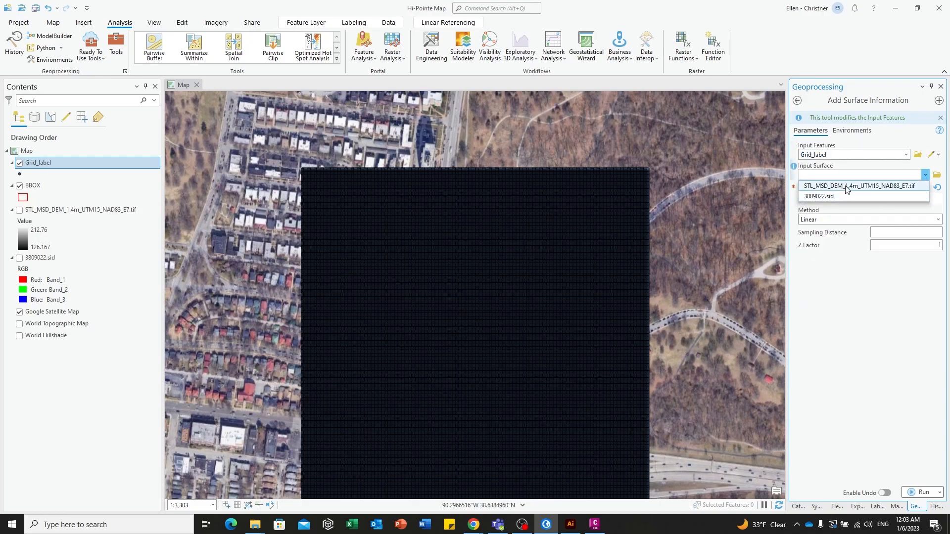
{"action": "left_click", "coordinate": [846, 187]}
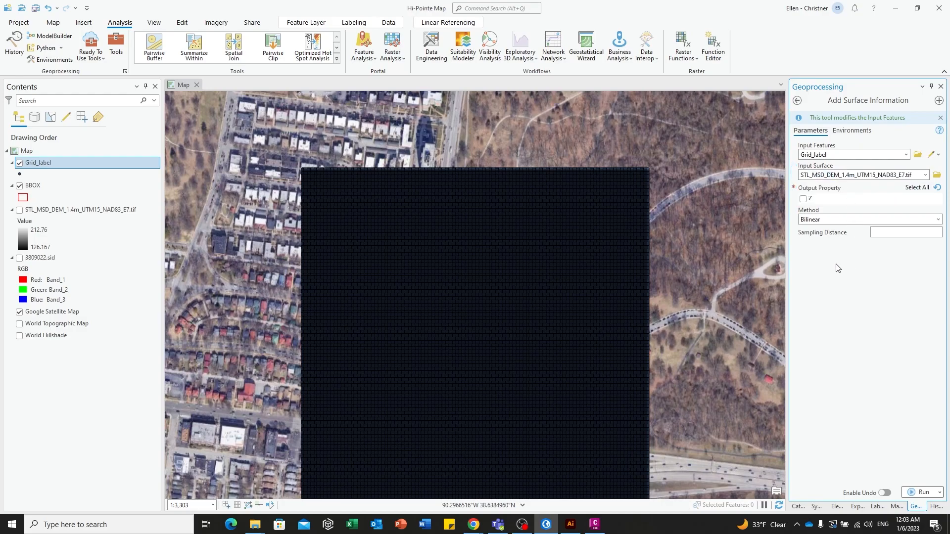
{"action": "left_click", "coordinate": [803, 199]}
{"action": "left_click", "coordinate": [845, 132]}
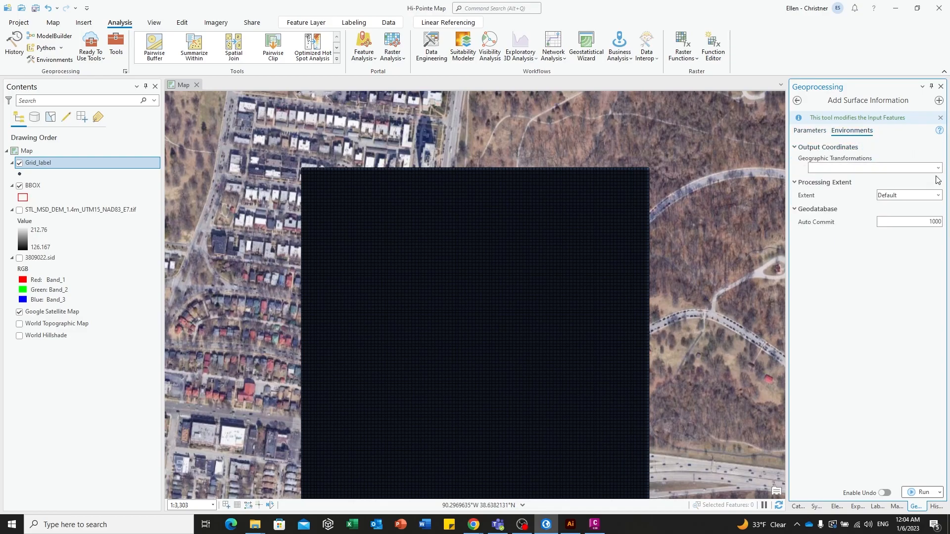
{"action": "left_click", "coordinate": [937, 195]}
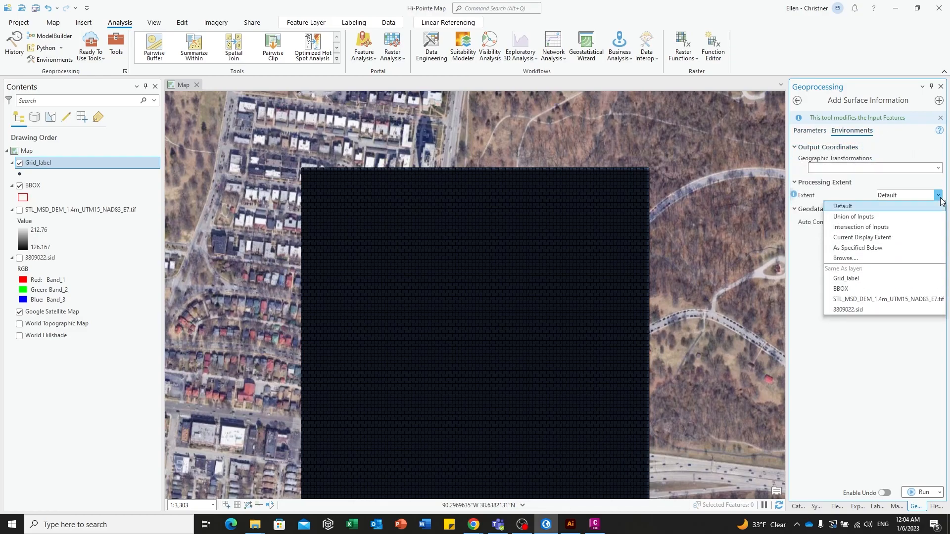
{"action": "left_click", "coordinate": [853, 290]}
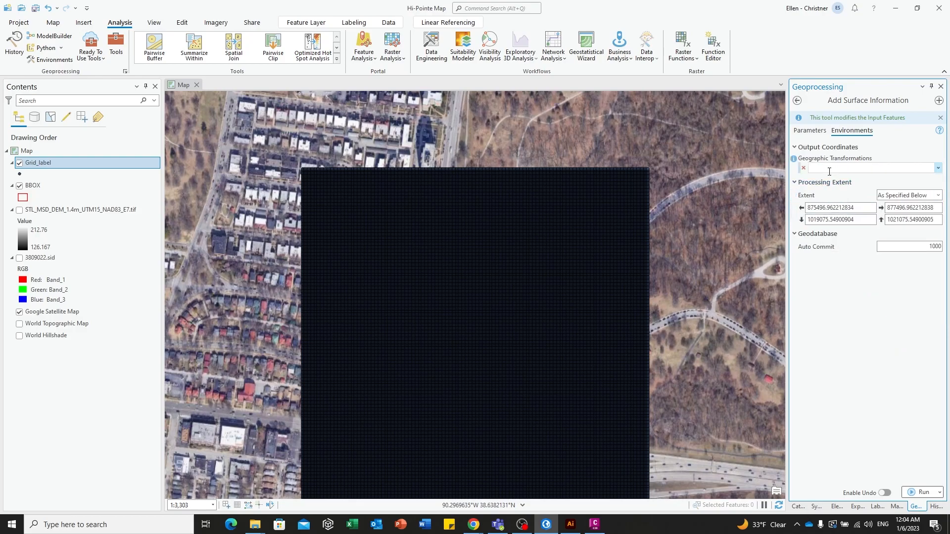
{"action": "left_click", "coordinate": [939, 169]}
{"action": "left_click", "coordinate": [939, 169]}
{"action": "left_click", "coordinate": [905, 196]}
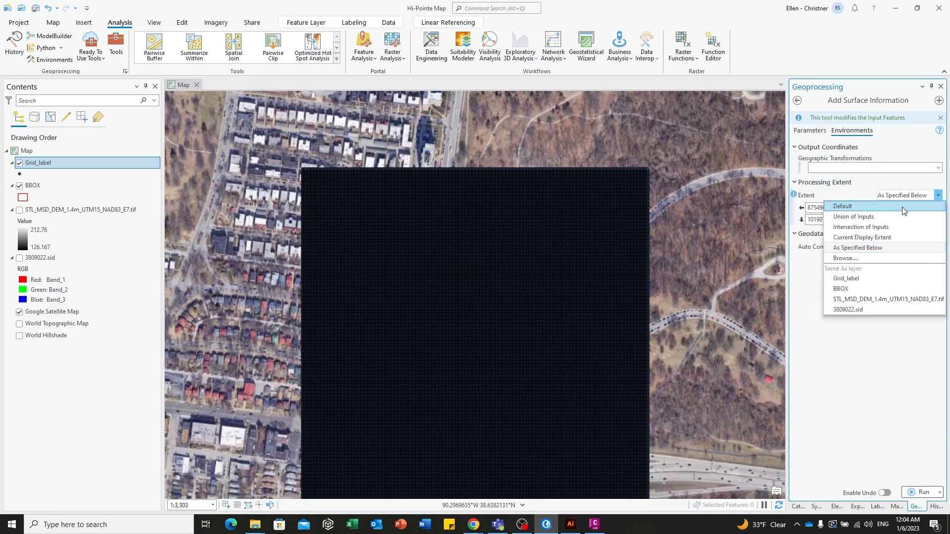
{"action": "left_click", "coordinate": [903, 207]}
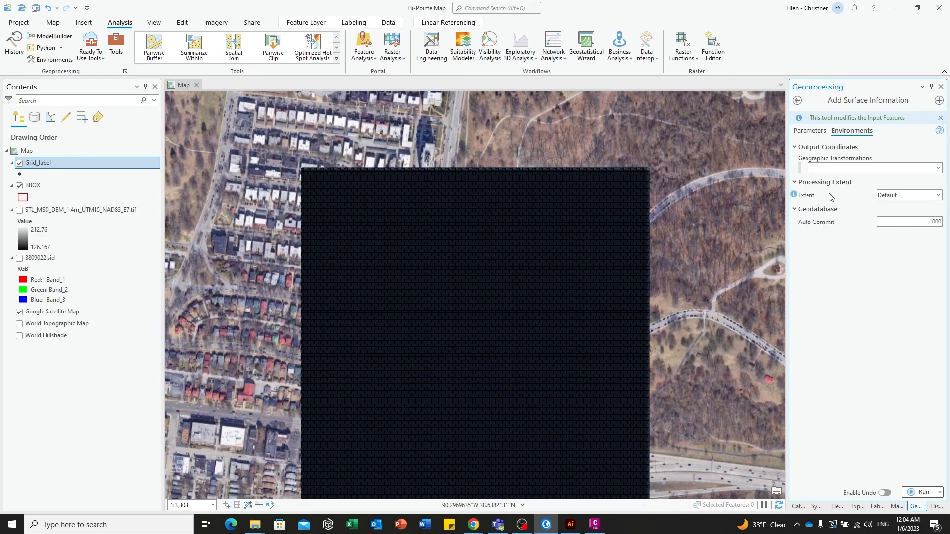
Run Add Surface Information with the default extent and review the Z values in the Grid_label attribute table.
{"action": "left_click", "coordinate": [920, 492]}
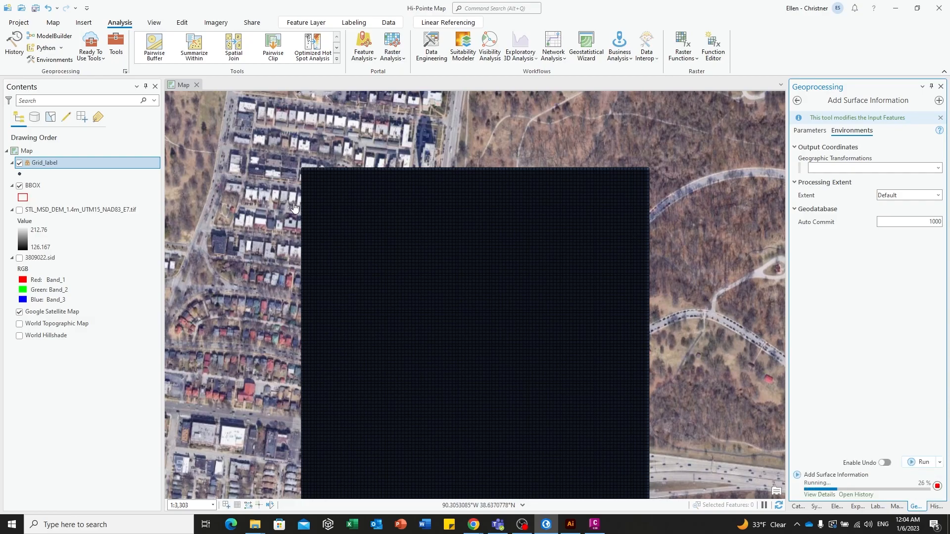
{"action": "right_click", "coordinate": [55, 162]}
{"action": "left_click", "coordinate": [108, 129]}
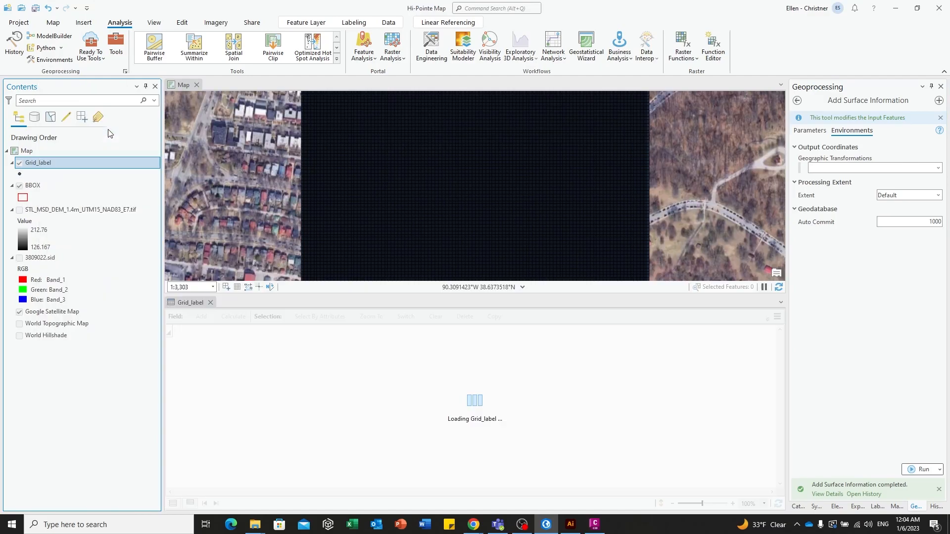
{"action": "left_click", "coordinate": [193, 342]}
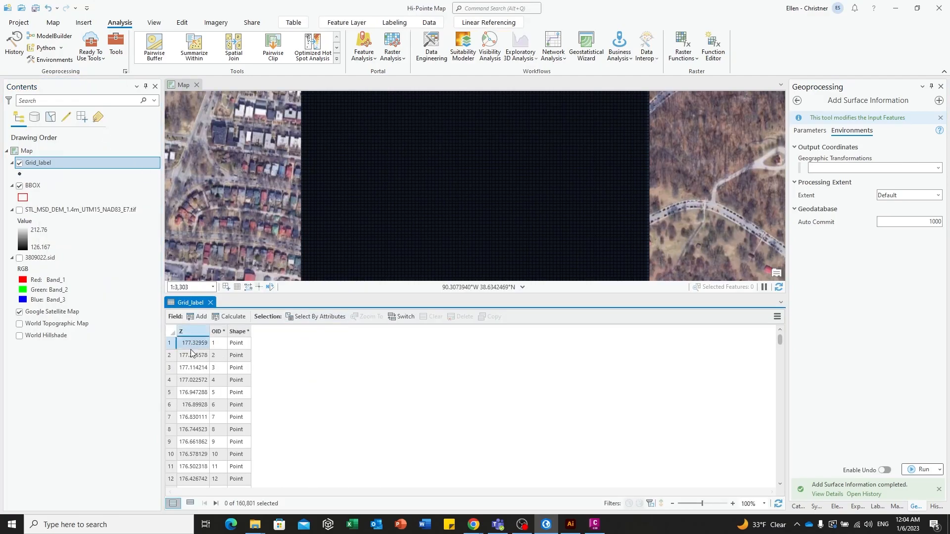
{"action": "scroll", "coordinate": [197, 372], "scroll_direction": "down", "scroll_amount": 20}
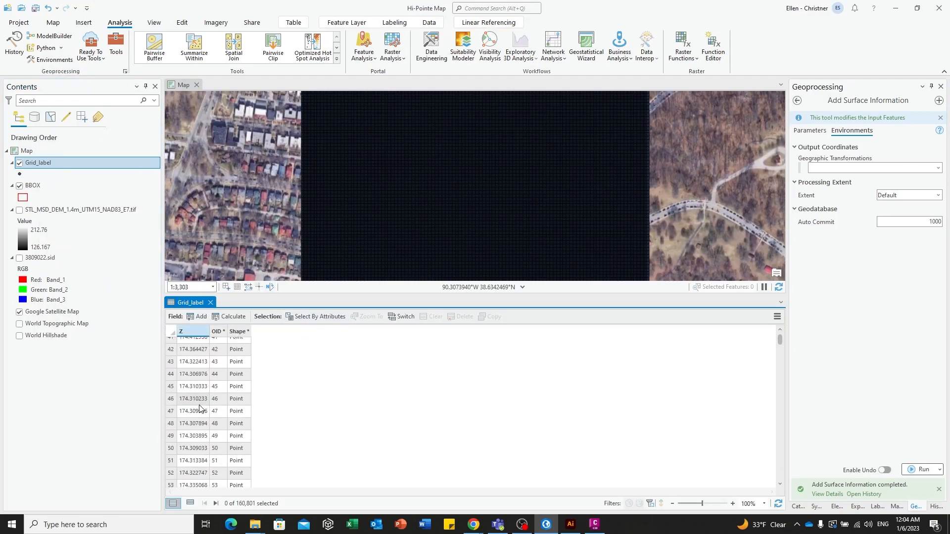
{"action": "scroll", "coordinate": [199, 409], "scroll_direction": "up", "scroll_amount": 20}
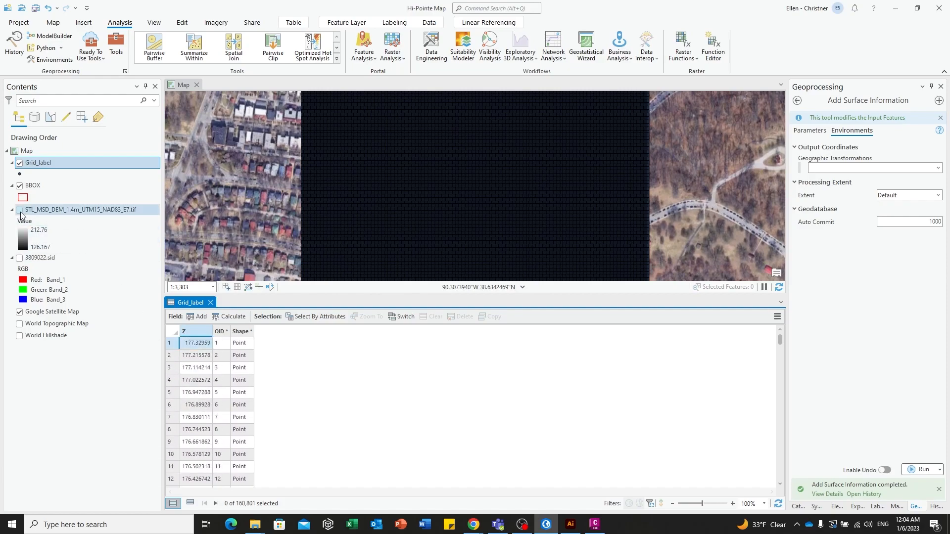
{"action": "left_click", "coordinate": [60, 213]}
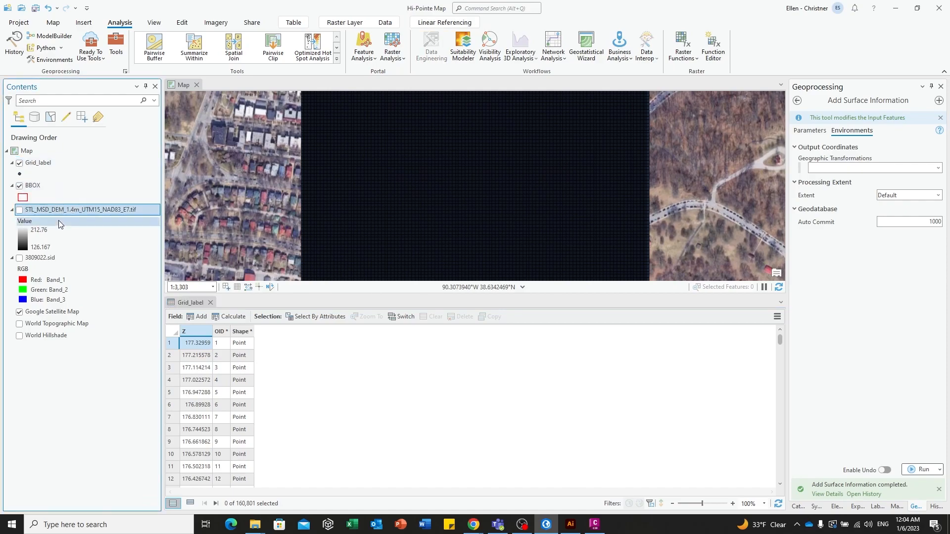
{"action": "left_click", "coordinate": [19, 211]}
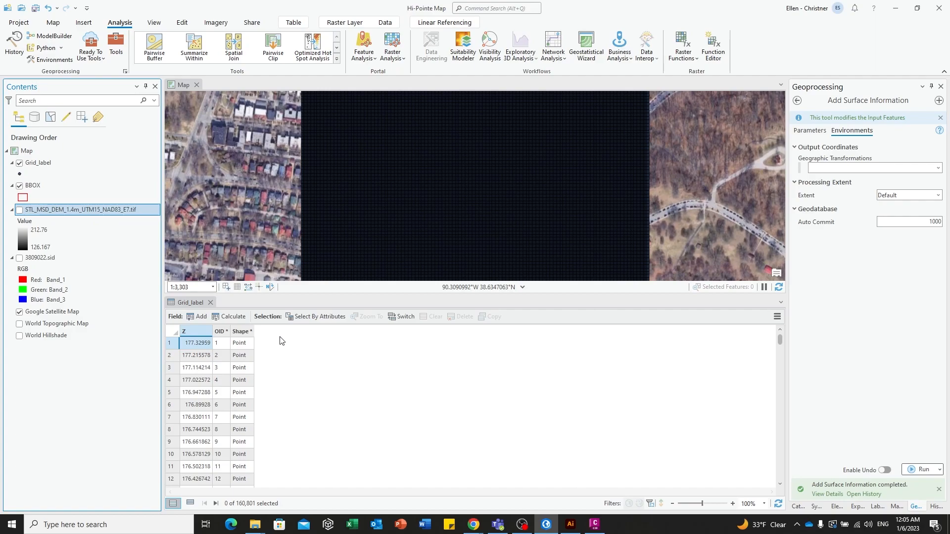
{"action": "left_click", "coordinate": [328, 350]}
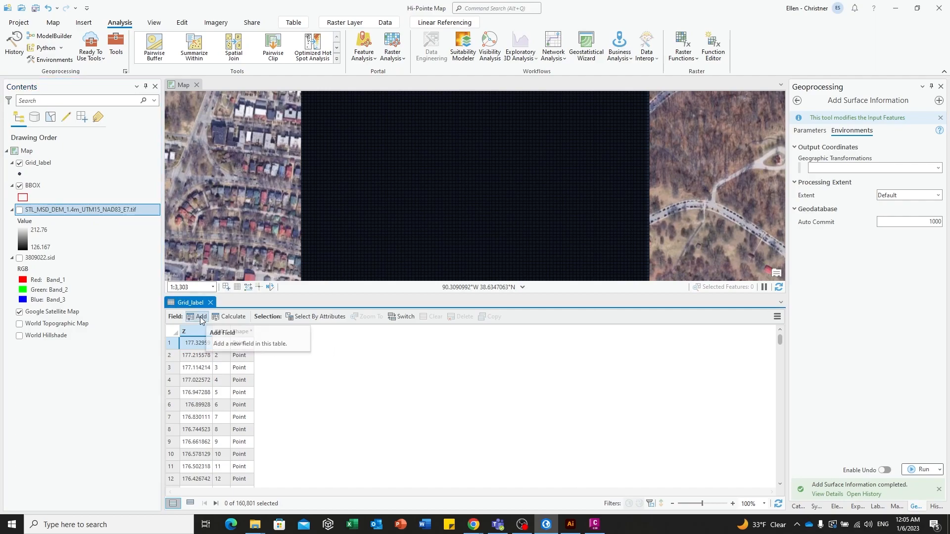
Add a field named Elevation with the Double data type to the Grid_label table and save it.
{"action": "left_click", "coordinate": [191, 316]}
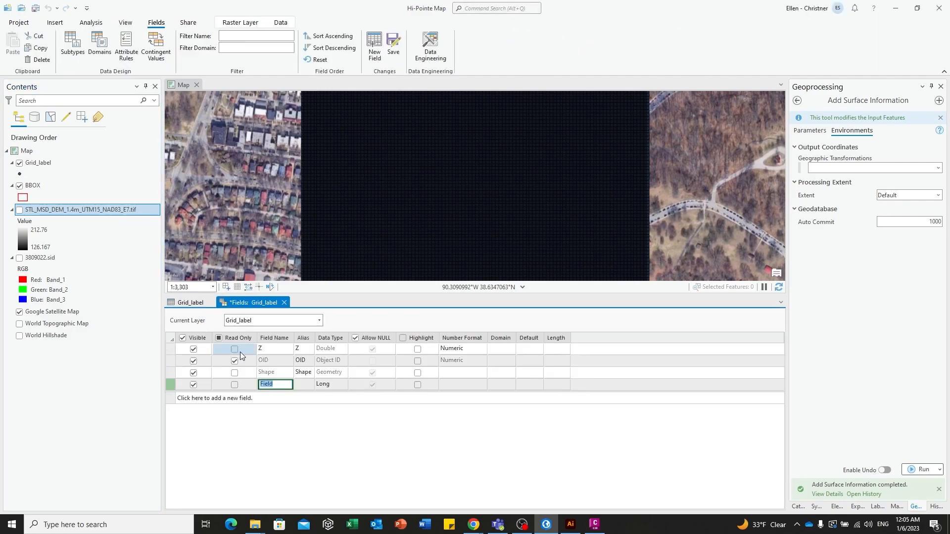
{"action": "type", "text": "Elevation"}
{"action": "left_click", "coordinate": [334, 386]}
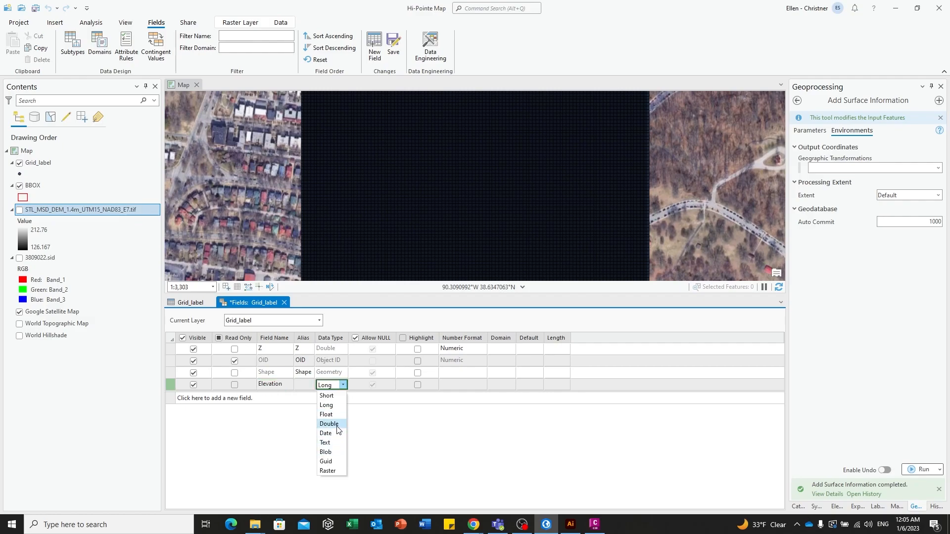
{"action": "left_click", "coordinate": [334, 424]}
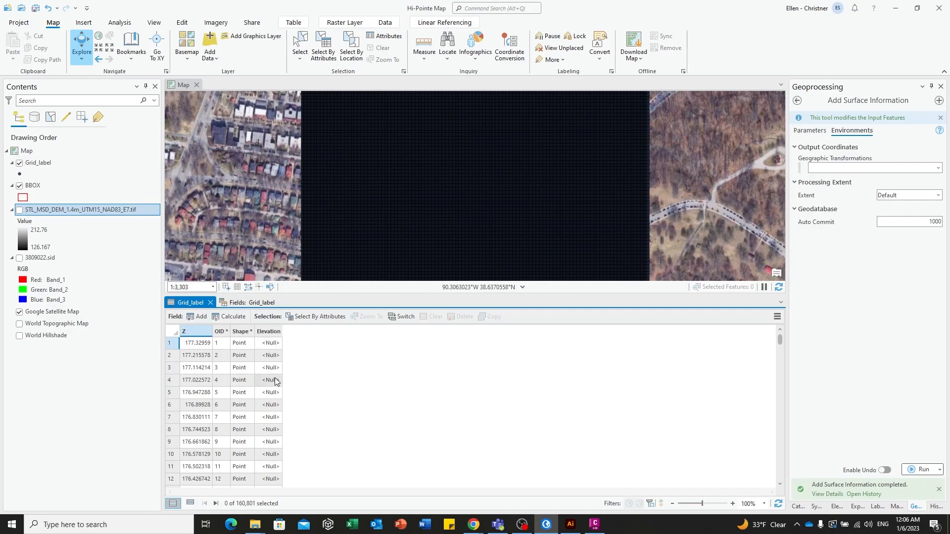
Calculate the Elevation field of Grid_label with the Python 3 expression !Z!*3.28084 to convert metres to feet.
{"action": "left_click", "coordinate": [274, 333]}
{"action": "right_click", "coordinate": [274, 335]}
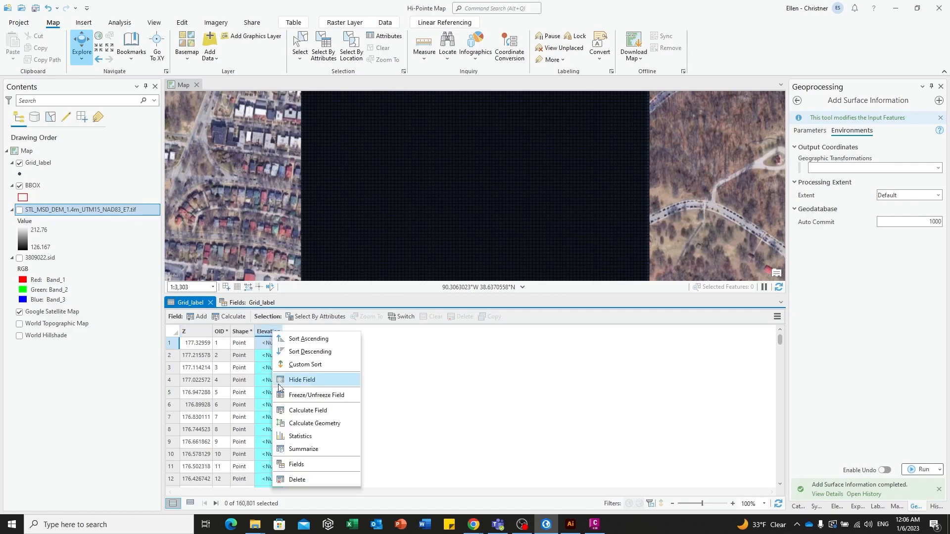
{"action": "left_click", "coordinate": [312, 416]}
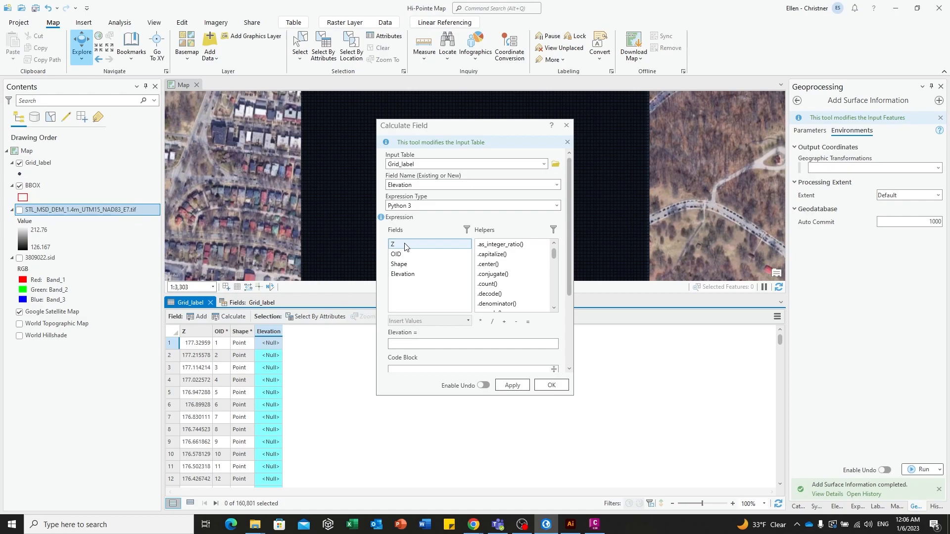
{"action": "double_click", "coordinate": [405, 245]}
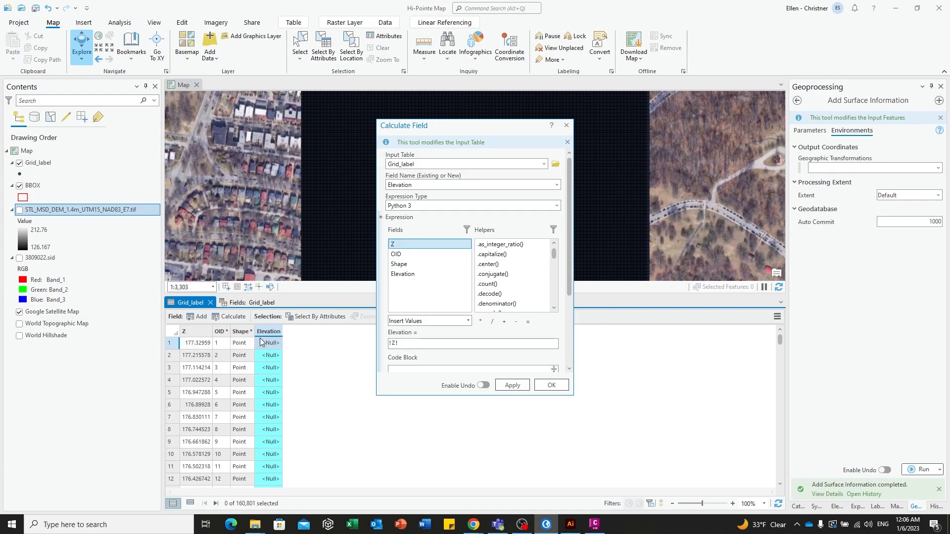
{"action": "left_click", "coordinate": [403, 344]}
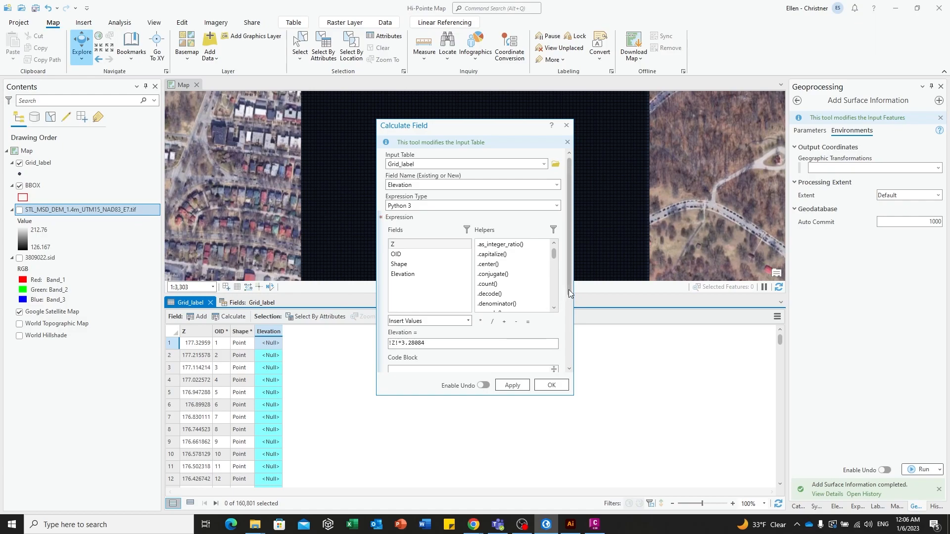
{"action": "left_click_drag", "start_coordinate": [569, 289], "coordinate": [569, 319]}
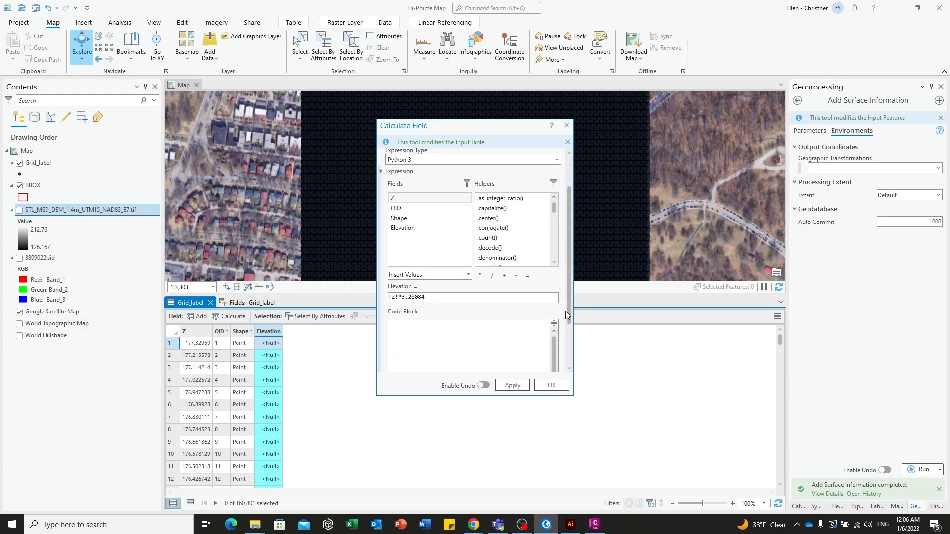
{"action": "left_click", "coordinate": [557, 386]}
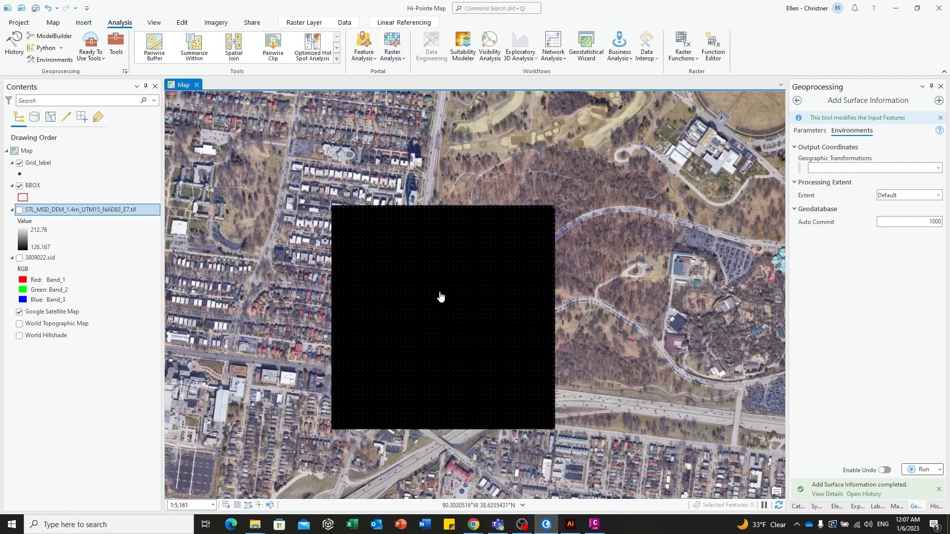
Find the Export to CAD tool and set its input features to Grid_label and BBOX.
{"action": "scroll", "coordinate": [436, 278], "scroll_direction": "up", "scroll_amount": 3}
{"action": "scroll", "coordinate": [392, 263], "scroll_direction": "down", "scroll_amount": 3}
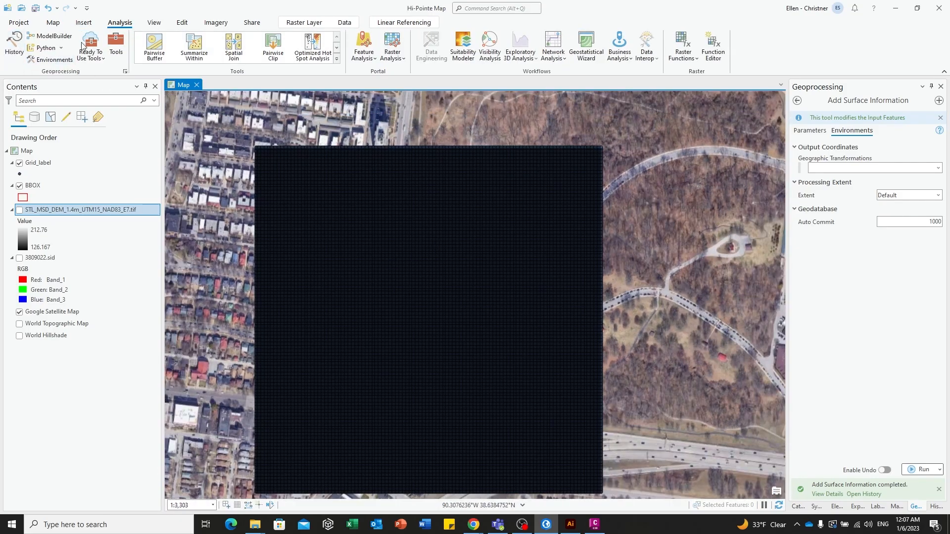
{"action": "left_click", "coordinate": [110, 40]}
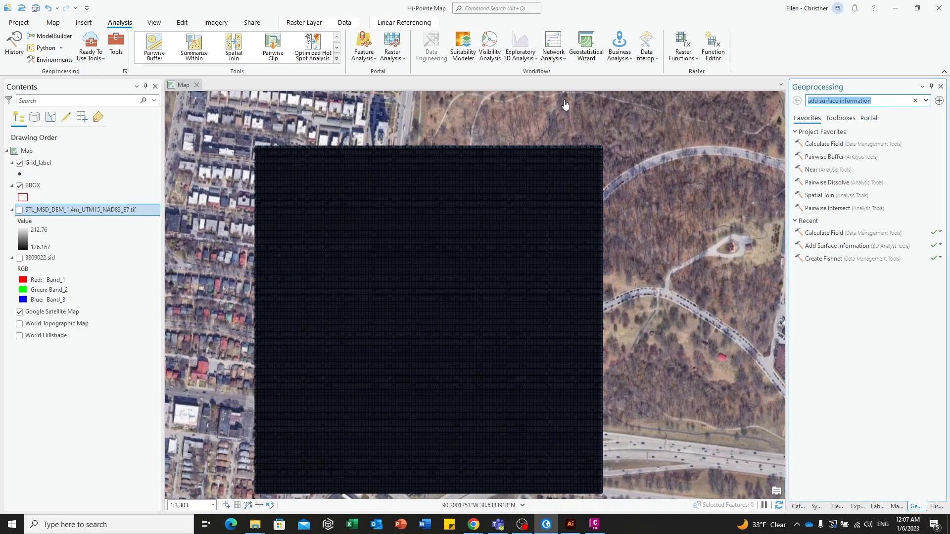
{"action": "type", "text": "export to"}
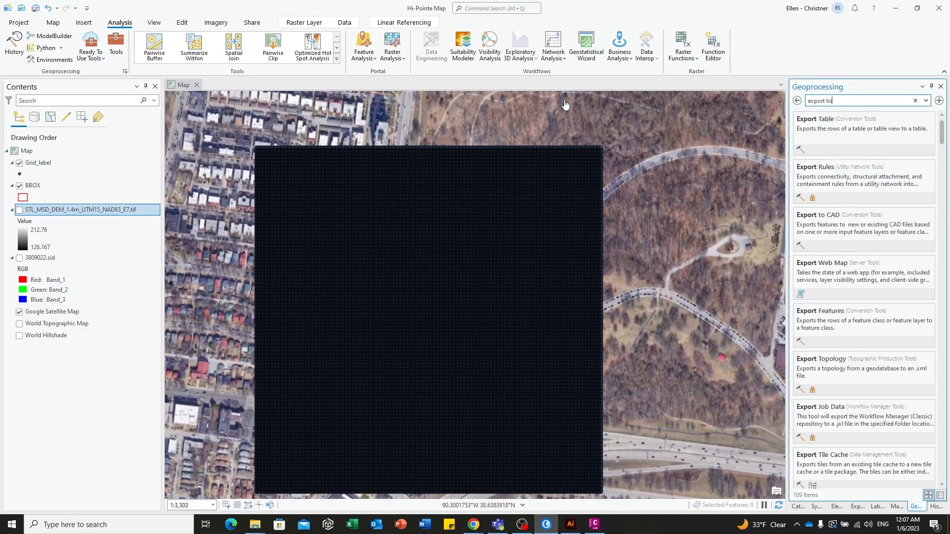
{"action": "type", "text": " cad"}
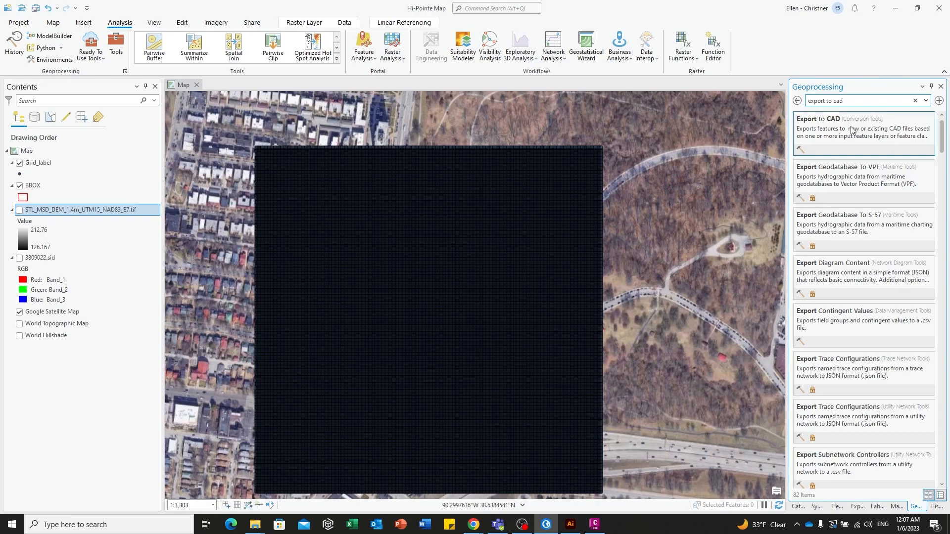
{"action": "left_click", "coordinate": [832, 121]}
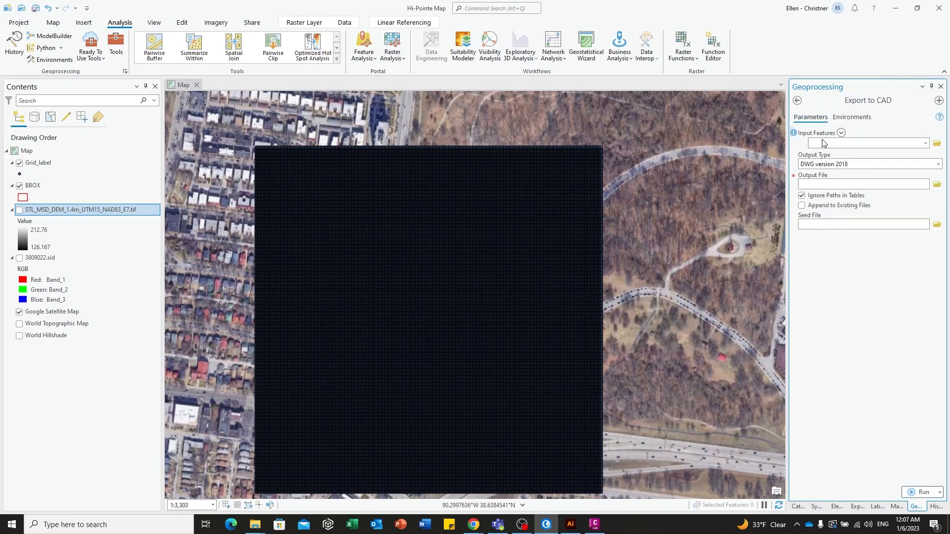
{"action": "left_click", "coordinate": [925, 143]}
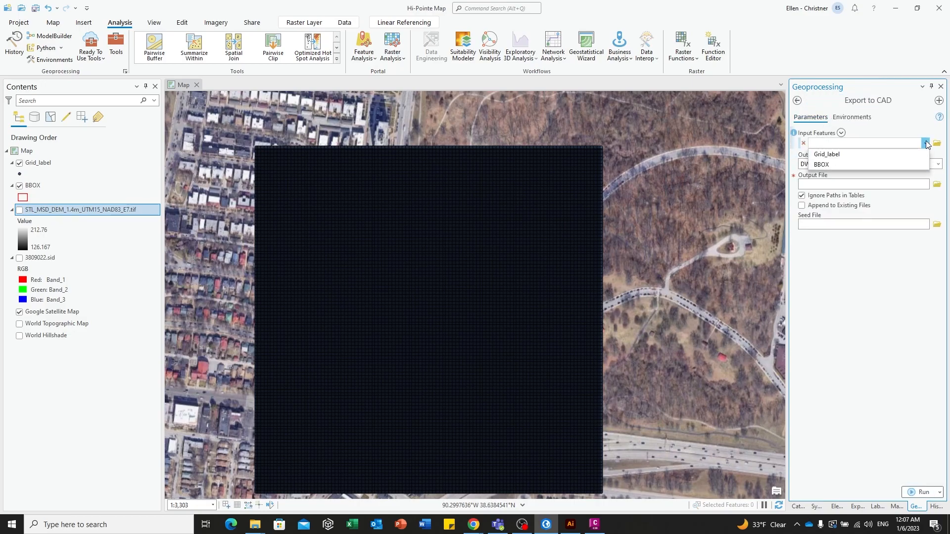
{"action": "left_click", "coordinate": [831, 154]}
{"action": "left_click", "coordinate": [925, 155]}
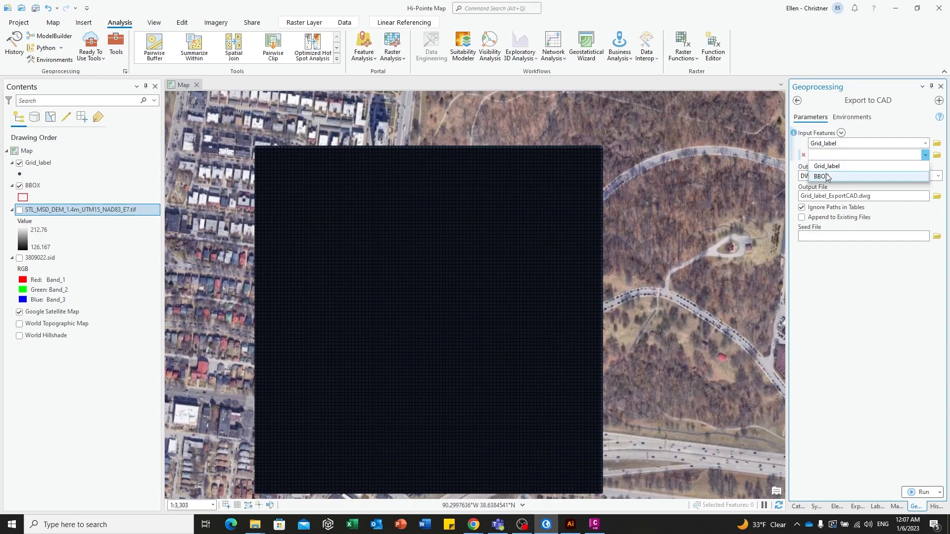
{"action": "left_click", "coordinate": [831, 168]}
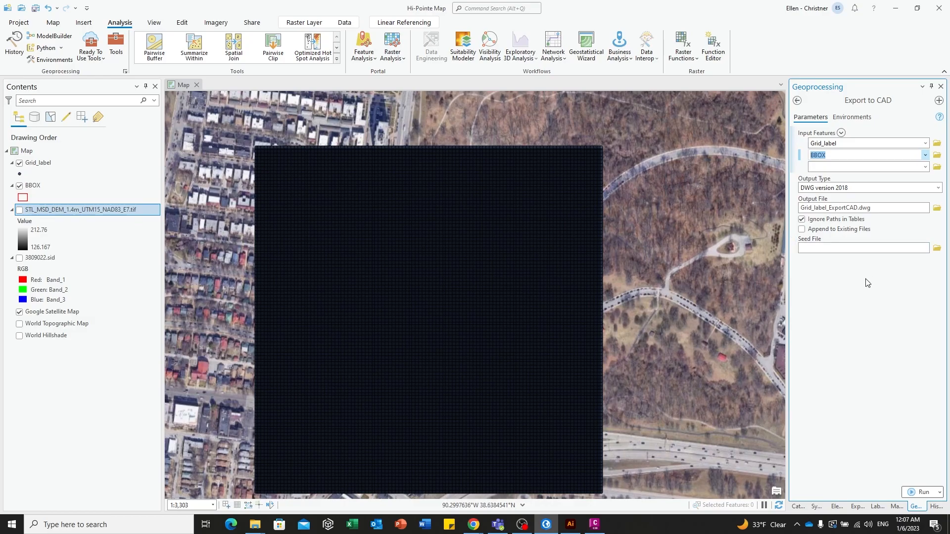
{"action": "left_click", "coordinate": [868, 299]}
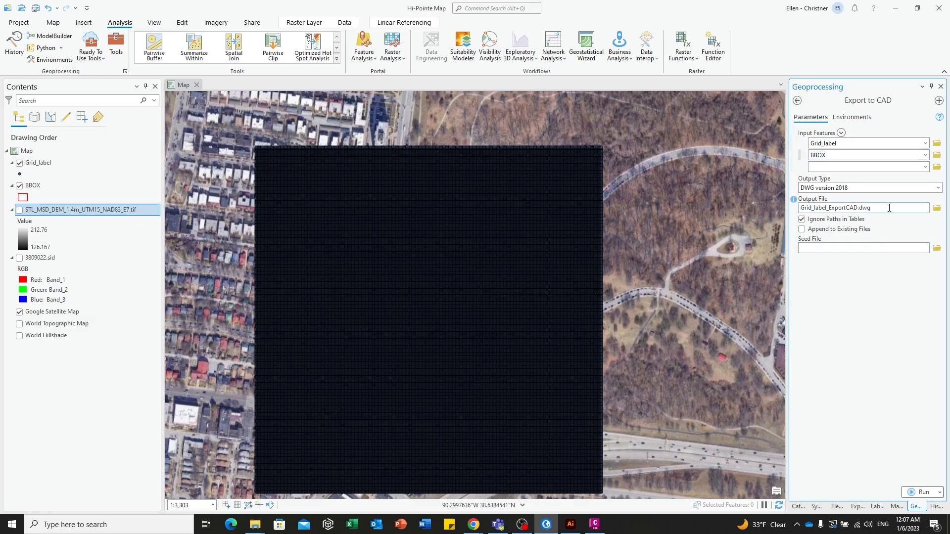
Set the export's output file to SiteBase.dwg in the 001 Site Model Base\CAD folder.
{"action": "left_click", "coordinate": [852, 207]}
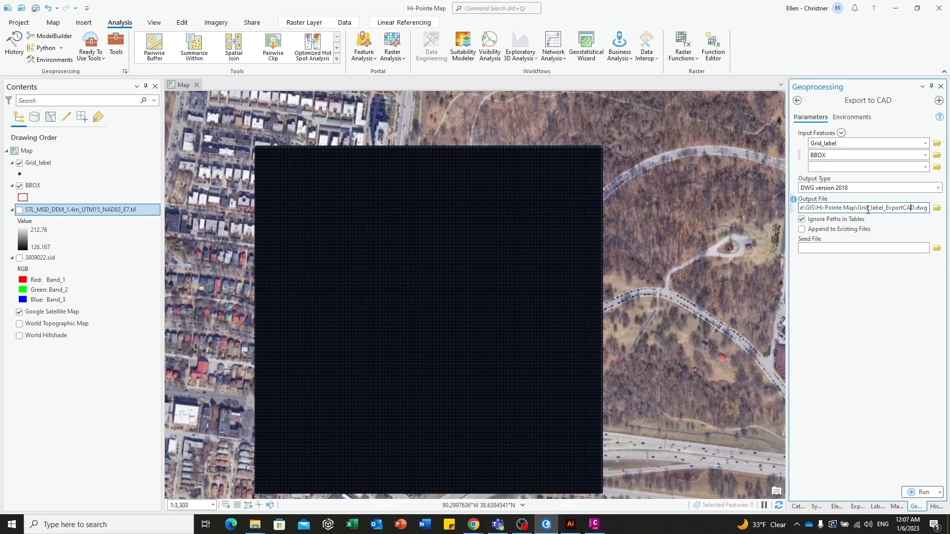
{"action": "left_click_drag", "start_coordinate": [871, 208], "coordinate": [913, 208]}
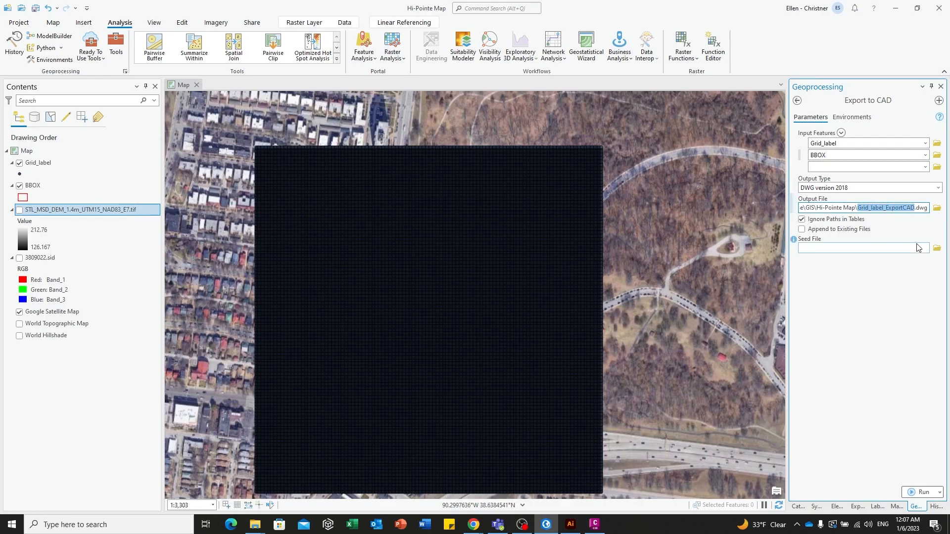
{"action": "key", "text": "BackSpace"}
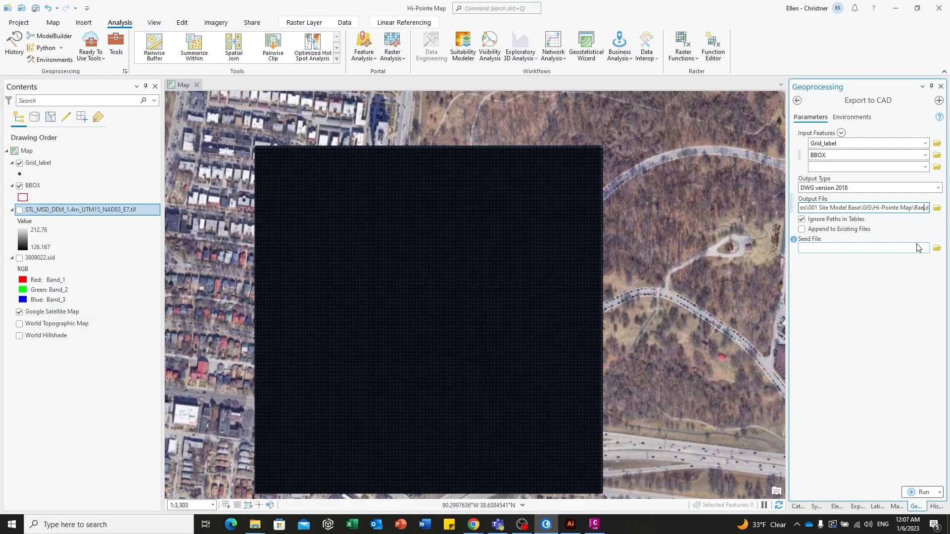
{"action": "key", "text": "BackSpace"}
{"action": "key", "text": "BackSpace"}
{"action": "type", "text": "SiteBase"}
{"action": "left_click", "coordinate": [885, 302]}
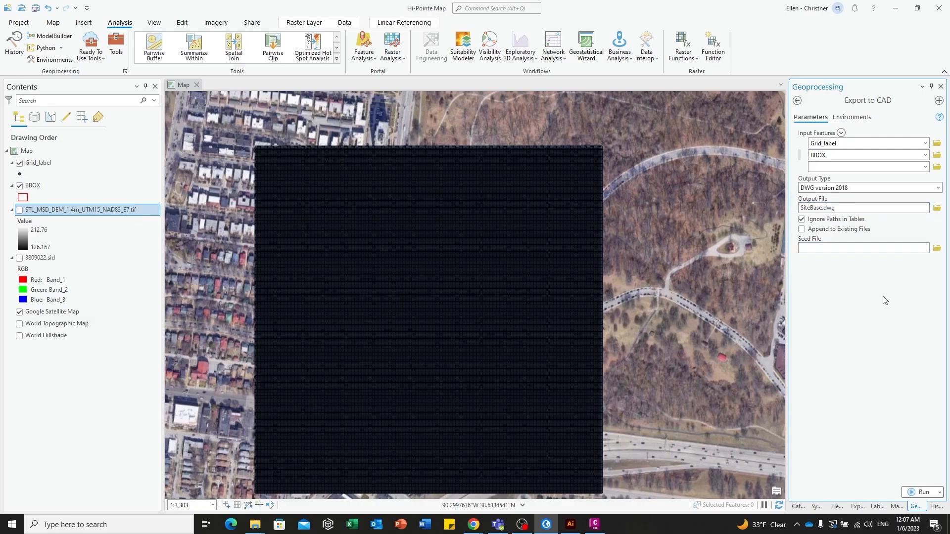
Set the output coordinate system to NAD_1983_StatePlane_Missouri_East and the extent to the BBOX layer, and run Export to CAD.
{"action": "left_click", "coordinate": [850, 117]}
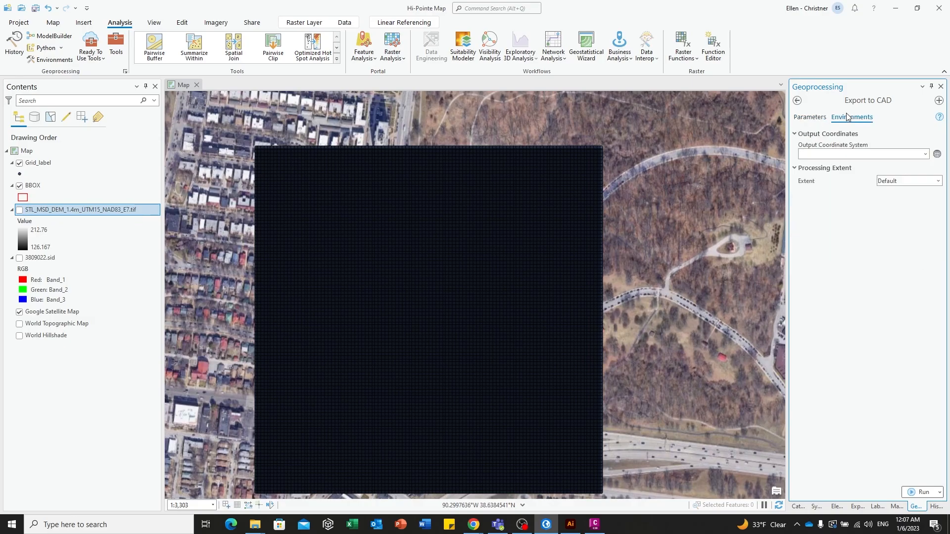
{"action": "left_click", "coordinate": [924, 155]}
{"action": "left_click", "coordinate": [830, 166]}
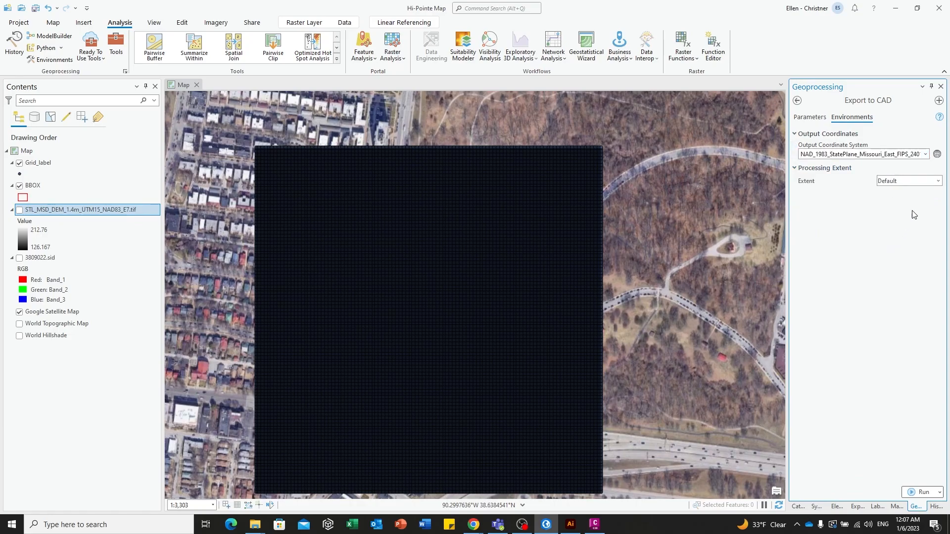
{"action": "left_click", "coordinate": [938, 181]}
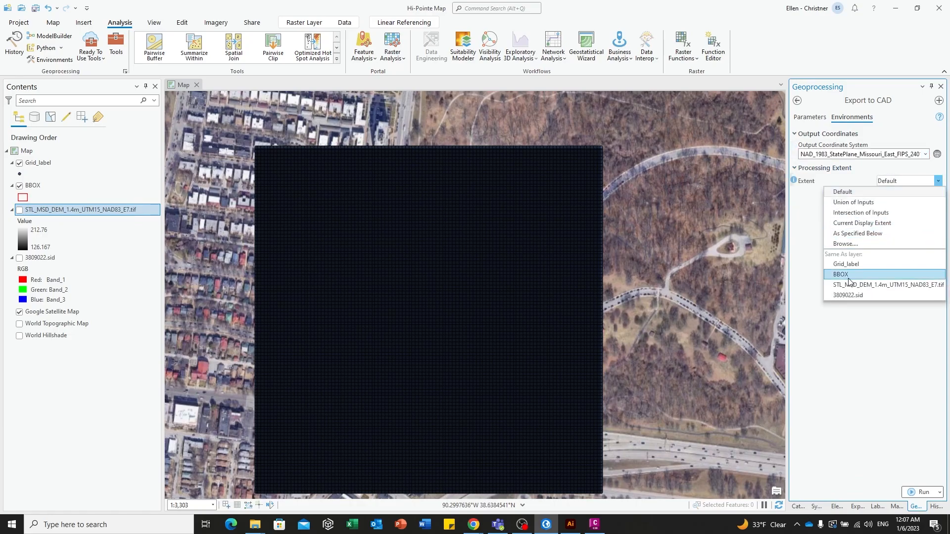
{"action": "left_click", "coordinate": [852, 275]}
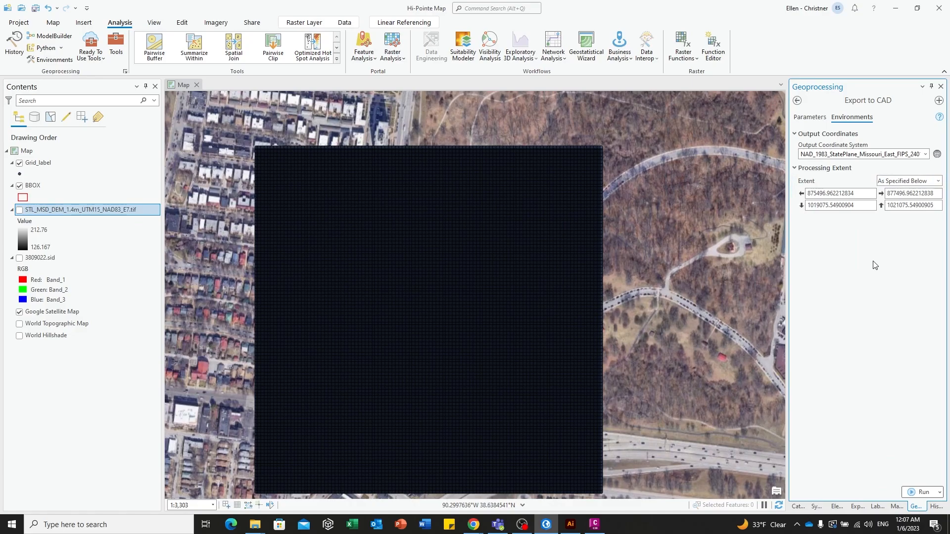
{"action": "left_click", "coordinate": [914, 492]}
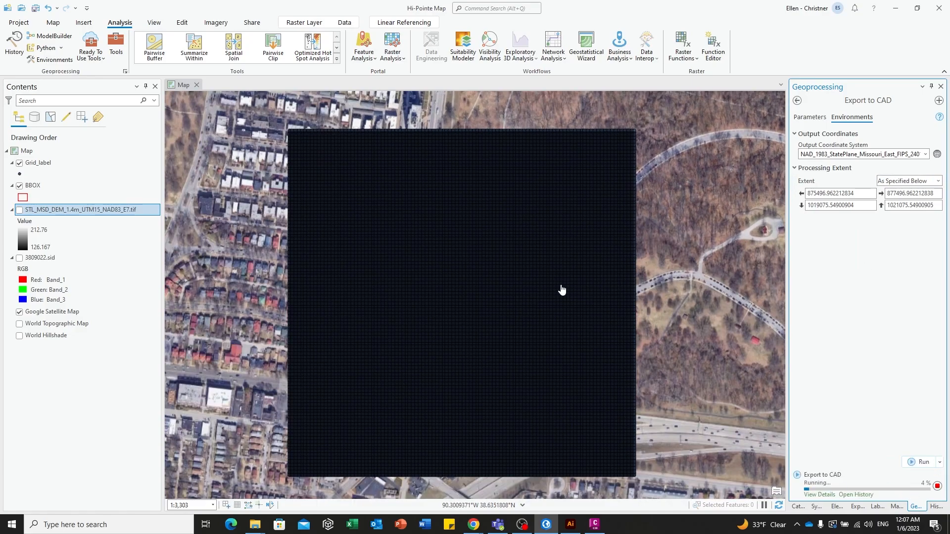
Switch to File Explorer and go to the CAD folder of 001 Site Model Base.
{"action": "left_click", "coordinate": [897, 11]}
{"action": "left_click", "coordinate": [255, 524]}
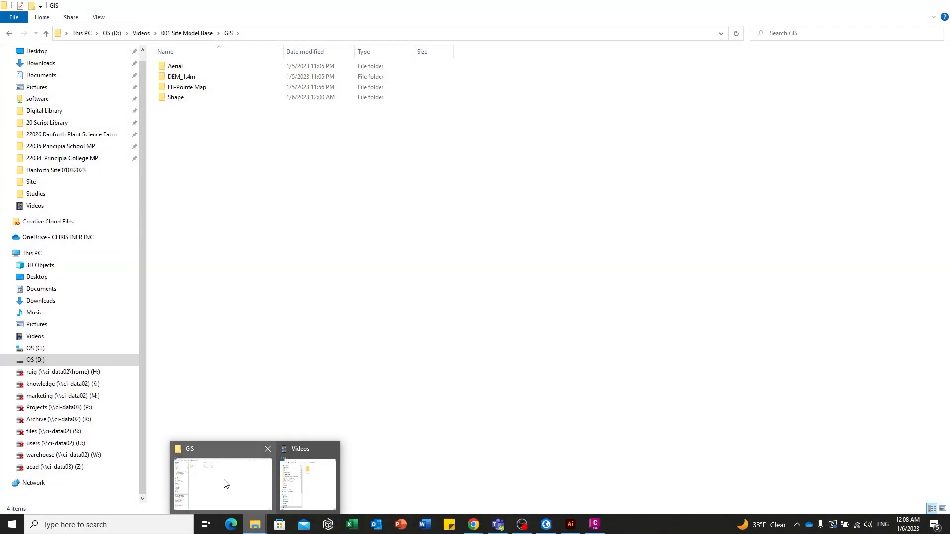
{"action": "left_click", "coordinate": [225, 484]}
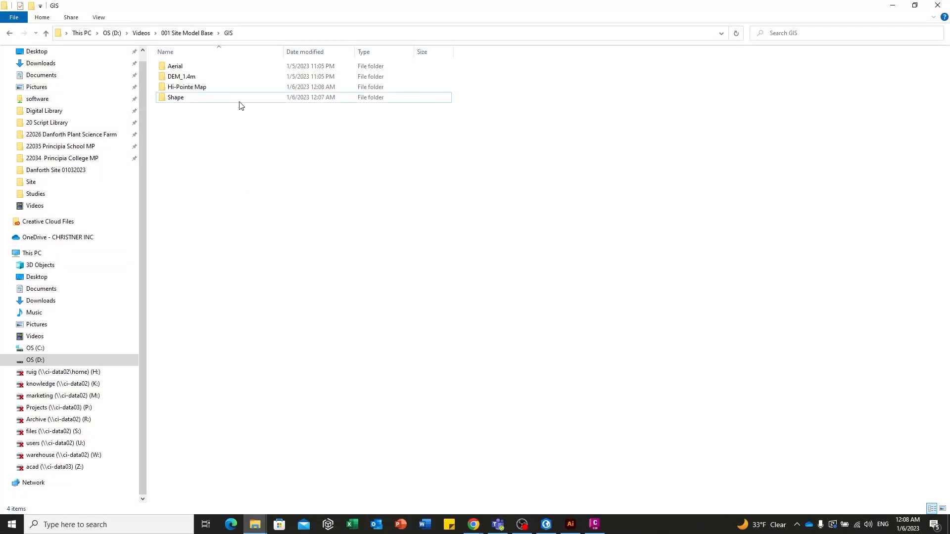
{"action": "left_click", "coordinate": [202, 33]}
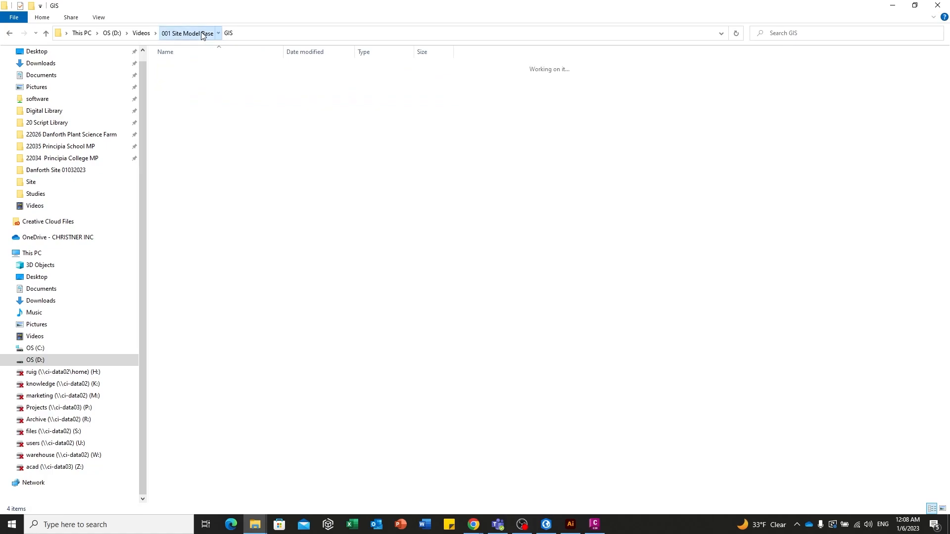
{"action": "double_click", "coordinate": [178, 65]}
Open SiteBase.dwg with Rhino 7 and accept the DWG import options with model units in feet.
{"action": "right_click", "coordinate": [180, 67]}
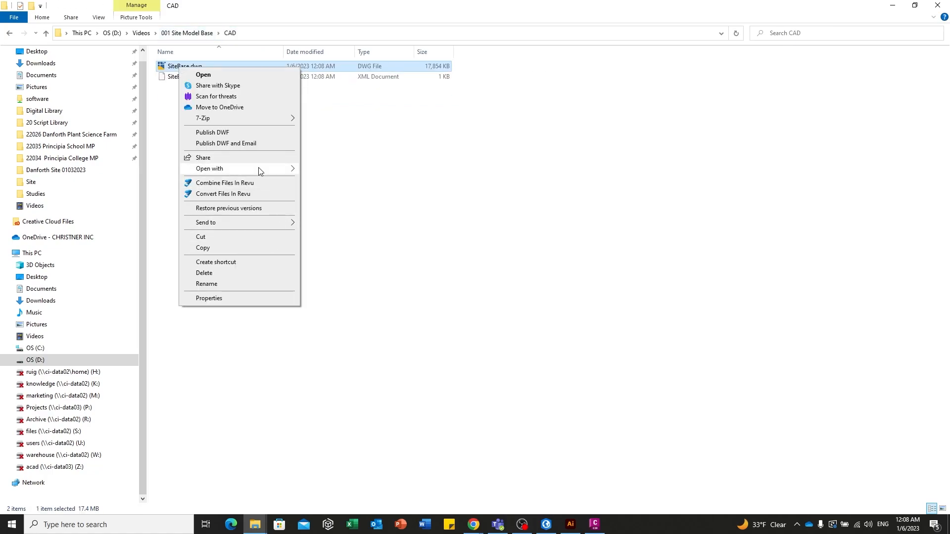
{"action": "mouse_move", "coordinate": [261, 170]}
{"action": "left_click", "coordinate": [351, 216]}
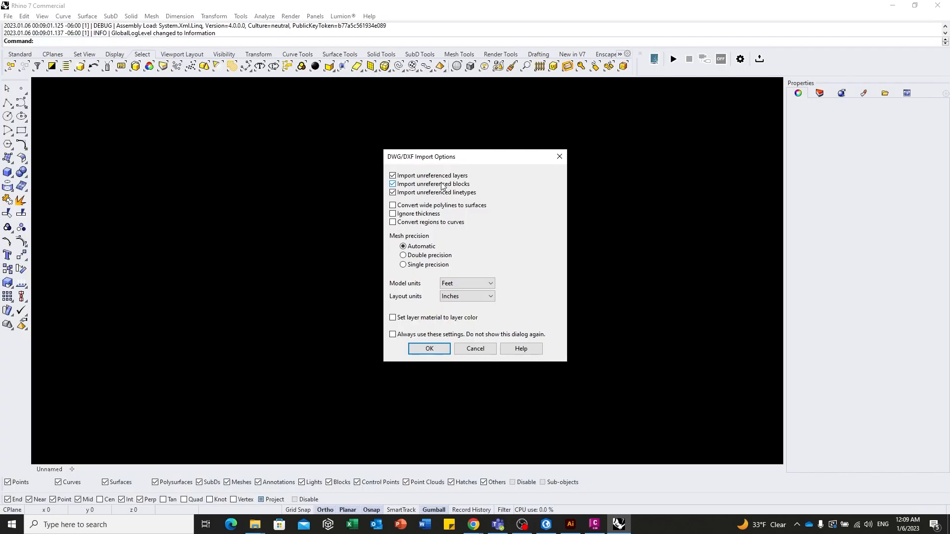
{"action": "key", "text": "Return"}
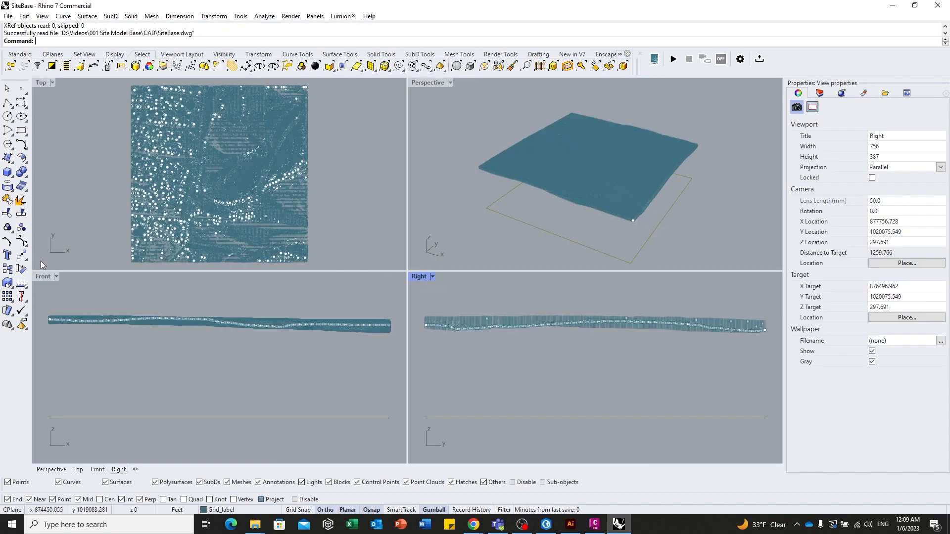
Maximize the Perspective viewport to inspect the imported points and start Grasshopper.
{"action": "double_click", "coordinate": [40, 275]}
{"action": "key", "text": "ctrl+F4"}
{"action": "left_click_drag", "start_coordinate": [432, 224], "coordinate": [402, 238]}
{"action": "scroll", "coordinate": [411, 246], "scroll_direction": "up", "scroll_amount": 5}
{"action": "scroll", "coordinate": [441, 238], "scroll_direction": "down", "scroll_amount": 6}
{"action": "type", "text": "Grasshopper"}
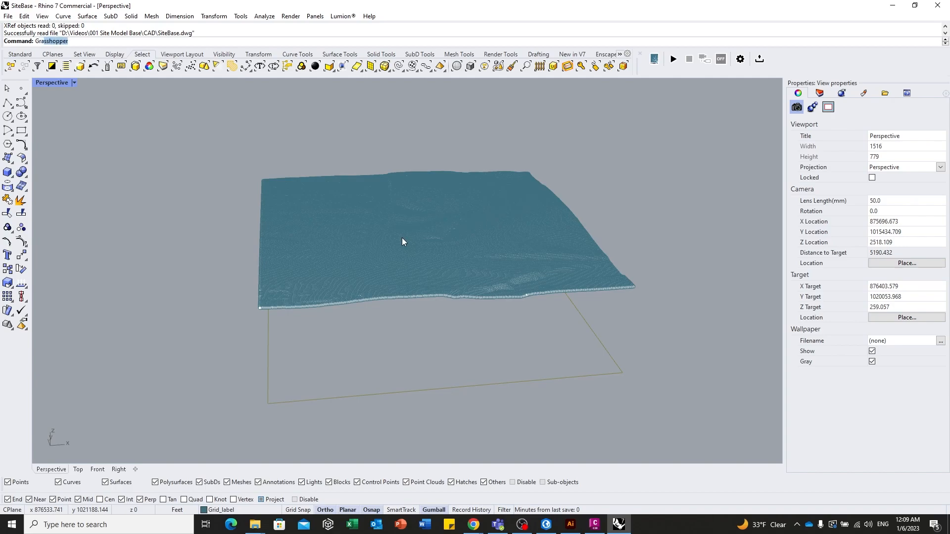
{"action": "key", "text": "Return"}
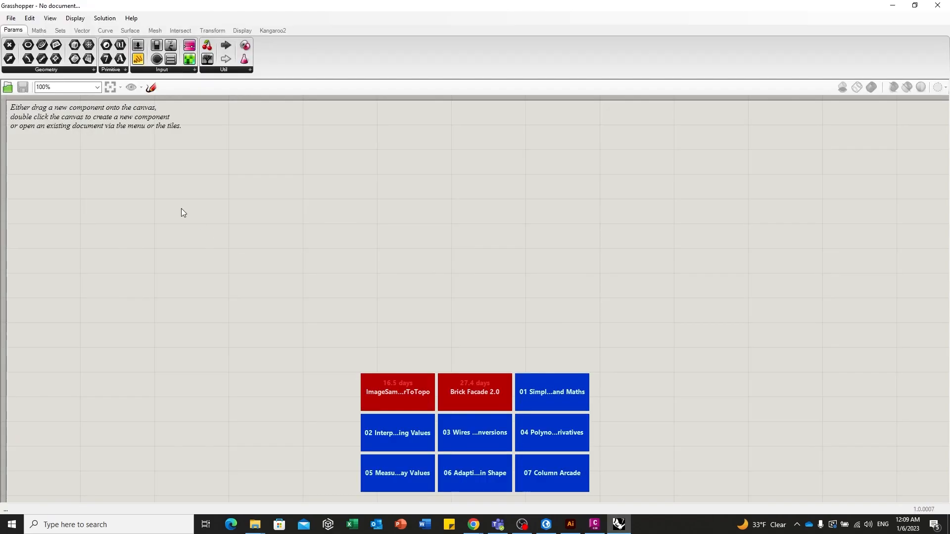
Place a Surface From Points component on the empty Grasshopper canvas, leaving room for an input beside it.
{"action": "double_click", "coordinate": [213, 217]}
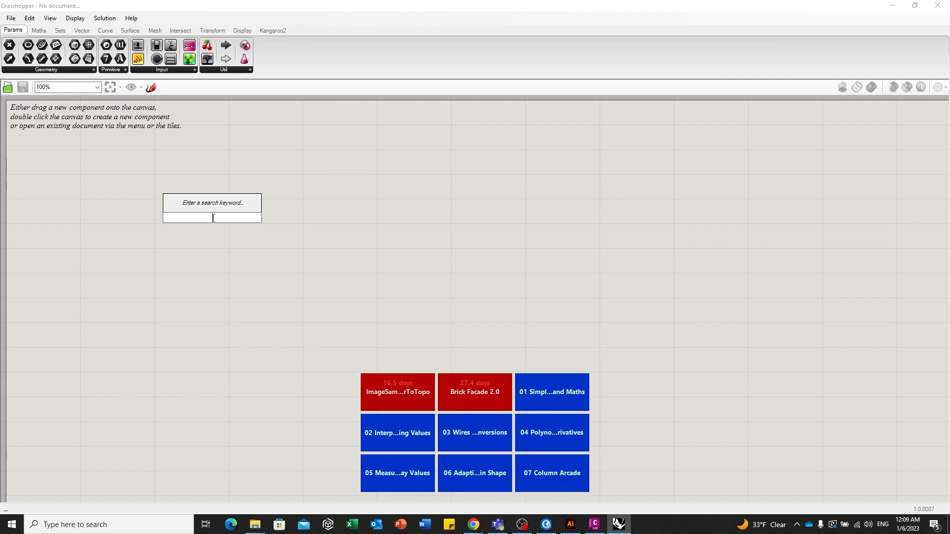
{"action": "type", "text": "points to"}
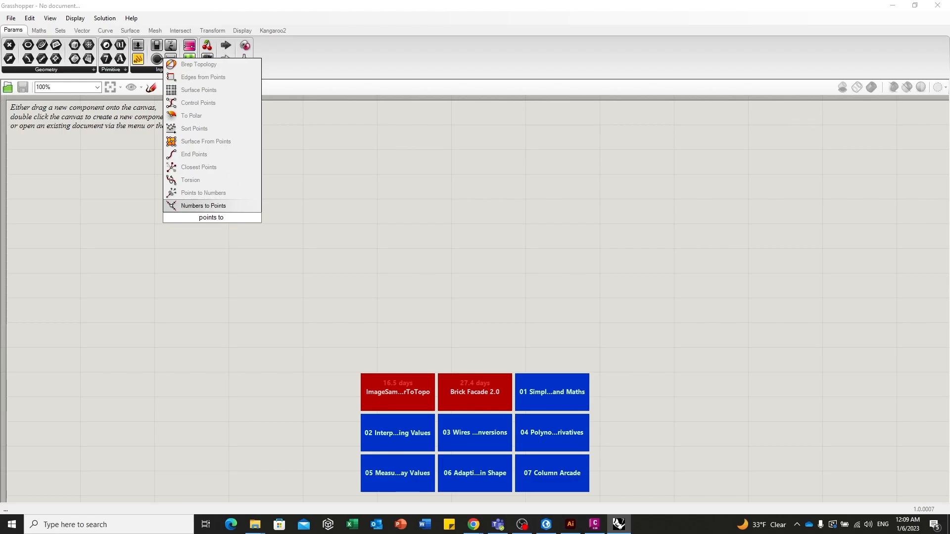
{"action": "left_click", "coordinate": [211, 141]}
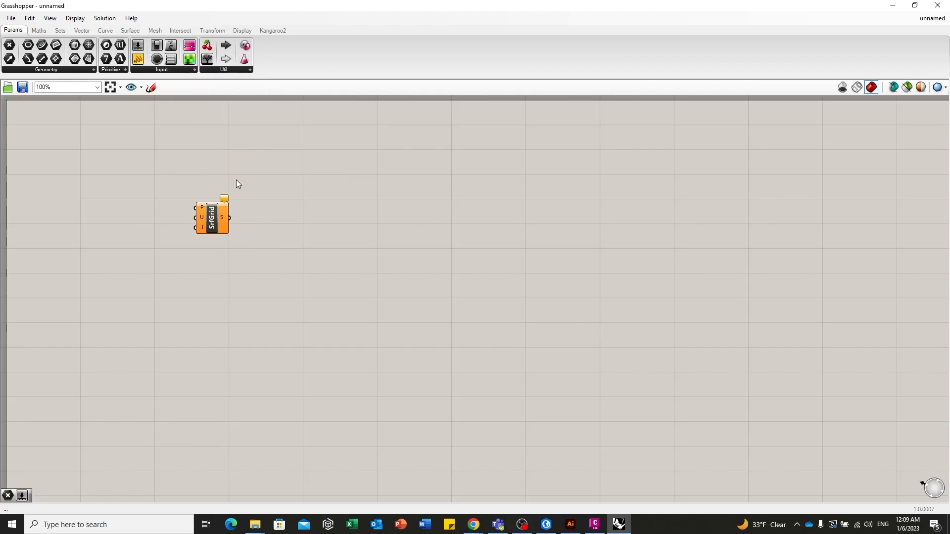
{"action": "left_click_drag", "start_coordinate": [223, 200], "coordinate": [320, 202]}
Add a Point parameter, connect its output to the P input of the Surface From Points component, and place it close by.
{"action": "double_click", "coordinate": [198, 212]}
{"action": "type", "text": "point"}
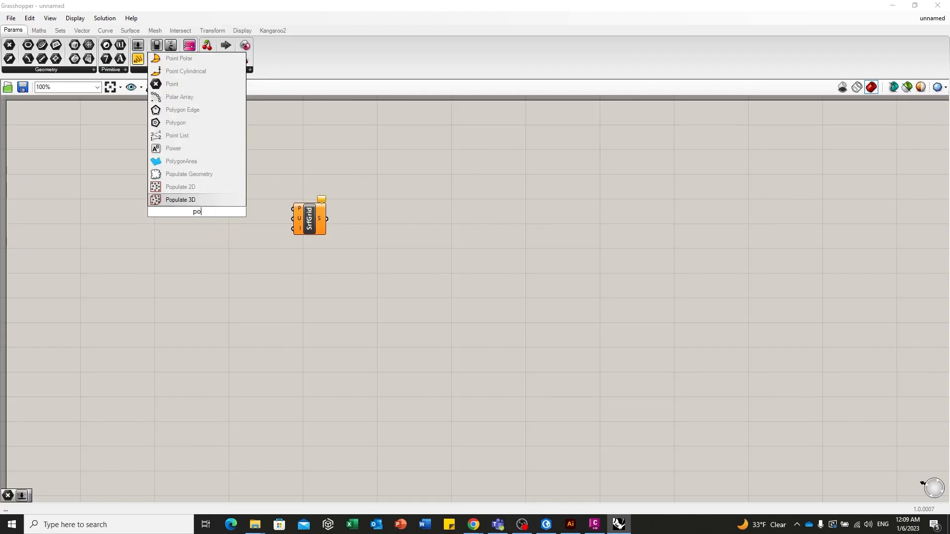
{"action": "key", "text": "Return"}
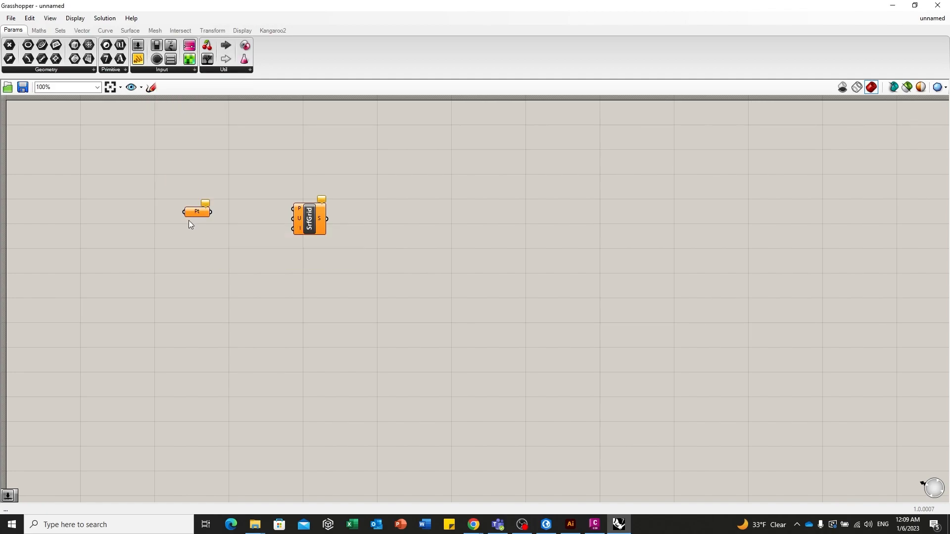
{"action": "scroll", "coordinate": [189, 220], "scroll_direction": "up", "scroll_amount": 2}
{"action": "left_click_drag", "start_coordinate": [224, 207], "coordinate": [358, 202]}
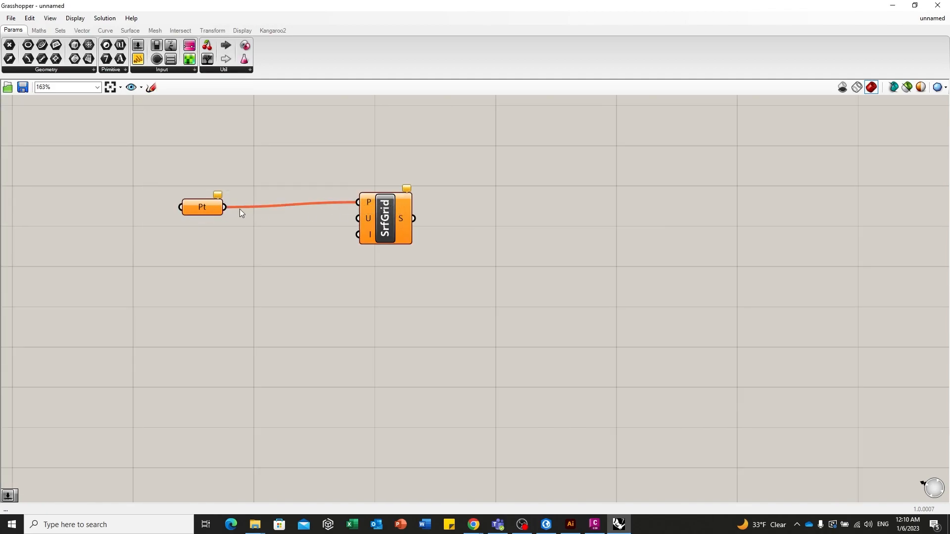
{"action": "left_click_drag", "start_coordinate": [213, 210], "coordinate": [283, 204]}
{"action": "left_click", "coordinate": [290, 218]}
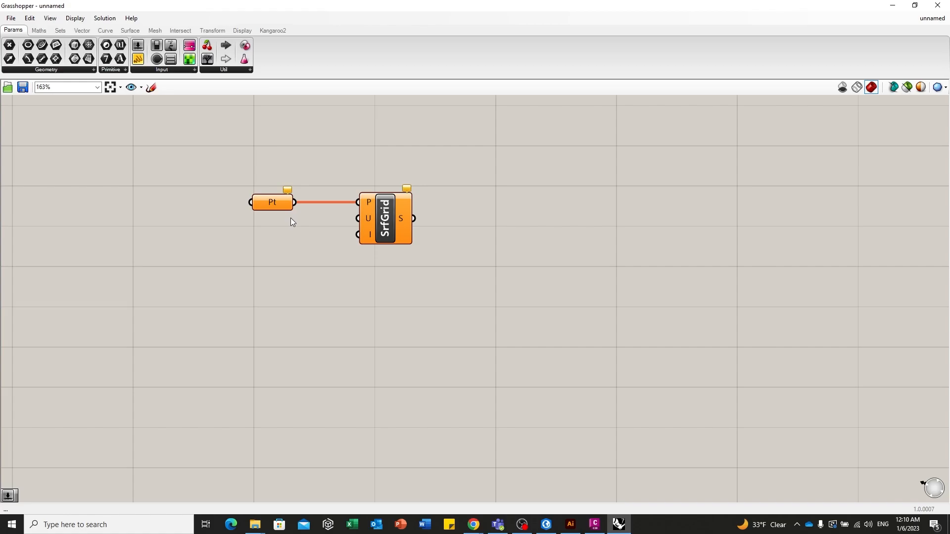
Open the Calculator app and place its window, reduced in size, over the Grasshopper canvas.
{"action": "key", "text": "super+s"}
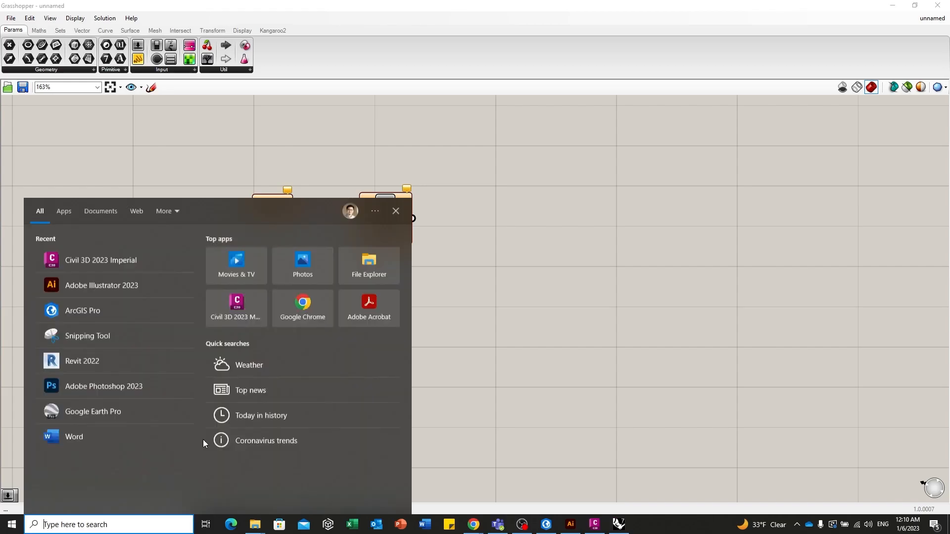
{"action": "type", "text": "ca"}
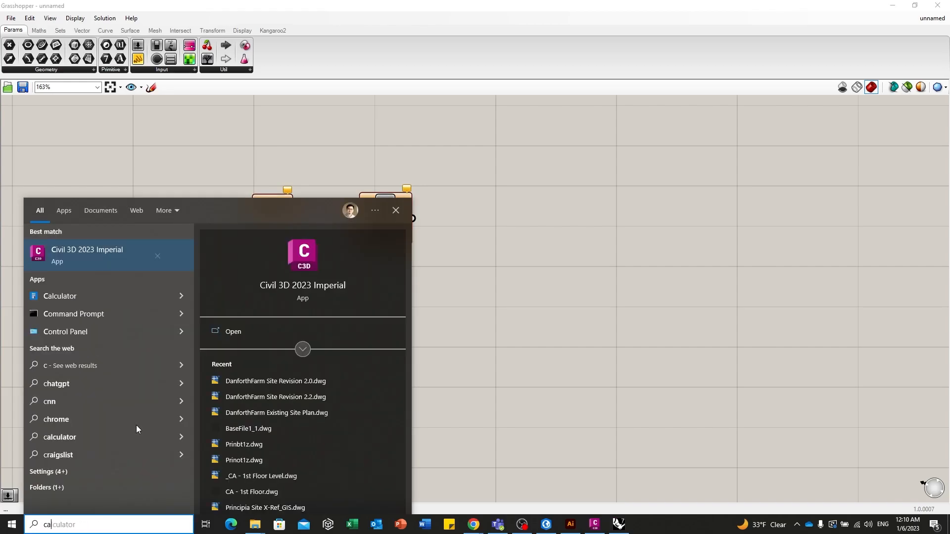
{"action": "key", "text": "Return"}
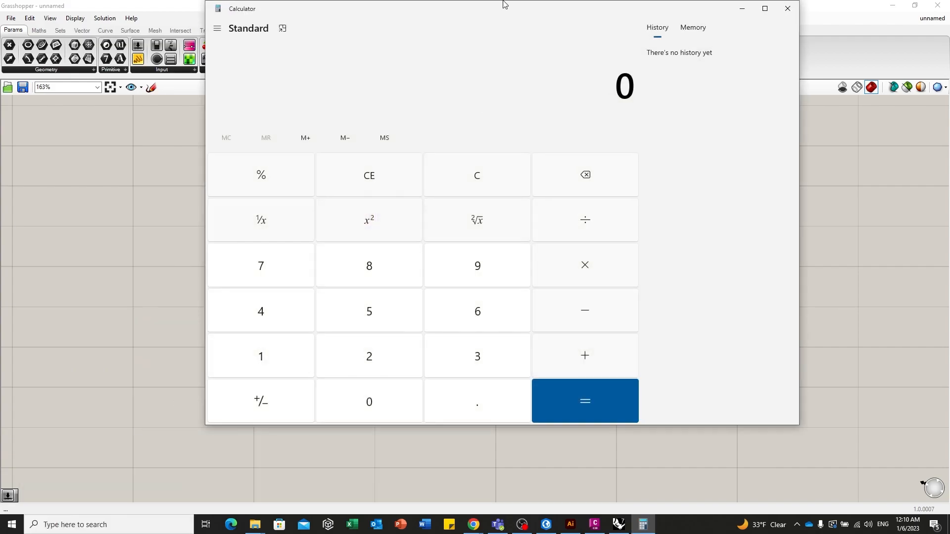
{"action": "left_click_drag", "start_coordinate": [601, 18], "coordinate": [584, 92]}
{"action": "left_click_drag", "start_coordinate": [783, 145], "coordinate": [574, 200]}
Divide 2000 by 5 to work out the grid's U count, and minimize Calculator.
{"action": "left_click", "coordinate": [273, 426]}
{"action": "left_click", "coordinate": [286, 479]}
{"action": "left_click", "coordinate": [286, 479]}
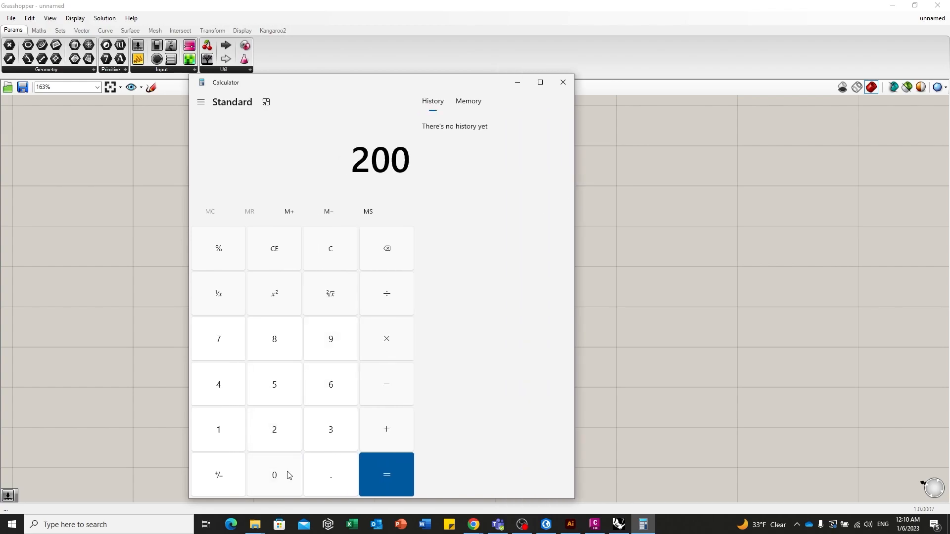
{"action": "left_click", "coordinate": [286, 479]}
{"action": "left_click", "coordinate": [403, 293]}
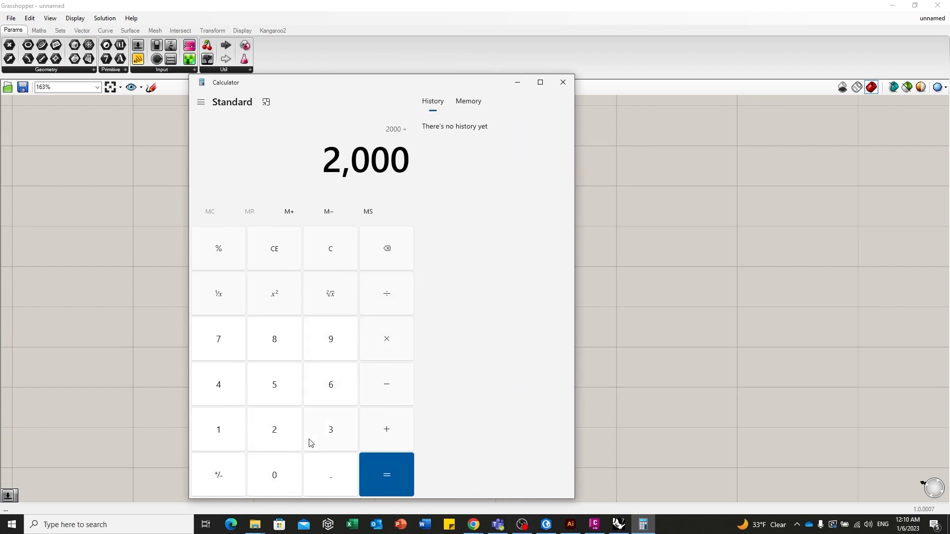
{"action": "left_click", "coordinate": [277, 389]}
{"action": "left_click", "coordinate": [384, 481]}
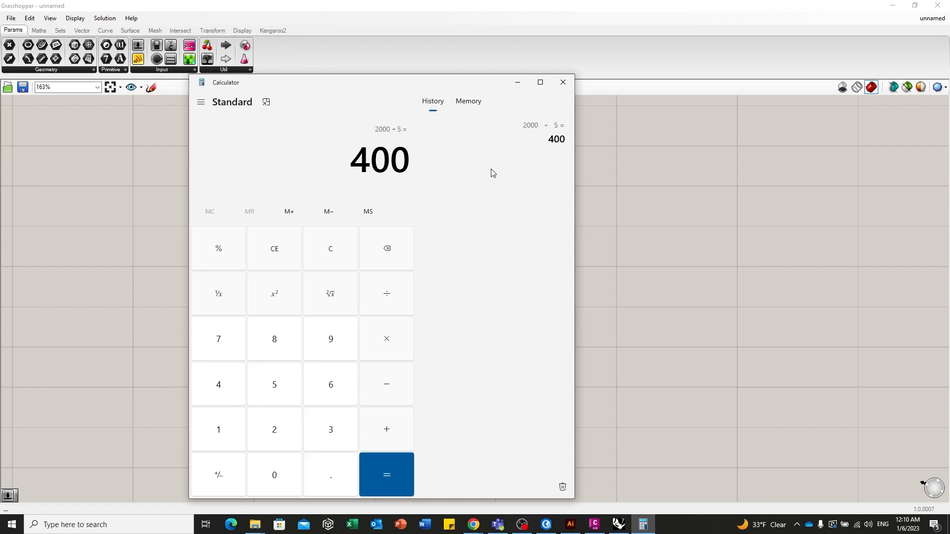
{"action": "left_click", "coordinate": [517, 82]}
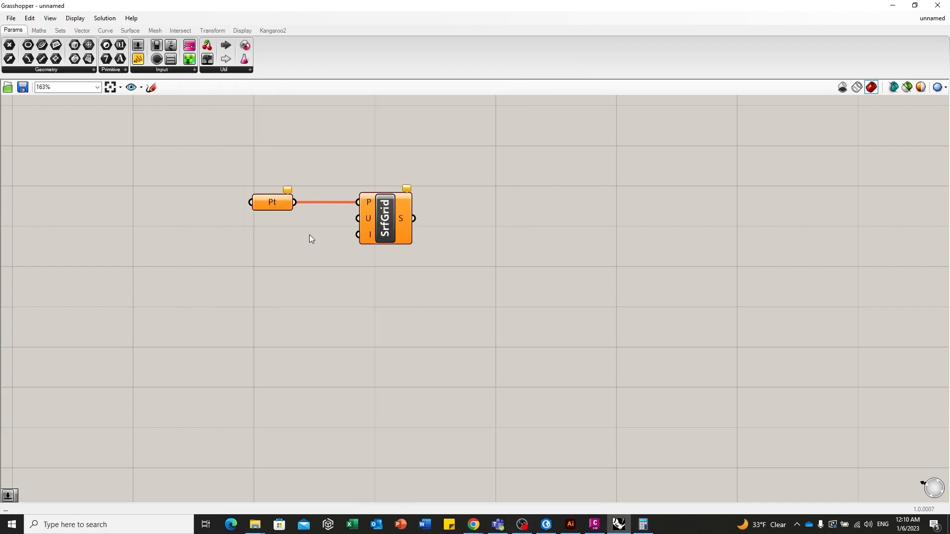
Add a number slider set to 400 and connect it to the U input of the Surface From Points component.
{"action": "double_click", "coordinate": [250, 238]}
{"action": "type", "text": "400"}
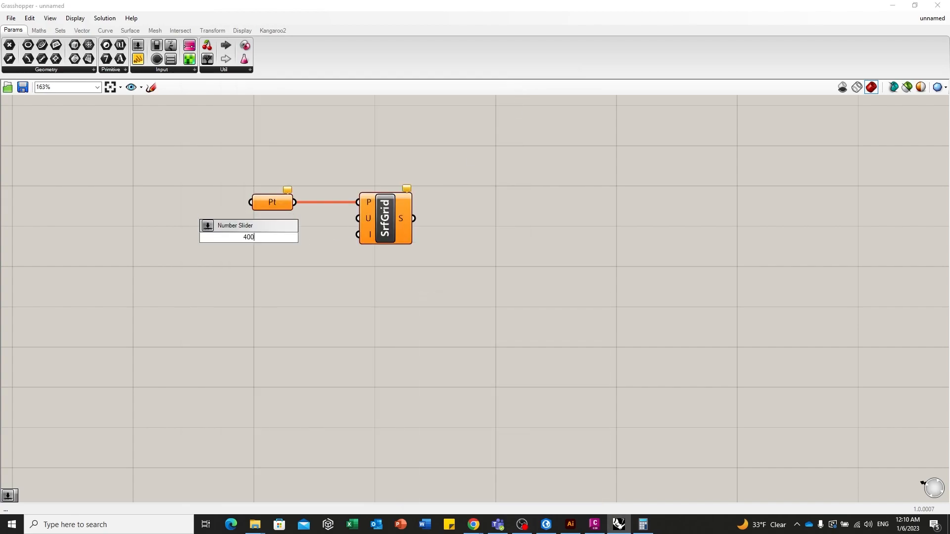
{"action": "key", "text": "Return"}
{"action": "left_click", "coordinate": [296, 239]}
{"action": "left_click_drag", "start_coordinate": [305, 238], "coordinate": [359, 218]}
{"action": "left_click", "coordinate": [391, 258]}
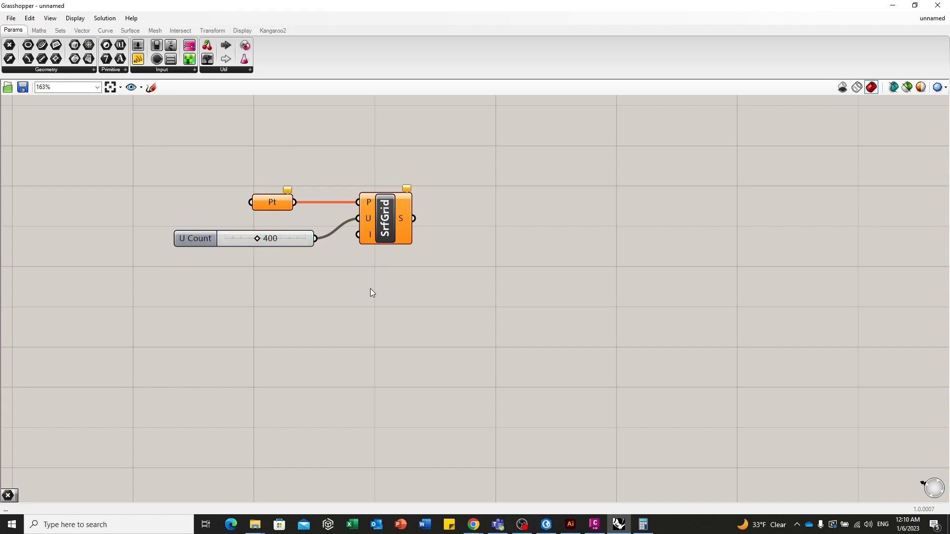
Show Grasshopper beside Rhino, select all the terrain points, and assign them to the Point parameter as multiple points.
{"action": "left_click", "coordinate": [915, 5]}
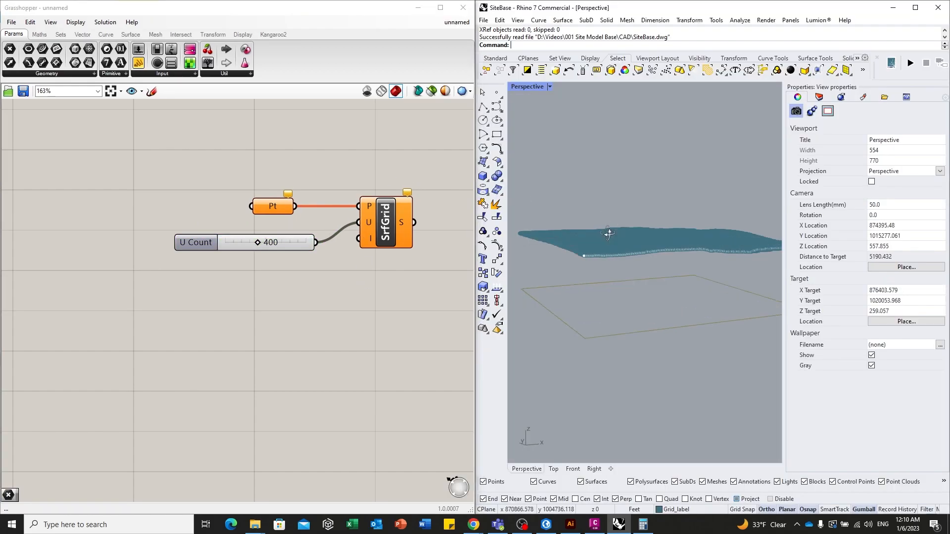
{"action": "left_click_drag", "start_coordinate": [619, 164], "coordinate": [639, 144]}
{"action": "left_click_drag", "start_coordinate": [748, 175], "coordinate": [526, 230]}
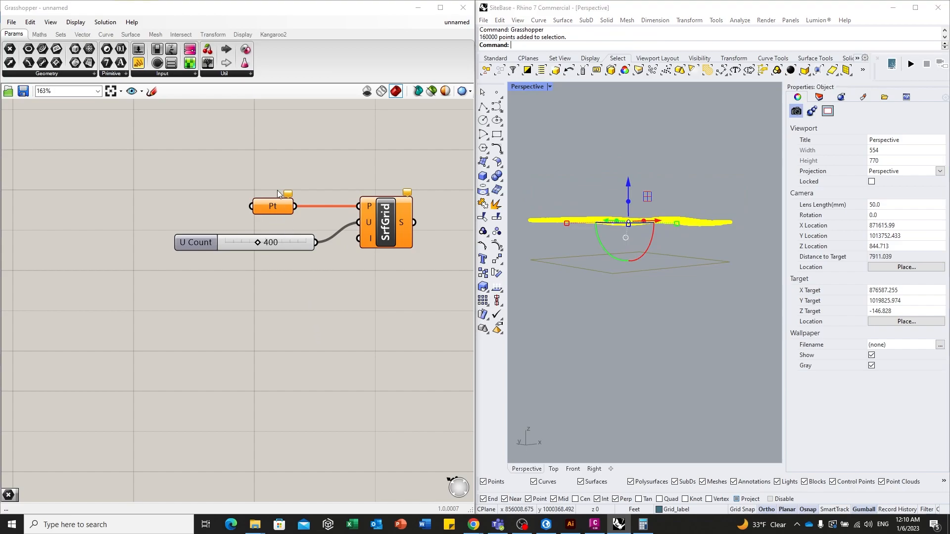
{"action": "right_click", "coordinate": [284, 213]}
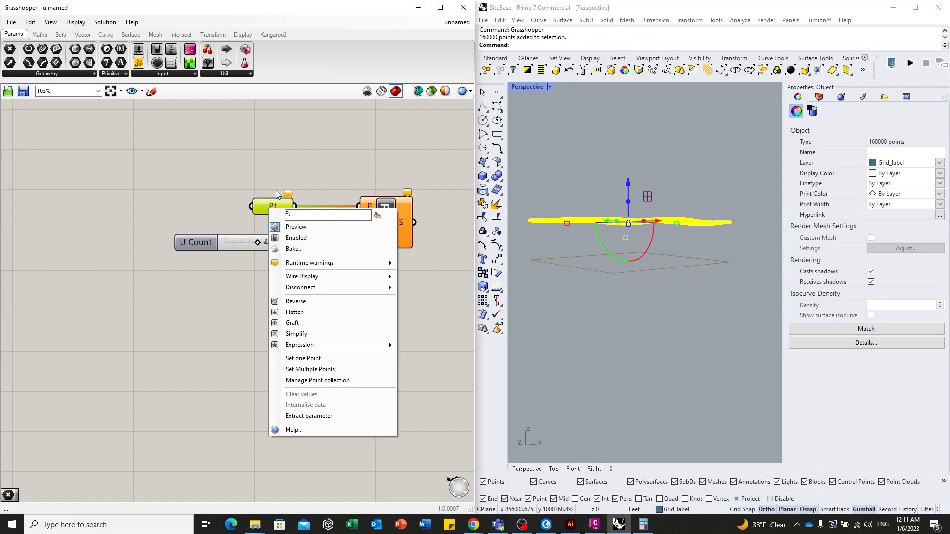
{"action": "left_click", "coordinate": [329, 370]}
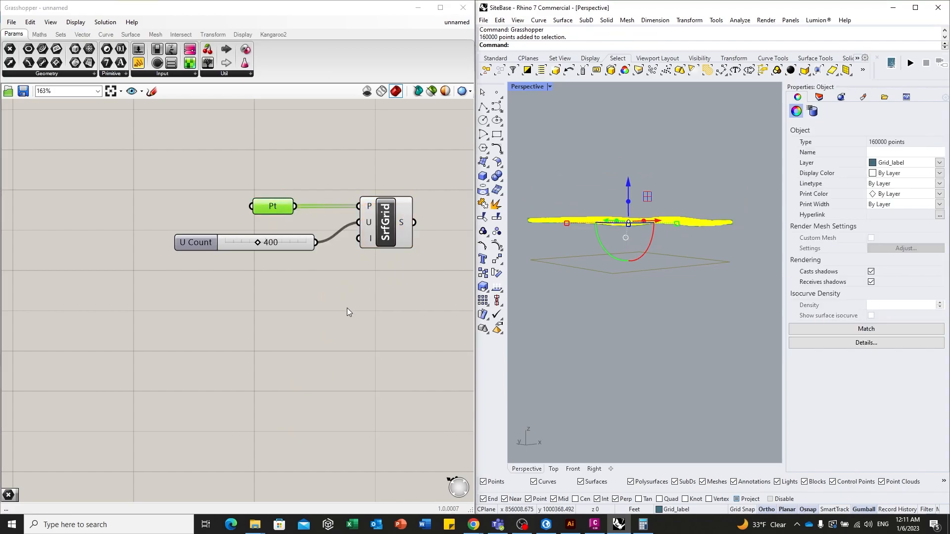
Make BBOX the current Rhino layer and turn off the Grid_label layer.
{"action": "left_click_drag", "start_coordinate": [621, 189], "coordinate": [655, 148]}
{"action": "left_click", "coordinate": [654, 148]}
{"action": "scroll", "coordinate": [622, 211], "scroll_direction": "up", "scroll_amount": 6}
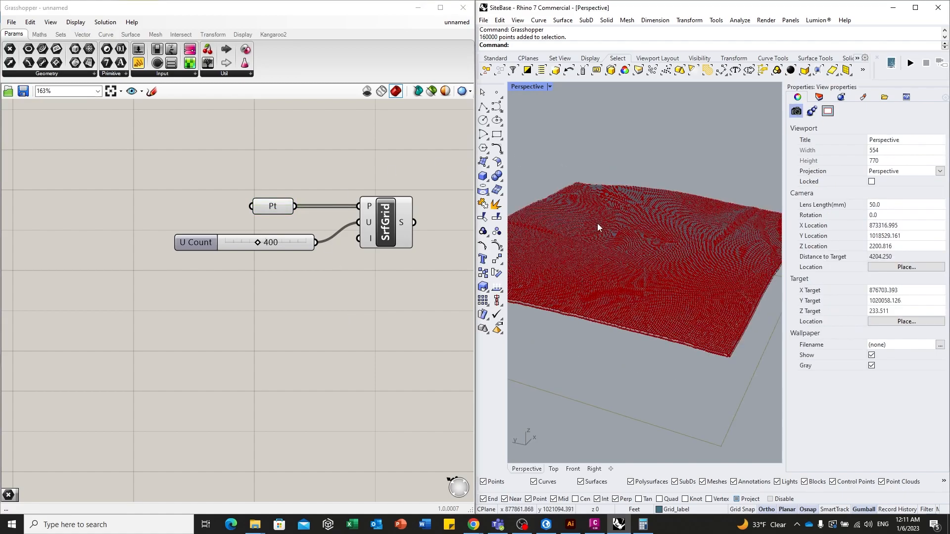
{"action": "left_click", "coordinate": [819, 97]}
{"action": "scroll", "coordinate": [693, 223], "scroll_direction": "down", "scroll_amount": 2}
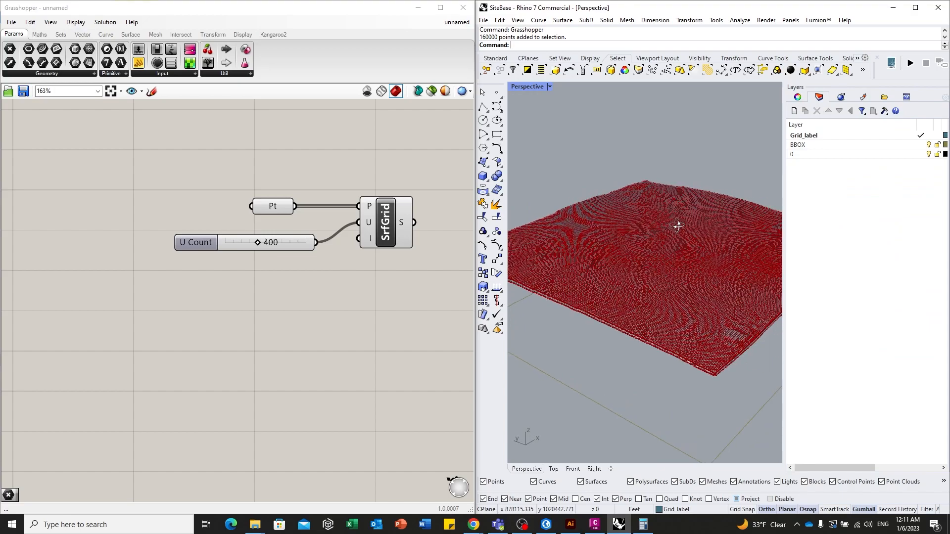
{"action": "double_click", "coordinate": [870, 145]}
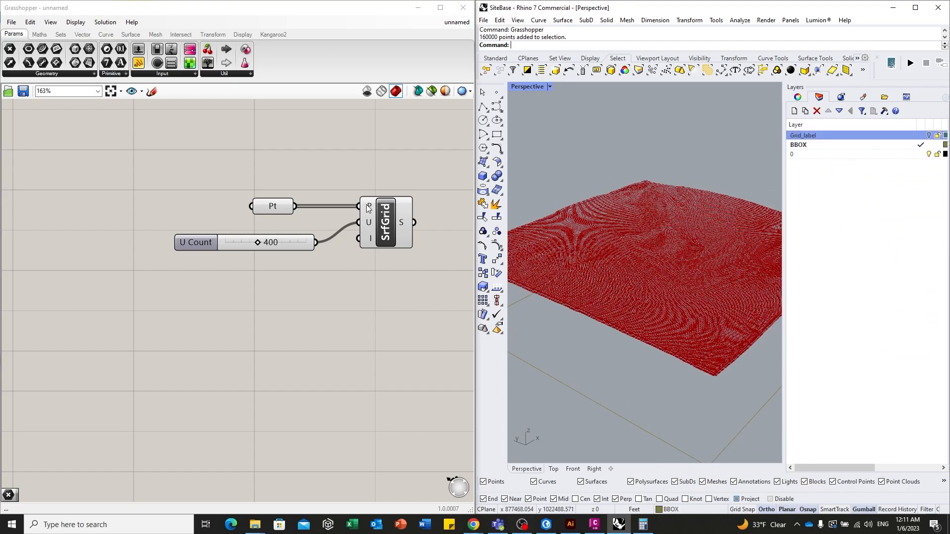
Create a new layer named Surface and make it current.
{"action": "left_click", "coordinate": [795, 111]}
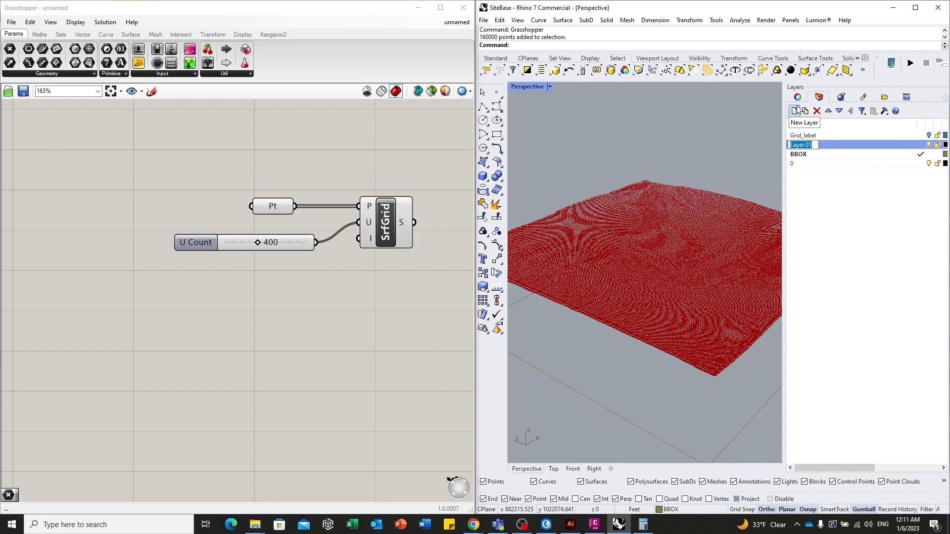
{"action": "type", "text": "Surface"}
{"action": "key", "text": "Return"}
{"action": "double_click", "coordinate": [827, 147]}
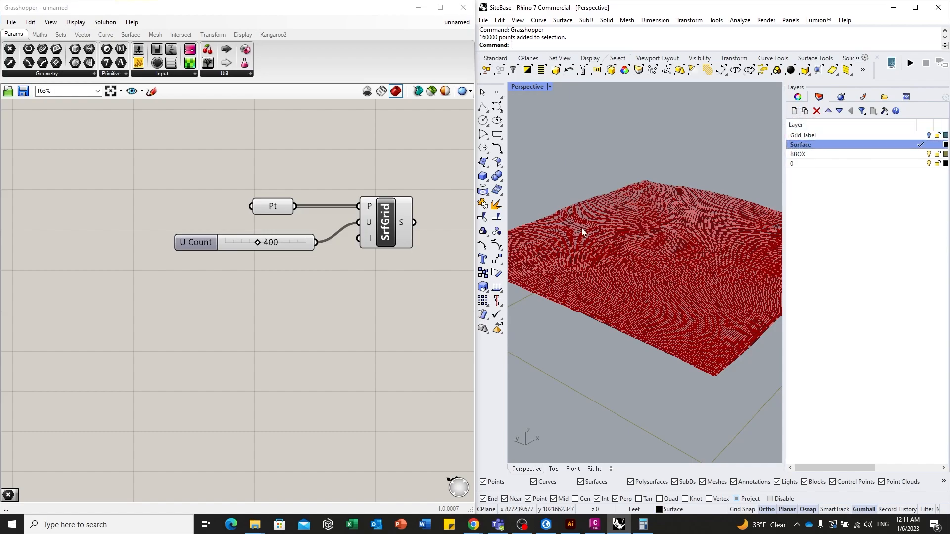
Bake the Surface From Points result to the Surface layer.
{"action": "right_click", "coordinate": [391, 221]}
{"action": "left_click", "coordinate": [414, 257]}
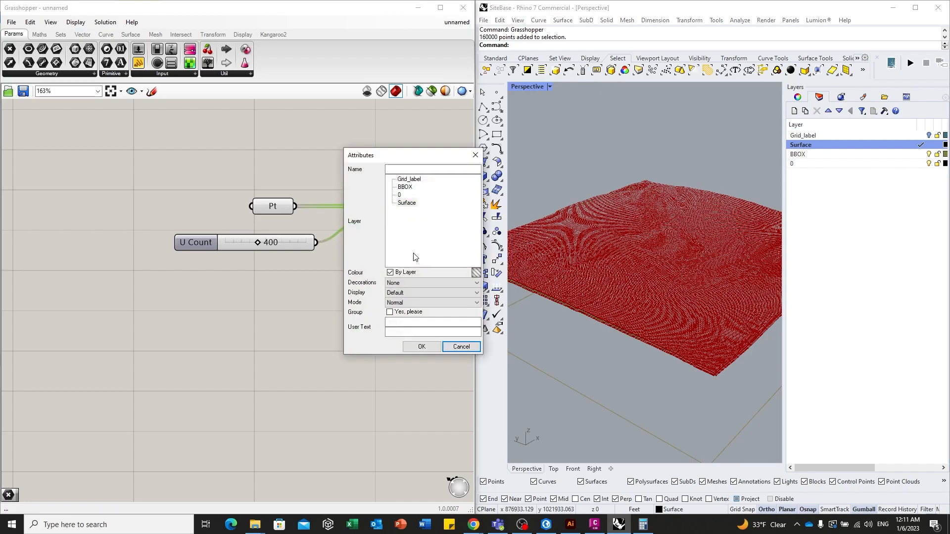
{"action": "left_click", "coordinate": [409, 204]}
{"action": "left_click", "coordinate": [428, 347]}
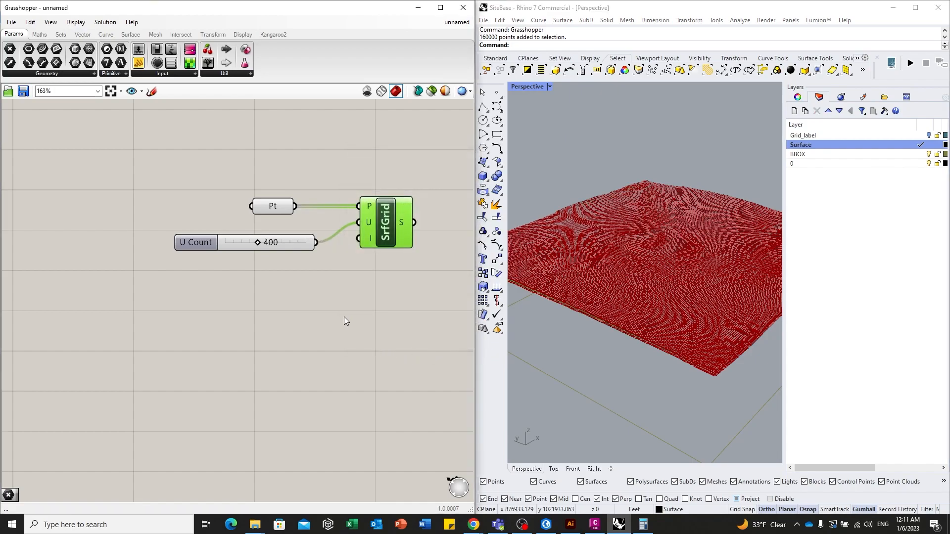
{"action": "left_click", "coordinate": [329, 295]}
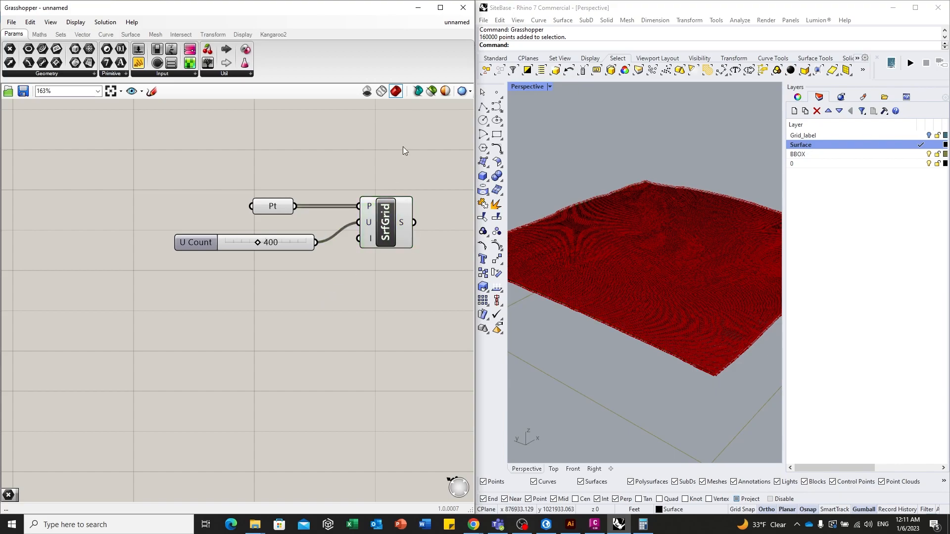
Close the Grasshopper definition without saving it, and close the Grasshopper window.
{"action": "left_click", "coordinate": [459, 25]}
{"action": "left_click", "coordinate": [516, 35]}
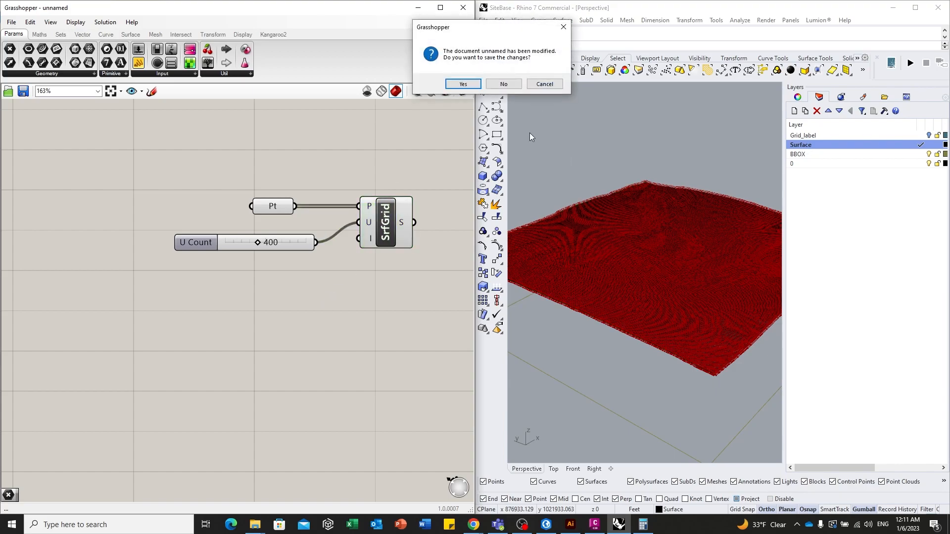
{"action": "left_click", "coordinate": [504, 84]}
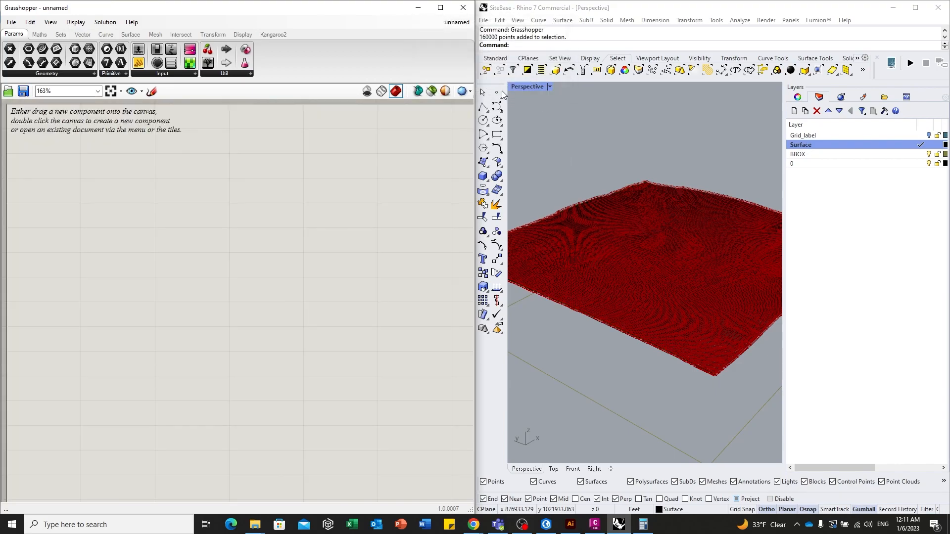
{"action": "left_click", "coordinate": [461, 8]}
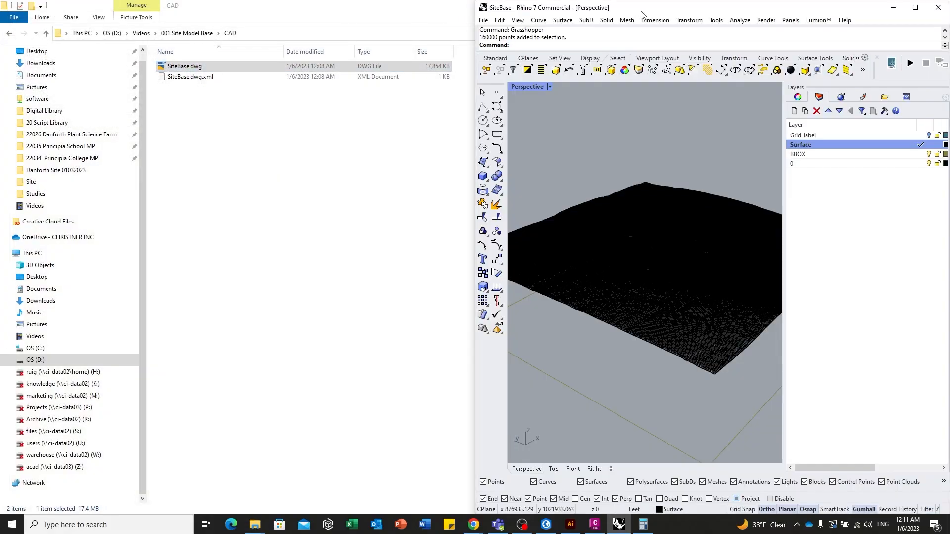
Maximize the Rhino window and inspect the baked terrain surface from several angles.
{"action": "left_click_drag", "start_coordinate": [641, 10], "coordinate": [558, 165]}
{"action": "left_click_drag", "start_coordinate": [608, 147], "coordinate": [335, 2]}
{"action": "scroll", "coordinate": [379, 242], "scroll_direction": "up", "scroll_amount": 8}
{"action": "scroll", "coordinate": [426, 250], "scroll_direction": "down", "scroll_amount": 4}
{"action": "left_click_drag", "start_coordinate": [396, 257], "coordinate": [475, 197]}
{"action": "scroll", "coordinate": [272, 222], "scroll_direction": "up", "scroll_amount": 3}
{"action": "scroll", "coordinate": [384, 246], "scroll_direction": "down", "scroll_amount": 3}
{"action": "left_click_drag", "start_coordinate": [384, 246], "coordinate": [515, 282]}
Select the baked terrain surface and turn off its surface isocurves.
{"action": "key", "text": "ctrl+a"}
{"action": "key", "text": "Escape"}
{"action": "left_click", "coordinate": [414, 246]}
{"action": "key", "text": "Escape"}
{"action": "left_click", "coordinate": [483, 274]}
{"action": "left_click", "coordinate": [797, 93]}
{"action": "left_click", "coordinate": [872, 313]}
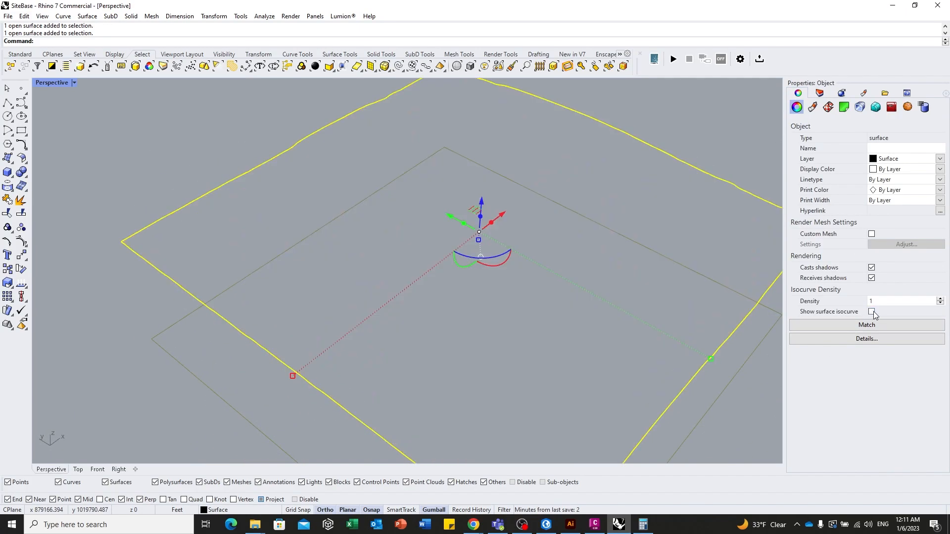
{"action": "left_click", "coordinate": [705, 129]}
Set the Perspective viewport to Shaded display and examine the terrain surface's relief.
{"action": "left_click_drag", "start_coordinate": [705, 128], "coordinate": [375, 186]}
{"action": "key", "text": "ctrl+alt+s"}
{"action": "mouse_move", "coordinate": [418, 210]}
{"action": "left_mouse_down"}
{"action": "mouse_move", "coordinate": [392, 247]}
{"action": "mouse_move", "coordinate": [430, 236]}
{"action": "mouse_move", "coordinate": [430, 267]}
{"action": "mouse_move", "coordinate": [479, 256]}
{"action": "mouse_move", "coordinate": [450, 292]}
{"action": "mouse_move", "coordinate": [445, 245]}
{"action": "left_mouse_up"}
{"action": "scroll", "coordinate": [461, 271], "scroll_direction": "up", "scroll_amount": 4}
{"action": "scroll", "coordinate": [430, 267], "scroll_direction": "down", "scroll_amount": 6}
{"action": "scroll", "coordinate": [282, 200], "scroll_direction": "up", "scroll_amount": 2}
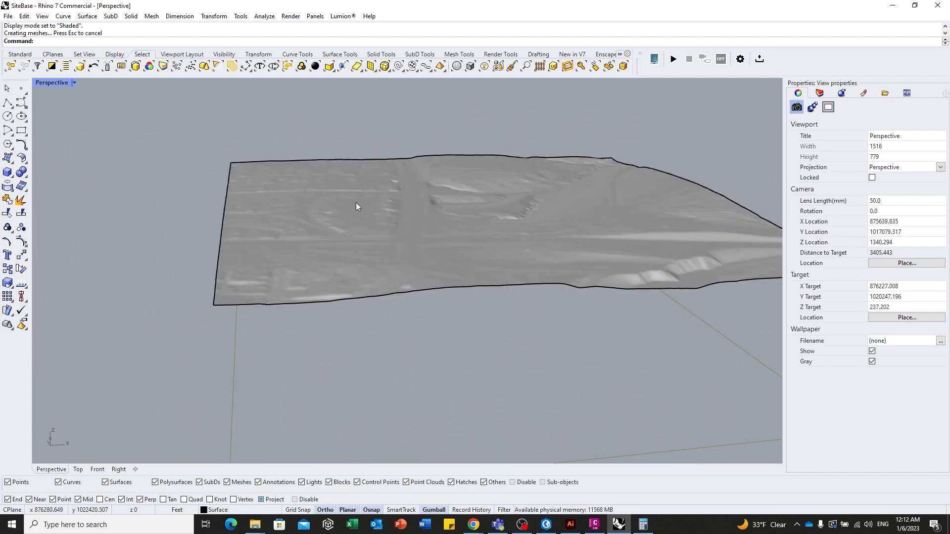
{"action": "left_click_drag", "start_coordinate": [444, 216], "coordinate": [421, 271]}
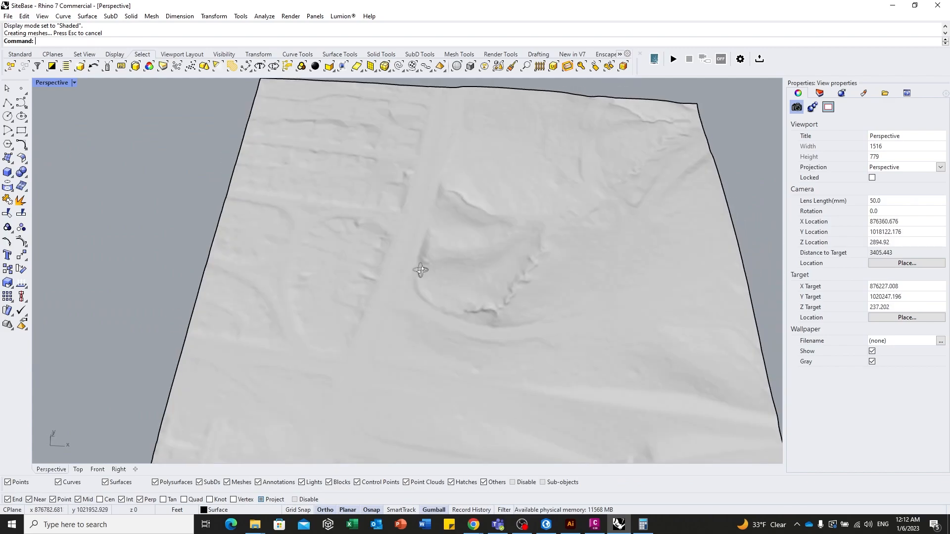
{"action": "scroll", "coordinate": [420, 271], "scroll_direction": "down", "scroll_amount": 4}
Minimize Rhino, switch to ArcGIS Pro, and hide the Grid_label layer to reveal the satellite imagery inside the bounding box.
{"action": "left_click", "coordinate": [892, 5]}
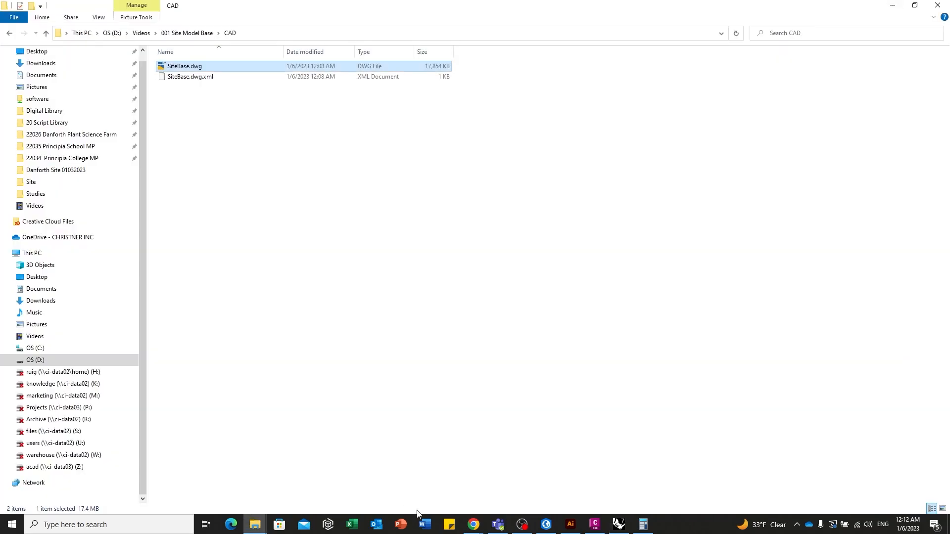
{"action": "left_click", "coordinate": [553, 528]}
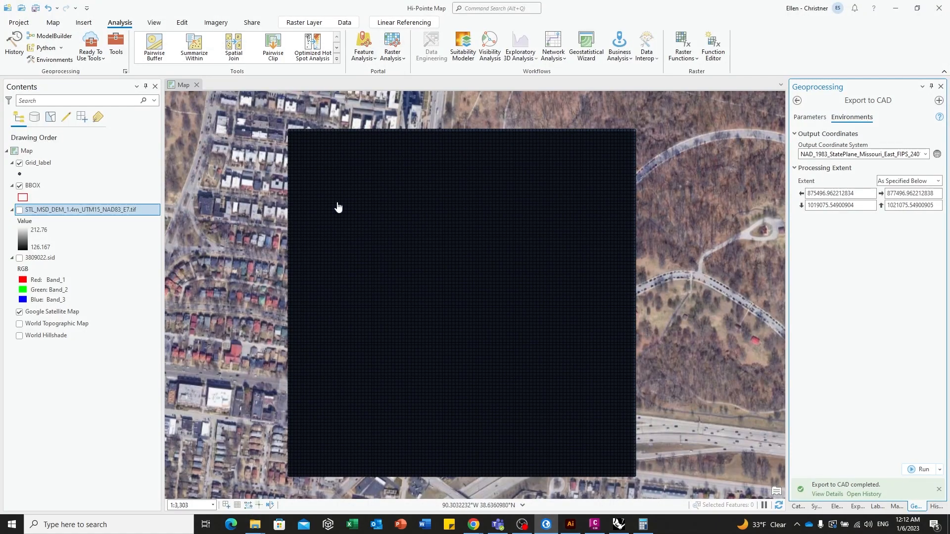
{"action": "left_click", "coordinate": [19, 162]}
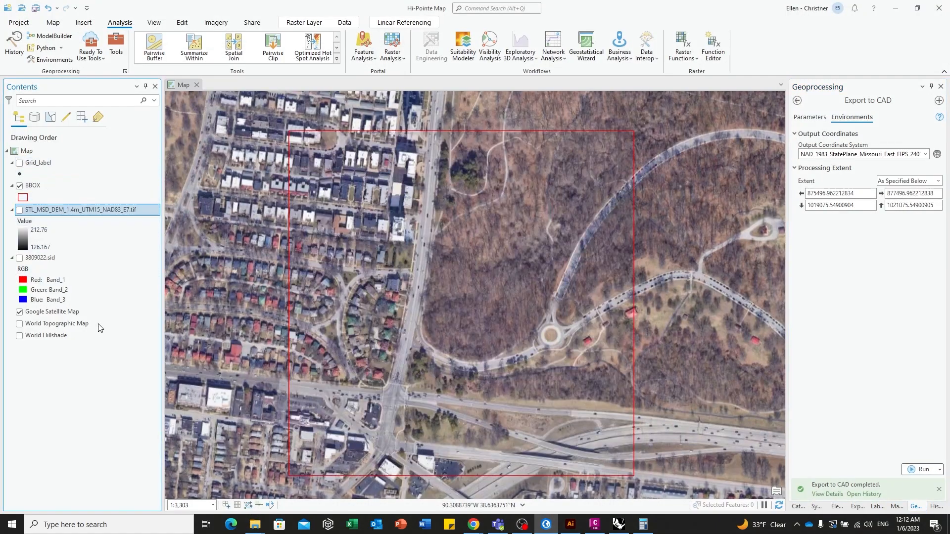
{"action": "scroll", "coordinate": [405, 225], "scroll_direction": "down", "scroll_amount": 1}
{"action": "scroll", "coordinate": [405, 225], "scroll_direction": "down", "scroll_amount": 1}
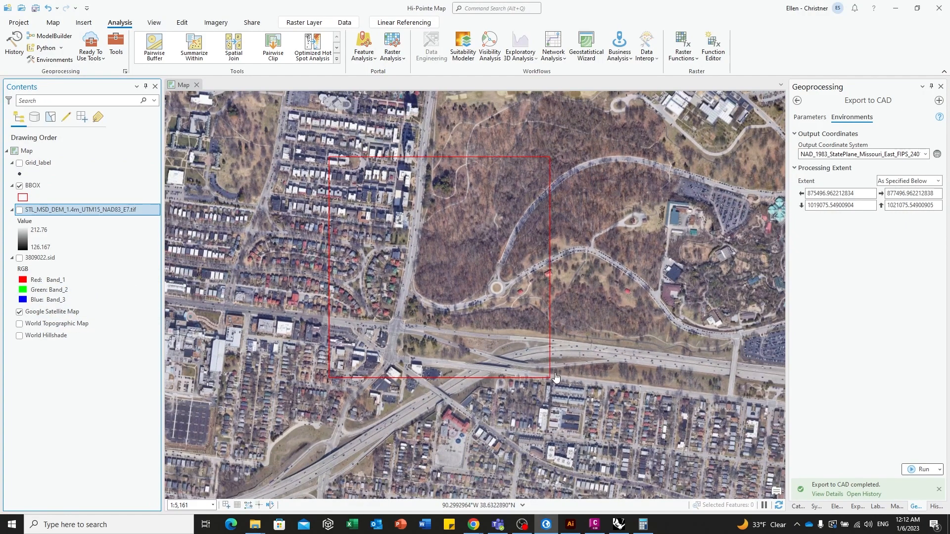
Create a new layout with a custom page size of 36 by 36 inches.
{"action": "left_click", "coordinate": [155, 23]}
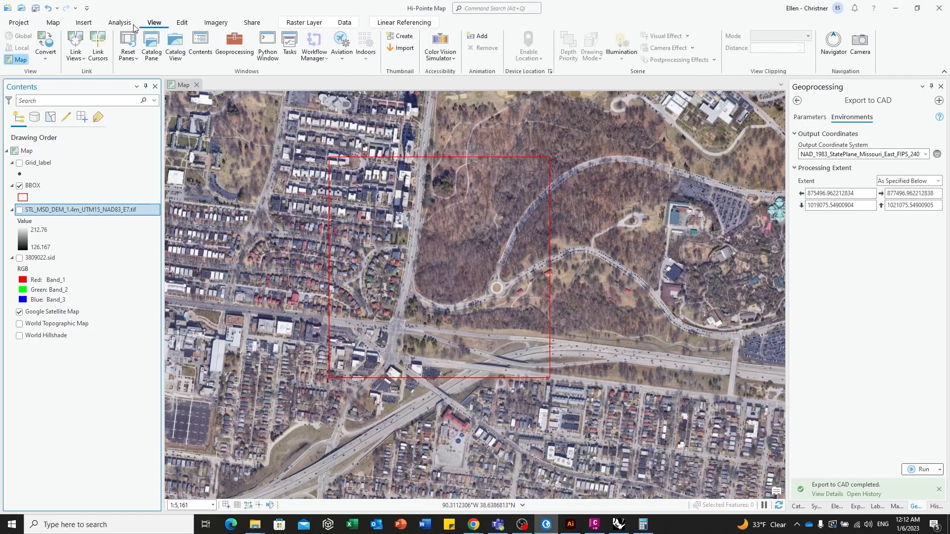
{"action": "left_click", "coordinate": [83, 23]}
{"action": "left_click", "coordinate": [33, 56]}
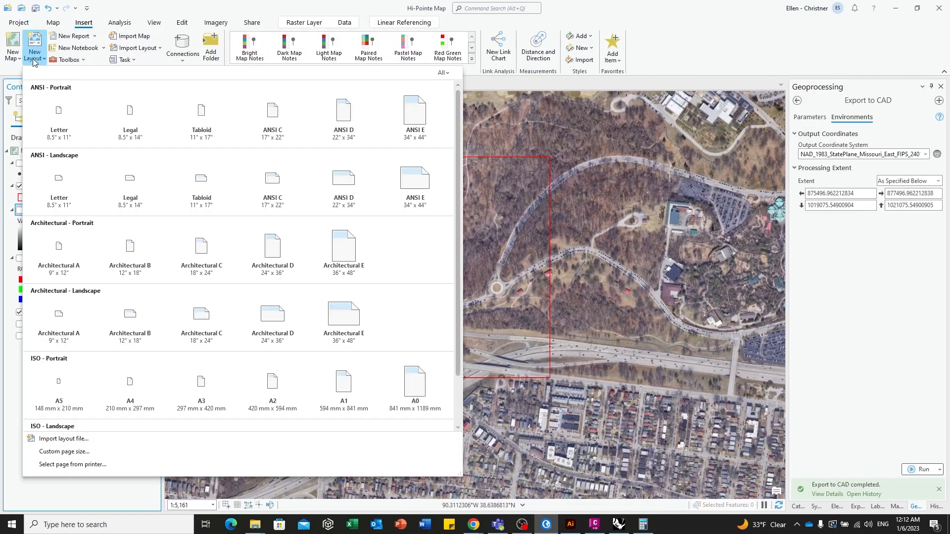
{"action": "scroll", "coordinate": [238, 318], "scroll_direction": "down", "scroll_amount": 2}
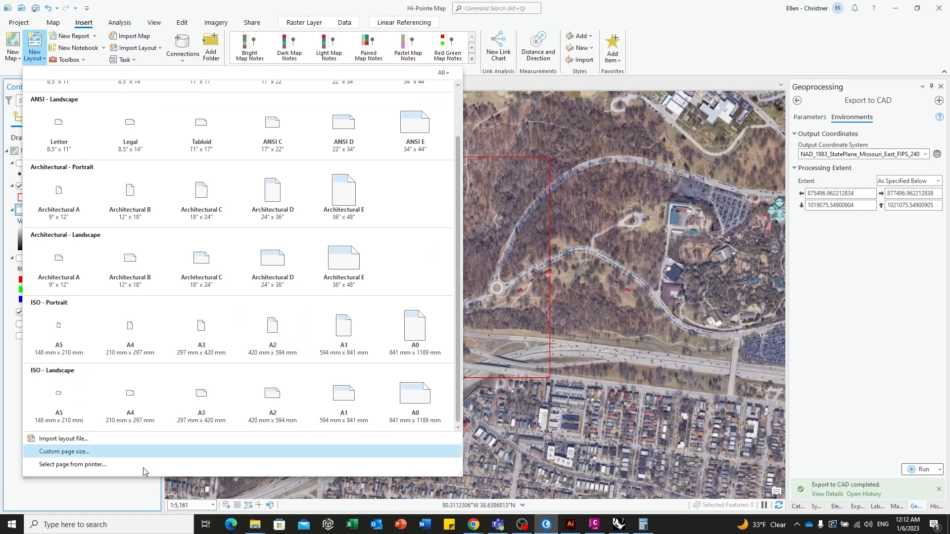
{"action": "left_click", "coordinate": [81, 458]}
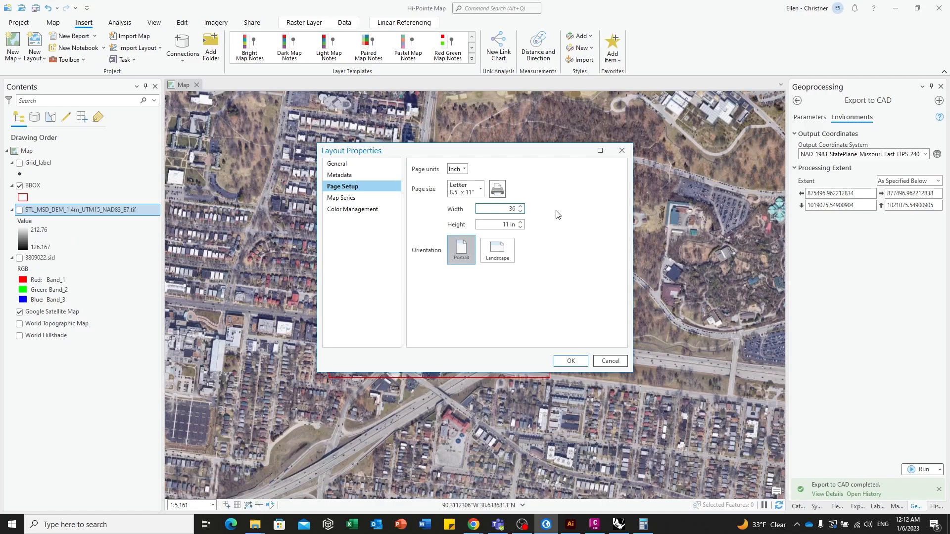
{"action": "key", "text": "Tab"}
{"action": "key", "text": "Tab"}
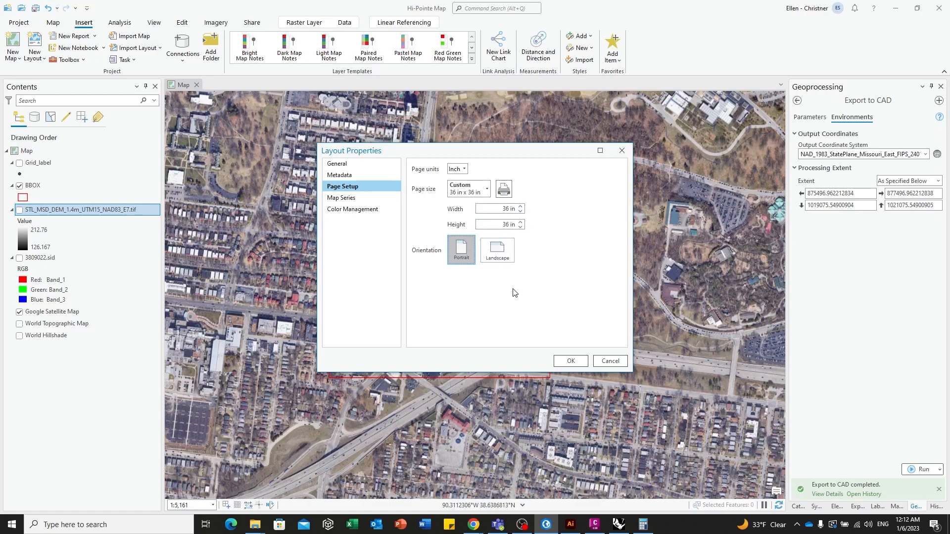
{"action": "key", "text": "Return"}
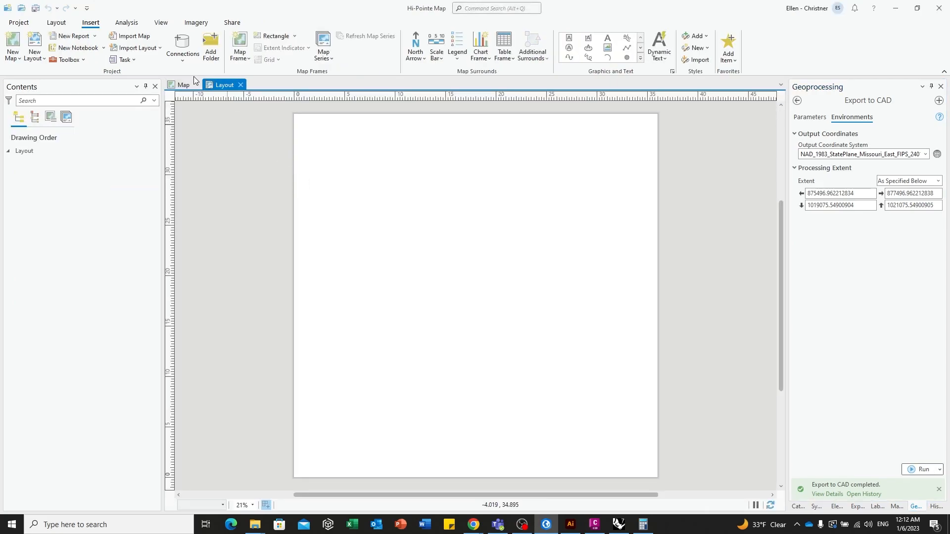
Return to the map, frame the whole BBOX outline closely, and save that extent as a bookmark named Bookmark 1.
{"action": "left_click", "coordinate": [183, 85]}
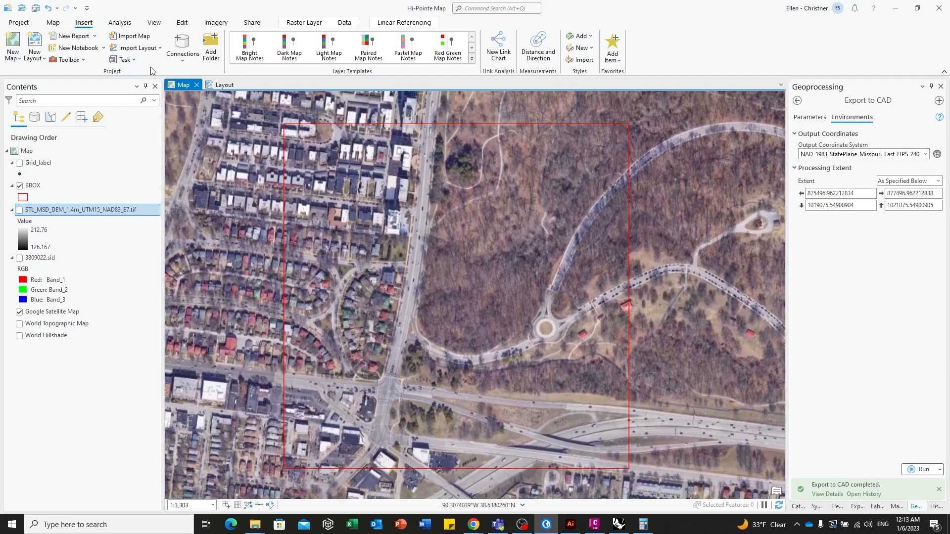
{"action": "left_click", "coordinate": [122, 24]}
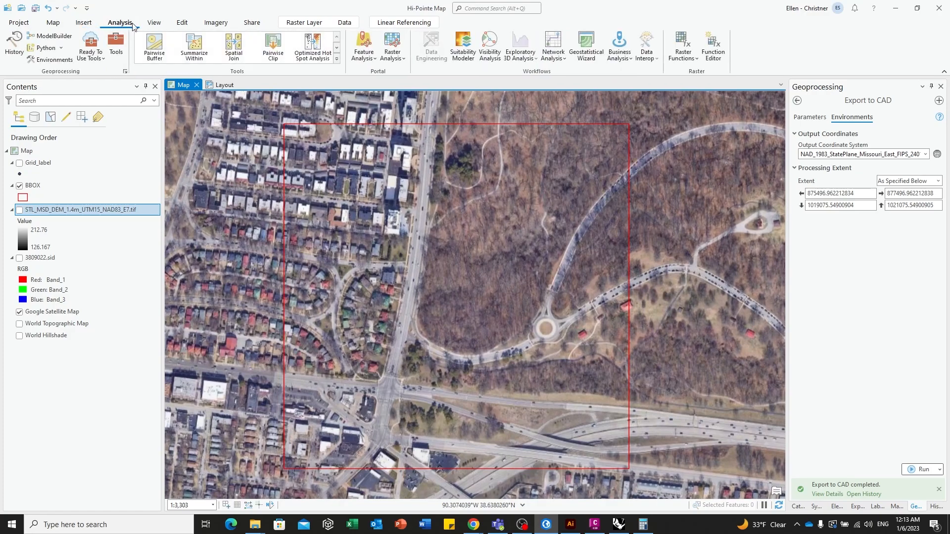
{"action": "left_click", "coordinate": [53, 23]}
{"action": "left_click", "coordinate": [131, 50]}
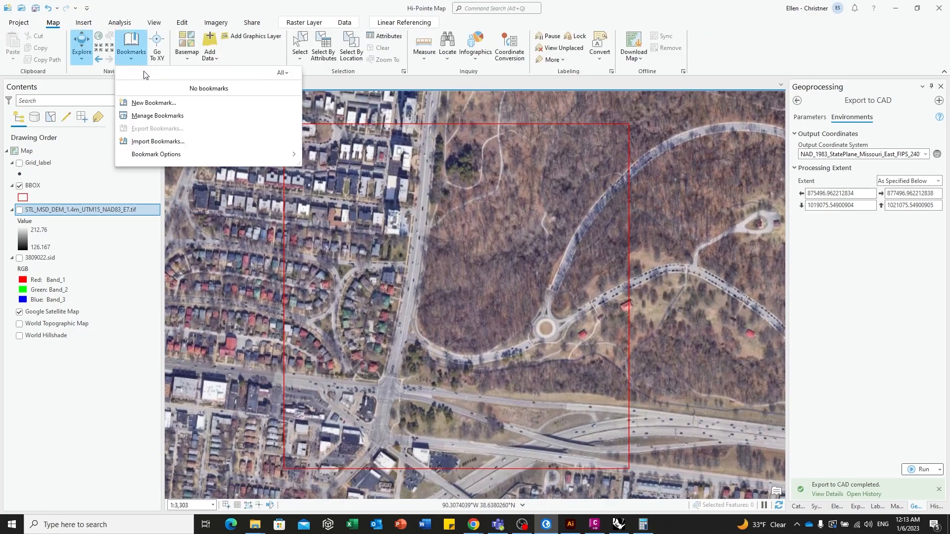
{"action": "left_click", "coordinate": [143, 102]}
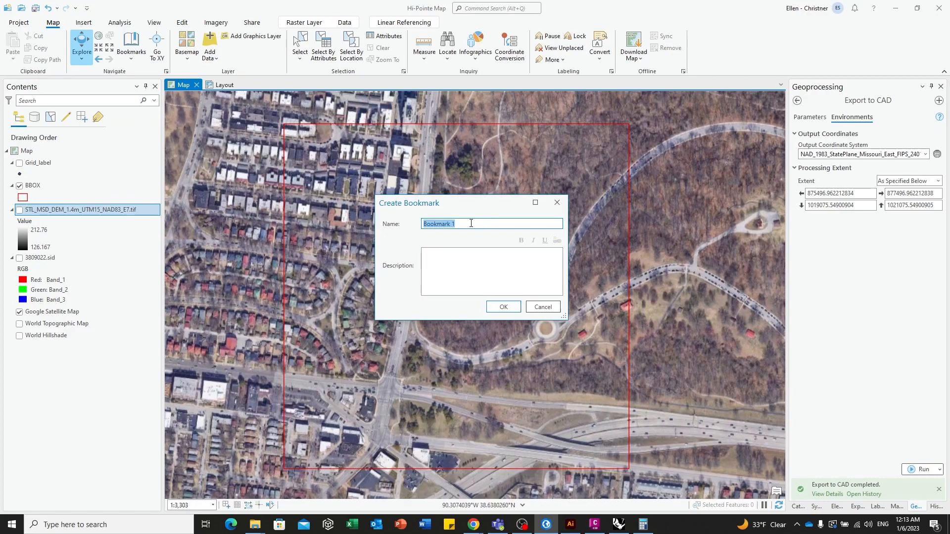
{"action": "left_click", "coordinate": [504, 306]}
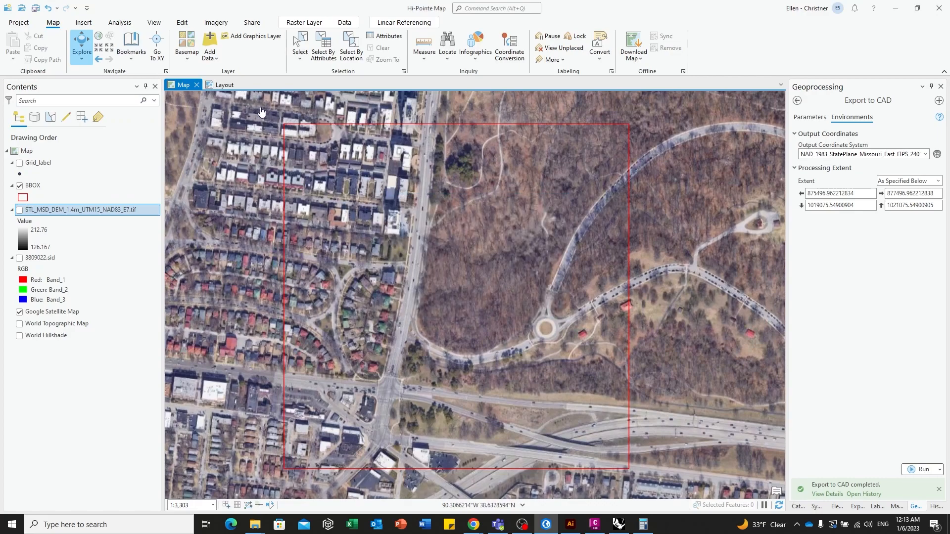
Insert a map frame from Bookmark 1 into the layout, covering almost the whole page inside a narrow margin.
{"action": "left_click", "coordinate": [222, 85]}
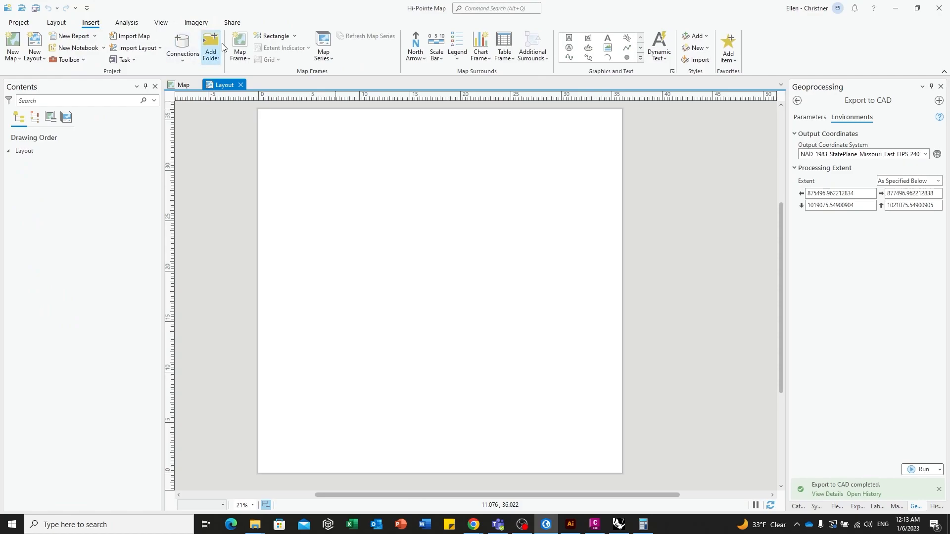
{"action": "left_click", "coordinate": [239, 57]}
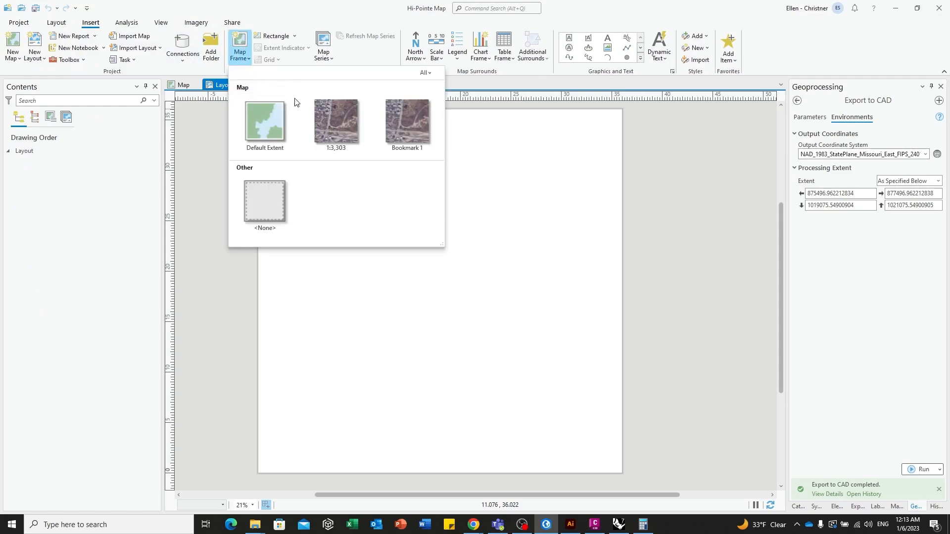
{"action": "left_click", "coordinate": [414, 141]}
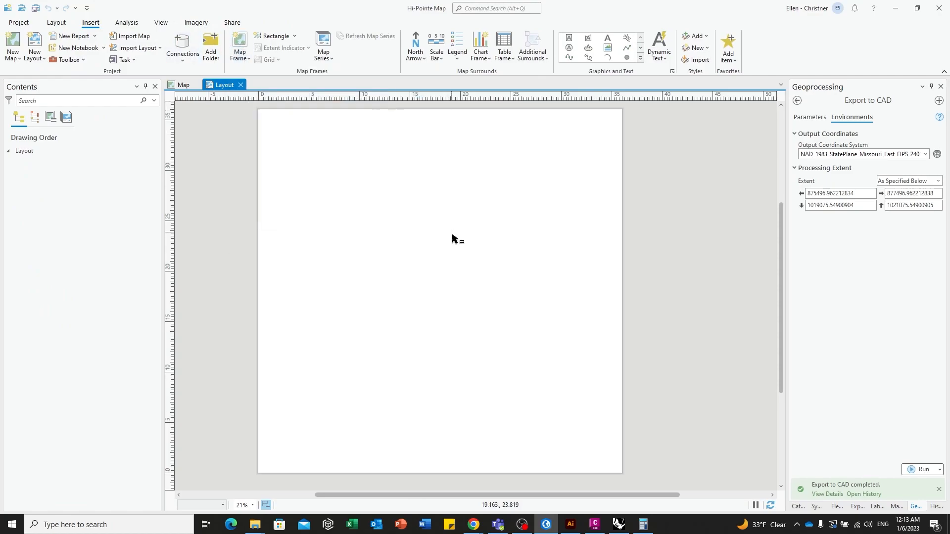
{"action": "left_click_drag", "start_coordinate": [454, 299], "coordinate": [618, 470]}
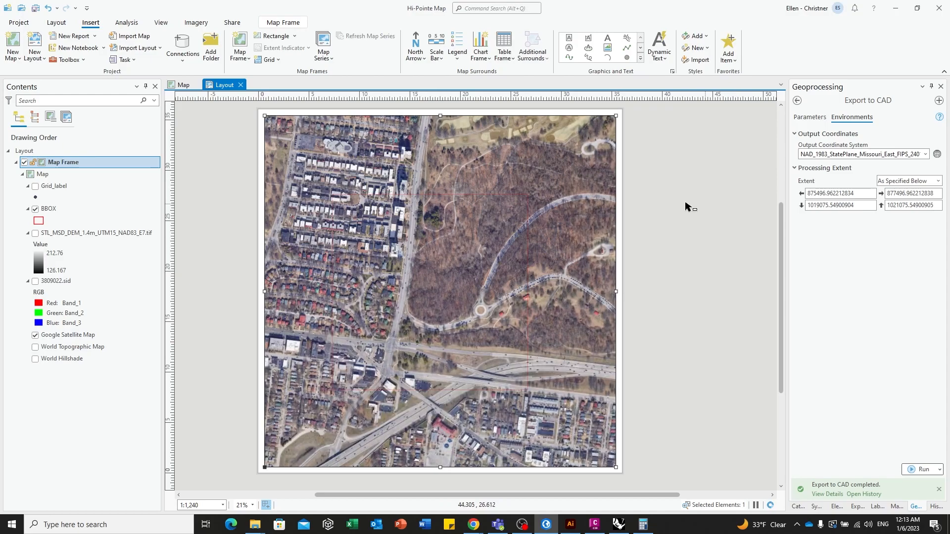
{"action": "left_click", "coordinate": [664, 215]}
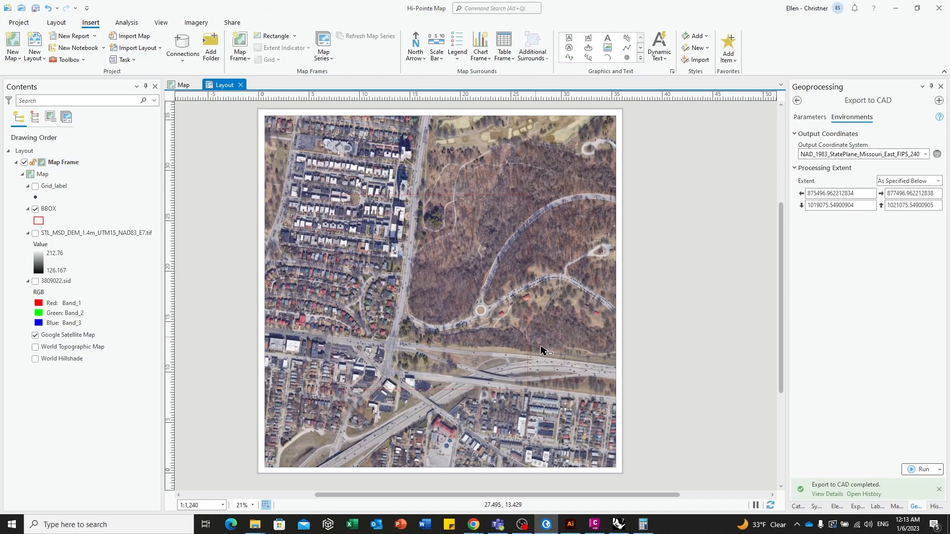
Set the map's properties to clip its layers to the outline of the BBOX layer.
{"action": "left_click", "coordinate": [180, 86]}
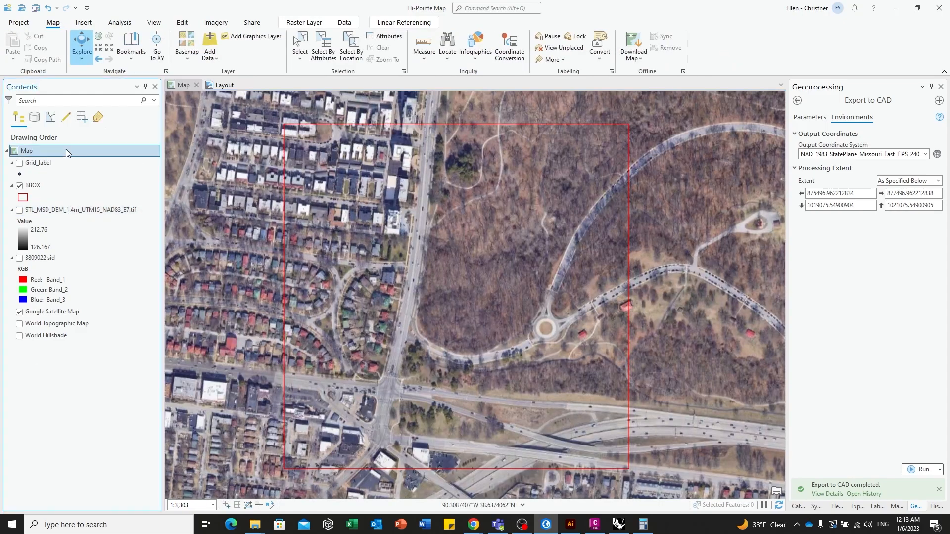
{"action": "right_click", "coordinate": [55, 156]}
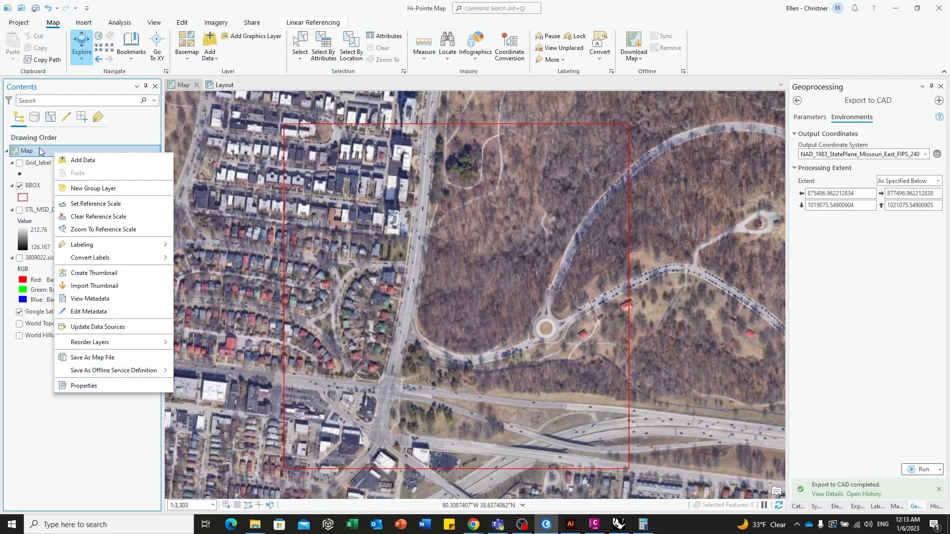
{"action": "left_click", "coordinate": [126, 388]}
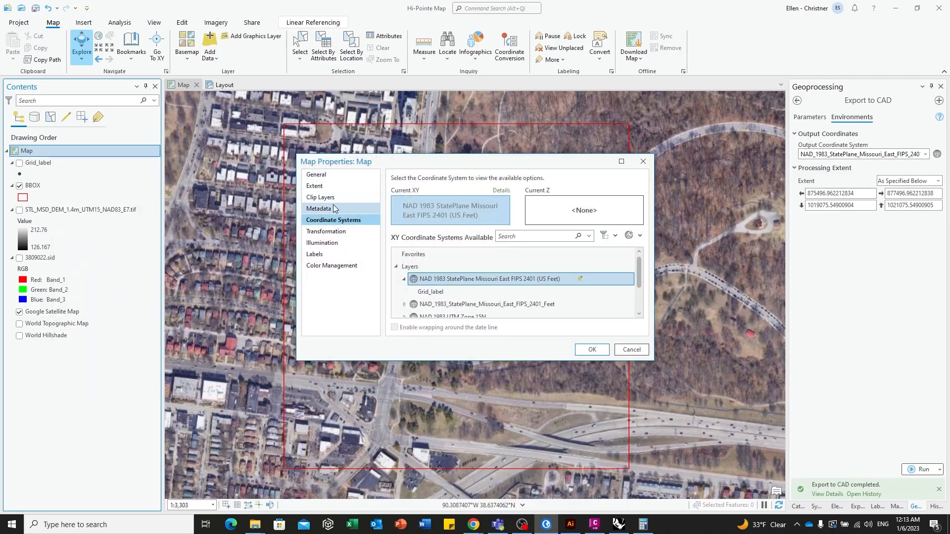
{"action": "left_click", "coordinate": [335, 198]}
{"action": "left_click", "coordinate": [445, 181]}
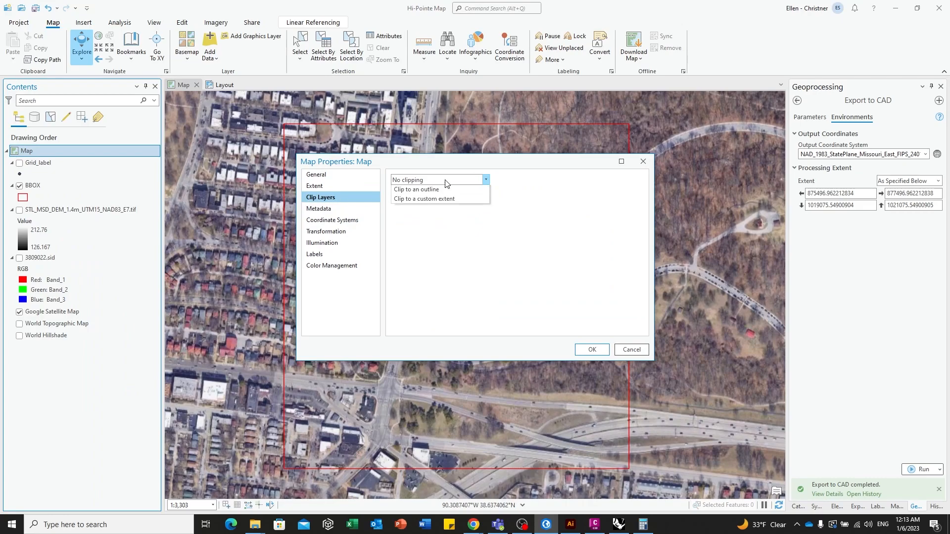
{"action": "left_click", "coordinate": [416, 200]}
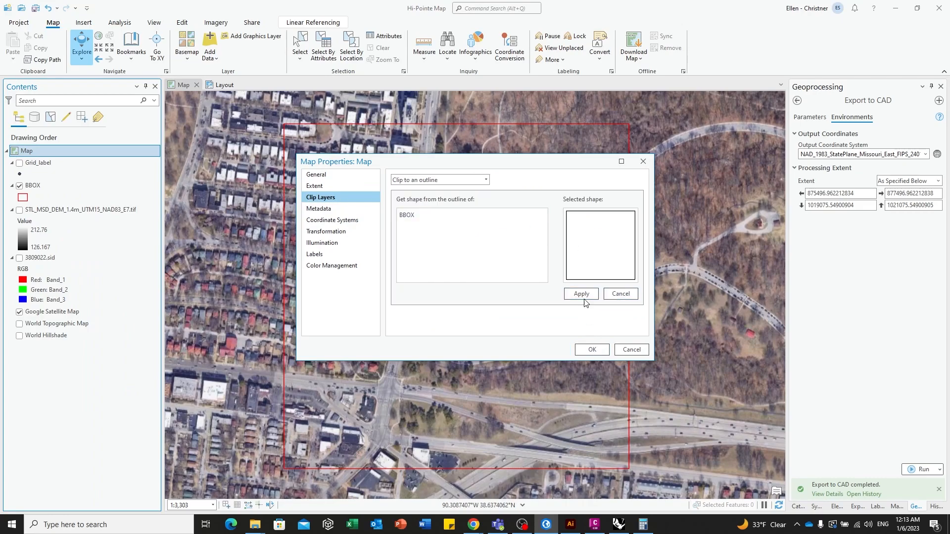
{"action": "left_click", "coordinate": [581, 294]}
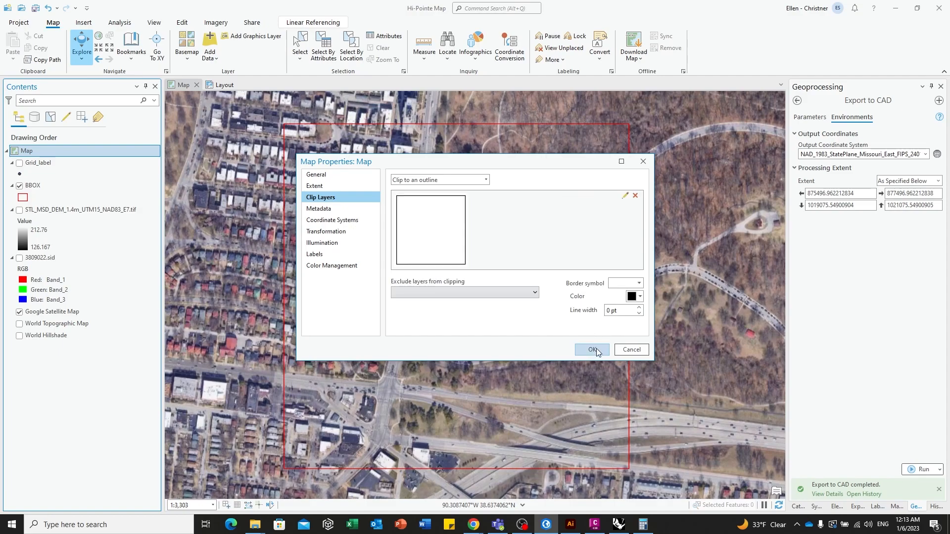
{"action": "left_click", "coordinate": [592, 350]}
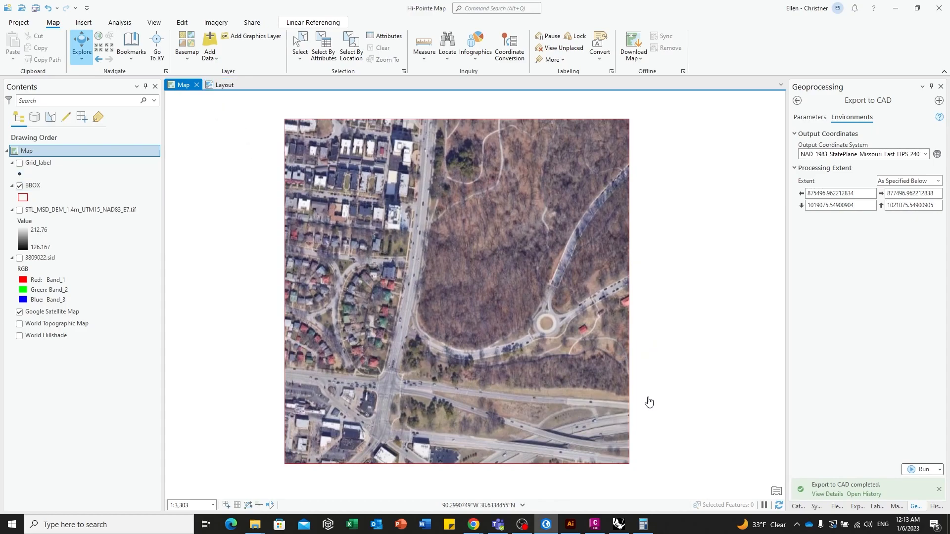
Return to the layout and hide the BBOX layer so no red outline surrounds the clipped imagery.
{"action": "left_click", "coordinate": [223, 85]}
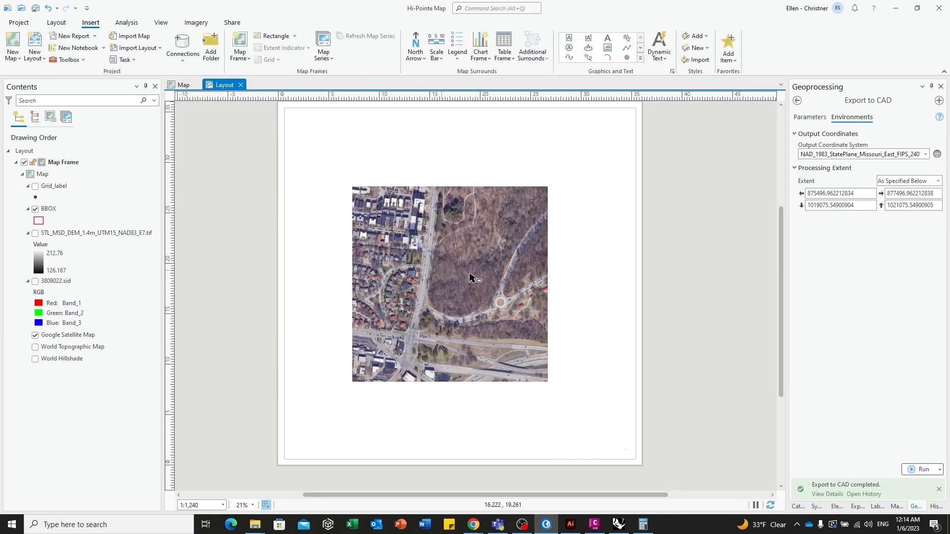
{"action": "left_click", "coordinate": [35, 210]}
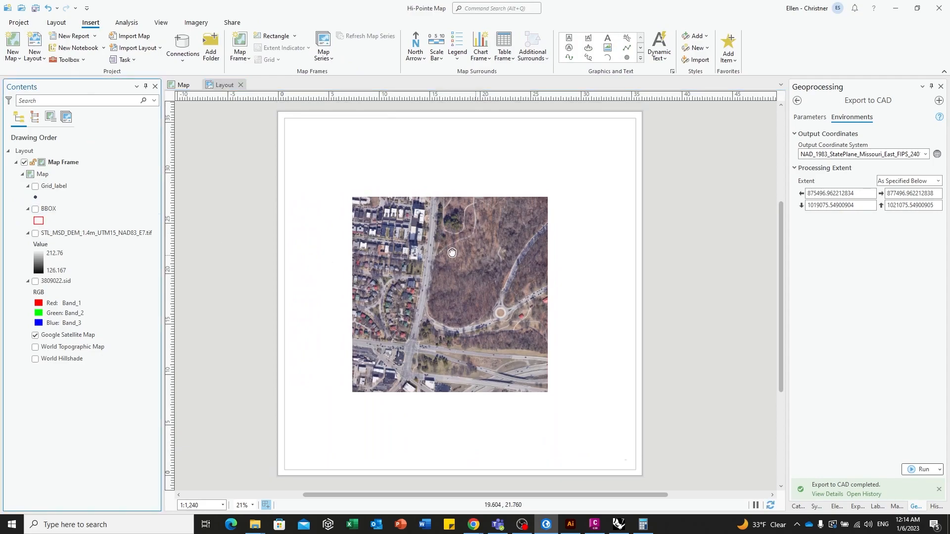
{"action": "left_click", "coordinate": [567, 252]}
{"action": "left_click", "coordinate": [670, 150]}
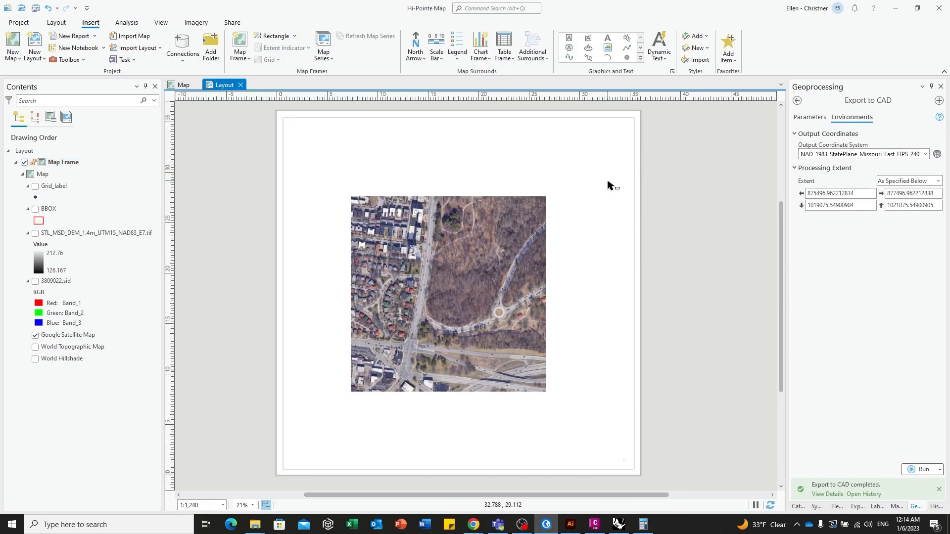
Remove the layout map frame's border by setting its symbol to No color and its width to 0 pt.
{"action": "left_click", "coordinate": [581, 157]}
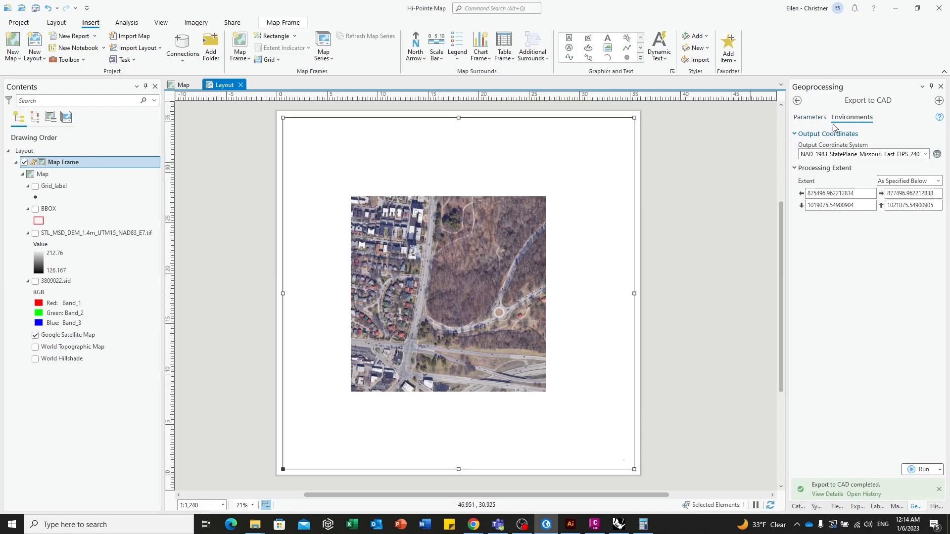
{"action": "left_click", "coordinate": [802, 508]}
{"action": "left_click", "coordinate": [817, 506]}
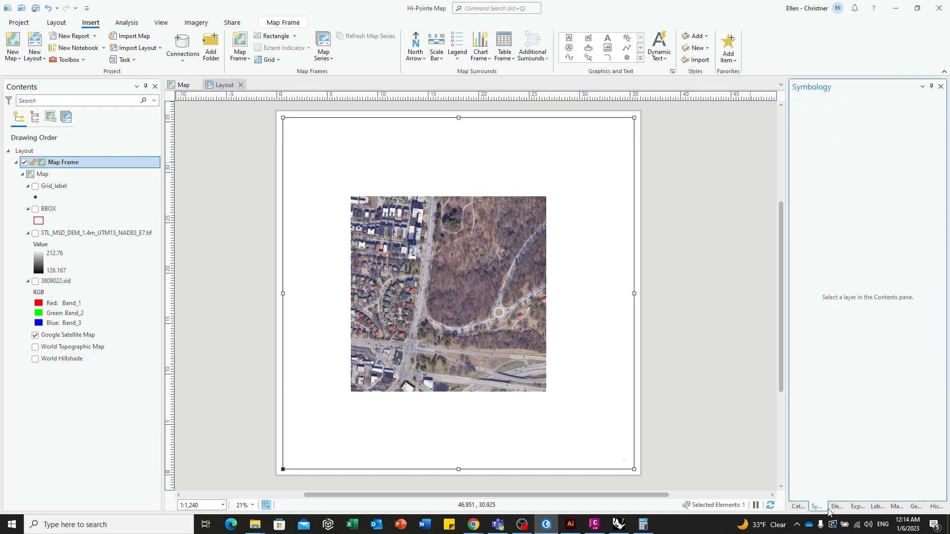
{"action": "left_click", "coordinate": [836, 506]}
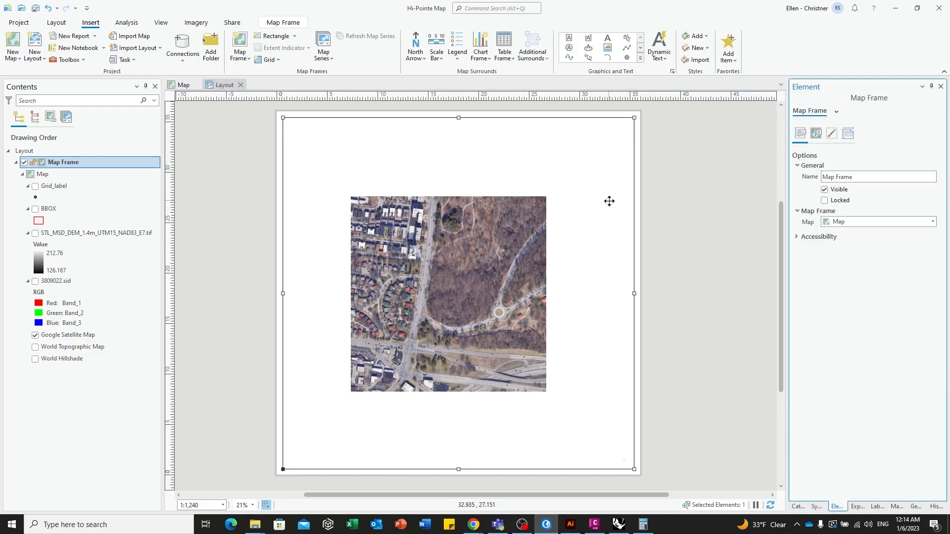
{"action": "left_click", "coordinate": [832, 134]}
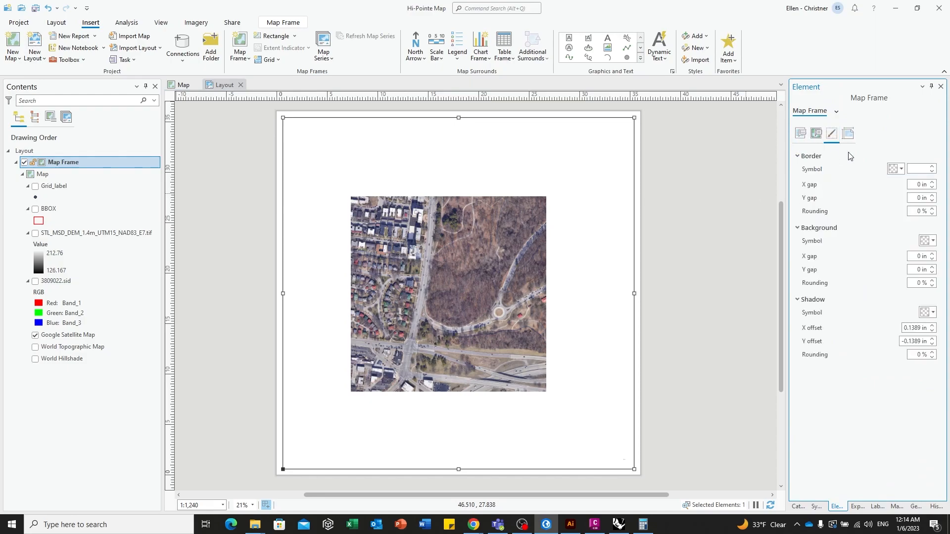
{"action": "left_click", "coordinate": [901, 169]}
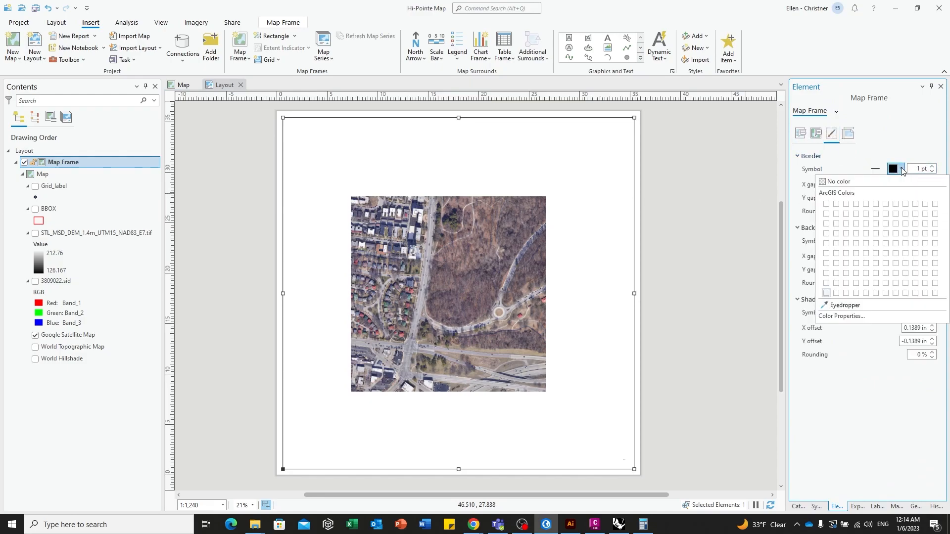
{"action": "left_click", "coordinate": [836, 181]}
{"action": "key", "text": "Tab"}
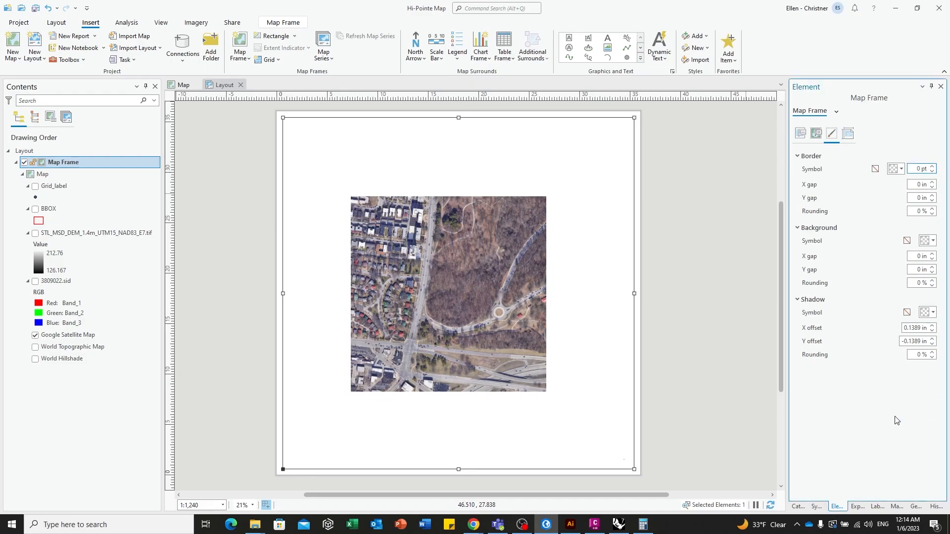
{"action": "left_click", "coordinate": [703, 373]}
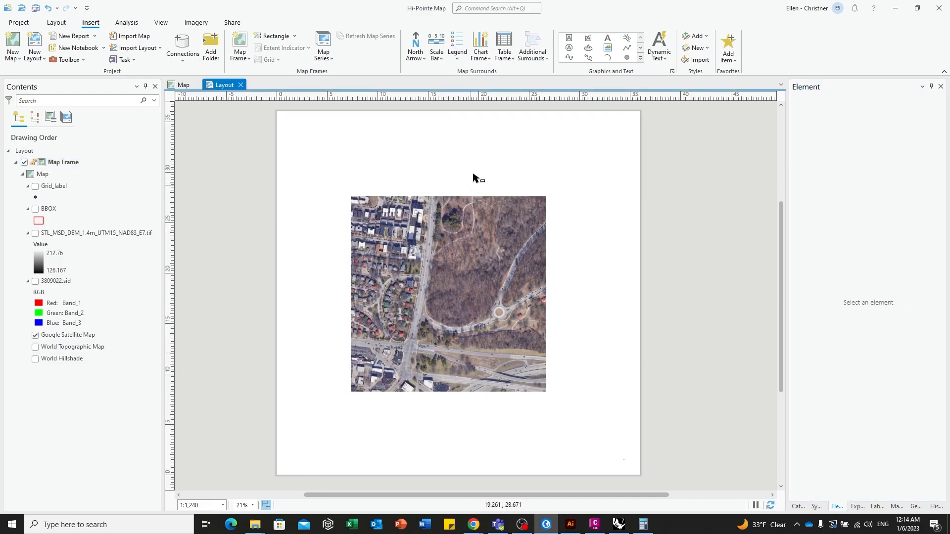
Enlarge the imagery in the layout's map frame by trying a scale of 1:1,000 and a scale of 1:800.
{"action": "left_click", "coordinate": [502, 233]}
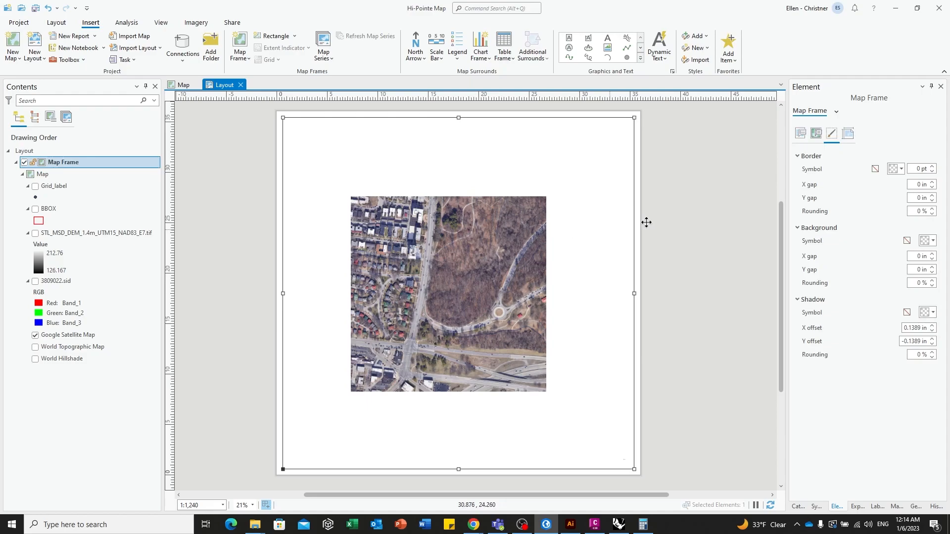
{"action": "left_click", "coordinate": [803, 134]}
{"action": "left_click", "coordinate": [817, 133]}
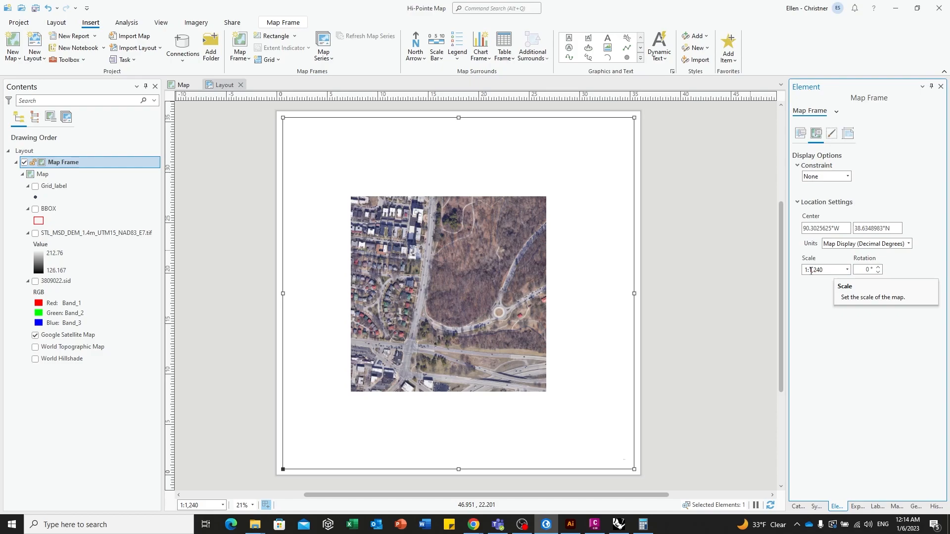
{"action": "left_click", "coordinate": [811, 271]}
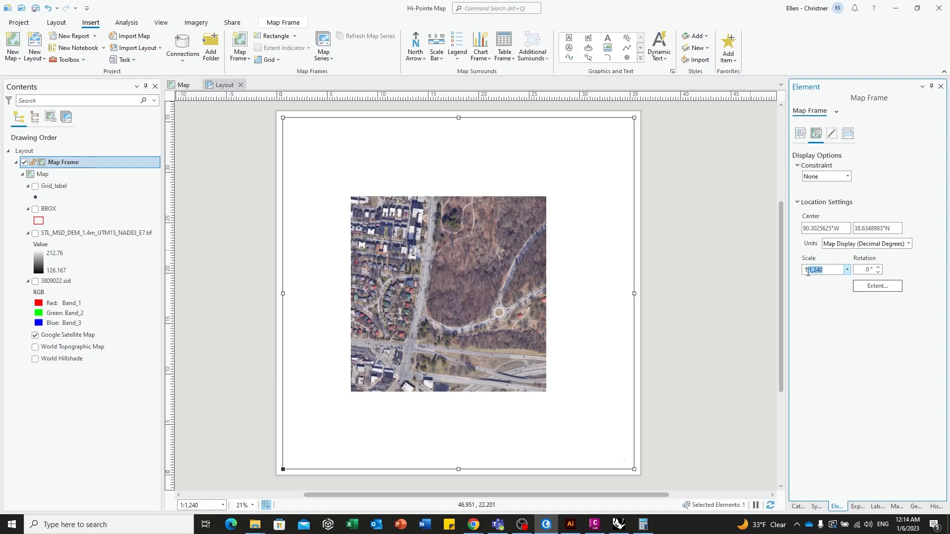
{"action": "type", "text": "1,00"}
{"action": "type", "text": "00"}
{"action": "key", "text": "Return"}
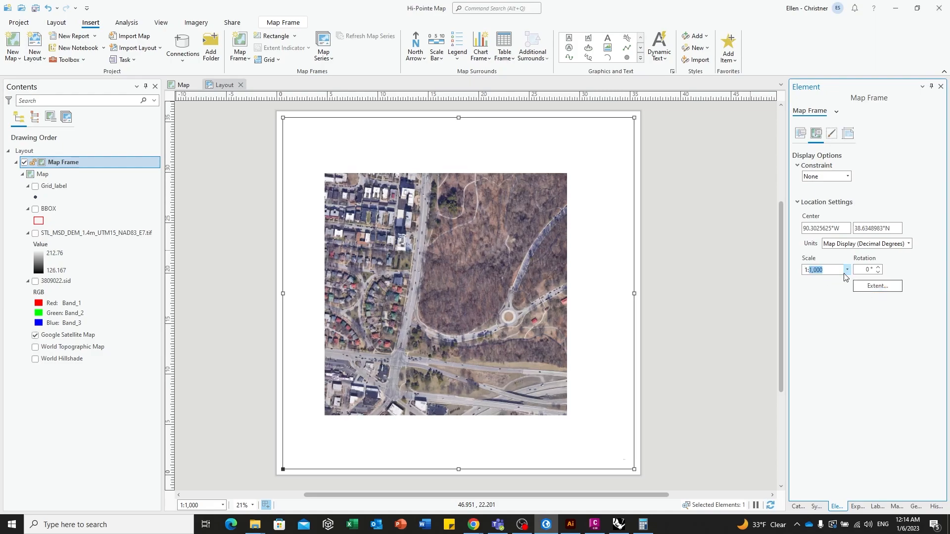
{"action": "key", "text": "Return"}
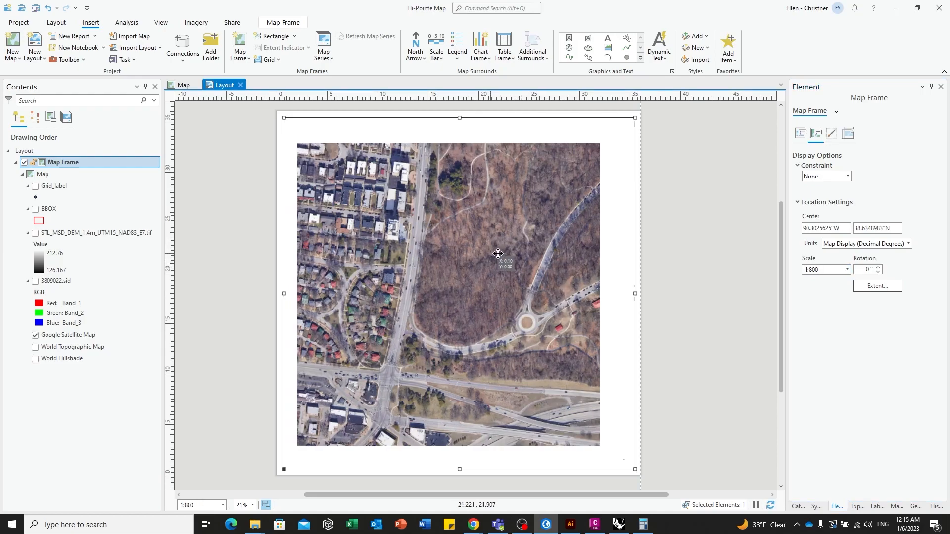
Shift the map frame slightly up and to the right on the page and set its scale to 1:700.
{"action": "left_click_drag", "start_coordinate": [494, 256], "coordinate": [510, 250]}
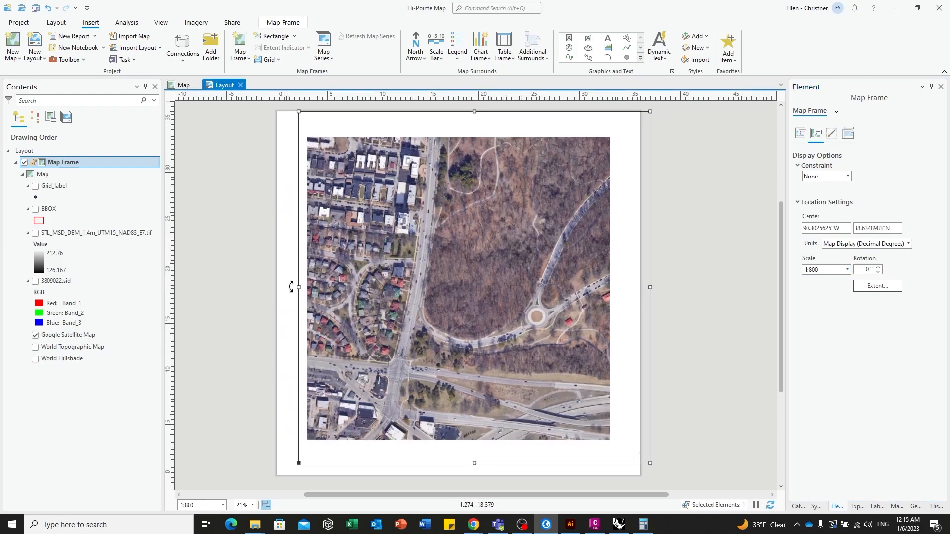
{"action": "left_click", "coordinate": [813, 271]}
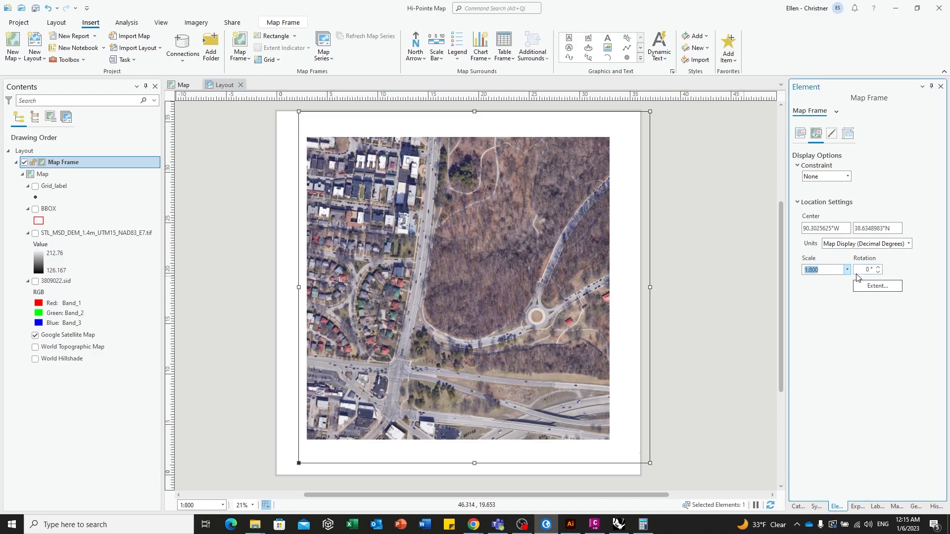
{"action": "key", "text": "shift+Right"}
{"action": "type", "text": "7"}
{"action": "key", "text": "Return"}
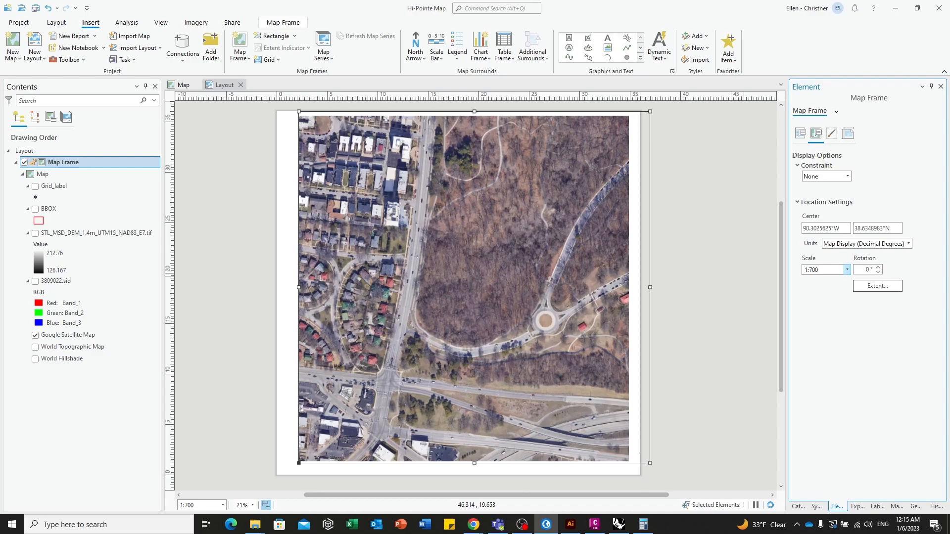
Widen the map frame to about 40 inches and reposition it so the whole clipped image fits inside the page.
{"action": "mouse_move", "coordinate": [494, 287]}
{"action": "left_mouse_down"}
{"action": "mouse_move", "coordinate": [495, 299]}
{"action": "mouse_move", "coordinate": [494, 288]}
{"action": "left_mouse_up"}
{"action": "left_click_drag", "start_coordinate": [299, 288], "coordinate": [349, 285]}
{"action": "left_click_drag", "start_coordinate": [502, 279], "coordinate": [521, 278]}
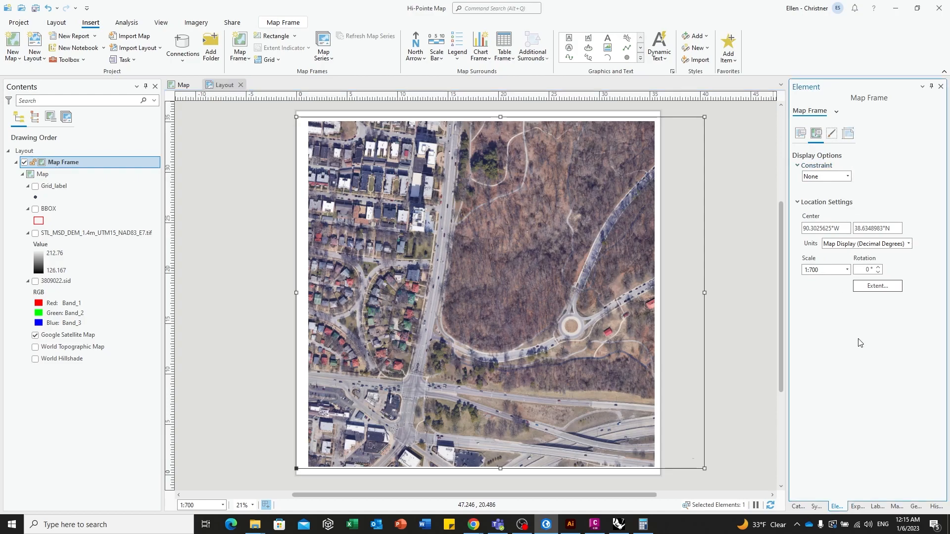
{"action": "left_click", "coordinate": [736, 303]}
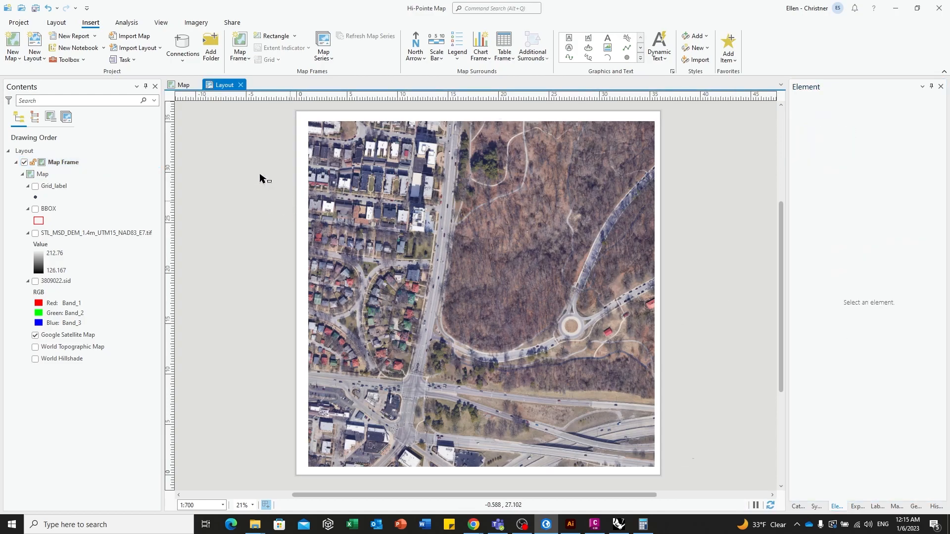
Set up a PNG export of the layout with the output file SiteTexture in the Rhino folder of 001 Site Model Base.
{"action": "left_click", "coordinate": [232, 23]}
{"action": "left_click", "coordinate": [264, 42]}
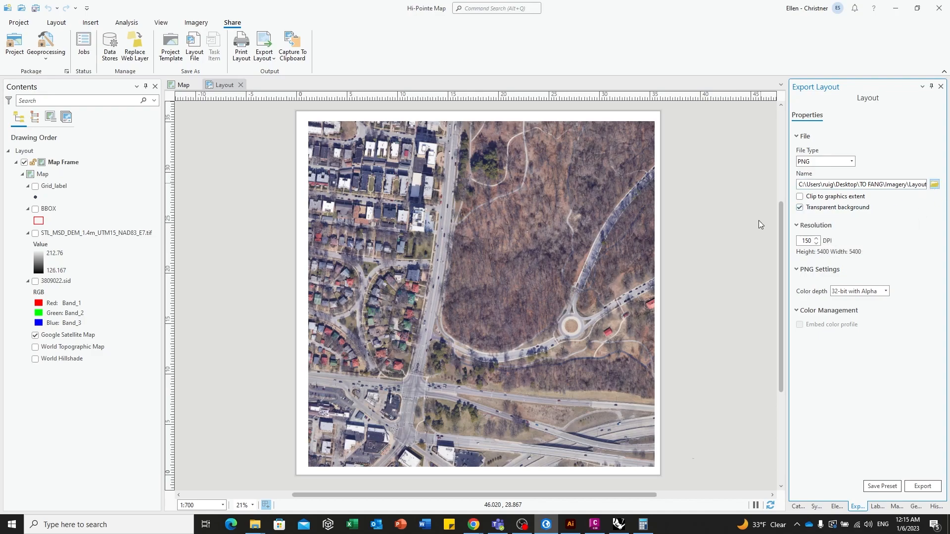
{"action": "left_click", "coordinate": [934, 184]}
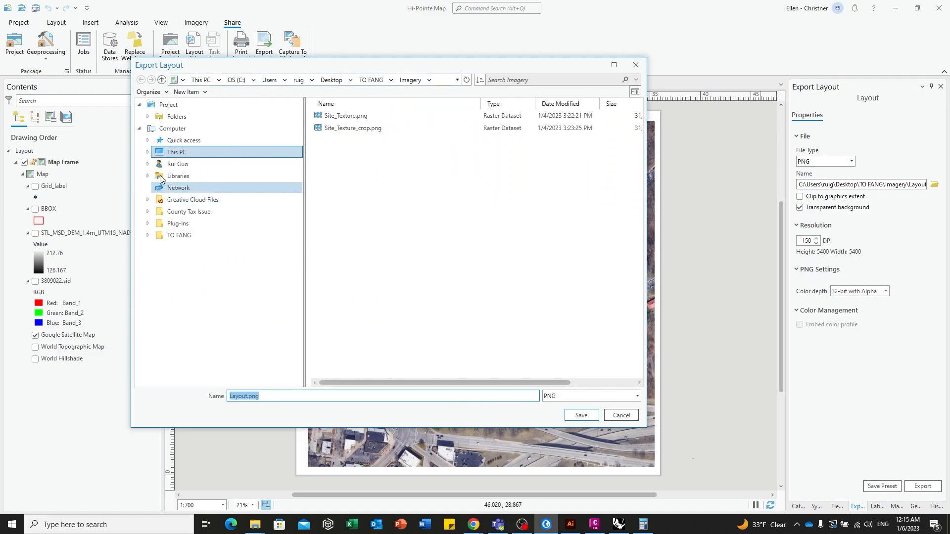
{"action": "left_click", "coordinate": [176, 152]}
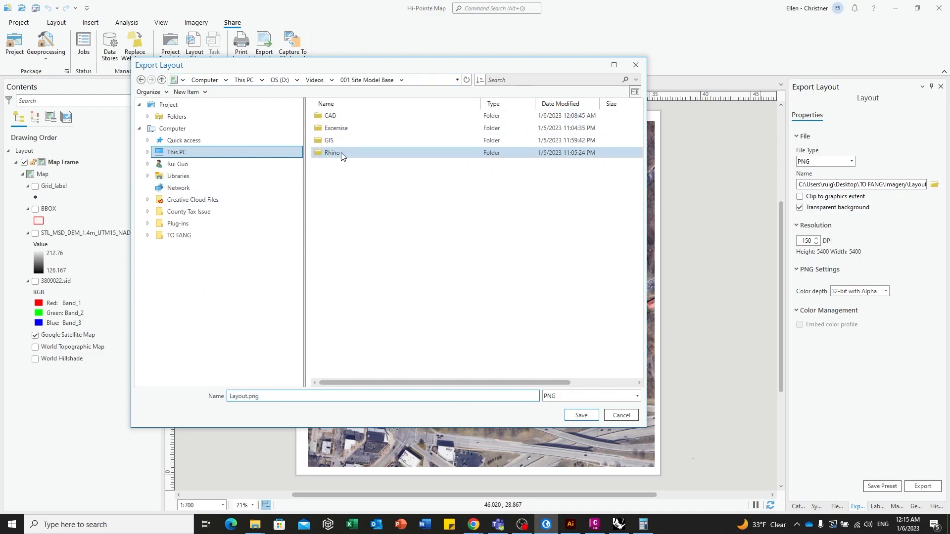
{"action": "double_click", "coordinate": [328, 152]}
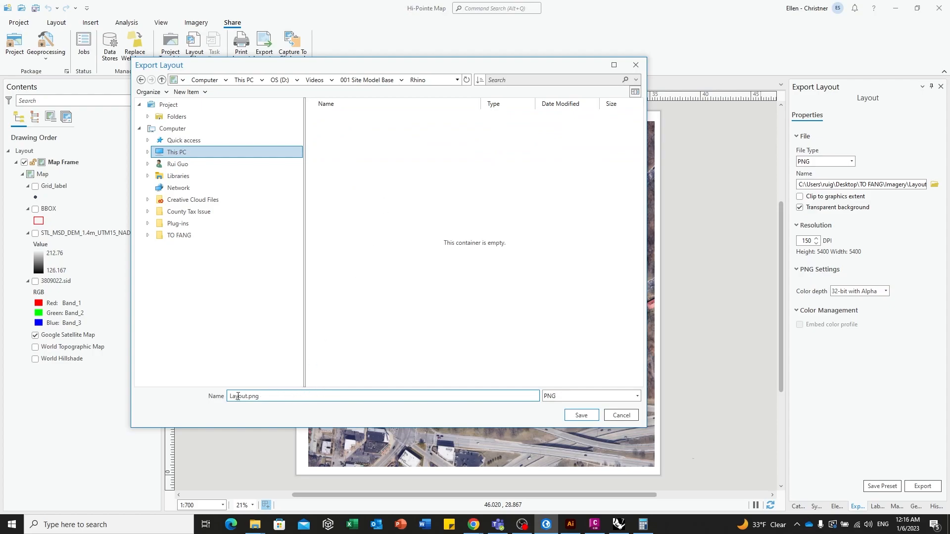
{"action": "double_click", "coordinate": [250, 393]}
{"action": "type", "text": "Sl"}
{"action": "left_click", "coordinate": [578, 416]}
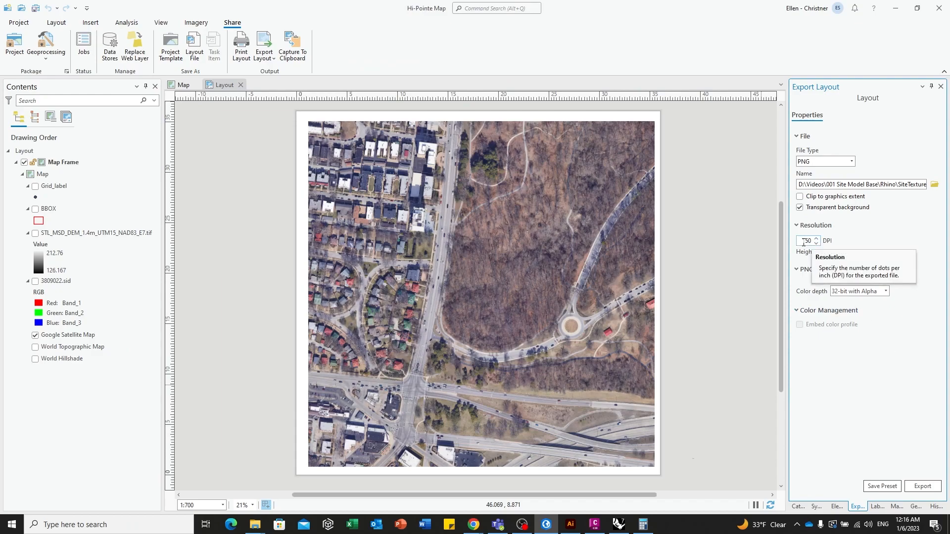
Set the export resolution to 72 DPI and export the layout.
{"action": "double_click", "coordinate": [805, 240]}
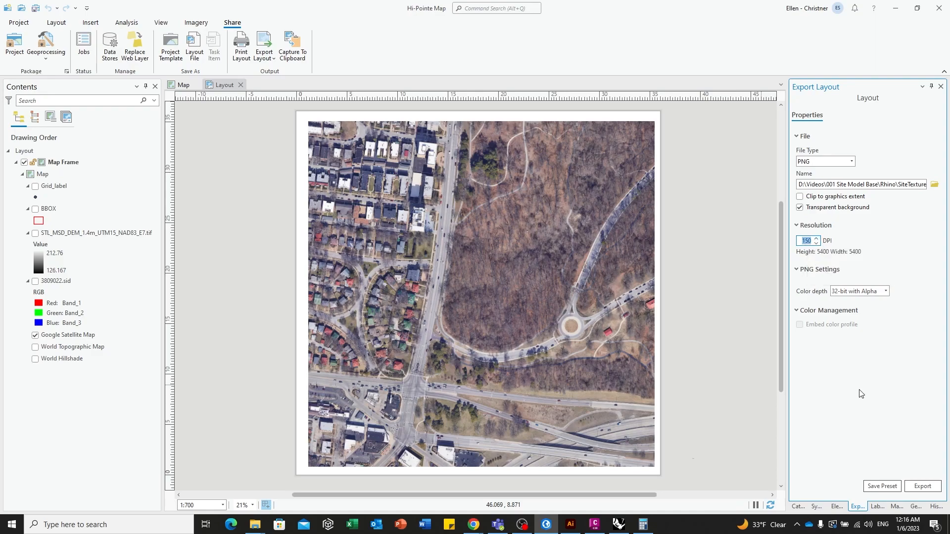
{"action": "left_click", "coordinate": [800, 242]}
{"action": "left_click", "coordinate": [856, 400]}
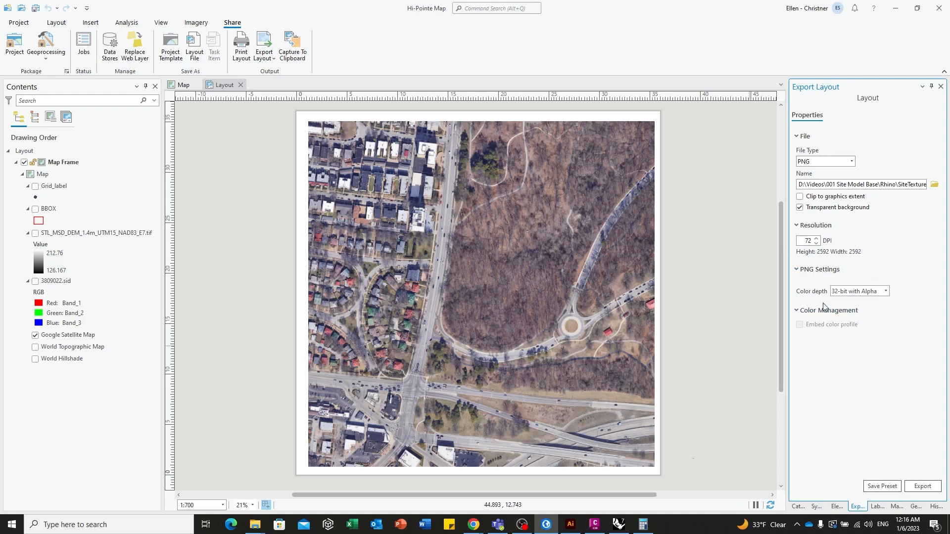
{"action": "left_click", "coordinate": [931, 489]}
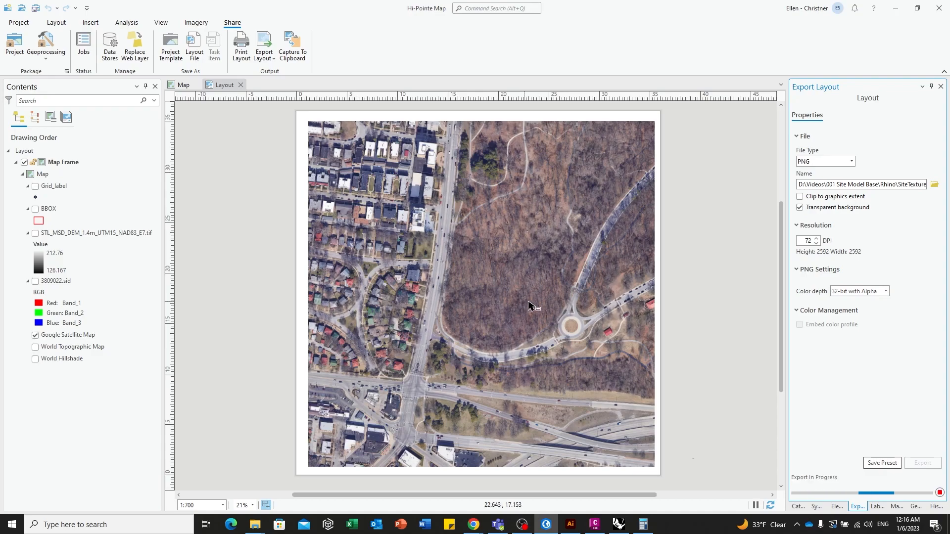
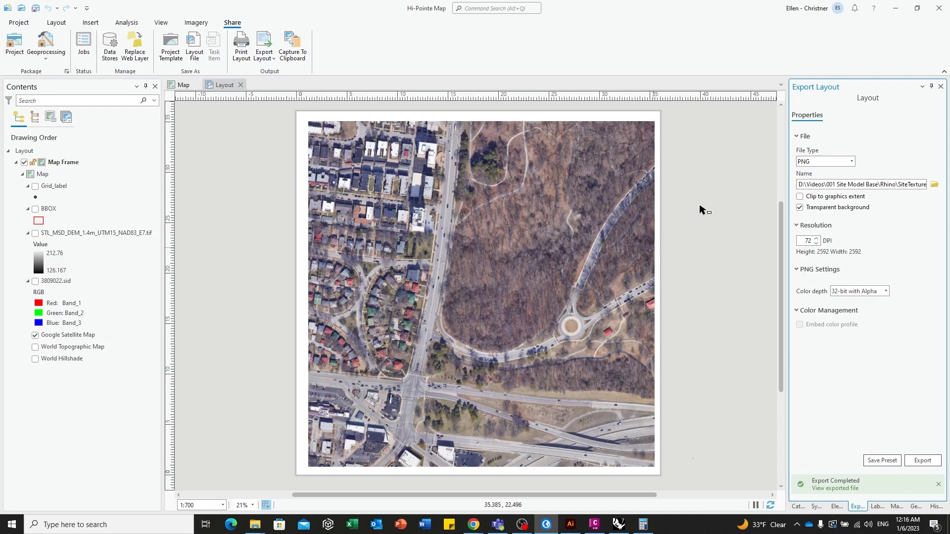
Switch to File Explorer and check the exported SiteTexture.png in the Rhino folder of 001 Site Model Base.
{"action": "left_click", "coordinate": [898, 9]}
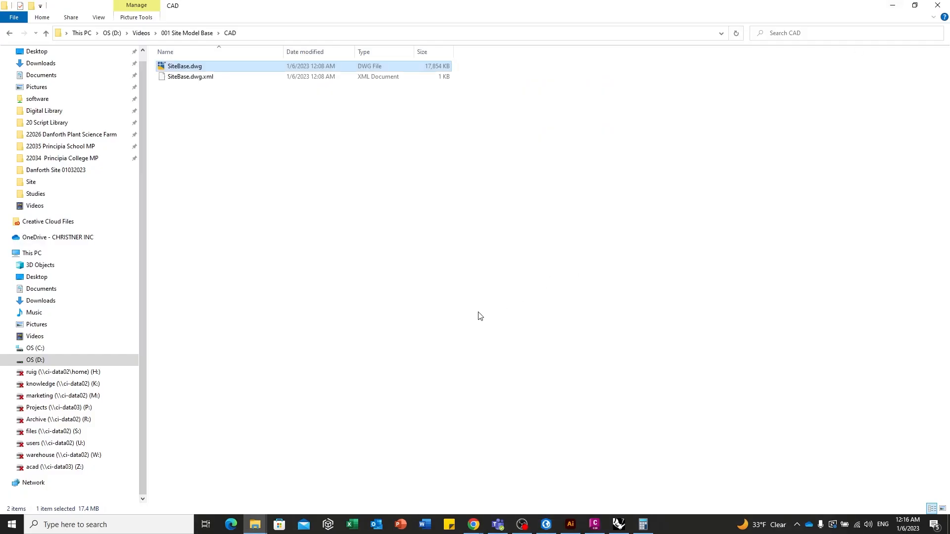
{"action": "left_click", "coordinate": [201, 34]}
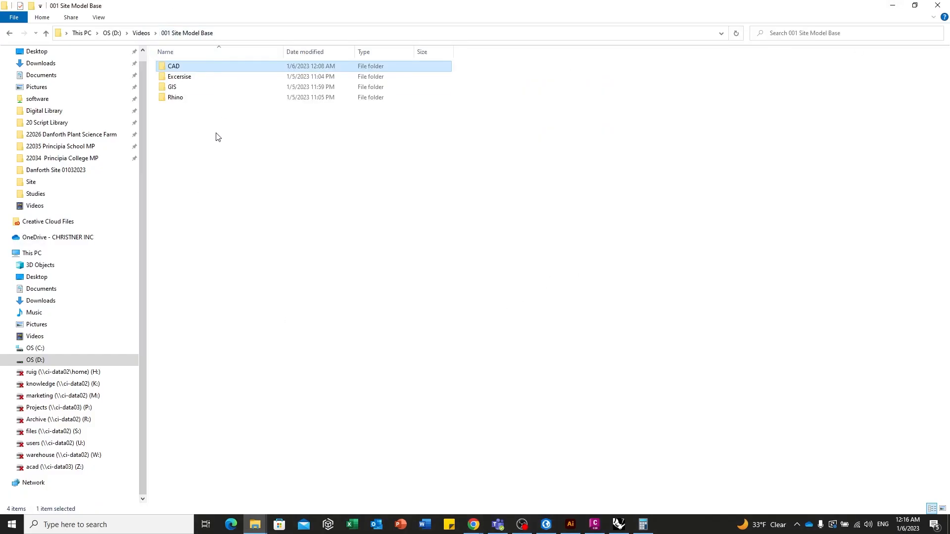
{"action": "double_click", "coordinate": [190, 98]}
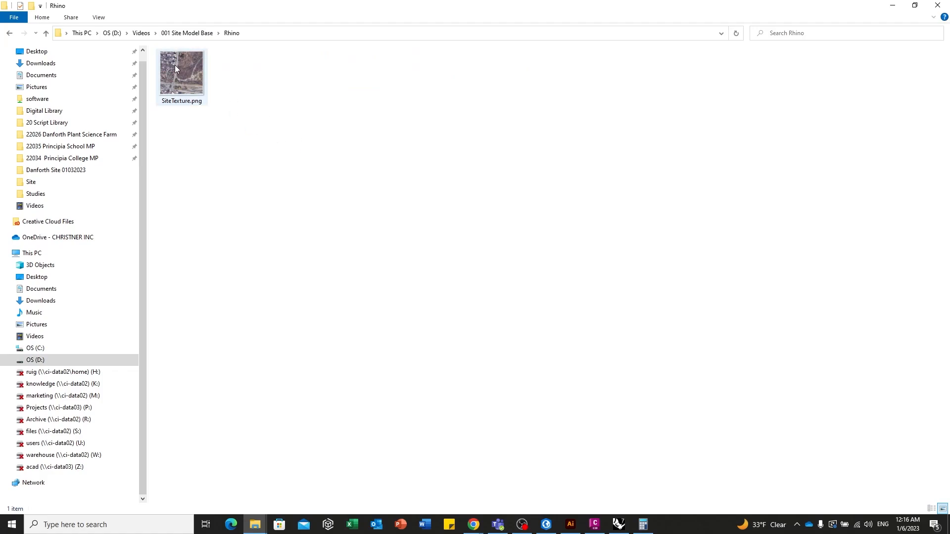
{"action": "double_click", "coordinate": [196, 85]}
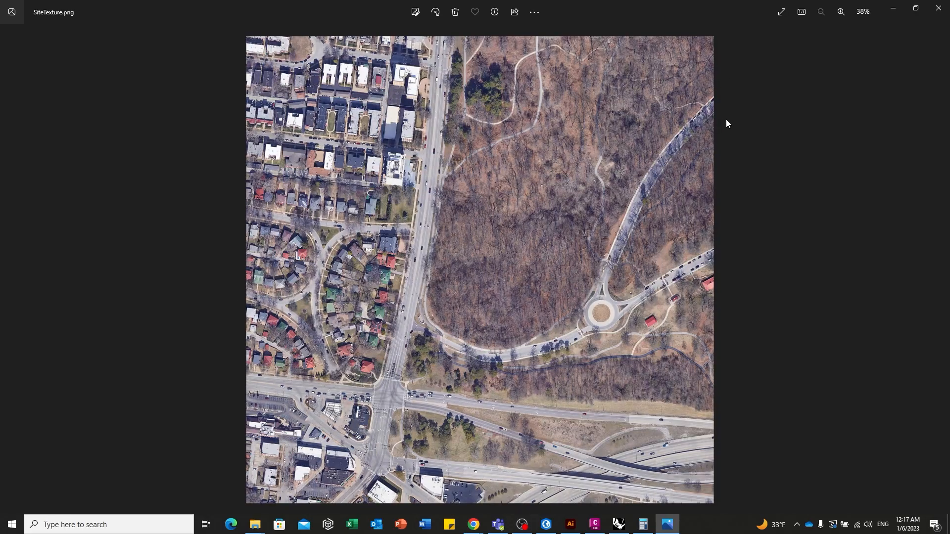
{"action": "key", "text": "alt+F4"}
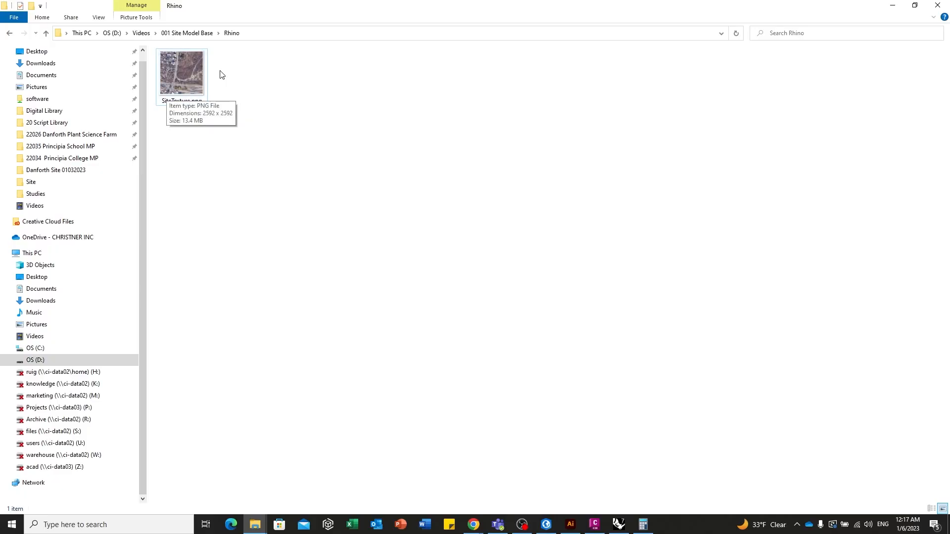
Launch Adobe Photoshop 2023 and open SiteTexture.png from the Rhino folder in a maximized window.
{"action": "left_click", "coordinate": [103, 525]}
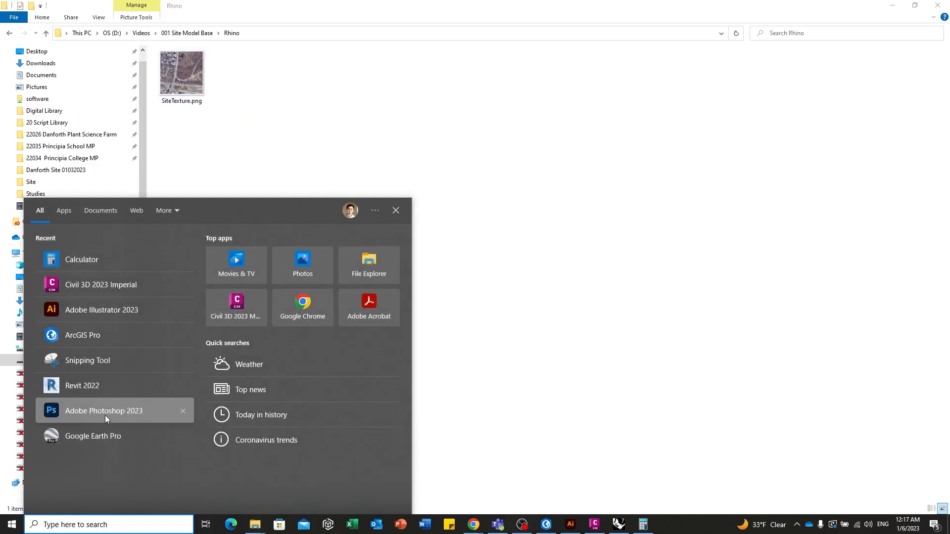
{"action": "left_click", "coordinate": [106, 418]}
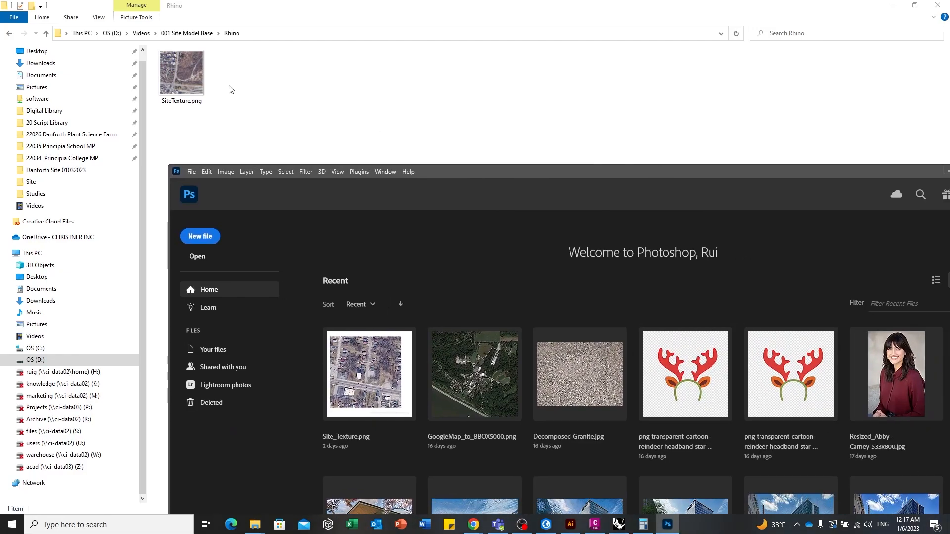
{"action": "left_click_drag", "start_coordinate": [182, 73], "coordinate": [552, 171]}
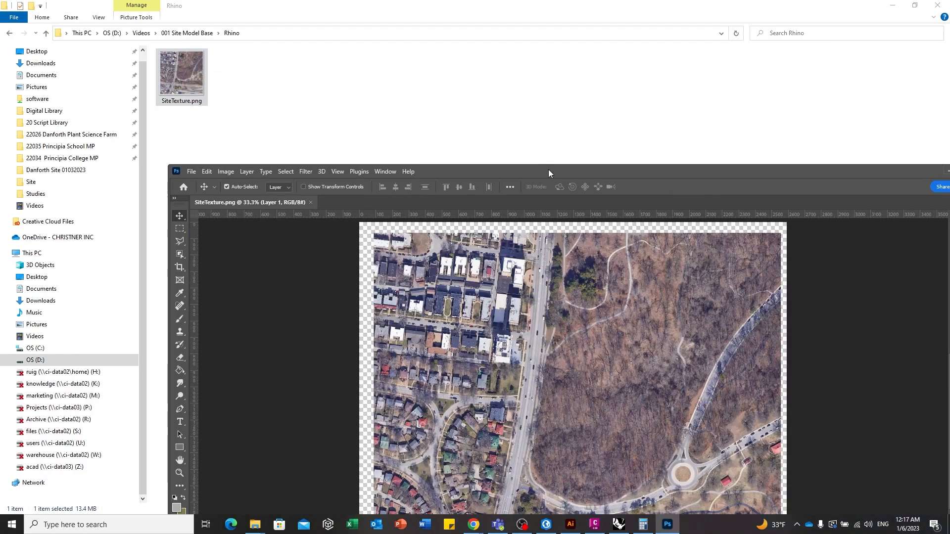
{"action": "double_click", "coordinate": [553, 171]}
{"action": "left_click", "coordinate": [740, 123]}
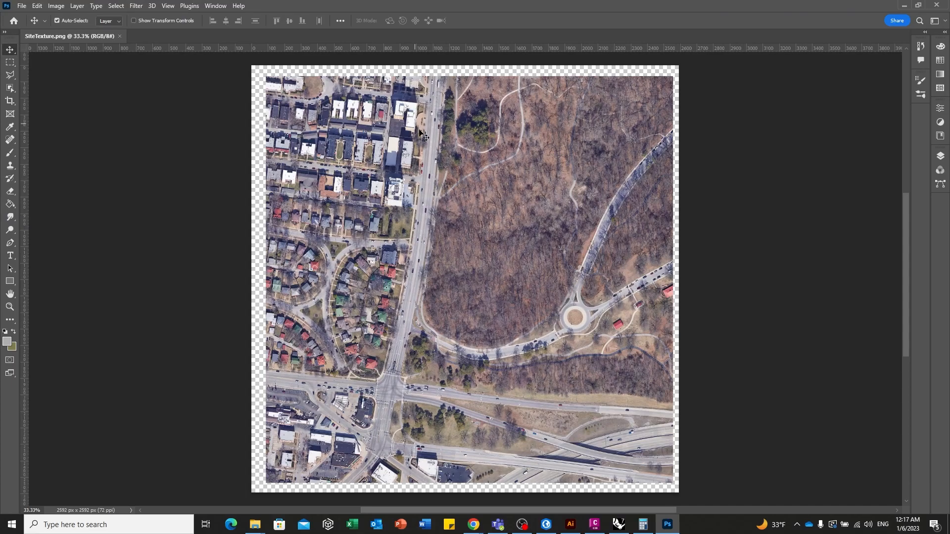
Trim the transparent pixels around the satellite image away from its top, bottom, left and right sides.
{"action": "scroll", "coordinate": [674, 500], "scroll_direction": "up", "scroll_amount": 6}
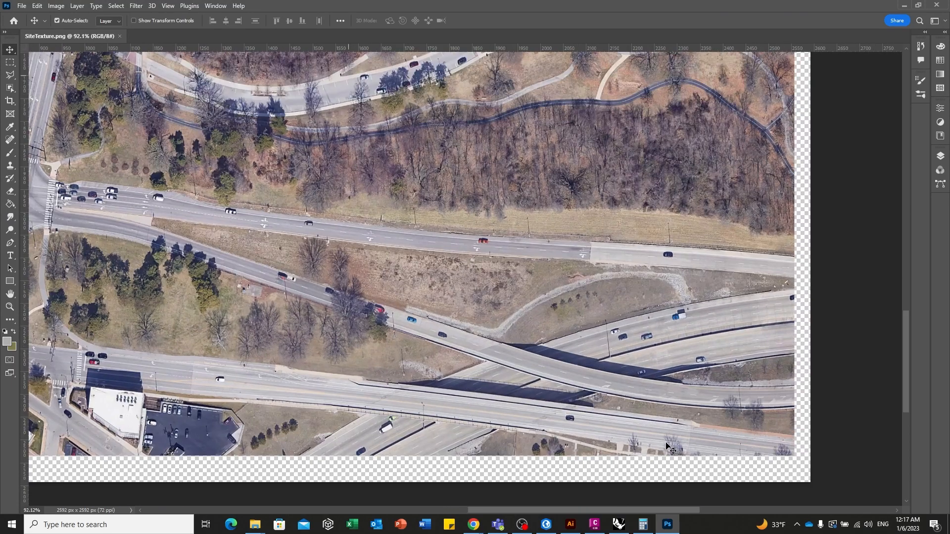
{"action": "scroll", "coordinate": [687, 442], "scroll_direction": "up", "scroll_amount": 2}
{"action": "left_click_drag", "start_coordinate": [724, 466], "coordinate": [678, 360]}
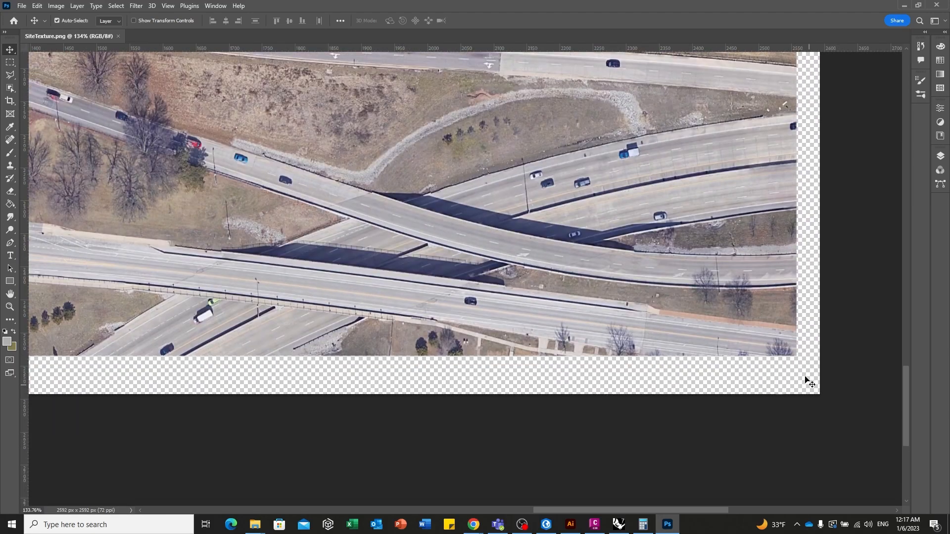
{"action": "scroll", "coordinate": [632, 380], "scroll_direction": "down", "scroll_amount": 7}
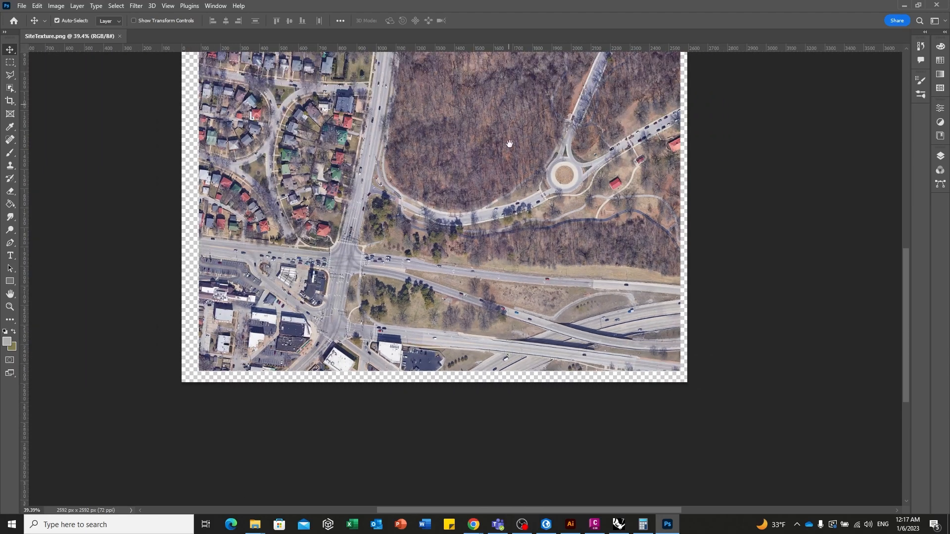
{"action": "left_click_drag", "start_coordinate": [509, 117], "coordinate": [511, 298]}
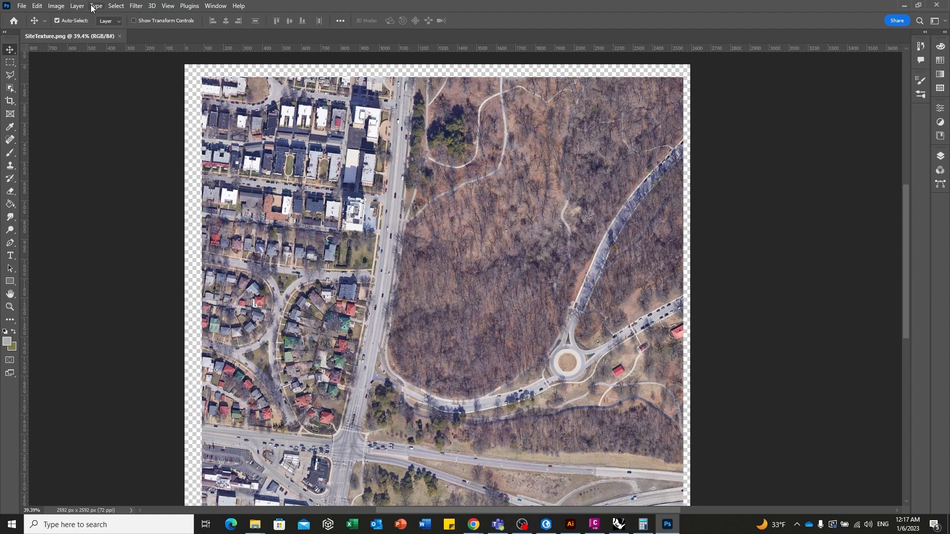
{"action": "left_click", "coordinate": [54, 6]}
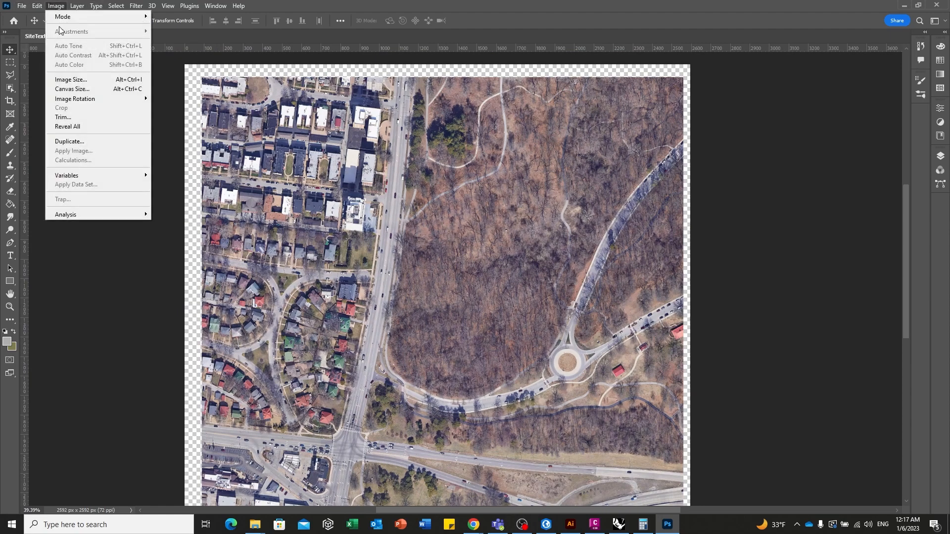
{"action": "left_click", "coordinate": [63, 117]}
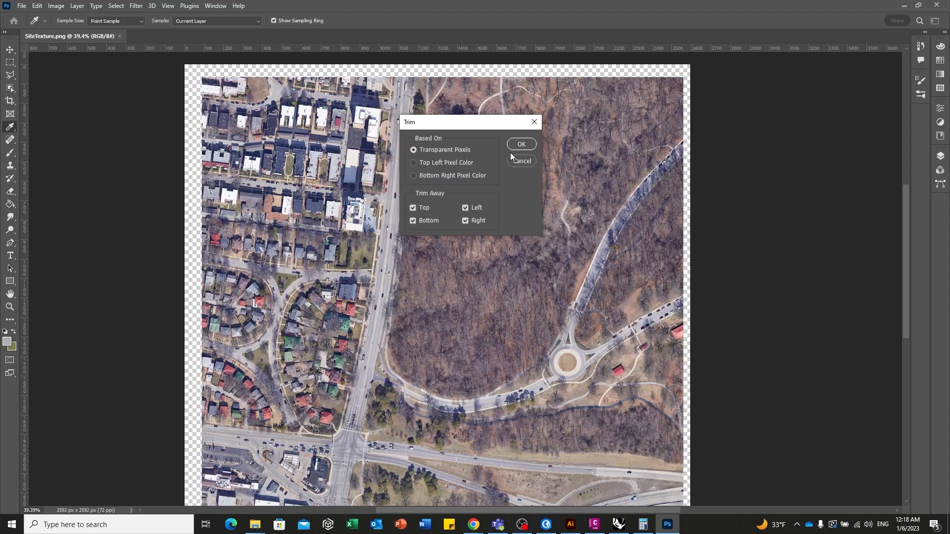
{"action": "left_click", "coordinate": [521, 144]}
{"action": "scroll", "coordinate": [432, 377], "scroll_direction": "down", "scroll_amount": 1}
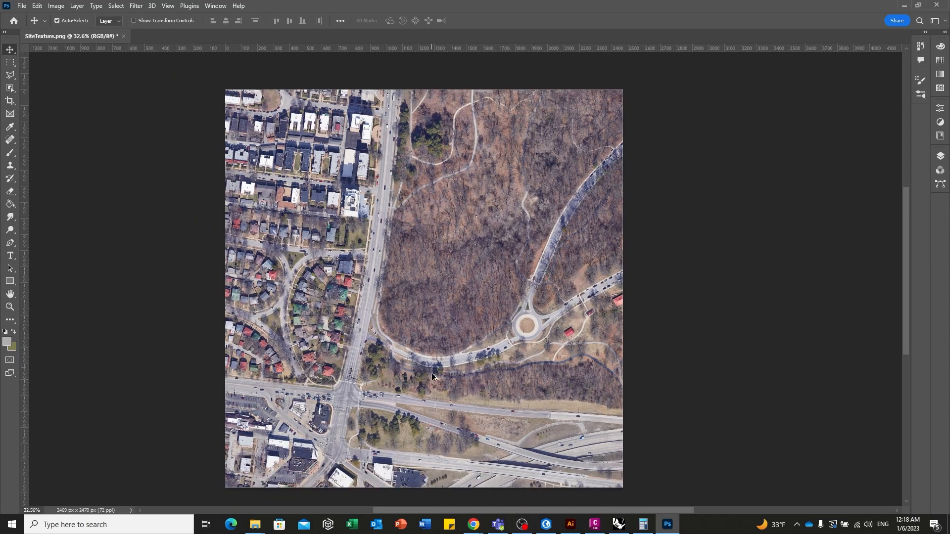
Examine the trimmed satellite image's edges, roads and roundabout at several zoom levels.
{"action": "scroll", "coordinate": [330, 178], "scroll_direction": "down", "scroll_amount": 1}
{"action": "scroll", "coordinate": [403, 316], "scroll_direction": "up", "scroll_amount": 1}
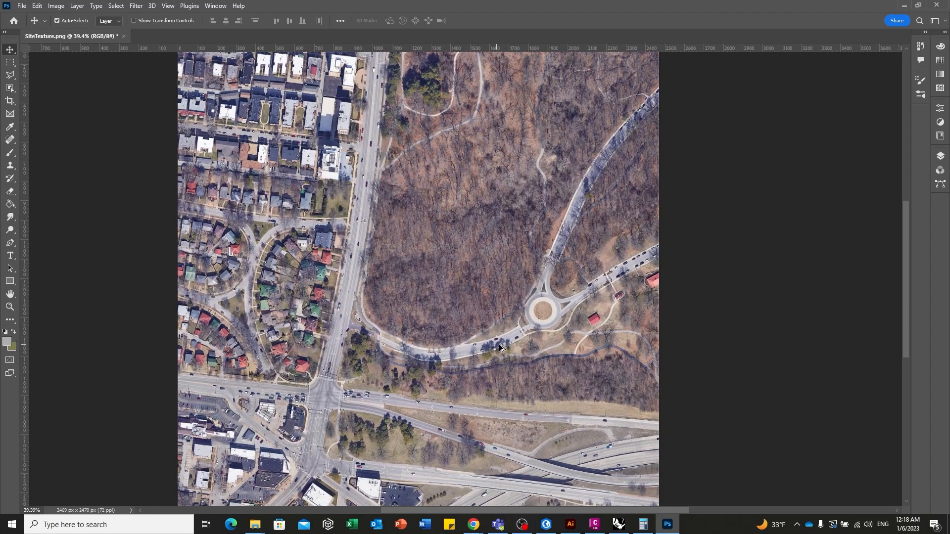
{"action": "scroll", "coordinate": [403, 316], "scroll_direction": "down", "scroll_amount": 1}
{"action": "scroll", "coordinate": [402, 290], "scroll_direction": "down", "scroll_amount": 1}
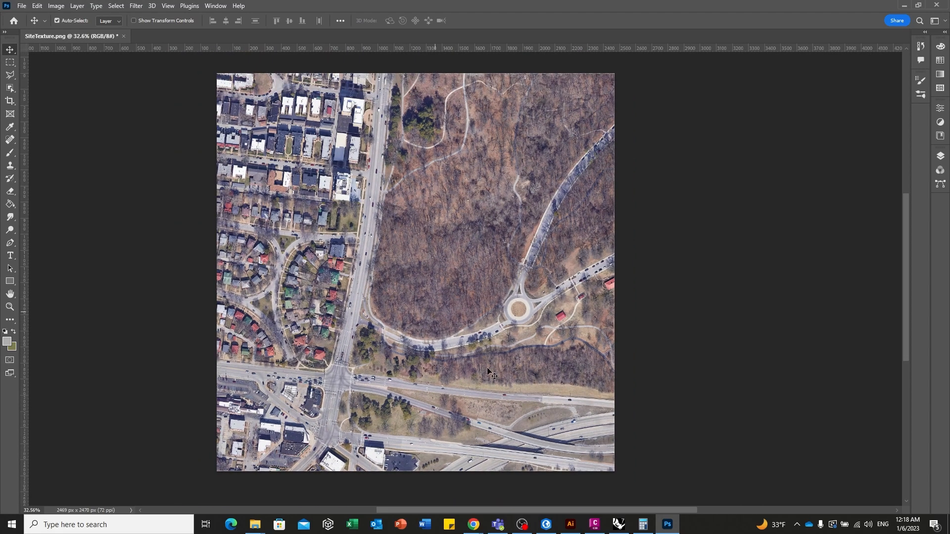
{"action": "scroll", "coordinate": [593, 444], "scroll_direction": "up", "scroll_amount": 3}
{"action": "scroll", "coordinate": [648, 447], "scroll_direction": "up", "scroll_amount": 3}
{"action": "scroll", "coordinate": [648, 447], "scroll_direction": "down", "scroll_amount": 2}
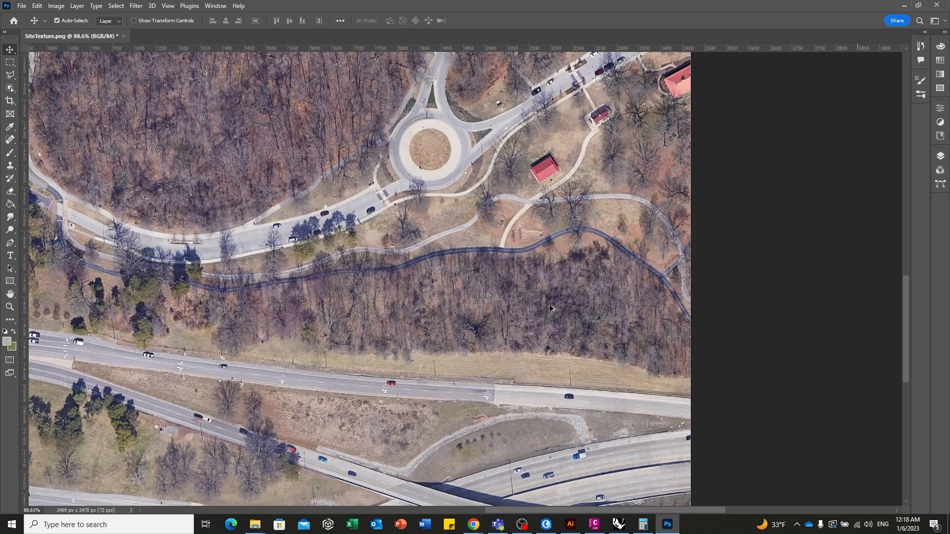
{"action": "scroll", "coordinate": [423, 177], "scroll_direction": "down", "scroll_amount": 2}
{"action": "left_click_drag", "start_coordinate": [403, 178], "coordinate": [515, 318]}
Save the trimmed image as the PNG SiteTexture_Crop in the Rhino folder of 001 Site Model Base.
{"action": "left_click", "coordinate": [22, 5]}
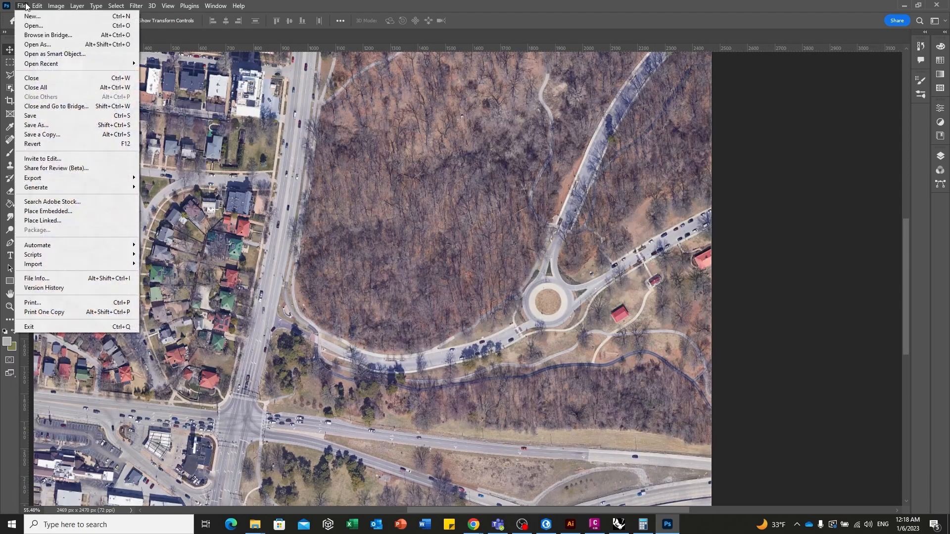
{"action": "mouse_move", "coordinate": [94, 177]}
{"action": "left_click", "coordinate": [226, 177]}
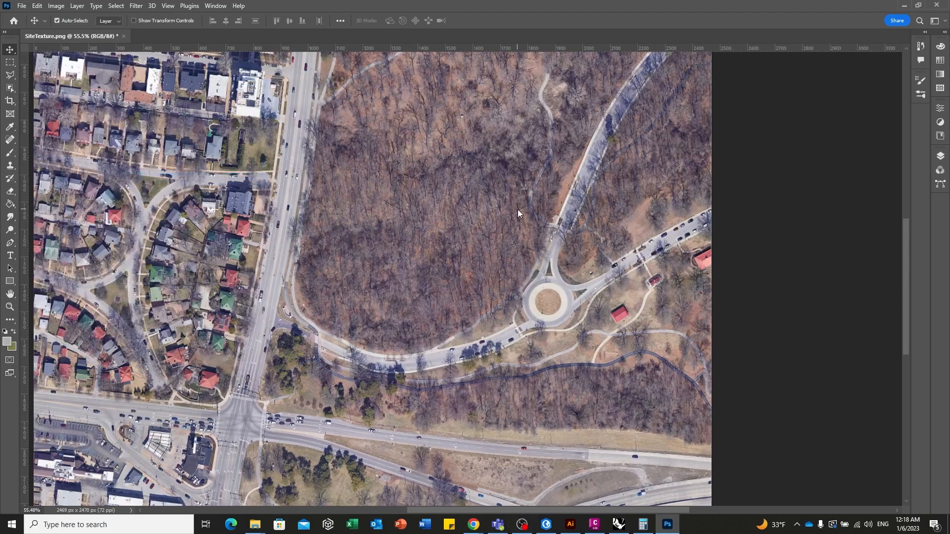
{"action": "left_click_drag", "start_coordinate": [234, 12], "coordinate": [432, 99]}
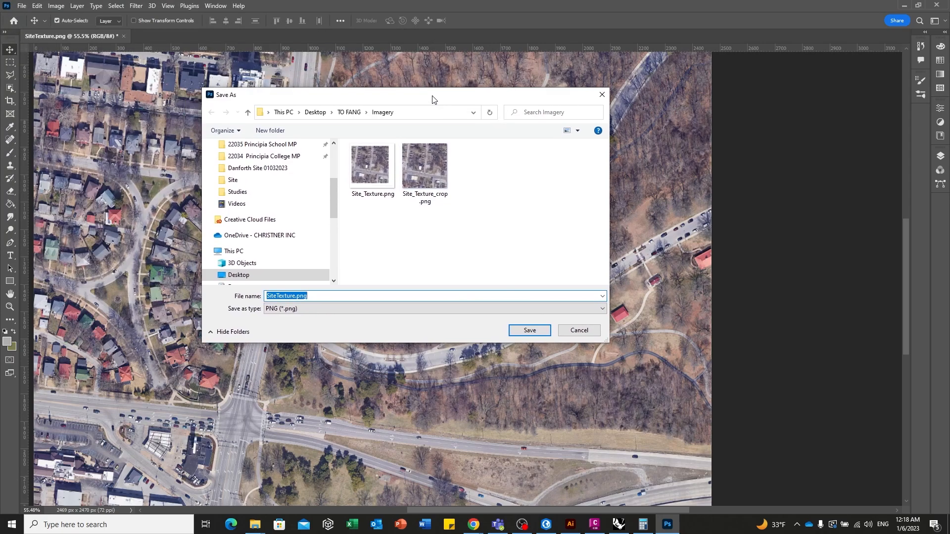
{"action": "left_click", "coordinate": [315, 112]}
{"action": "scroll", "coordinate": [333, 204], "scroll_direction": "up", "scroll_amount": 2}
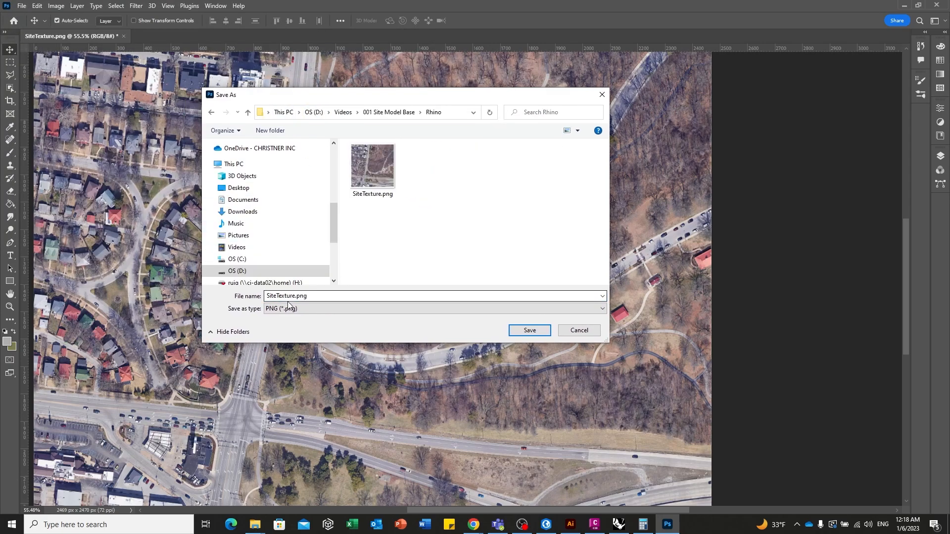
{"action": "left_click", "coordinate": [295, 296]}
{"action": "left_click", "coordinate": [296, 295]}
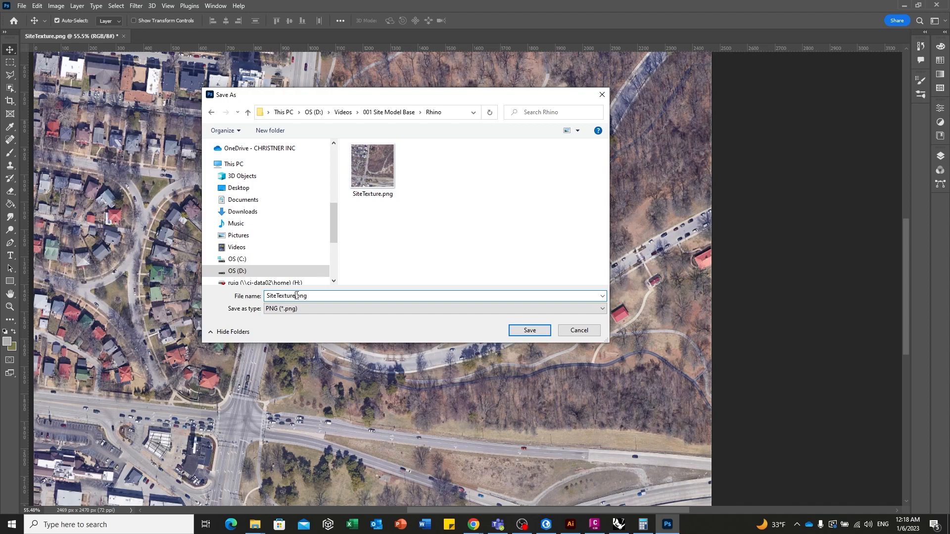
{"action": "type", "text": "_Crop"}
{"action": "key", "text": "Return"}
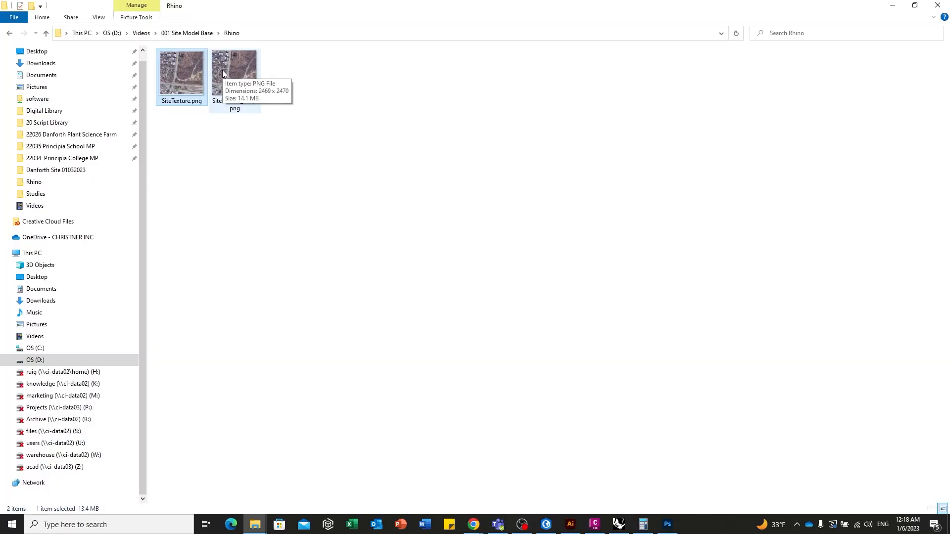
Open SiteTexture_Crop.png from File Explorer, inspect the road intersection's detail up close, and close the image viewer.
{"action": "double_click", "coordinate": [227, 70]}
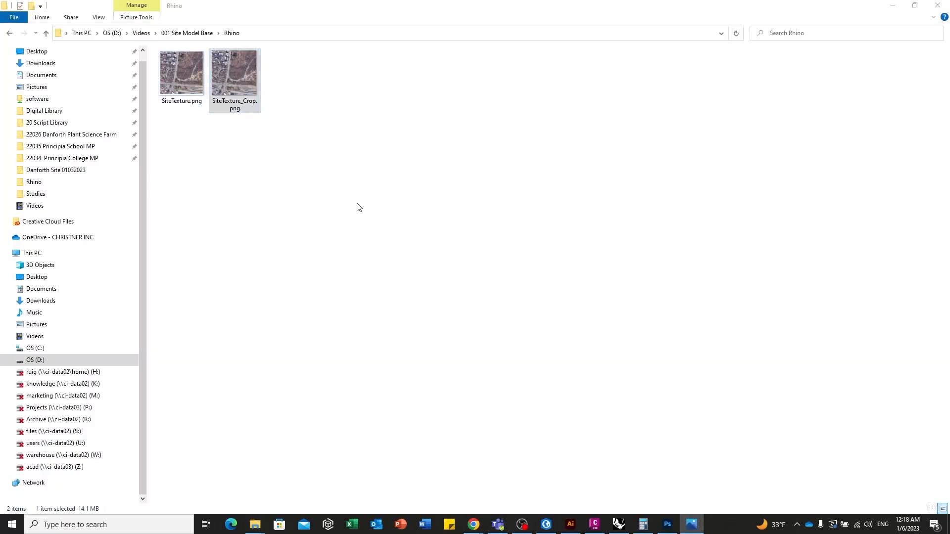
{"action": "scroll", "coordinate": [408, 244], "scroll_direction": "up", "scroll_amount": 10}
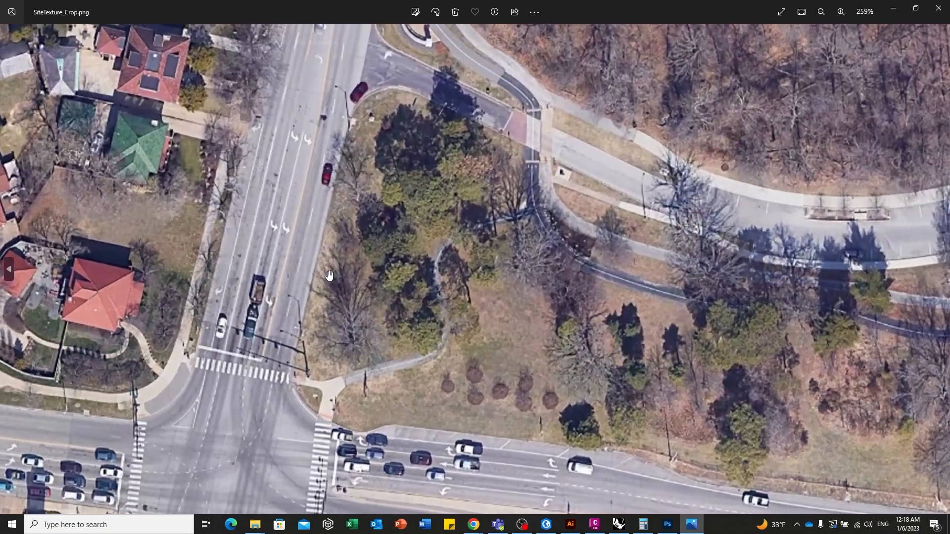
{"action": "scroll", "coordinate": [329, 276], "scroll_direction": "up", "scroll_amount": 2}
{"action": "left_click_drag", "start_coordinate": [421, 465], "coordinate": [500, 193]}
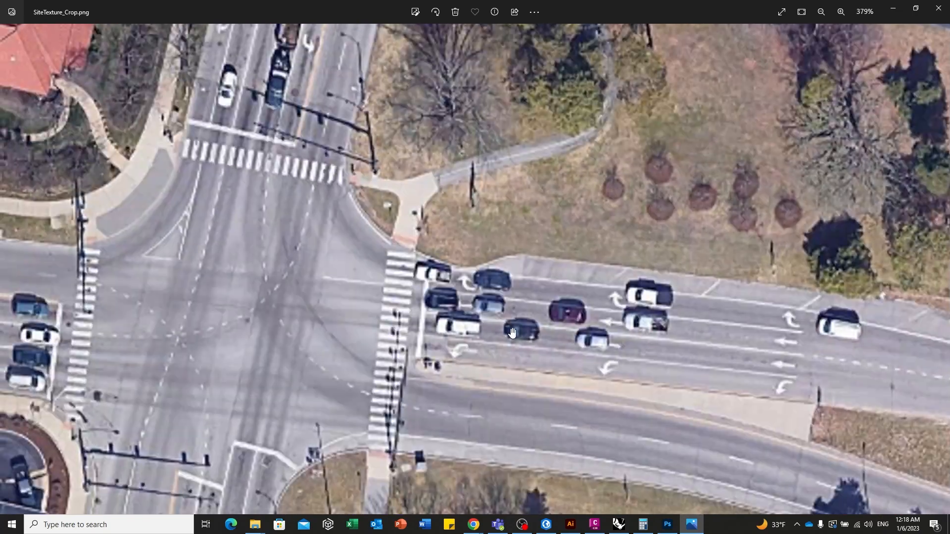
{"action": "scroll", "coordinate": [505, 330], "scroll_direction": "up", "scroll_amount": 2}
{"action": "scroll", "coordinate": [470, 318], "scroll_direction": "down", "scroll_amount": 2}
{"action": "scroll", "coordinate": [470, 317], "scroll_direction": "down", "scroll_amount": 1}
{"action": "left_click_drag", "start_coordinate": [629, 278], "coordinate": [398, 254]}
{"action": "scroll", "coordinate": [454, 254], "scroll_direction": "down", "scroll_amount": 2}
{"action": "left_click", "coordinate": [938, 7]}
{"action": "left_click", "coordinate": [938, 6]}
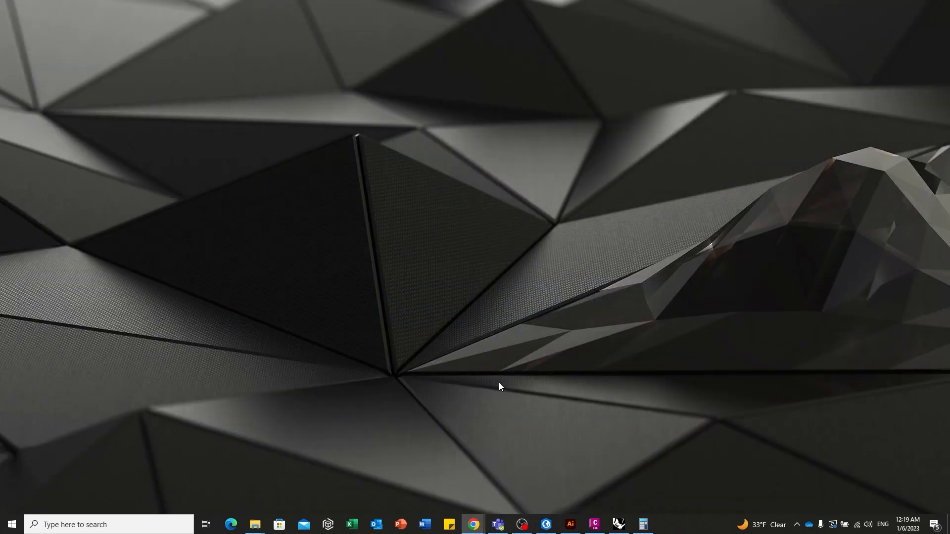
Switch to Rhino and show the terrain in a maximized Top view with Shaded display.
{"action": "left_click", "coordinate": [625, 531]}
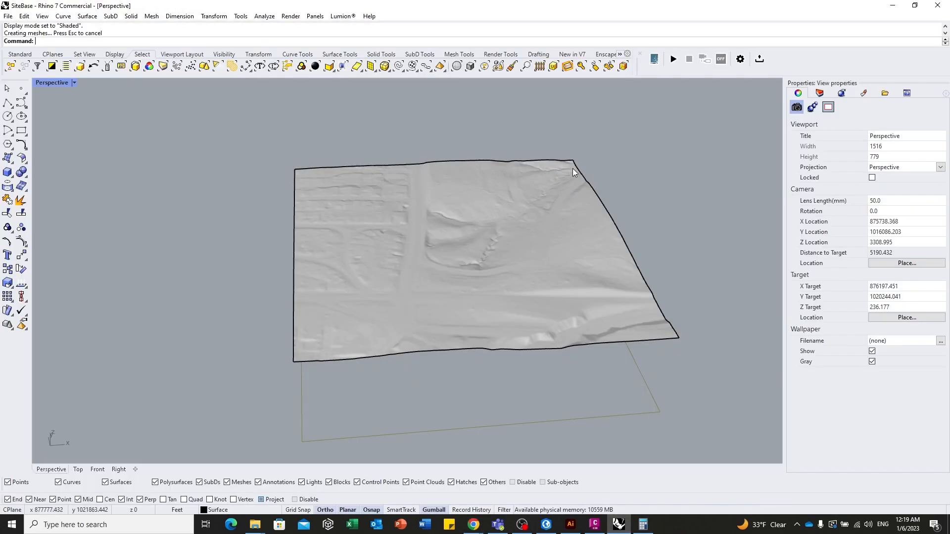
{"action": "double_click", "coordinate": [53, 82]}
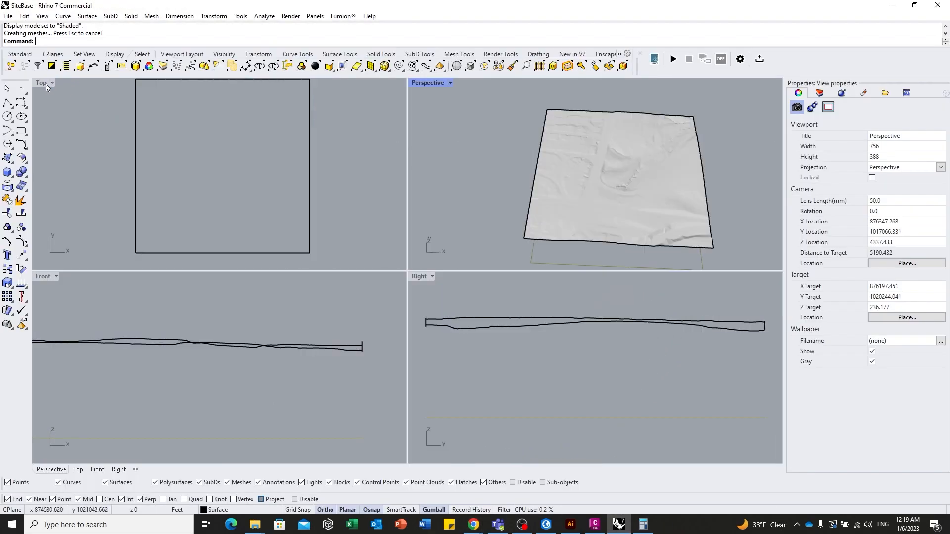
{"action": "double_click", "coordinate": [39, 83]}
{"action": "left_click_drag", "start_coordinate": [353, 190], "coordinate": [335, 231]}
{"action": "double_click", "coordinate": [423, 212]}
{"action": "key", "text": "Escape"}
{"action": "key", "text": "ctrl+alt+s"}
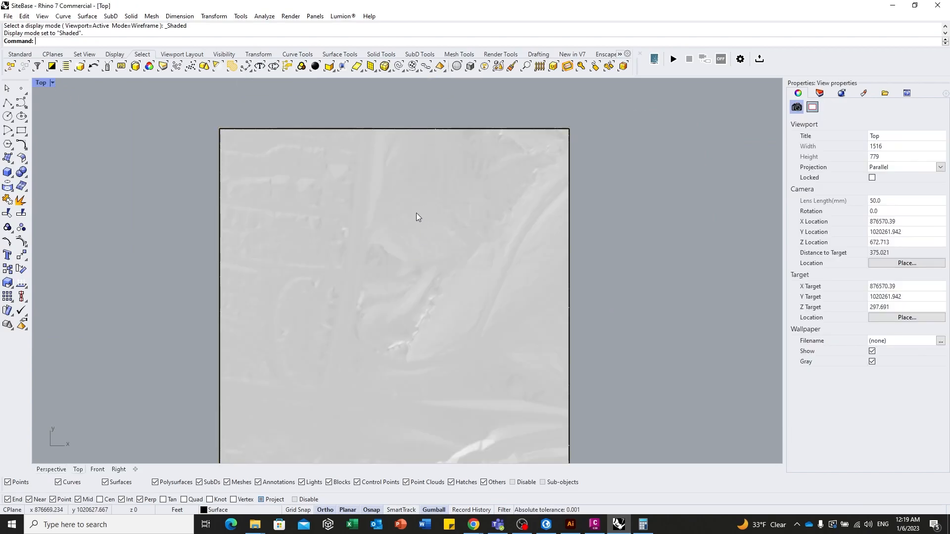
Assign a new Custom material named SiteTexture to the terrain surface.
{"action": "left_click", "coordinate": [421, 214]}
{"action": "left_click", "coordinate": [813, 107]}
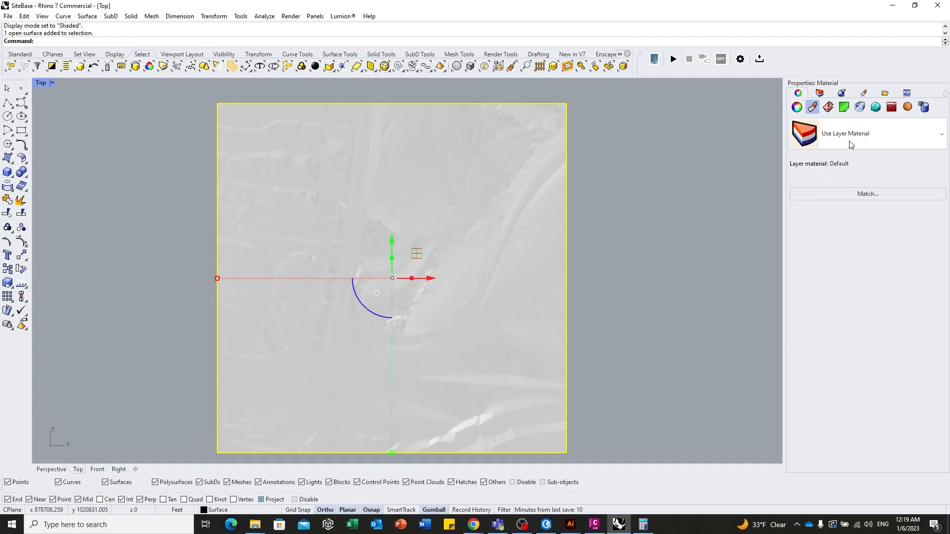
{"action": "left_click", "coordinate": [911, 145]}
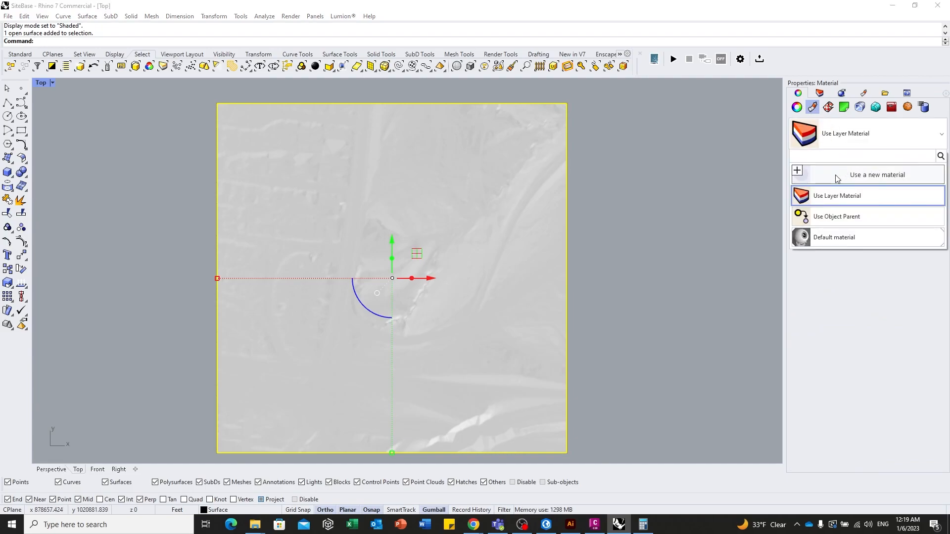
{"action": "left_click", "coordinate": [799, 173]}
{"action": "left_click", "coordinate": [827, 204]}
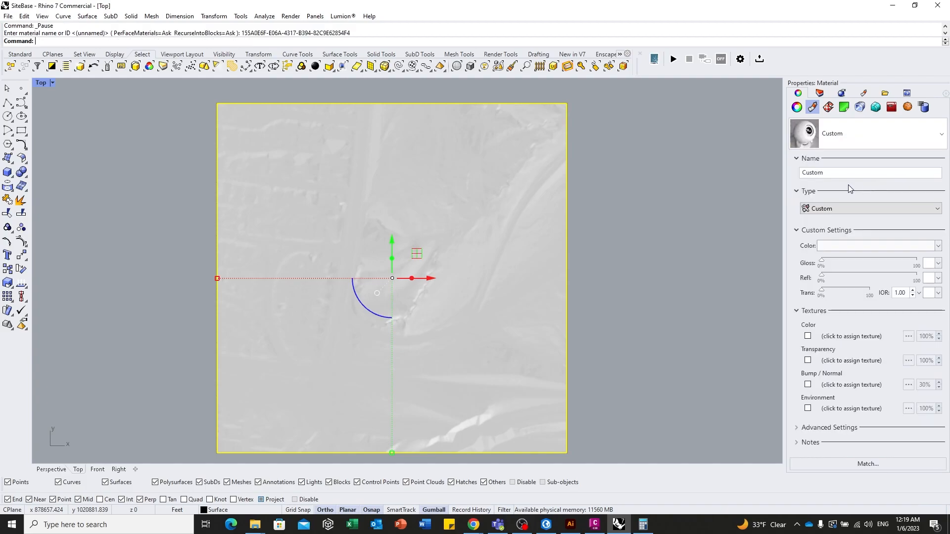
{"action": "double_click", "coordinate": [831, 173]}
{"action": "type", "text": "SiteTexture"}
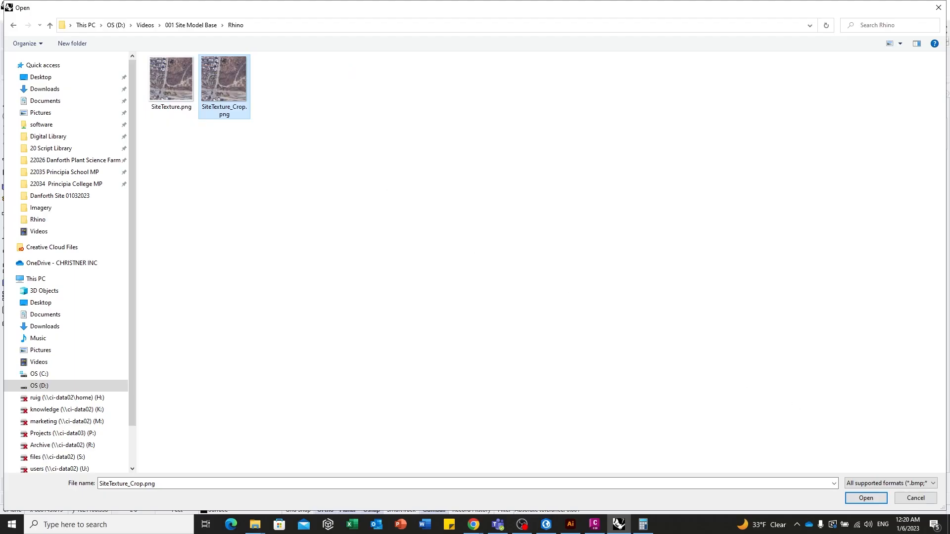
Load SiteTexture_Crop.png from the Rhino folder as the SiteTexture material's color texture.
{"action": "left_click", "coordinate": [867, 498]}
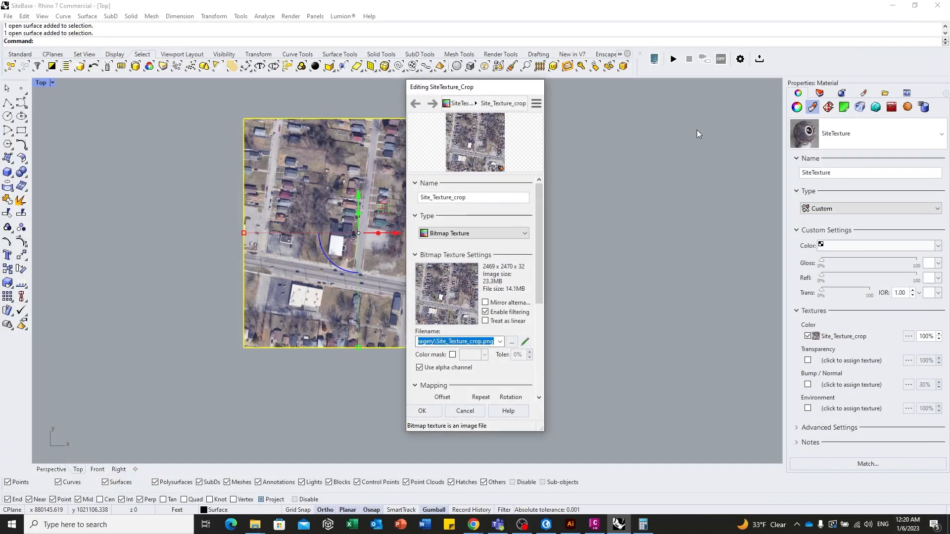
{"action": "left_click", "coordinate": [422, 411]}
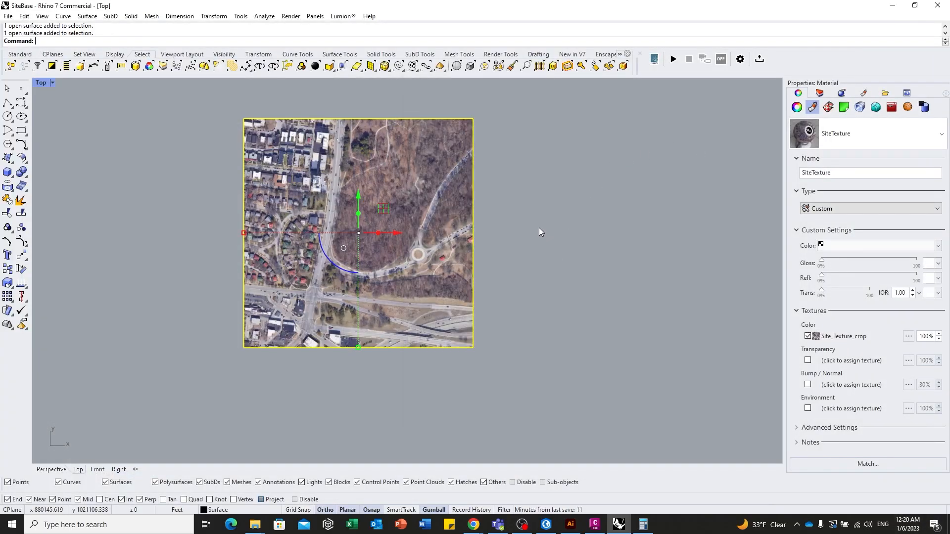
{"action": "left_click", "coordinate": [519, 222]}
{"action": "scroll", "coordinate": [317, 145], "scroll_direction": "up", "scroll_amount": 2}
Apply planar UV texture mapping to the terrain surface, spanning from its upper-left corner to its lower-right corner.
{"action": "left_click", "coordinate": [345, 201]}
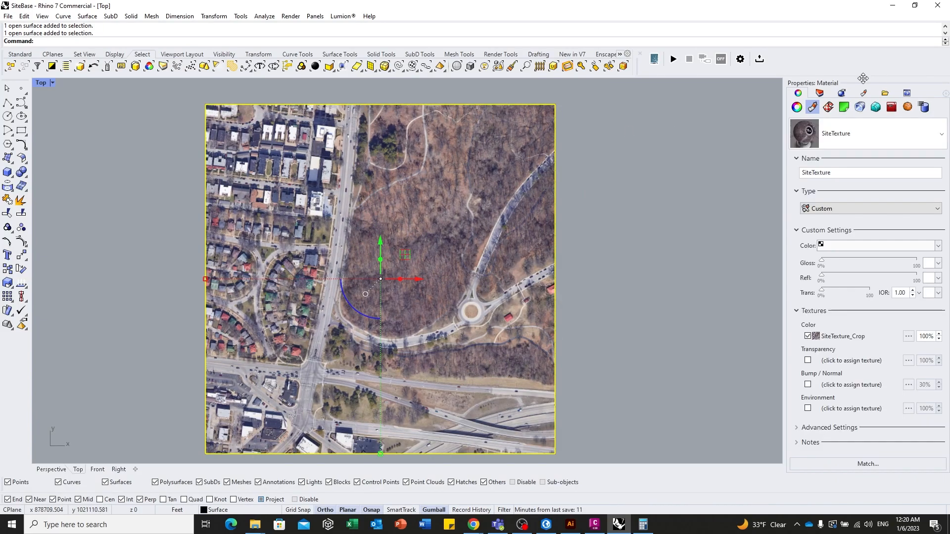
{"action": "left_click", "coordinate": [828, 107]}
{"action": "left_click", "coordinate": [841, 131]}
{"action": "scroll", "coordinate": [213, 94], "scroll_direction": "up", "scroll_amount": 4}
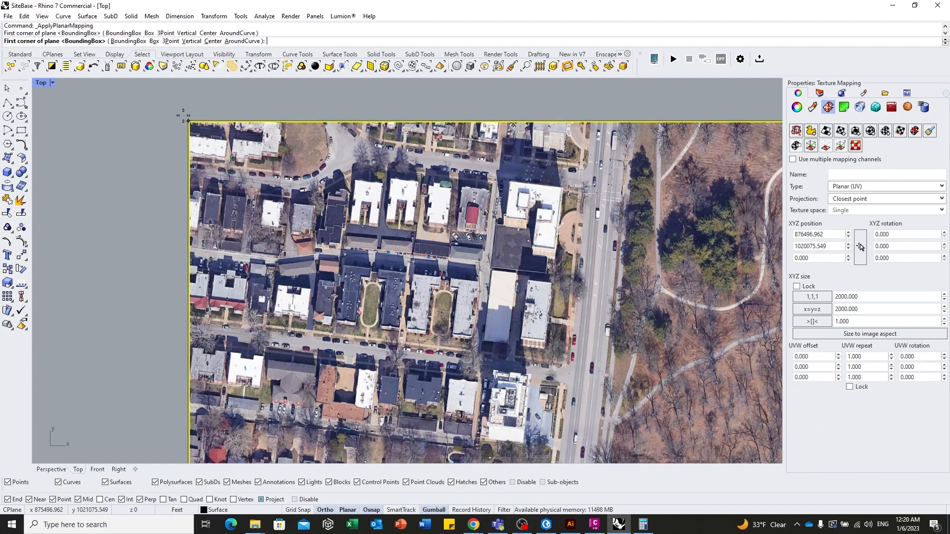
{"action": "left_click", "coordinate": [190, 122]}
{"action": "scroll", "coordinate": [297, 248], "scroll_direction": "down", "scroll_amount": 4}
{"action": "scroll", "coordinate": [517, 337], "scroll_direction": "up", "scroll_amount": 5}
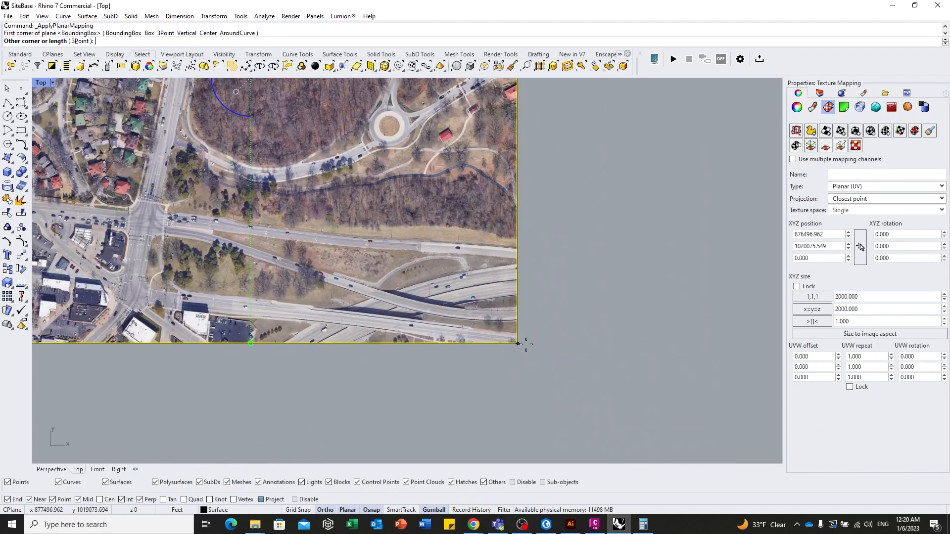
{"action": "left_click", "coordinate": [472, 341]}
{"action": "scroll", "coordinate": [471, 341], "scroll_direction": "down", "scroll_amount": 5}
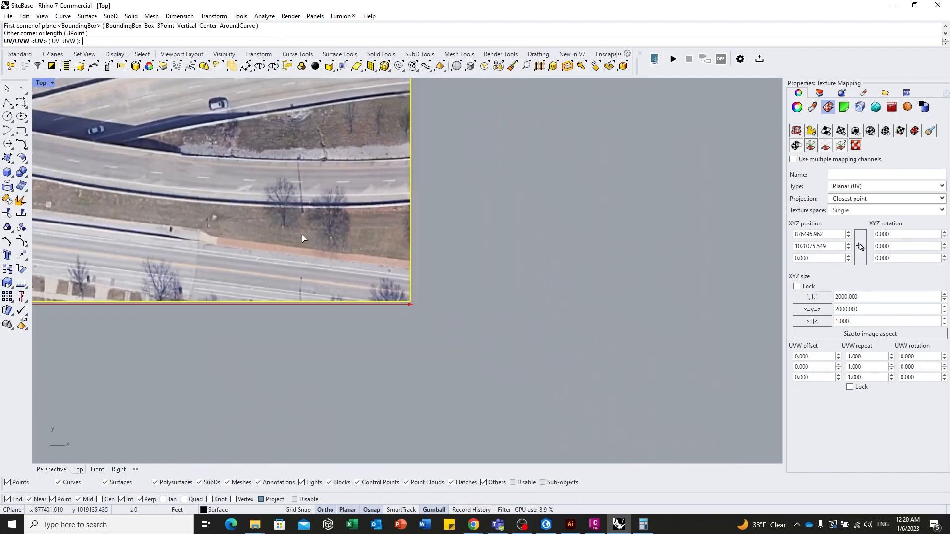
{"action": "key", "text": "Return"}
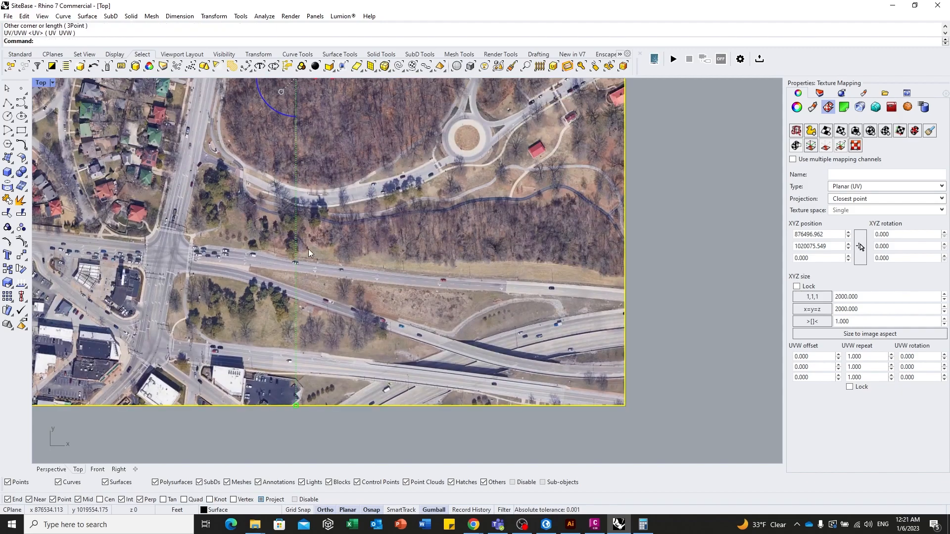
{"action": "scroll", "coordinate": [307, 248], "scroll_direction": "down", "scroll_amount": 3}
{"action": "left_click", "coordinate": [621, 246]}
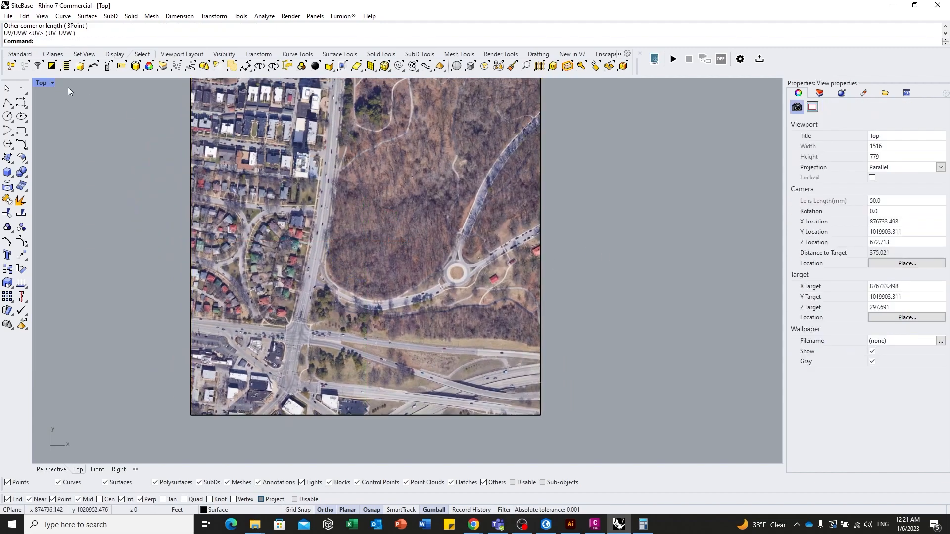
Inspect the draped satellite texture on the terrain in a maximized Perspective view from several angles and distances.
{"action": "double_click", "coordinate": [42, 83]}
{"action": "double_click", "coordinate": [424, 79]}
{"action": "left_click_drag", "start_coordinate": [452, 306], "coordinate": [272, 266]}
{"action": "scroll", "coordinate": [455, 247], "scroll_direction": "up", "scroll_amount": 8}
{"action": "left_click_drag", "start_coordinate": [350, 285], "coordinate": [215, 267], "text": "shift"}
{"action": "scroll", "coordinate": [215, 267], "scroll_direction": "up", "scroll_amount": 4}
{"action": "left_click_drag", "start_coordinate": [289, 257], "coordinate": [347, 260]}
{"action": "left_click_drag", "start_coordinate": [584, 163], "coordinate": [395, 248], "text": "shift"}
{"action": "left_click_drag", "start_coordinate": [339, 242], "coordinate": [268, 229], "text": "shift"}
{"action": "scroll", "coordinate": [360, 236], "scroll_direction": "down", "scroll_amount": 4}
{"action": "mouse_move", "coordinate": [354, 223]}
{"action": "left_mouse_down", "text": "shift"}
{"action": "mouse_move", "coordinate": [418, 286]}
{"action": "mouse_move", "coordinate": [358, 229]}
{"action": "mouse_move", "coordinate": [359, 214]}
{"action": "left_mouse_up", "text": "shift"}
{"action": "left_click", "coordinate": [359, 215]}
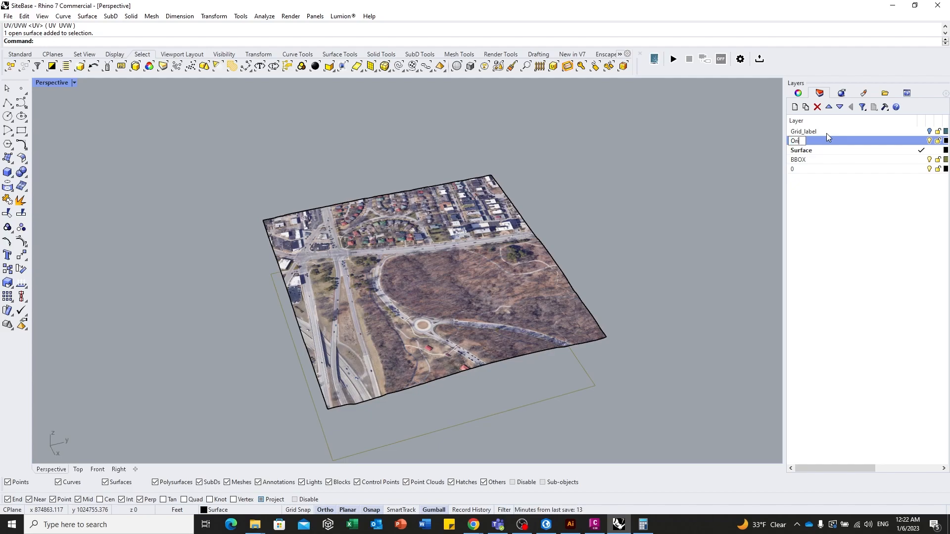
Name the new layer _Origin and sort the layers by name so it comes first.
{"action": "double_click", "coordinate": [798, 141]}
{"action": "left_click", "coordinate": [792, 142]}
{"action": "type", "text": "_"}
{"action": "key", "text": "Return"}
{"action": "left_click", "coordinate": [801, 122]}
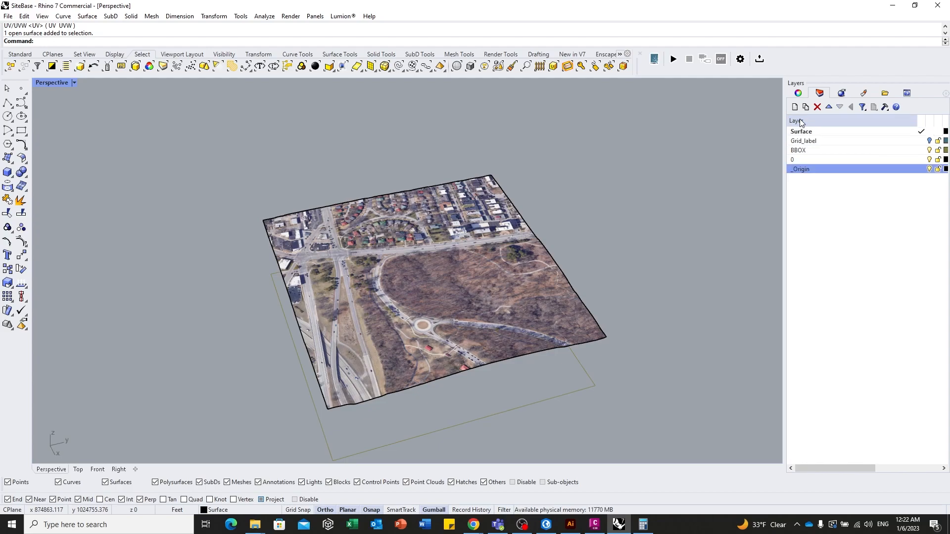
{"action": "left_click", "coordinate": [801, 121]}
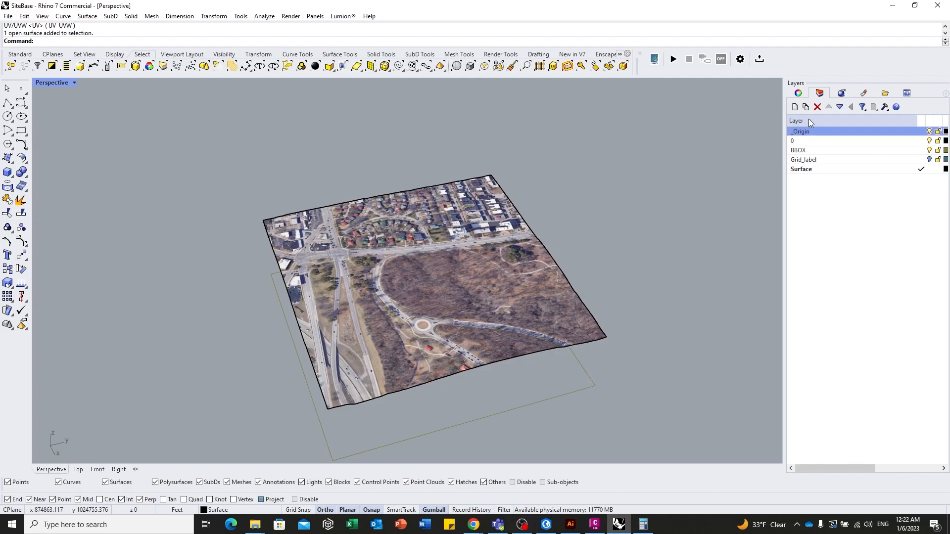
Set the _Origin layer's color to Red and make it the current layer.
{"action": "left_click", "coordinate": [945, 132]}
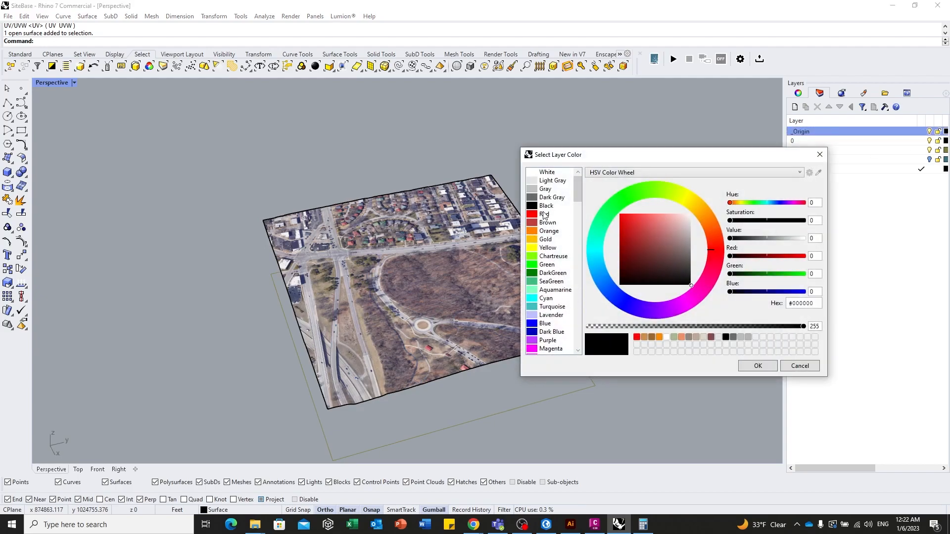
{"action": "left_click", "coordinate": [544, 214]}
{"action": "left_click", "coordinate": [756, 366]}
{"action": "double_click", "coordinate": [844, 132]}
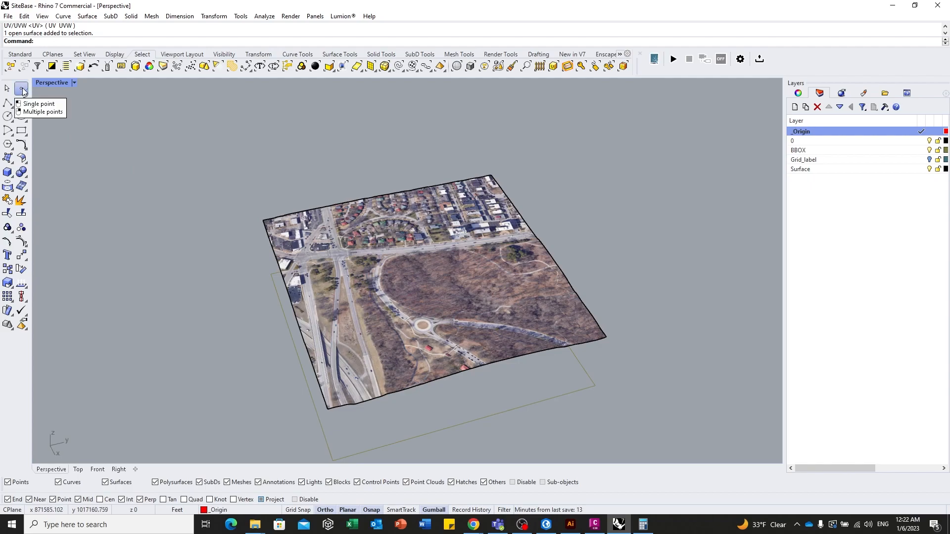
Turn off the Project object snap and place a single point at the lower-left corner of the bounding-box rectangle.
{"action": "left_click", "coordinate": [22, 90]}
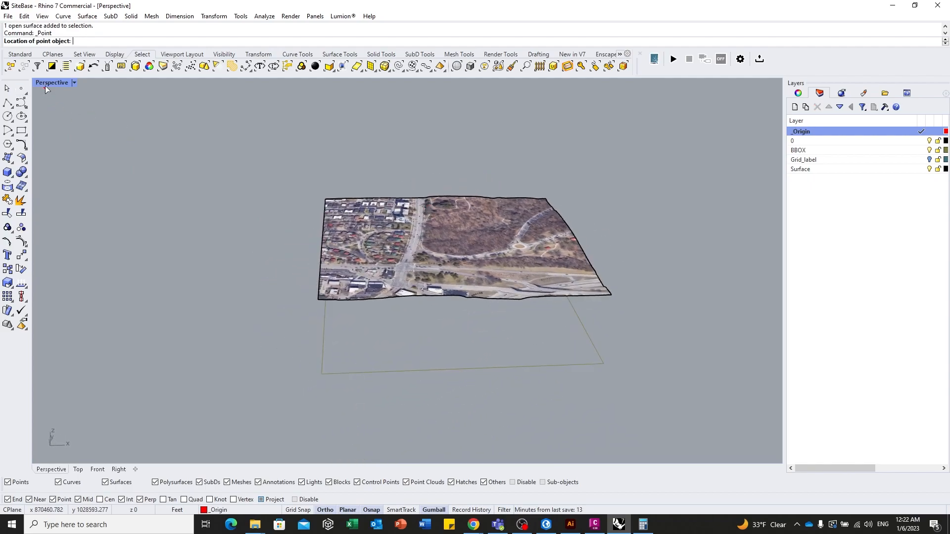
{"action": "double_click", "coordinate": [45, 85]}
{"action": "scroll", "coordinate": [154, 198], "scroll_direction": "up", "scroll_amount": 15}
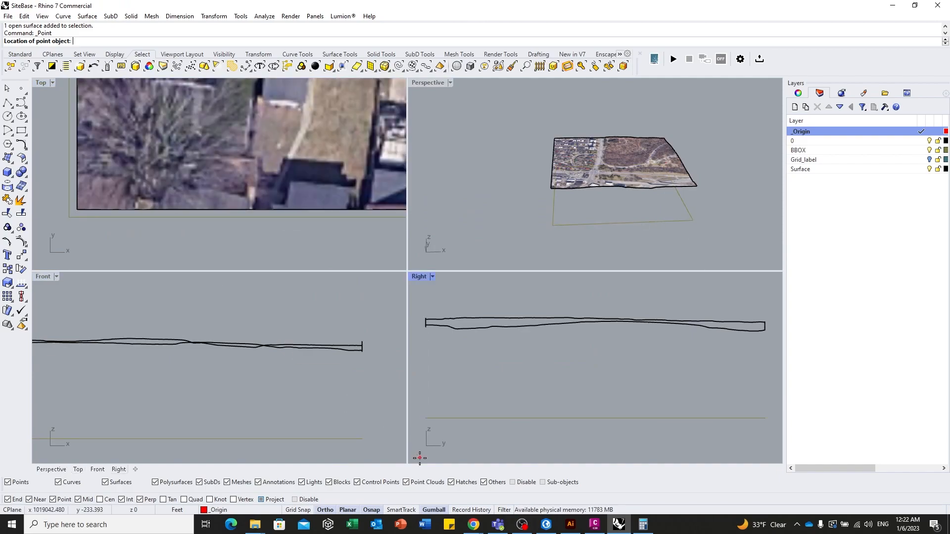
{"action": "left_click", "coordinate": [260, 499]}
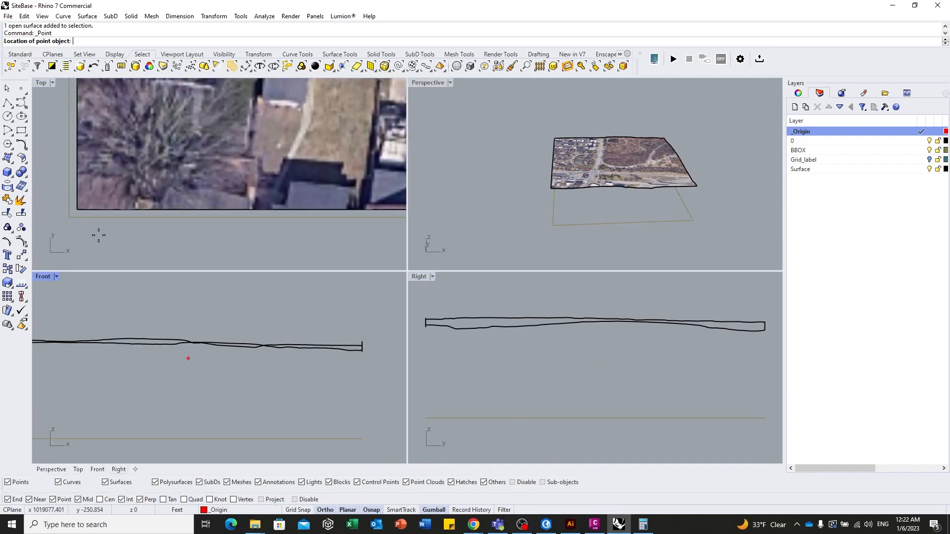
{"action": "left_click", "coordinate": [70, 215]}
{"action": "left_click_drag", "start_coordinate": [571, 233], "coordinate": [571, 212]}
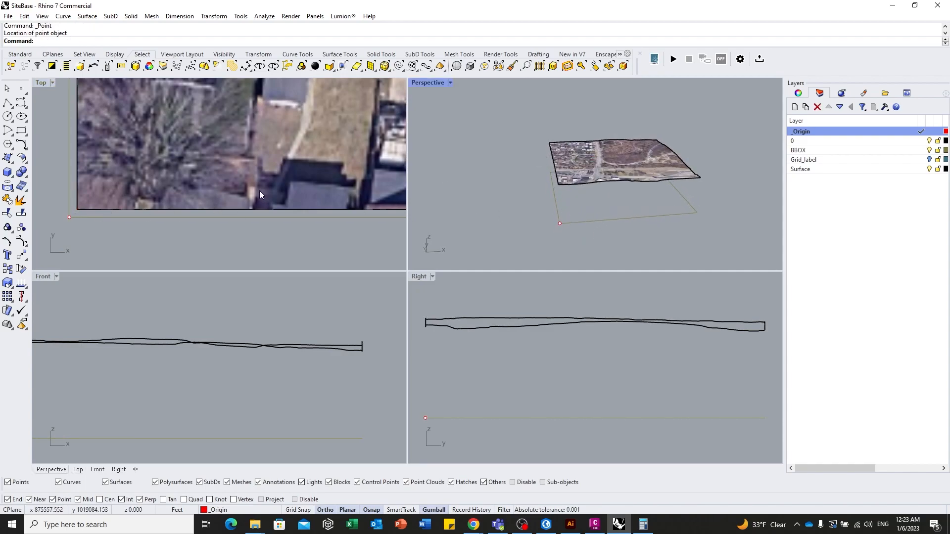
With the _Origin layer locked, move the terrain surface and bounding-box rectangle from the origin point to 0,0,0.
{"action": "left_click_drag", "start_coordinate": [517, 116], "coordinate": [748, 270]}
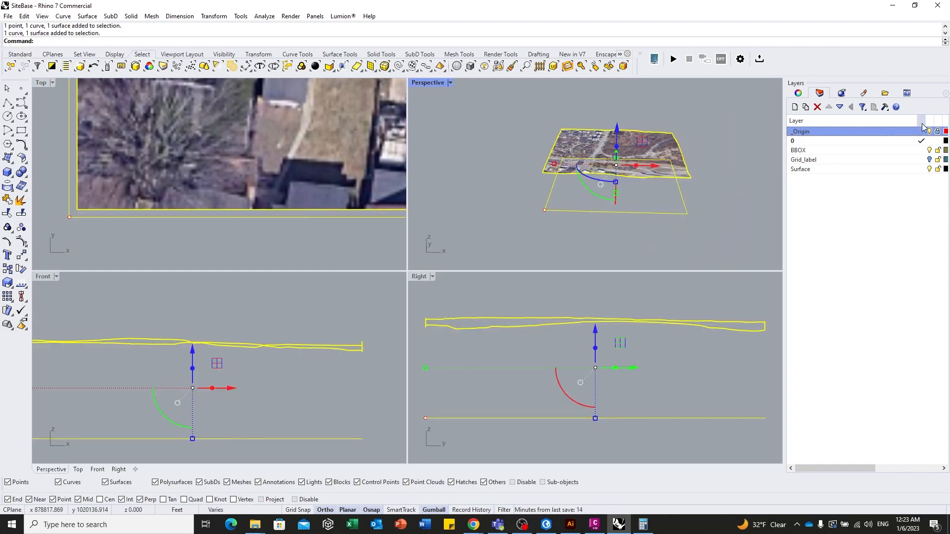
{"action": "type", "text": "m"}
{"action": "key", "text": "Return"}
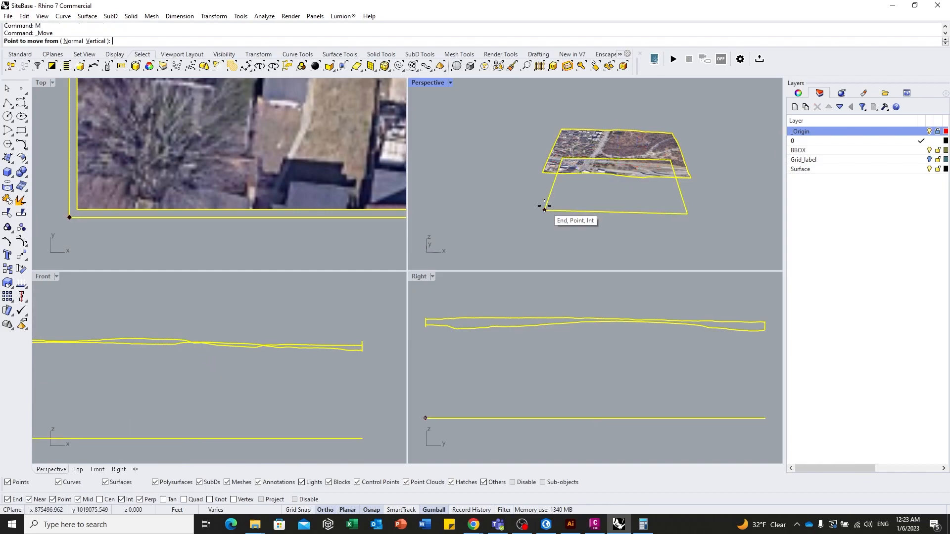
{"action": "scroll", "coordinate": [544, 210], "scroll_direction": "up", "scroll_amount": 3}
{"action": "scroll", "coordinate": [544, 213], "scroll_direction": "up", "scroll_amount": 2}
{"action": "left_click", "coordinate": [544, 213]}
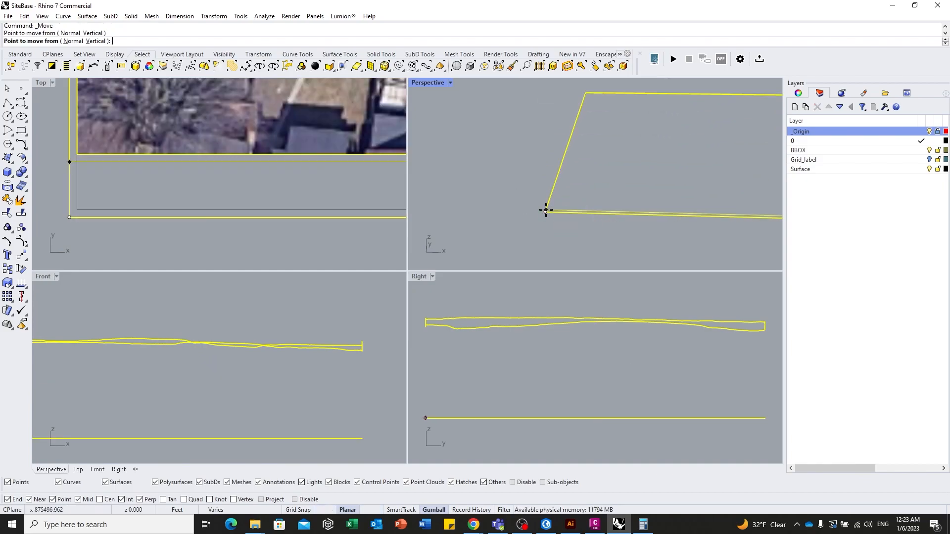
{"action": "type", "text": "0,0,0"}
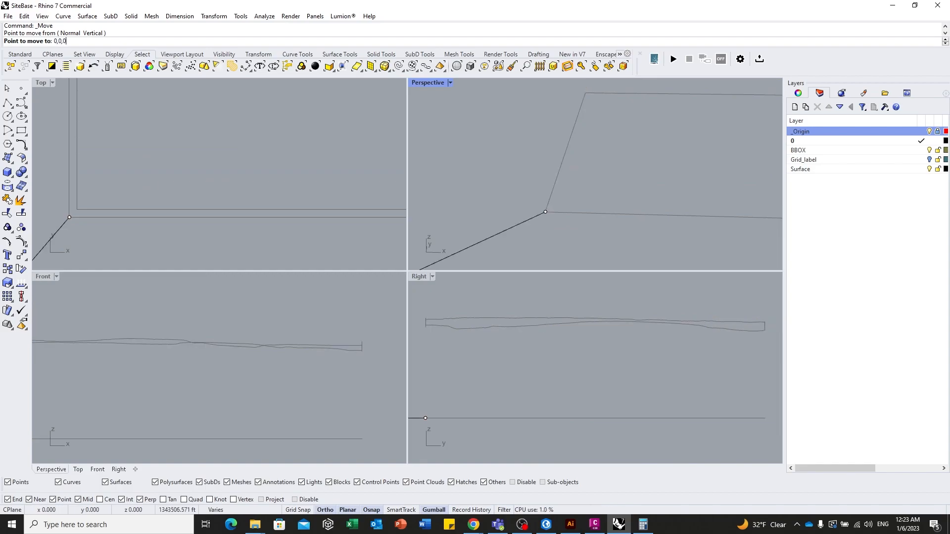
{"action": "key", "text": "Return"}
Zoom to the moved terrain and examine how its lower-left corner sits on the world origin in the Top view.
{"action": "left_click", "coordinate": [264, 160]}
{"action": "left_click", "coordinate": [206, 175]}
{"action": "key", "text": "ctrl+a"}
{"action": "type", "text": "zs"}
{"action": "key", "text": "Return"}
{"action": "key", "text": "Escape"}
{"action": "scroll", "coordinate": [240, 173], "scroll_direction": "down", "scroll_amount": 4}
{"action": "scroll", "coordinate": [193, 212], "scroll_direction": "up", "scroll_amount": 6}
{"action": "scroll", "coordinate": [196, 215], "scroll_direction": "up", "scroll_amount": 5}
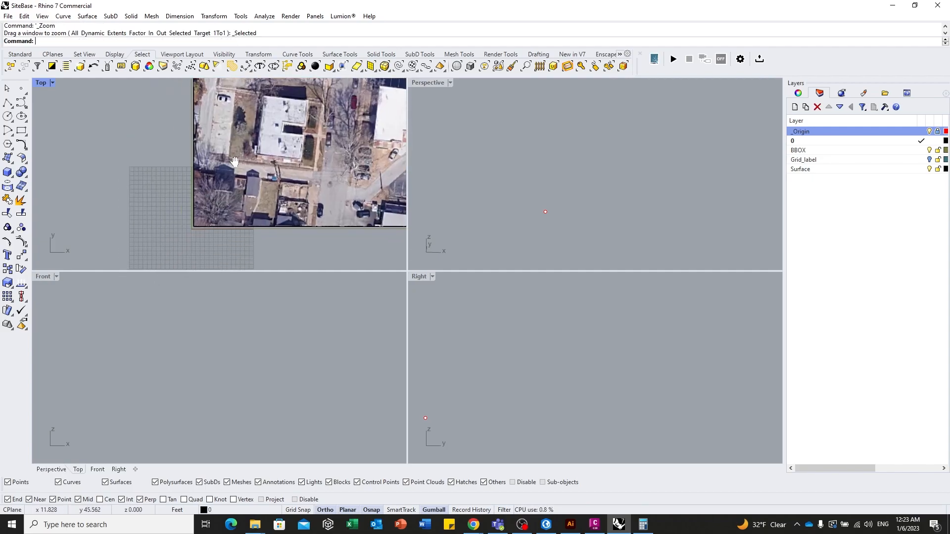
Inspect the full extent of the relocated terrain and bounding box in the Top view and a maximized Perspective view.
{"action": "scroll", "coordinate": [220, 171], "scroll_direction": "down", "scroll_amount": 6}
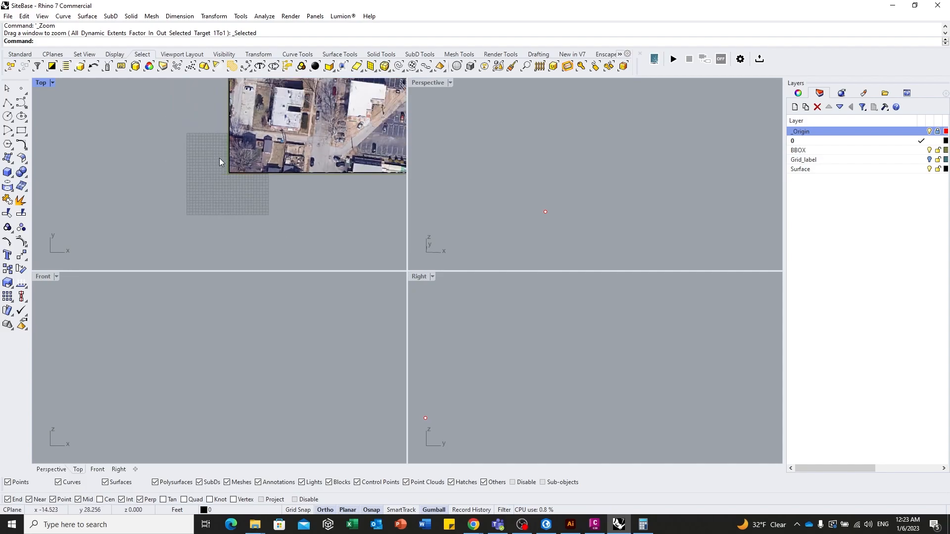
{"action": "scroll", "coordinate": [214, 189], "scroll_direction": "down", "scroll_amount": 5}
{"action": "scroll", "coordinate": [215, 127], "scroll_direction": "up", "scroll_amount": 8}
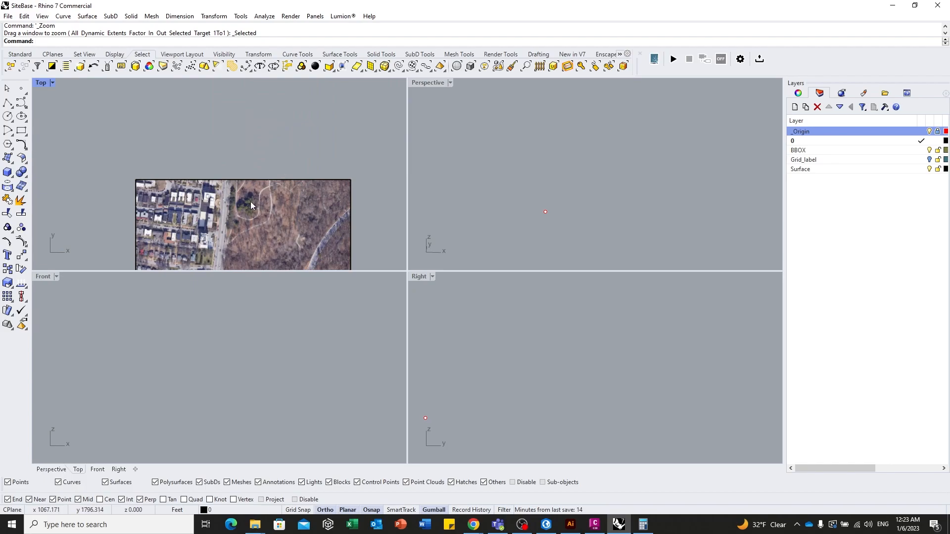
{"action": "left_click_drag", "start_coordinate": [251, 201], "coordinate": [272, 136]}
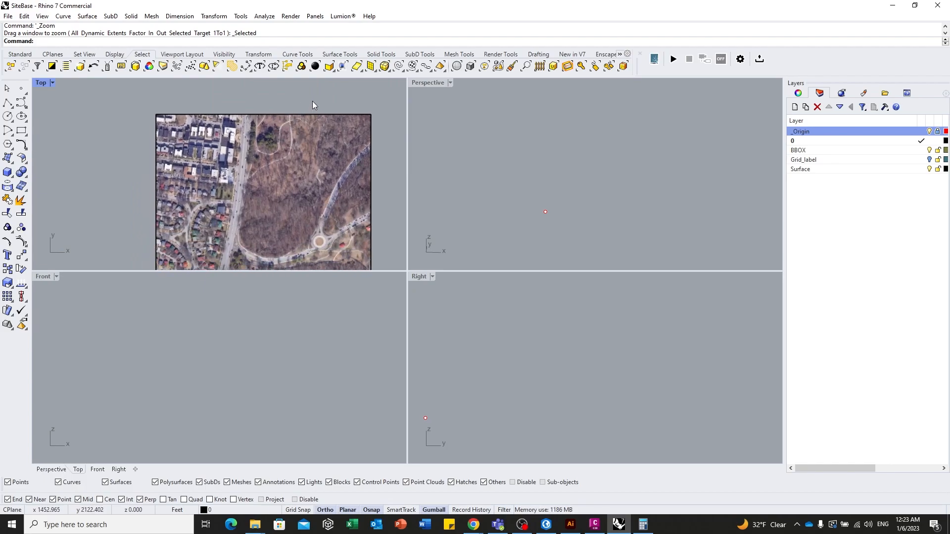
{"action": "left_click_drag", "start_coordinate": [313, 101], "coordinate": [273, 110]}
{"action": "scroll", "coordinate": [273, 110], "scroll_direction": "down", "scroll_amount": 5}
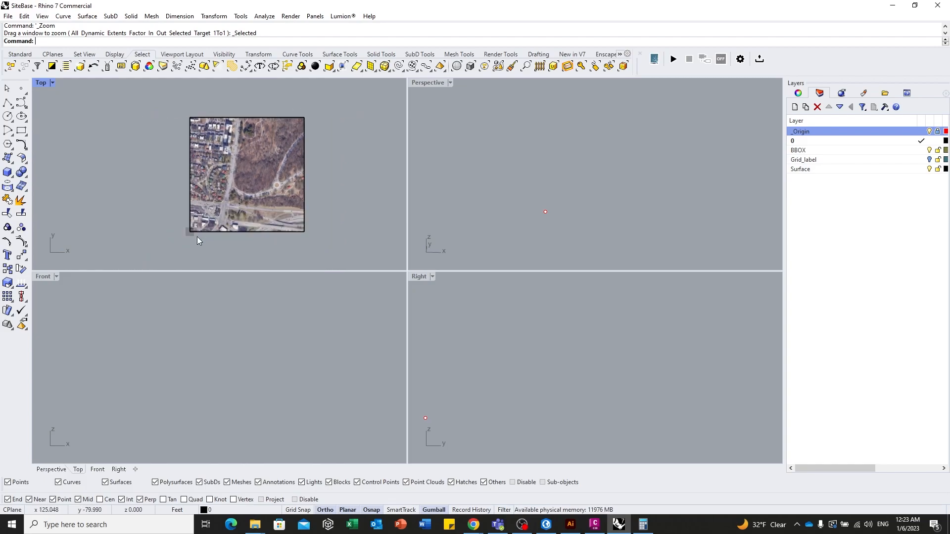
{"action": "scroll", "coordinate": [236, 133], "scroll_direction": "down", "scroll_amount": 1}
{"action": "scroll", "coordinate": [317, 154], "scroll_direction": "up", "scroll_amount": 4}
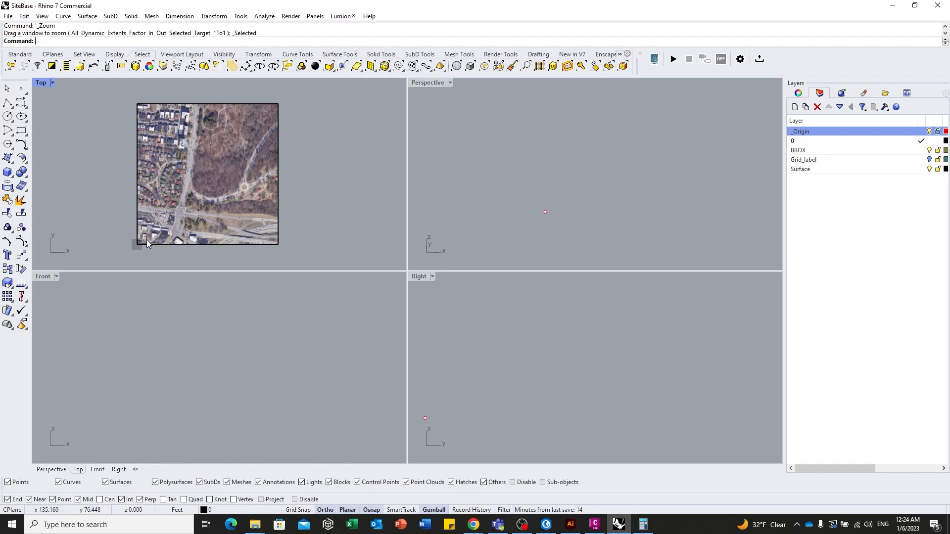
{"action": "scroll", "coordinate": [146, 240], "scroll_direction": "up", "scroll_amount": 6}
{"action": "scroll", "coordinate": [111, 253], "scroll_direction": "down", "scroll_amount": 5}
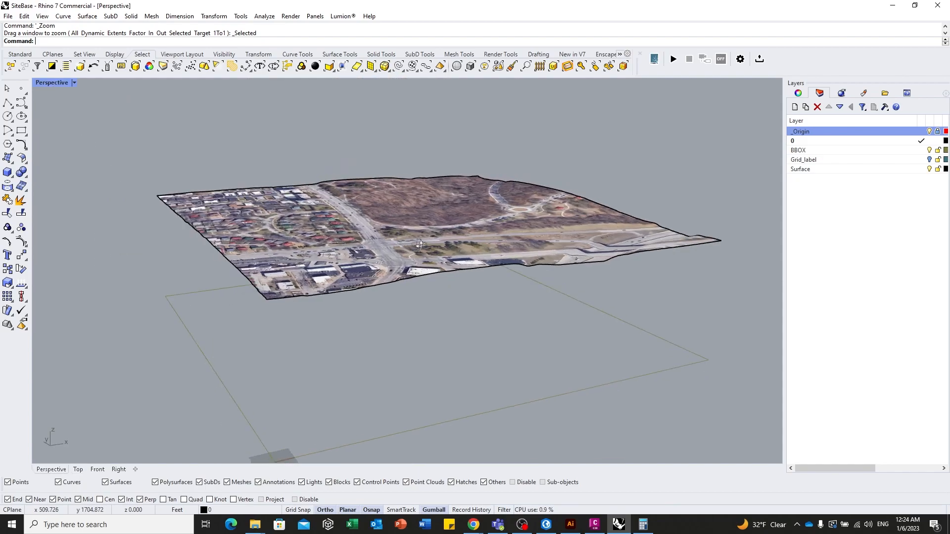
{"action": "left_click_drag", "start_coordinate": [356, 273], "coordinate": [275, 278]}
{"action": "left_click_drag", "start_coordinate": [448, 231], "coordinate": [456, 225]}
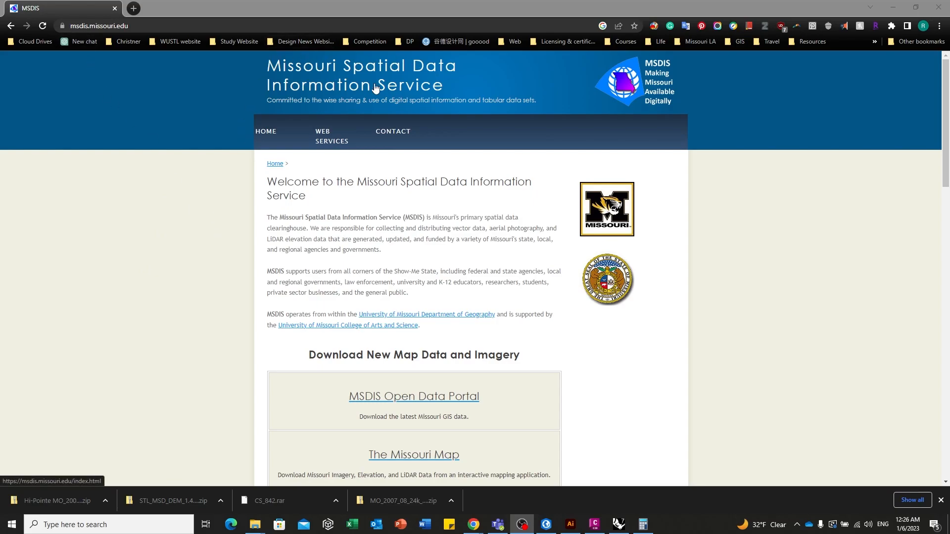
In Chrome, review the download and REST service sections on the MSDIS home page and open the MSDIS Open Data Portal.
{"action": "scroll", "coordinate": [210, 237], "scroll_direction": "down", "scroll_amount": 4}
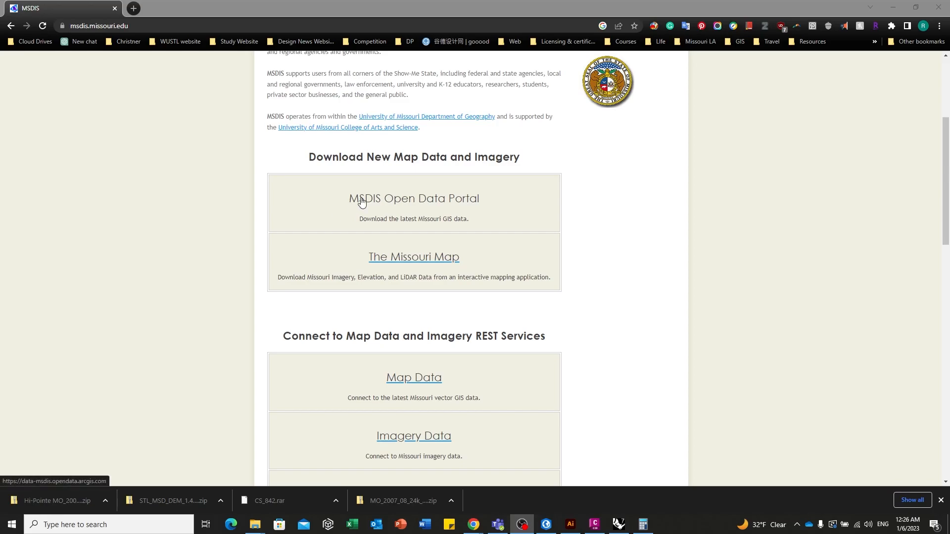
{"action": "scroll", "coordinate": [361, 201], "scroll_direction": "down", "scroll_amount": 4}
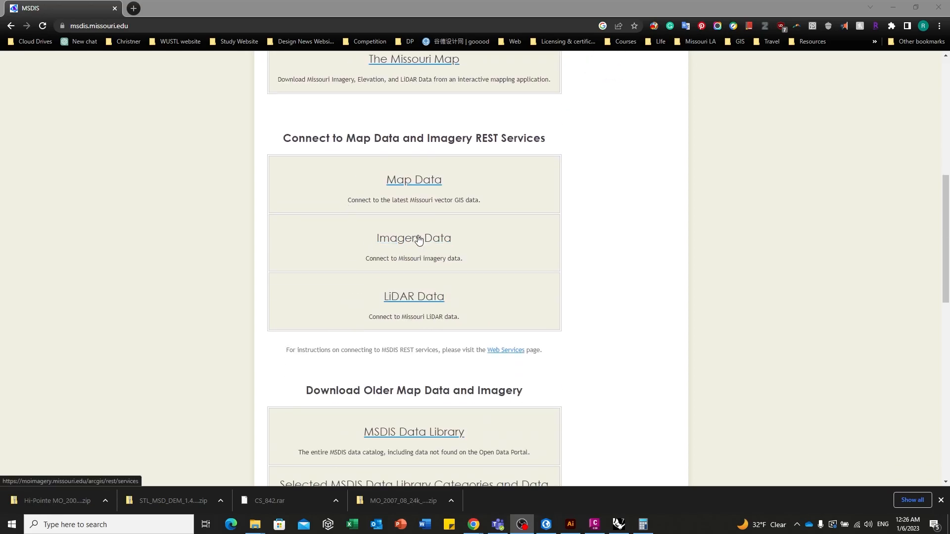
{"action": "scroll", "coordinate": [232, 287], "scroll_direction": "down", "scroll_amount": 3}
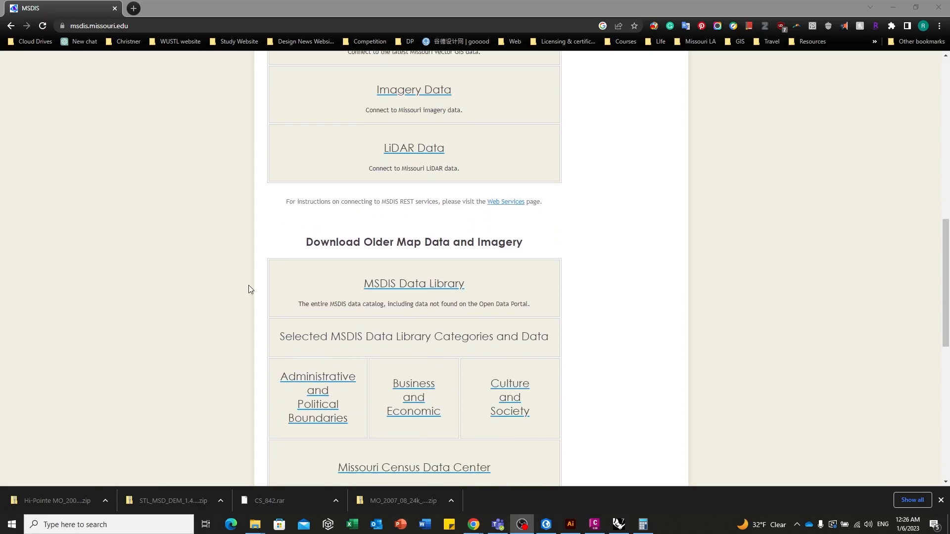
{"action": "scroll", "coordinate": [258, 293], "scroll_direction": "down", "scroll_amount": 2}
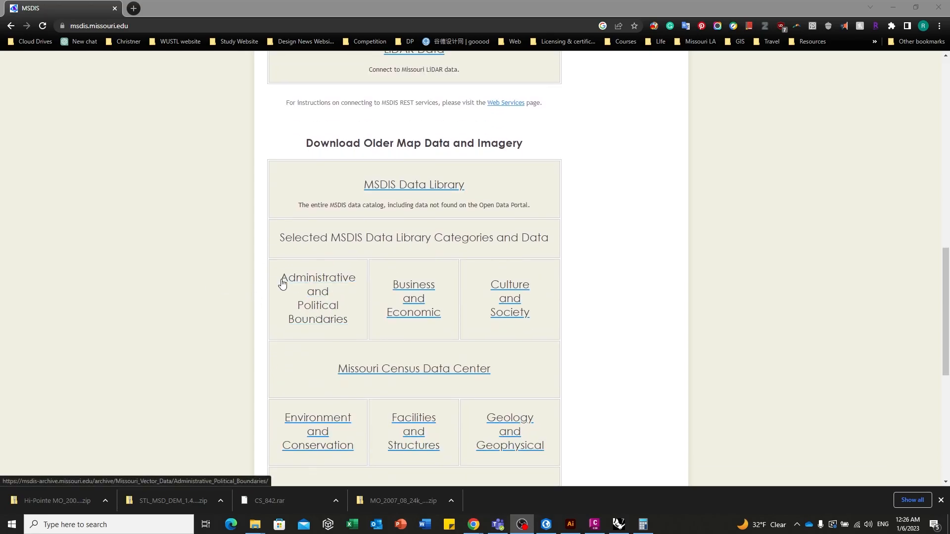
{"action": "scroll", "coordinate": [293, 287], "scroll_direction": "down", "scroll_amount": 2}
{"action": "scroll", "coordinate": [199, 270], "scroll_direction": "up", "scroll_amount": 17}
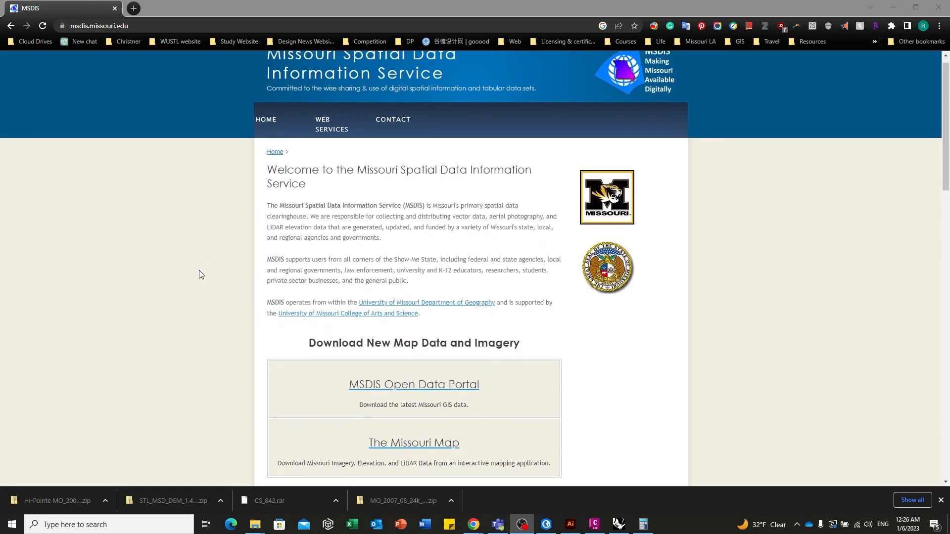
{"action": "scroll", "coordinate": [358, 309], "scroll_direction": "down", "scroll_amount": 3}
{"action": "left_click", "coordinate": [382, 297]}
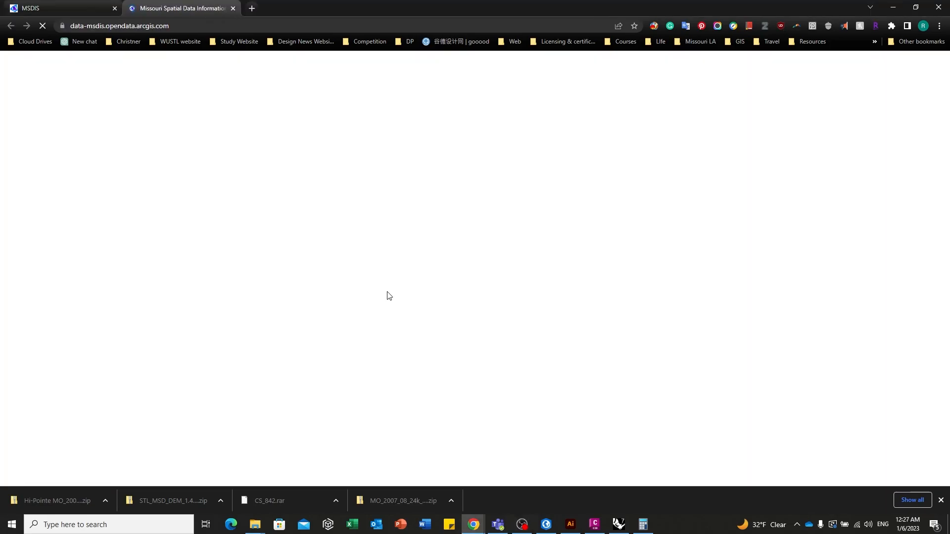
Browse the portal's data categories and additional downloads, and open Download Imagery and LiDAR Data.
{"action": "scroll", "coordinate": [444, 318], "scroll_direction": "down", "scroll_amount": 12}
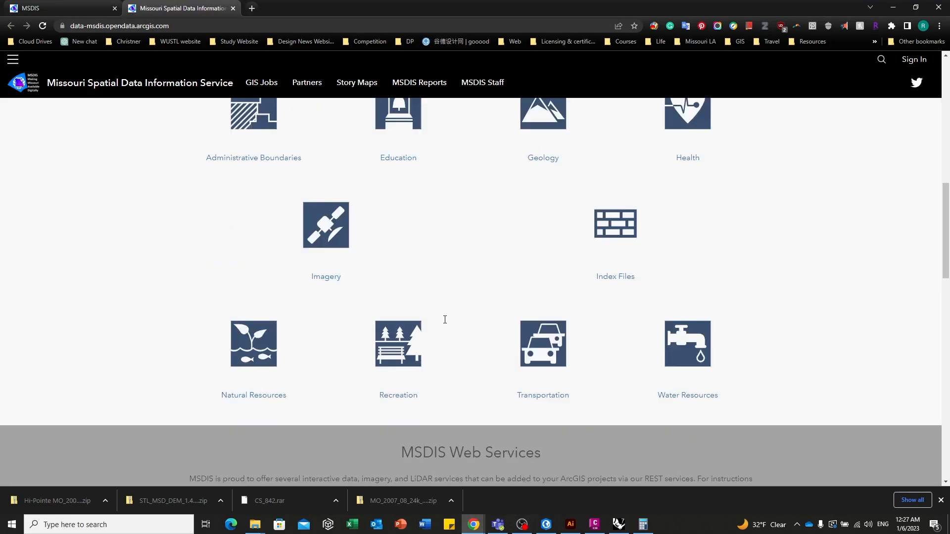
{"action": "scroll", "coordinate": [444, 320], "scroll_direction": "up", "scroll_amount": 4}
{"action": "scroll", "coordinate": [389, 260], "scroll_direction": "down", "scroll_amount": 14}
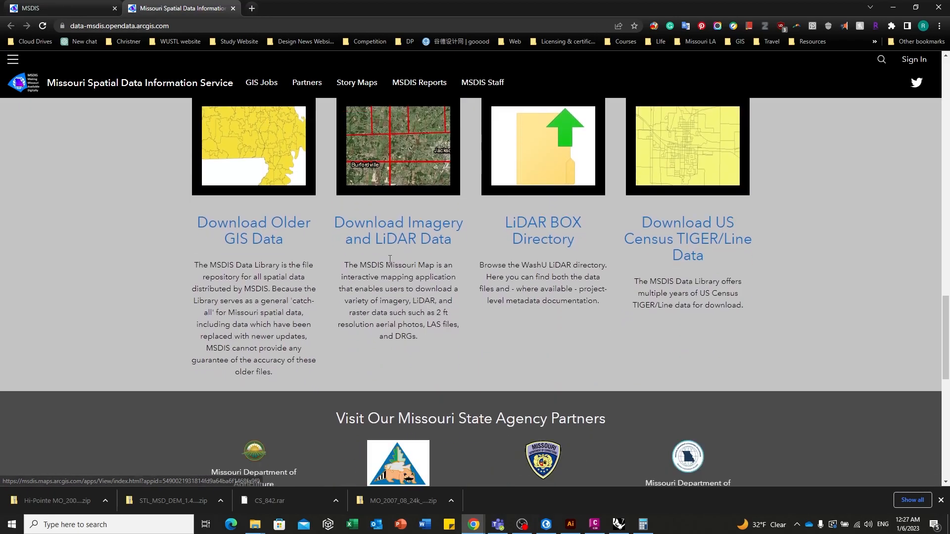
{"action": "scroll", "coordinate": [389, 260], "scroll_direction": "up", "scroll_amount": 3}
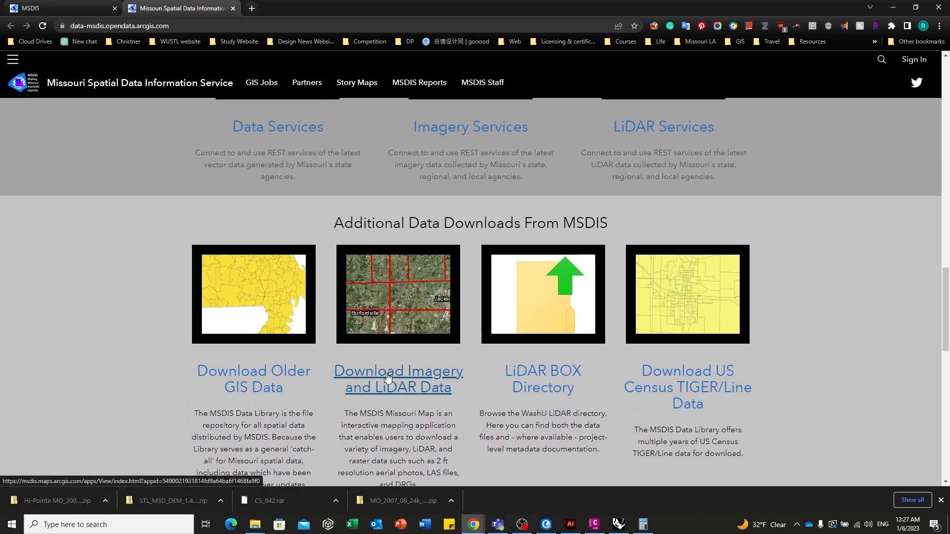
{"action": "left_click", "coordinate": [386, 384]}
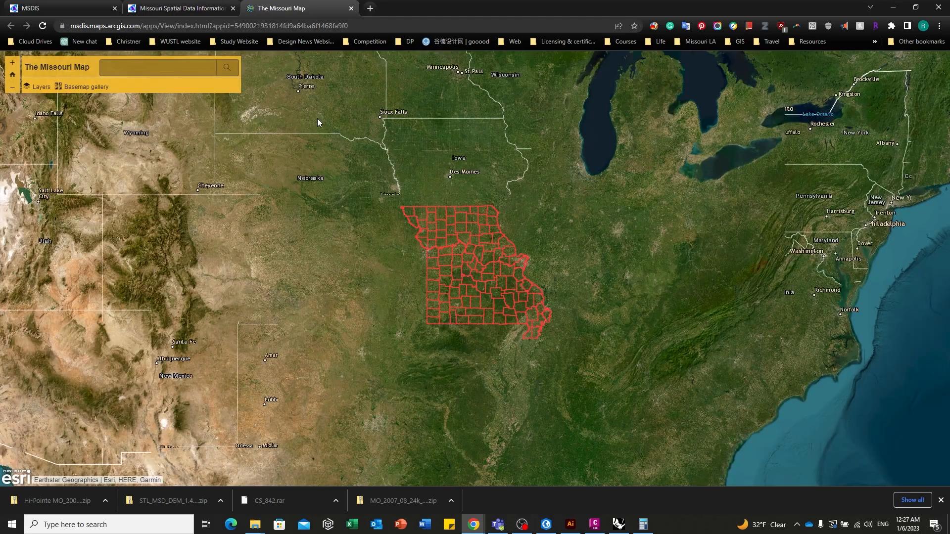
Locate the site beside Kennedy Forest in St Louis and show the MO LiDAR DEM Index instead of the MO County Imagery Index.
{"action": "left_click", "coordinate": [475, 312]}
{"action": "scroll", "coordinate": [522, 259], "scroll_direction": "up", "scroll_amount": 4}
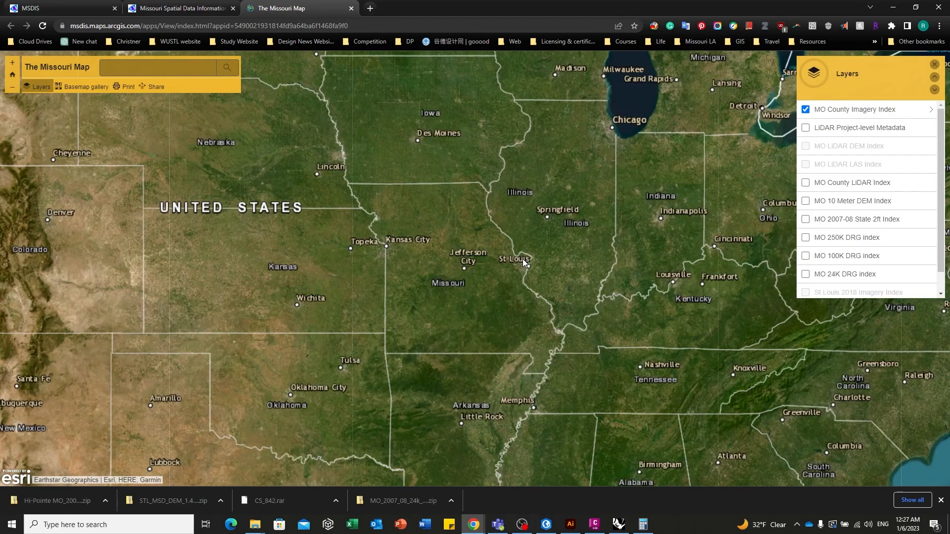
{"action": "scroll", "coordinate": [530, 263], "scroll_direction": "up", "scroll_amount": 5}
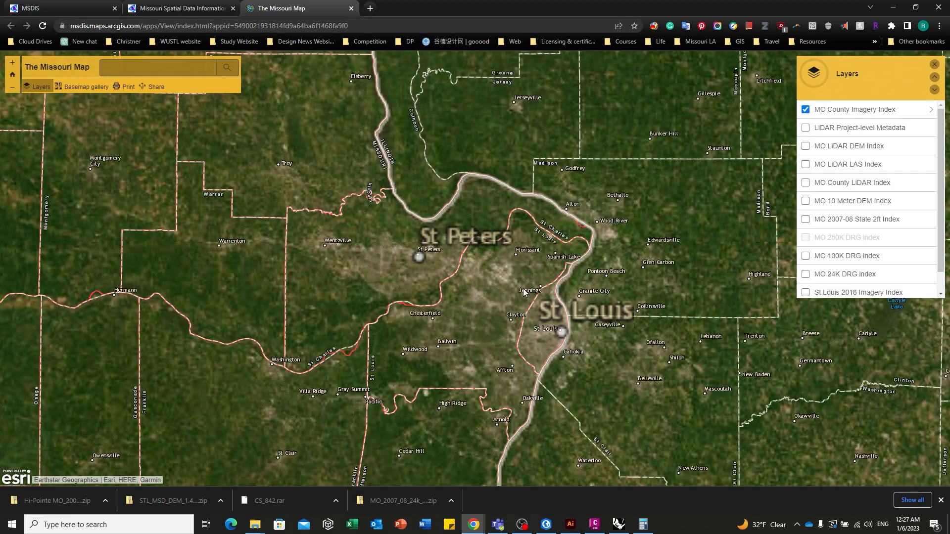
{"action": "scroll", "coordinate": [438, 326], "scroll_direction": "up", "scroll_amount": 3}
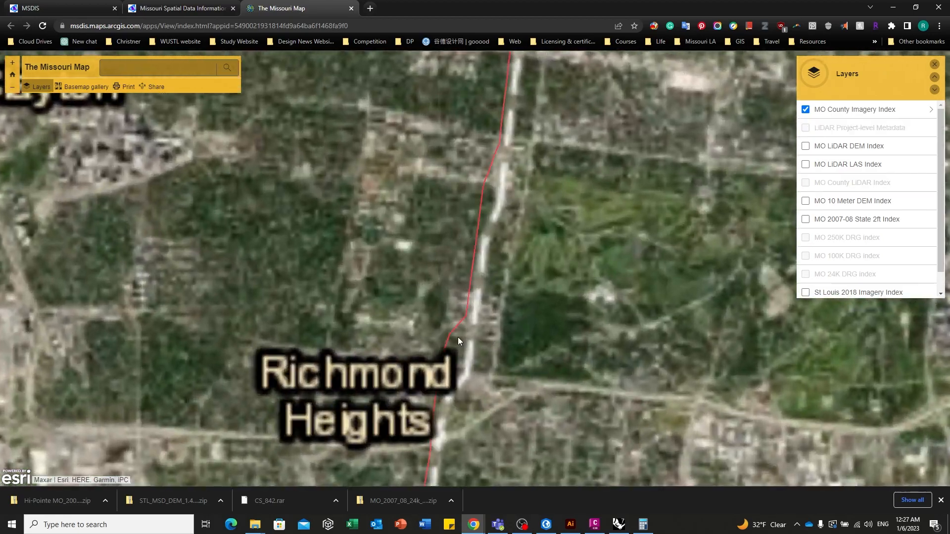
{"action": "scroll", "coordinate": [490, 218], "scroll_direction": "up", "scroll_amount": 2}
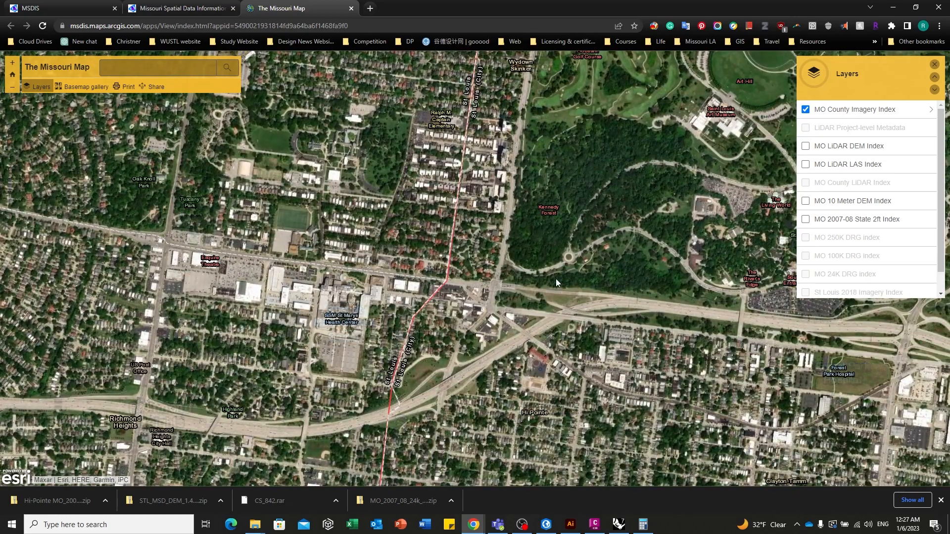
{"action": "left_click_drag", "start_coordinate": [556, 280], "coordinate": [516, 327]}
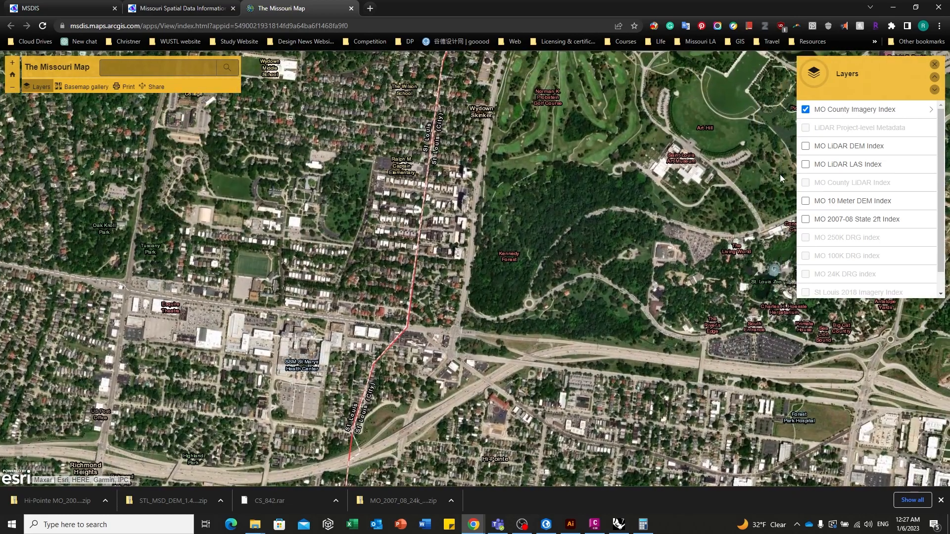
{"action": "left_click", "coordinate": [805, 109]}
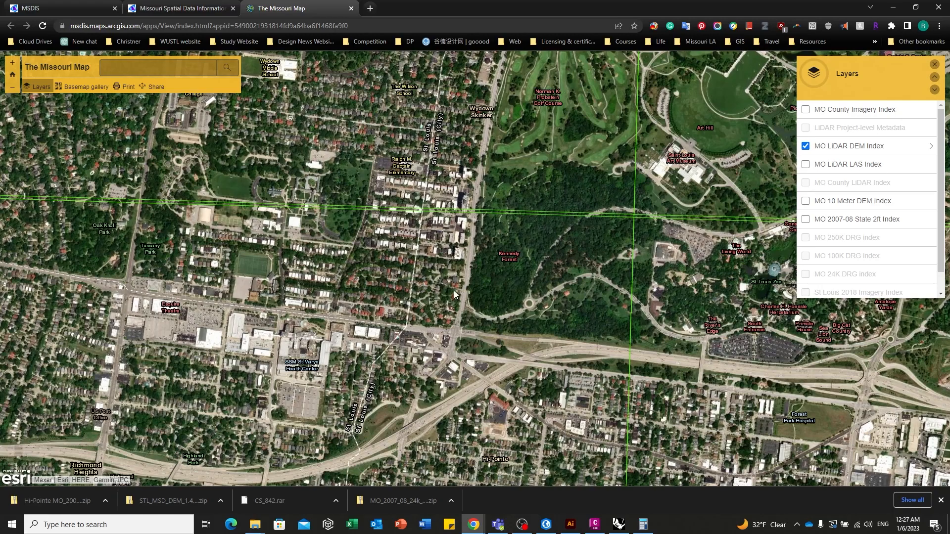
Look through the LiDAR DEM tiles available for the site just west of Kennedy Forest, ending on the StLouis2017 tile.
{"action": "left_click", "coordinate": [435, 294]}
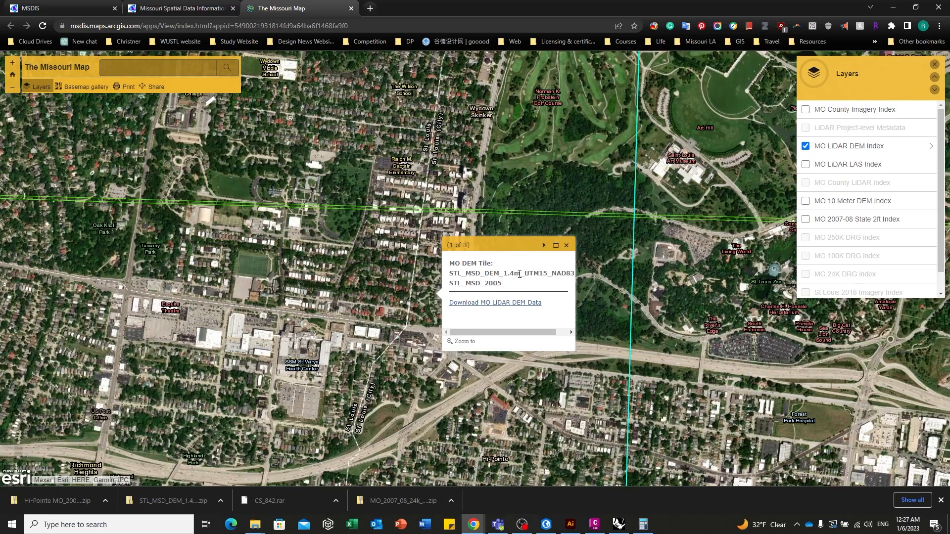
{"action": "left_click", "coordinate": [543, 245]}
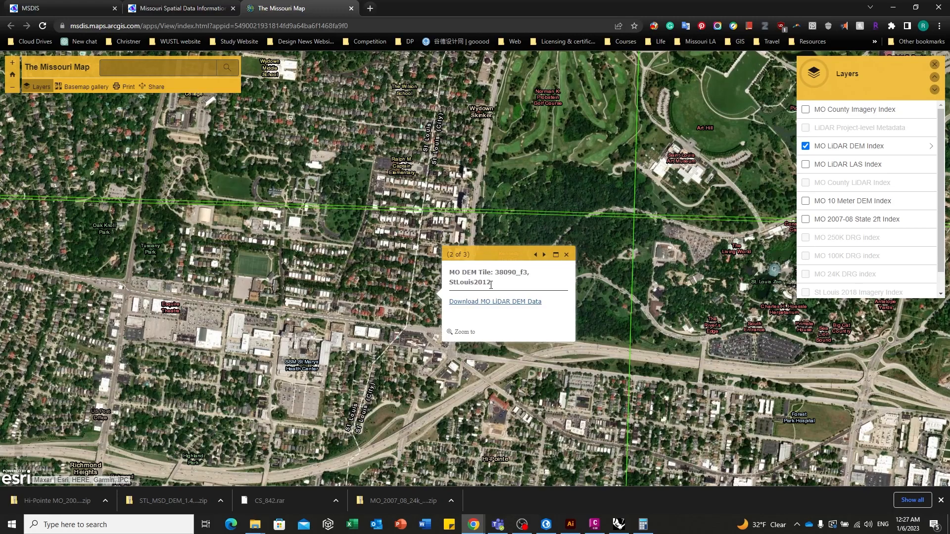
{"action": "left_click", "coordinate": [544, 254]}
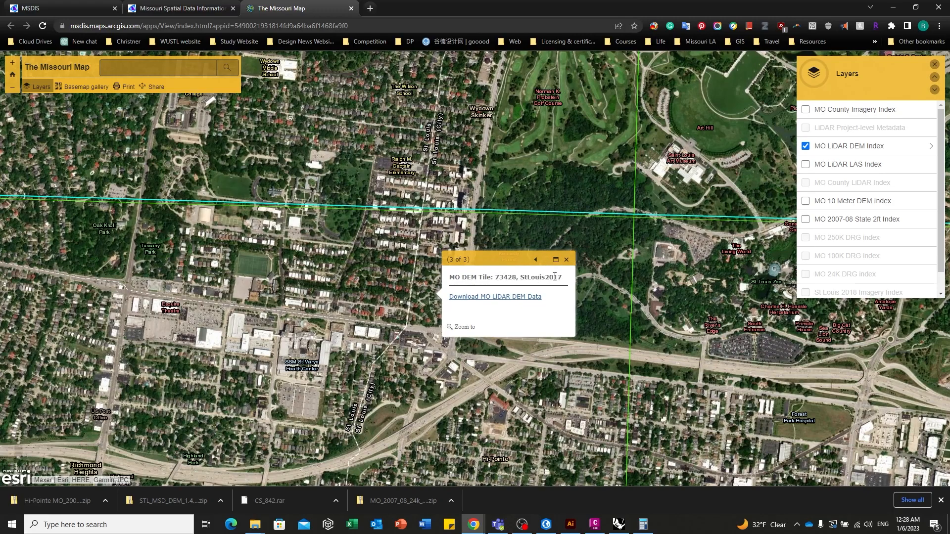
Compare the STL_MSD_2005 and StLouis2017 LiDAR DEM tiles at the site once more and close the tile details.
{"action": "left_click", "coordinate": [536, 261]}
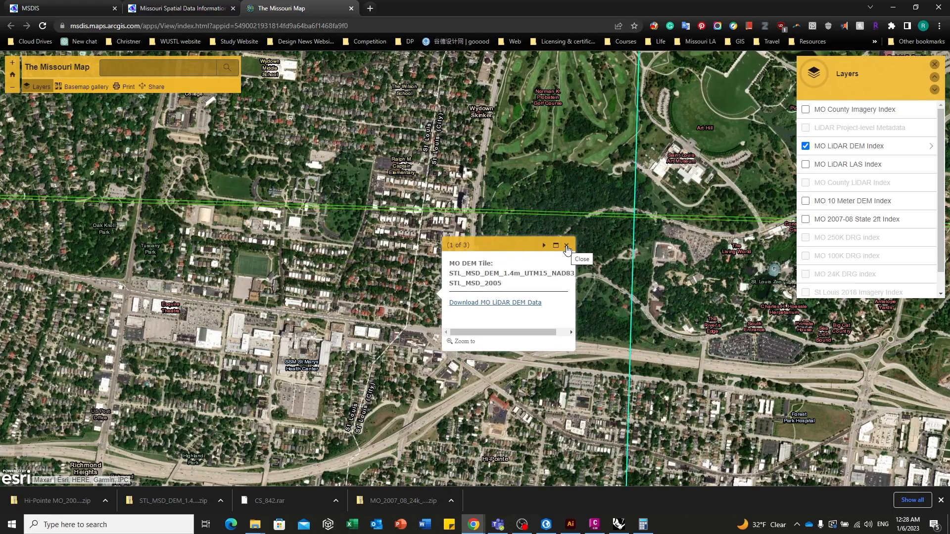
{"action": "left_click", "coordinate": [545, 256]}
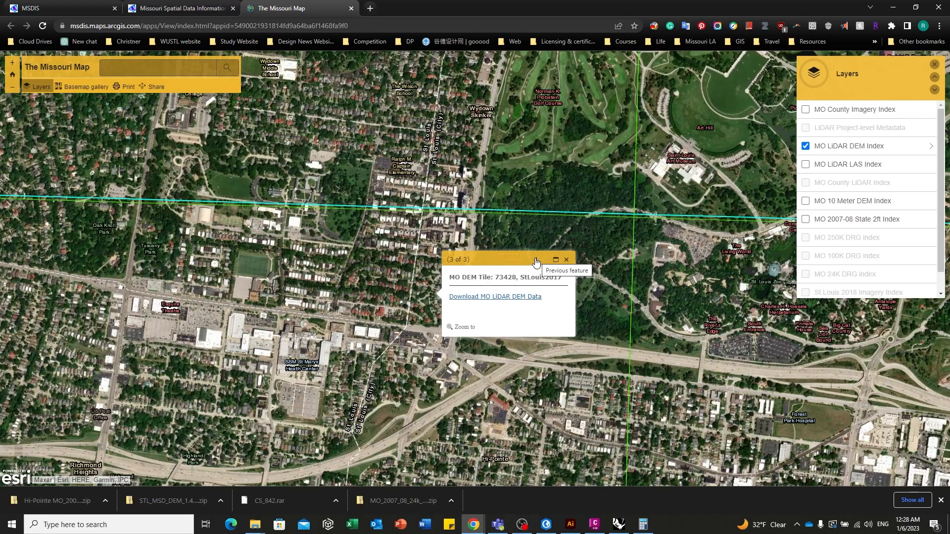
{"action": "left_click", "coordinate": [567, 259]}
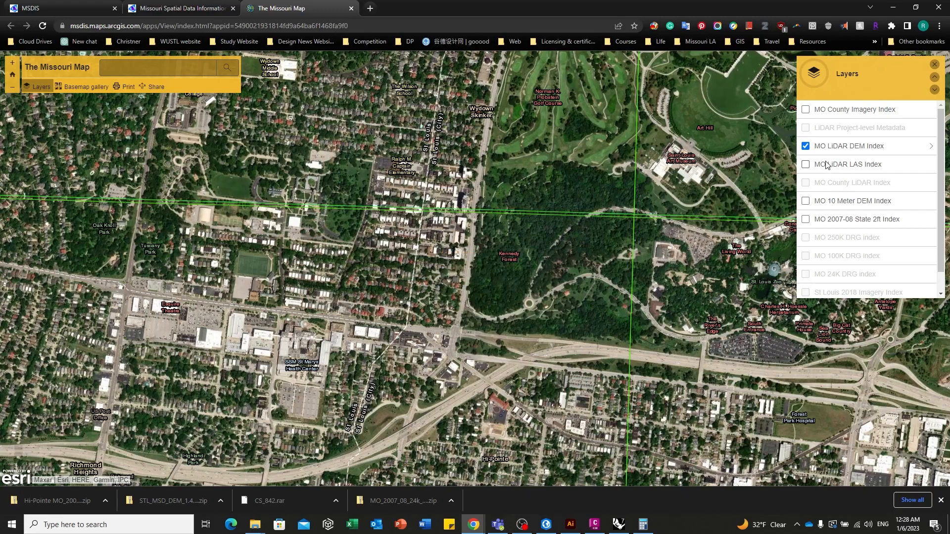
Show the MO County Imagery Index instead of the MO LiDAR DEM Index and bring up the site's St Louis City imagery downloads.
{"action": "left_click", "coordinate": [806, 146]}
{"action": "left_click", "coordinate": [806, 220]}
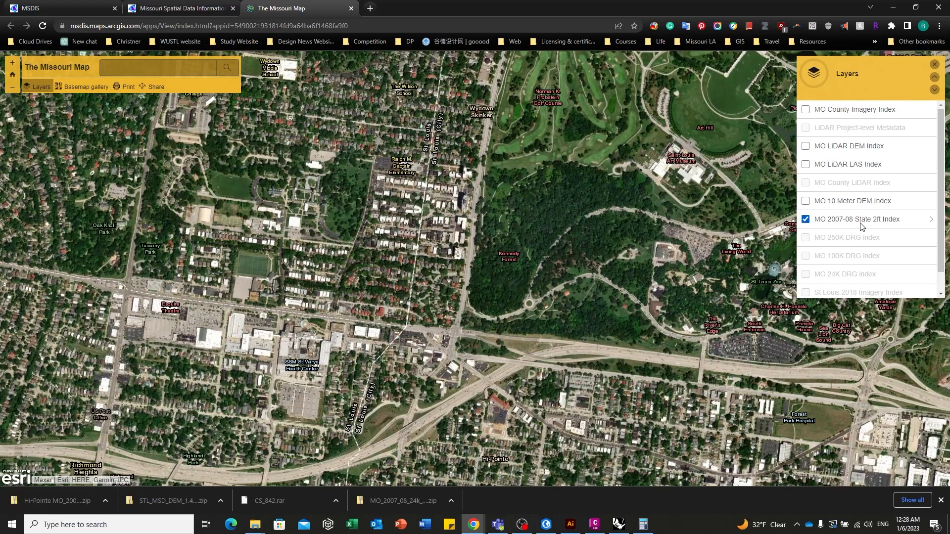
{"action": "left_click", "coordinate": [805, 220]}
{"action": "left_click", "coordinate": [806, 111]}
{"action": "left_click", "coordinate": [448, 301]}
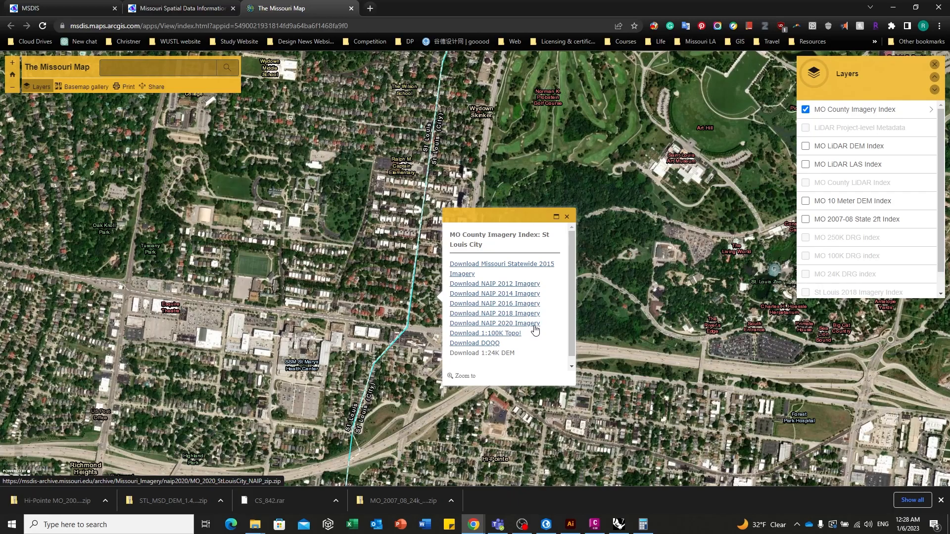
Search the web for "wustl gis" in a new browser tab and open the library GIS guide's Find GIS Data on the web page.
{"action": "left_click", "coordinate": [370, 8]}
{"action": "type", "text": "wu"}
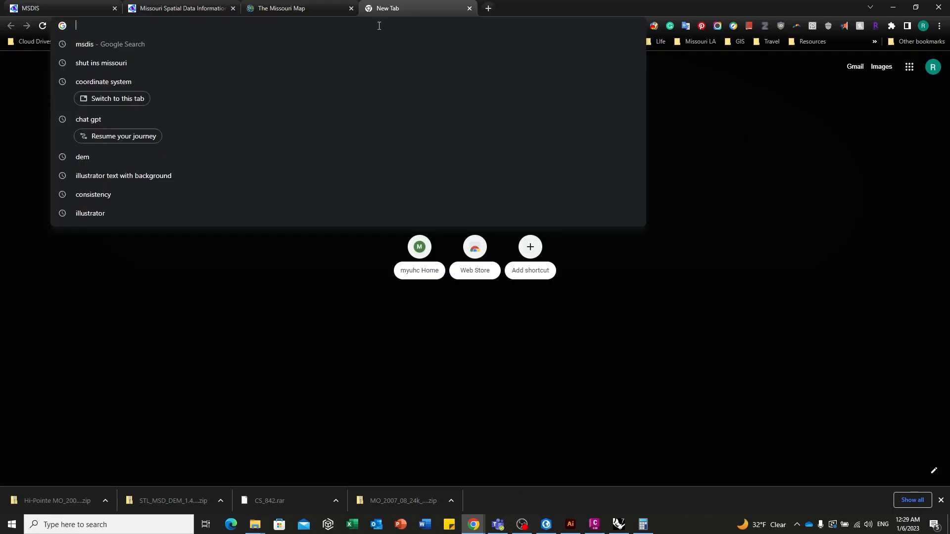
{"action": "type", "text": "stl gis"}
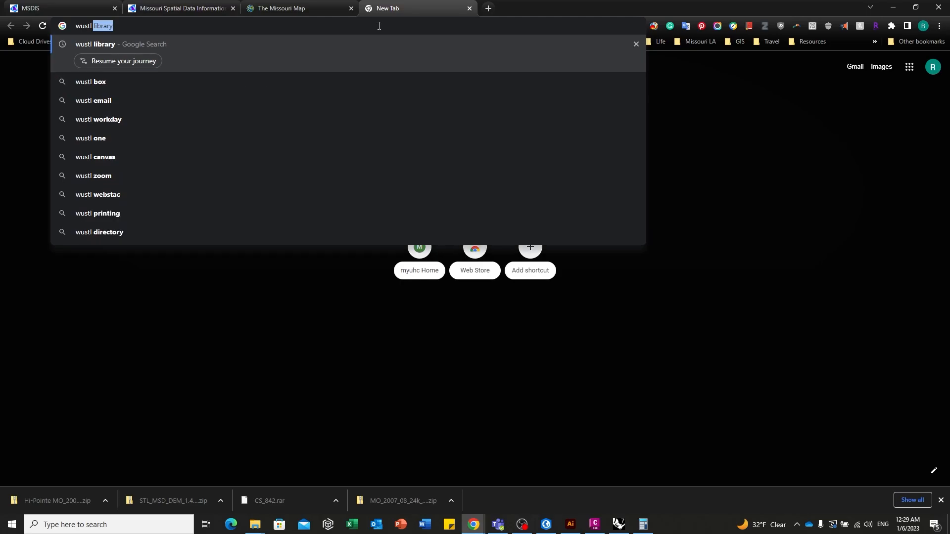
{"action": "key", "text": "Return"}
{"action": "left_click", "coordinate": [212, 161]}
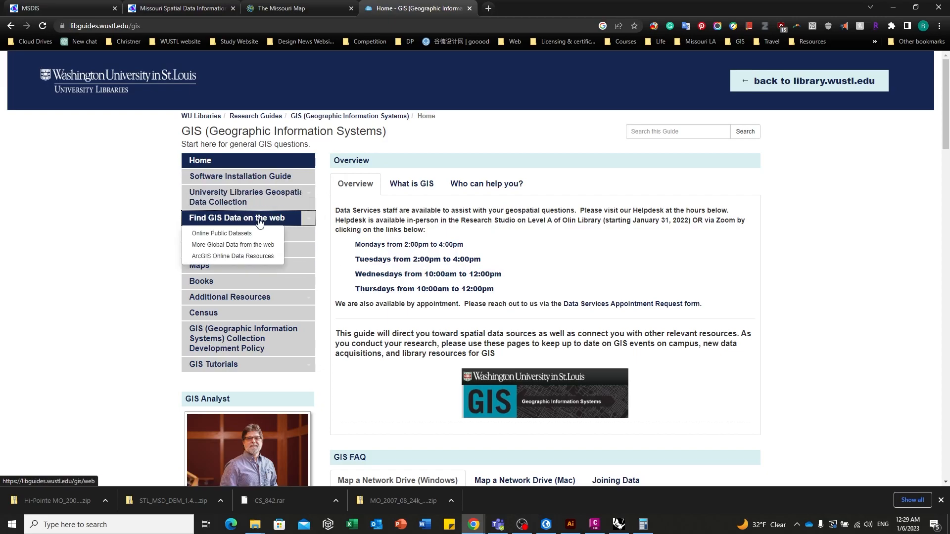
{"action": "left_click", "coordinate": [261, 221]}
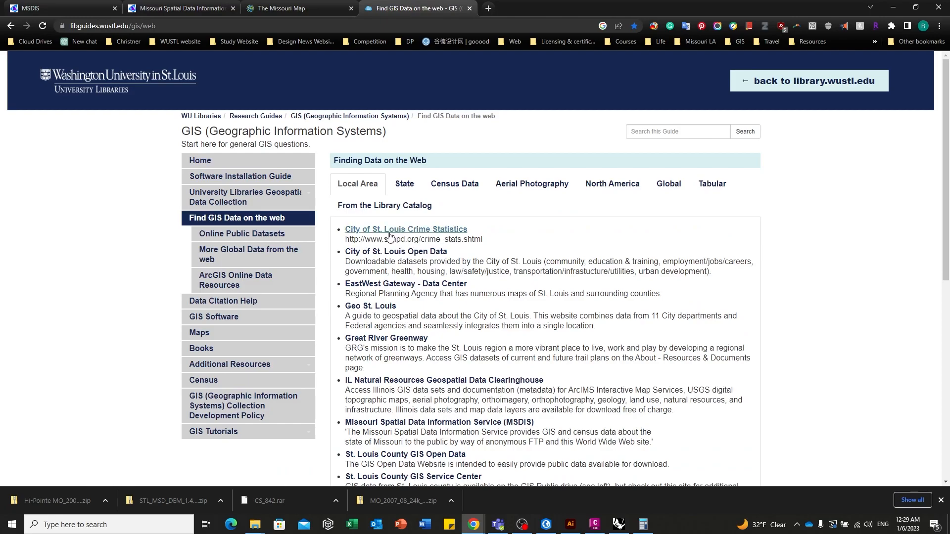
Look through the guide's State and Aerial Photography data sources and review the Local Area list of St. Louis GIS data providers.
{"action": "left_click", "coordinate": [356, 189]}
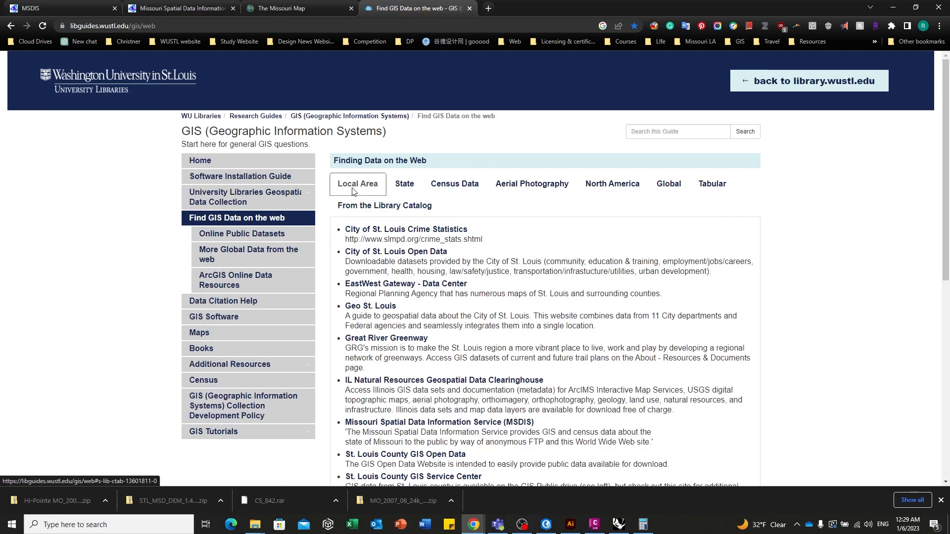
{"action": "left_click", "coordinate": [399, 189]}
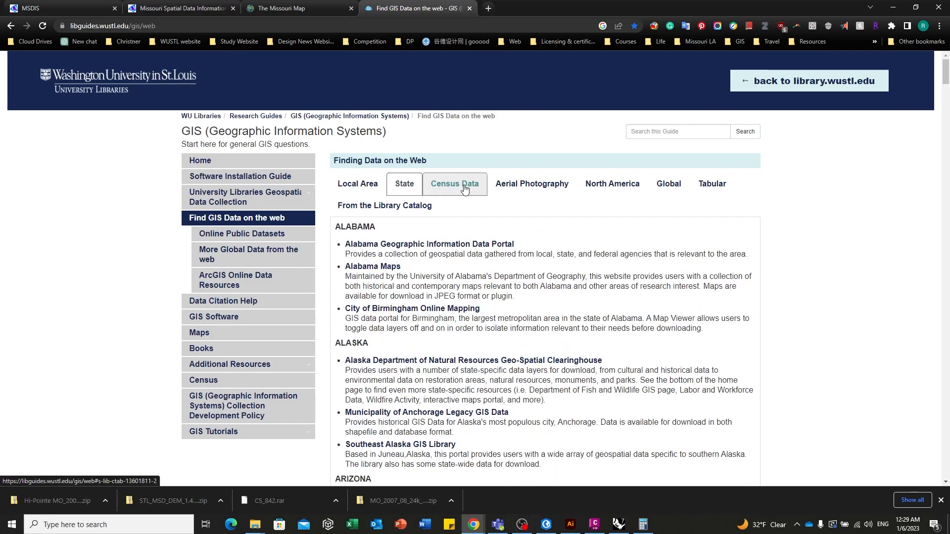
{"action": "left_click", "coordinate": [527, 188]}
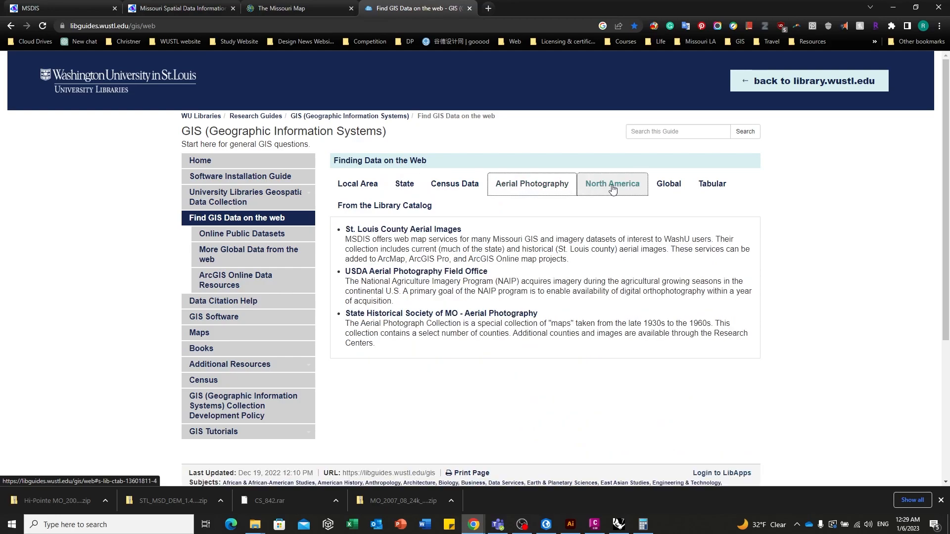
{"action": "left_click", "coordinate": [362, 185]}
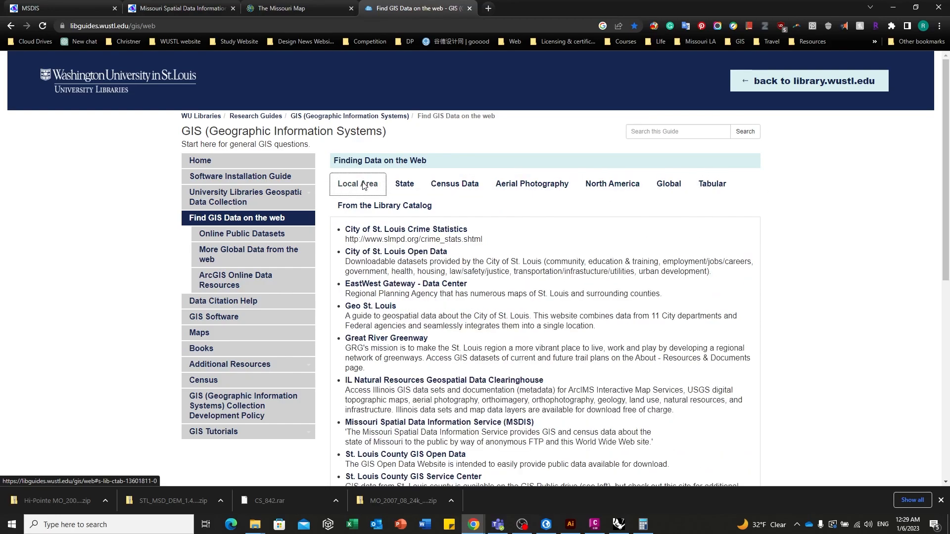
{"action": "scroll", "coordinate": [491, 274], "scroll_direction": "down", "scroll_amount": 1}
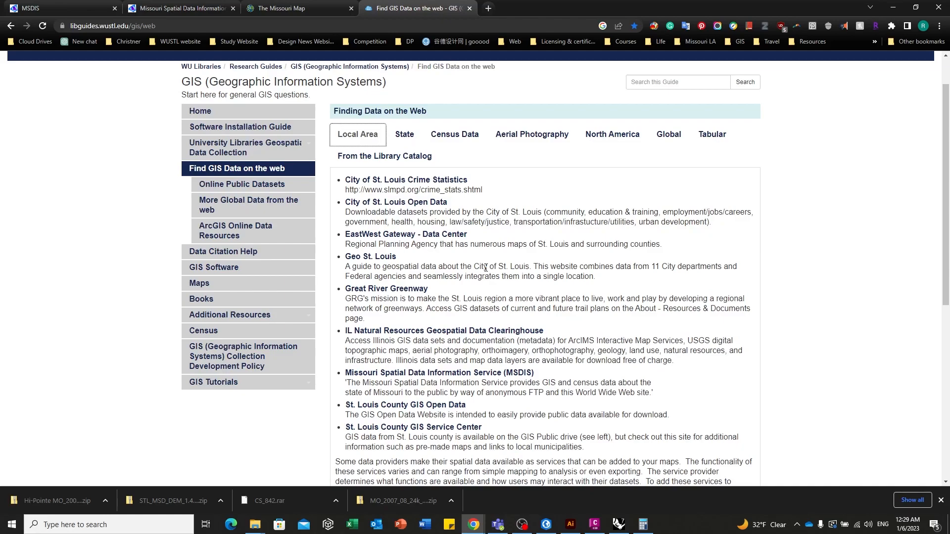
{"action": "scroll", "coordinate": [517, 295], "scroll_direction": "down", "scroll_amount": 2}
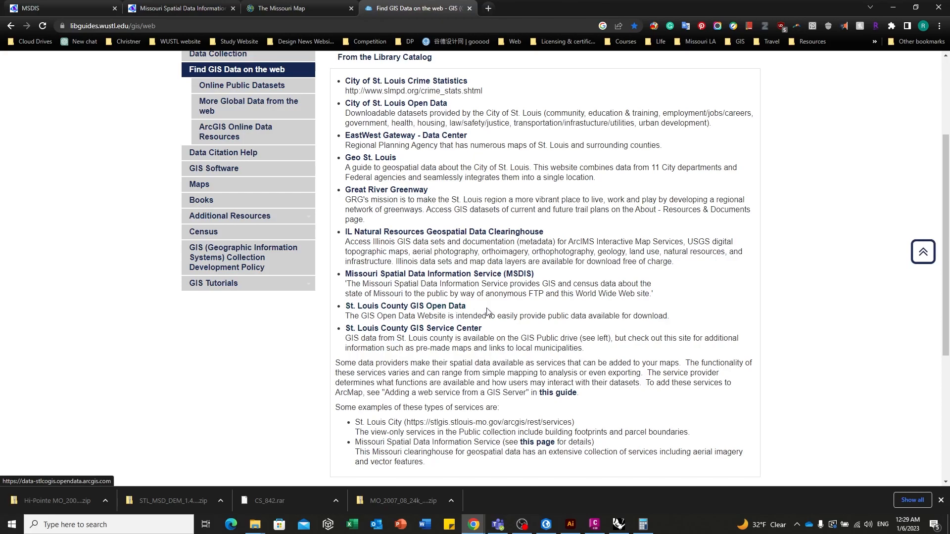
{"action": "left_click", "coordinate": [502, 313]}
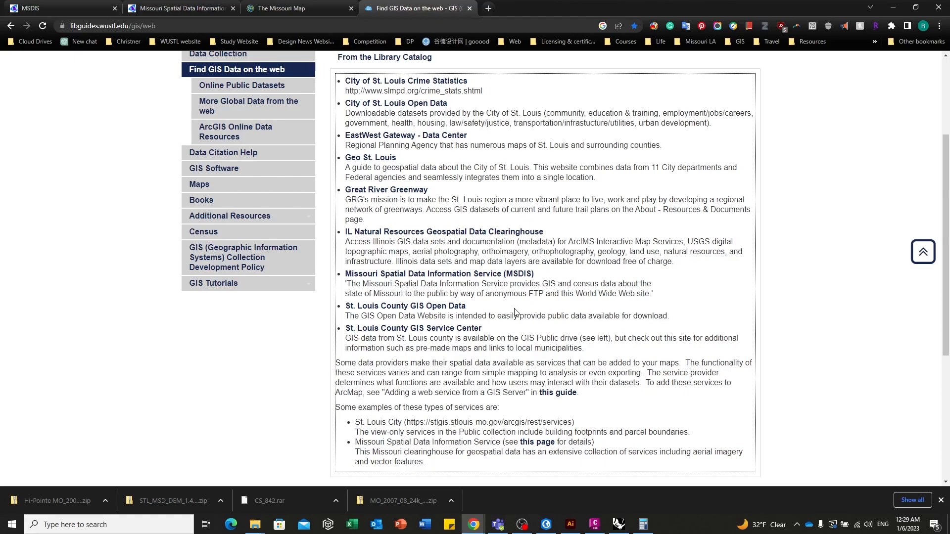
{"action": "scroll", "coordinate": [565, 308], "scroll_direction": "up", "scroll_amount": 2}
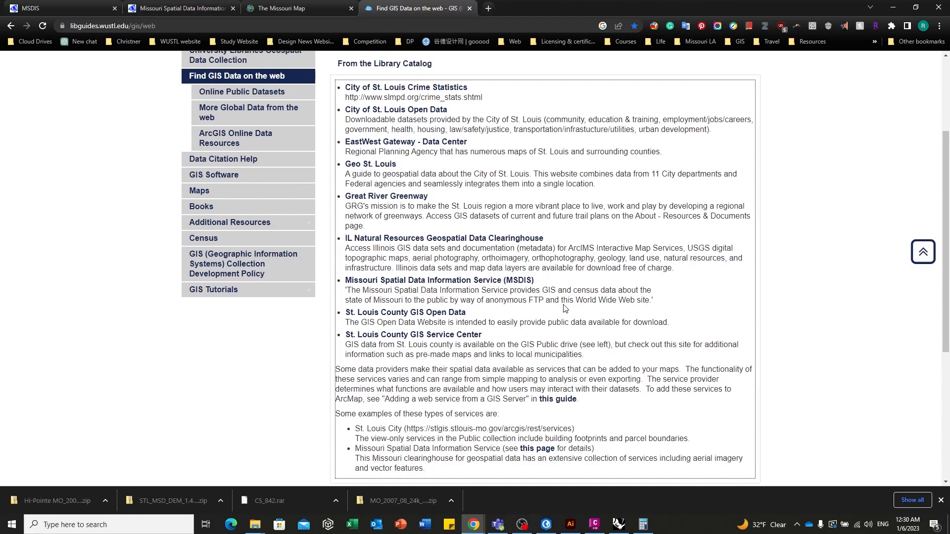